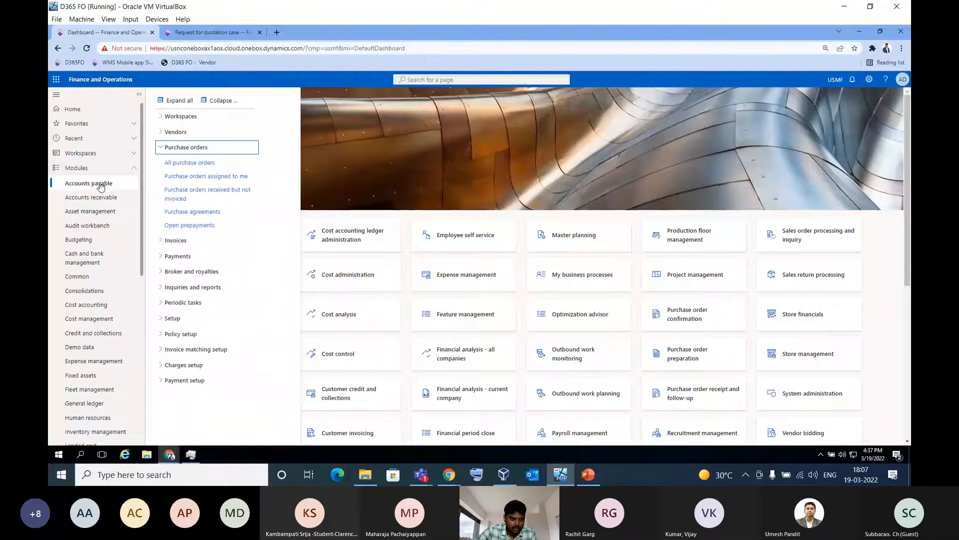
Close the request for quotation browser tab and open the Raj Industries Ltd record from the All vendors list in Accounts payable
left_click(180, 132)
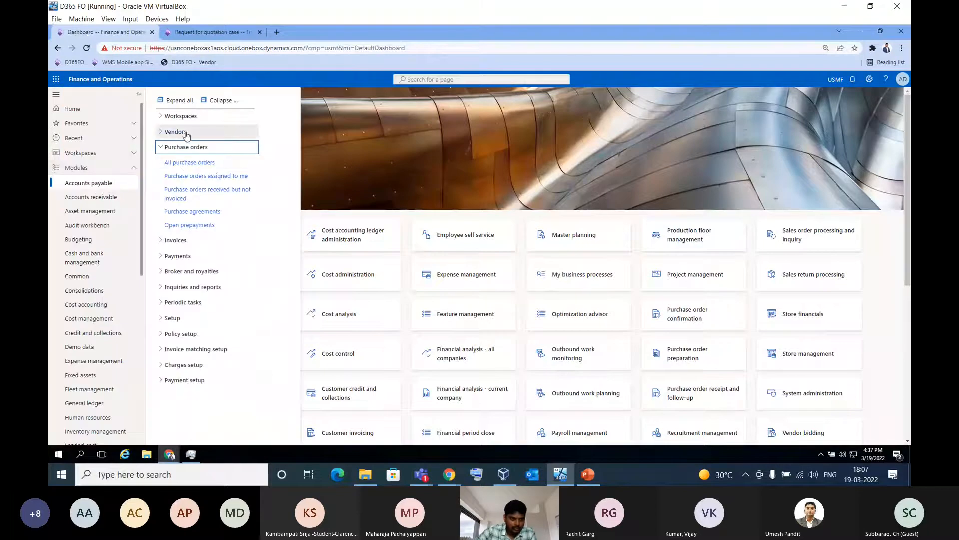
left_click(187, 148)
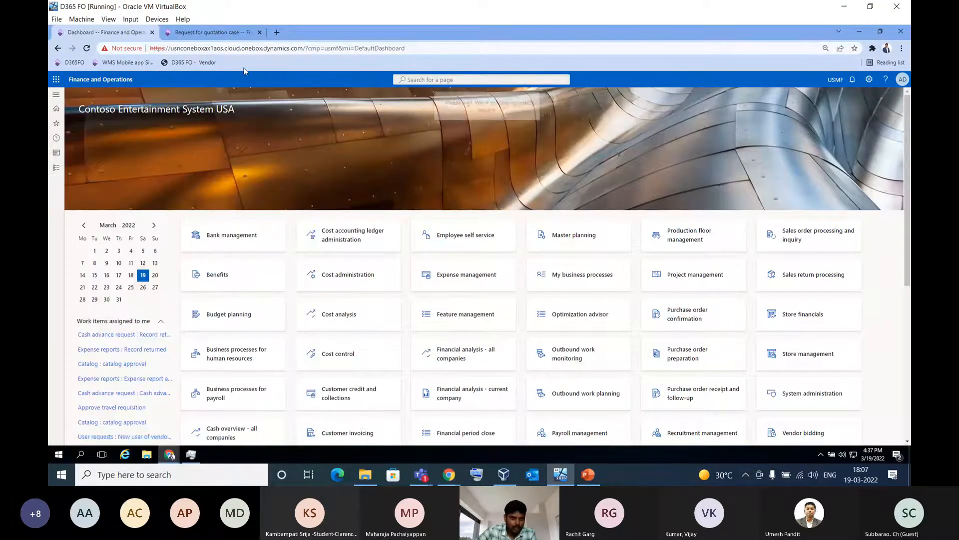
left_click(250, 33)
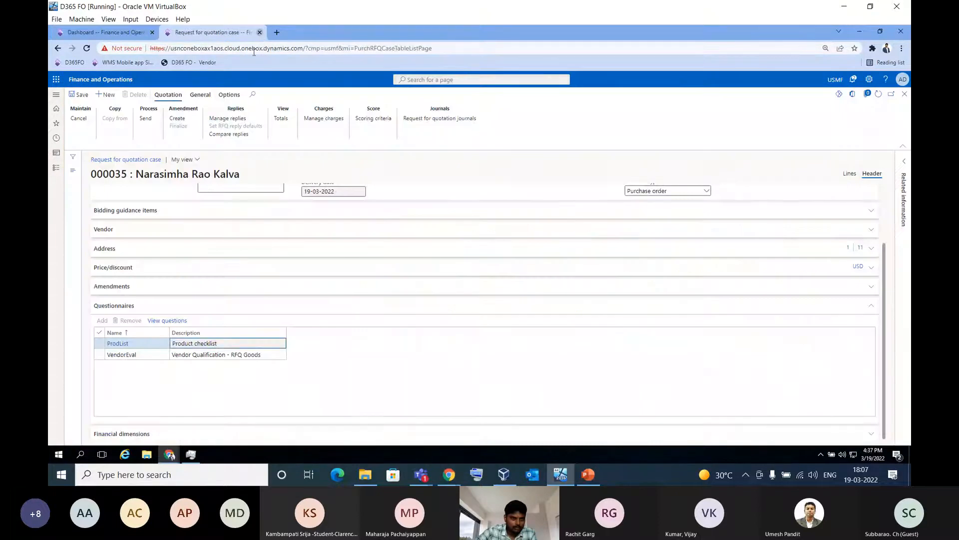
left_click(260, 32)
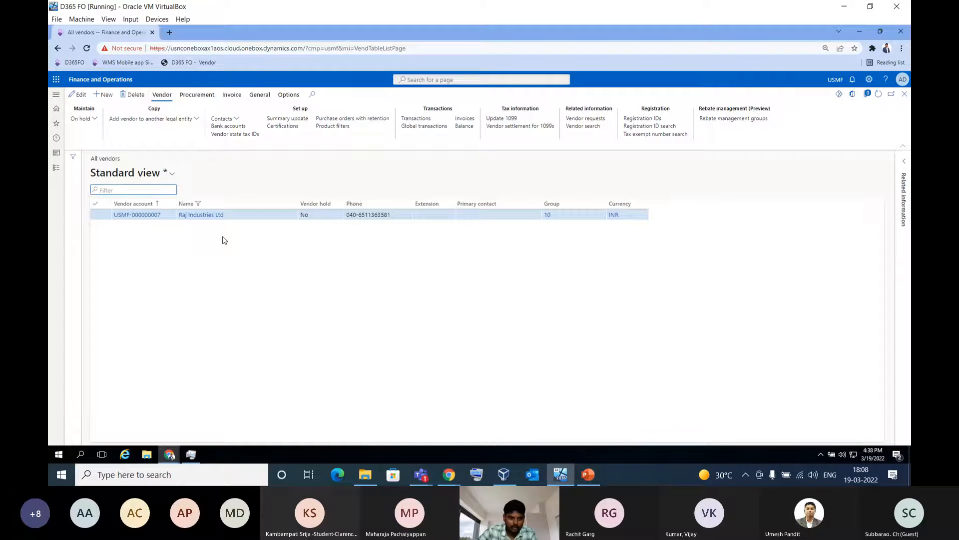
left_click(147, 220)
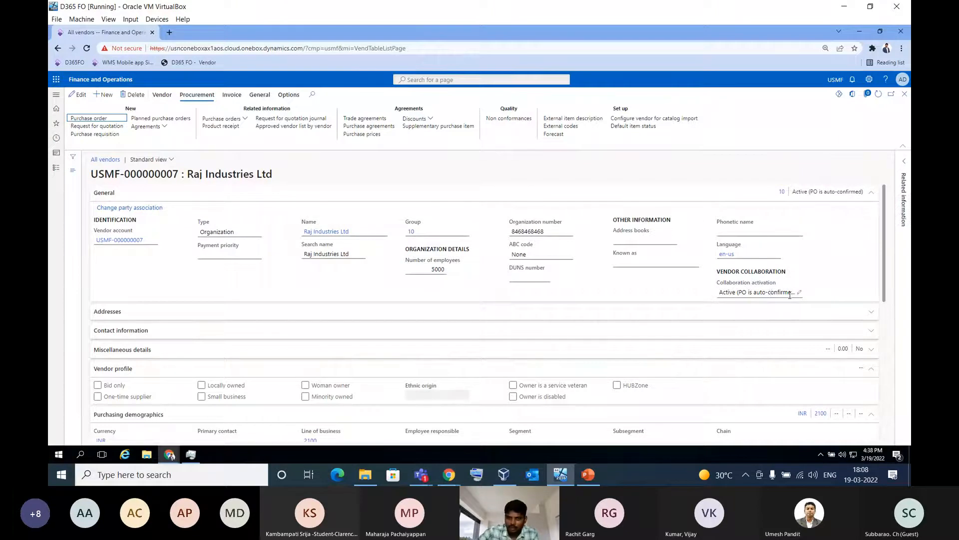
Set the vendor's collaboration activation to Active (PO is not auto-confirmed)
left_click(138, 113)
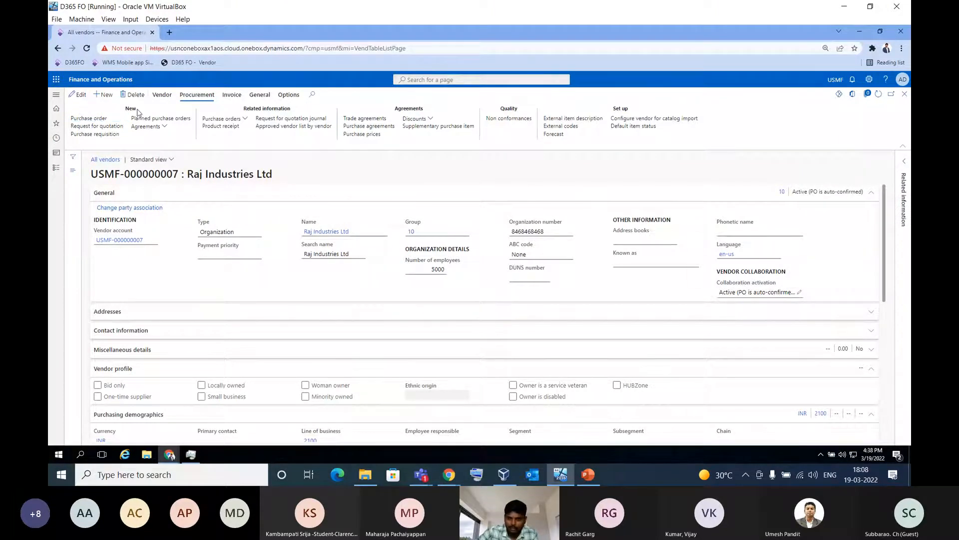
left_click(799, 241)
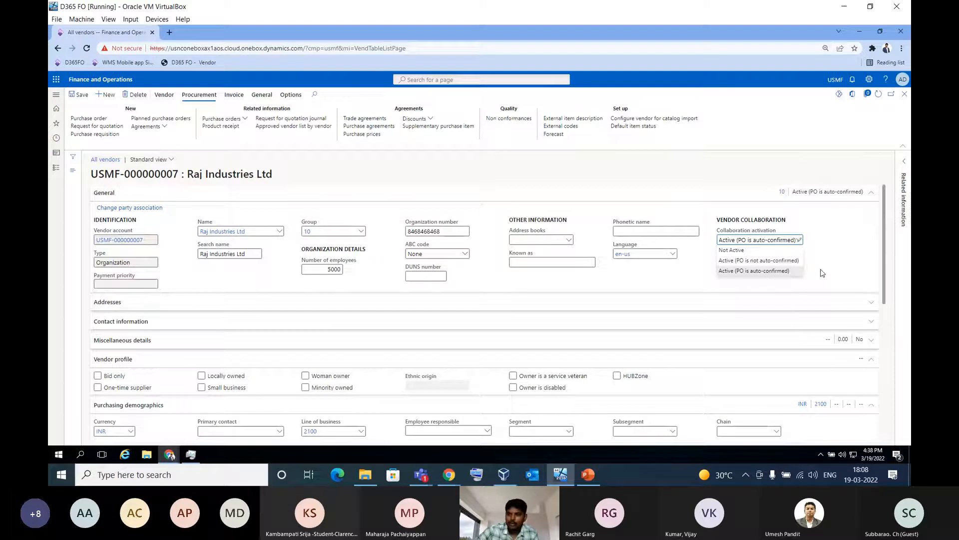
left_click(750, 265)
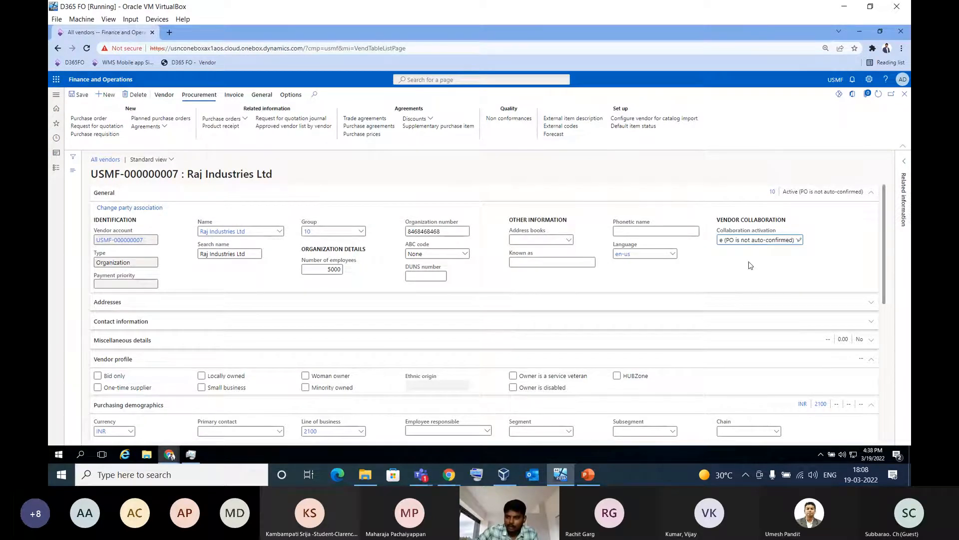
left_click(799, 240)
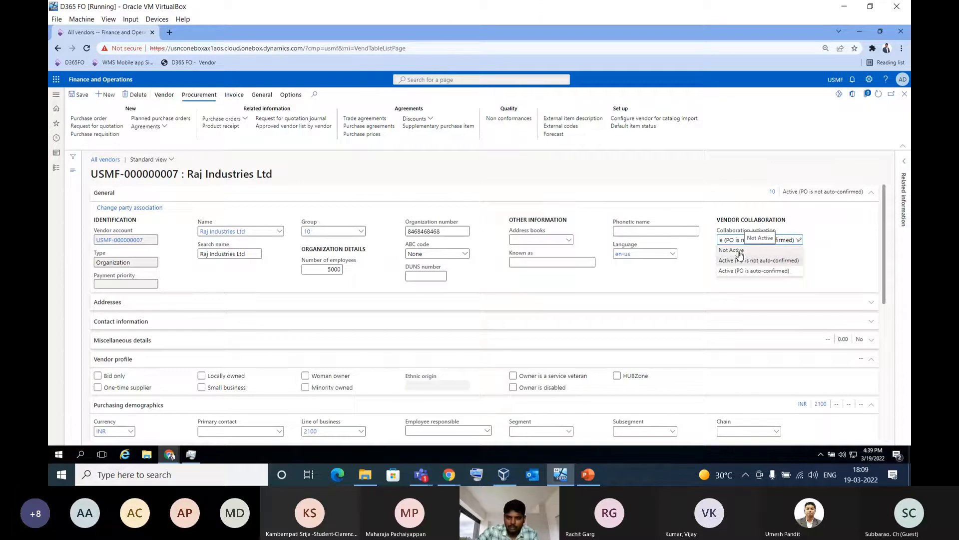
left_click(663, 282)
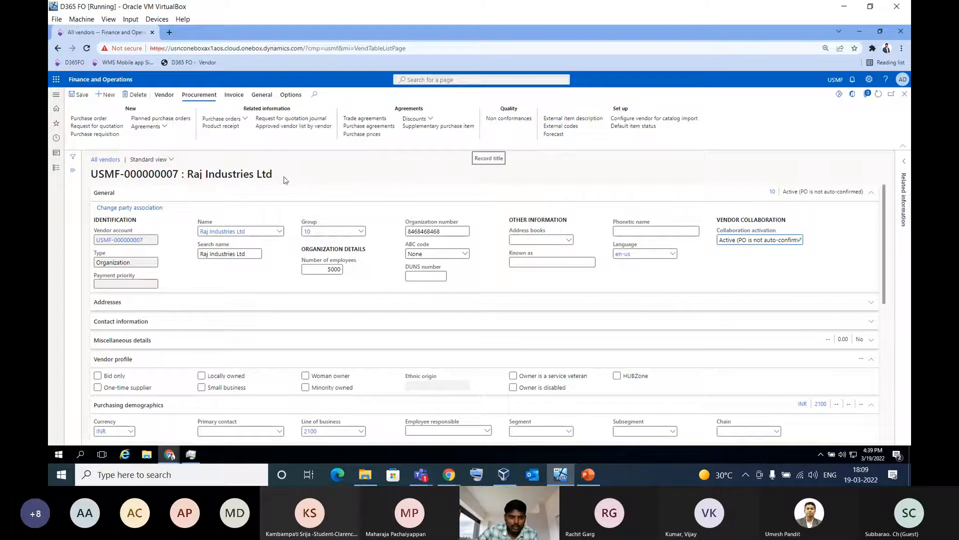
Set the vendor's collaboration activation to Active (PO is auto-confirmed), then save and close the record
left_click(800, 240)
left_click(761, 274)
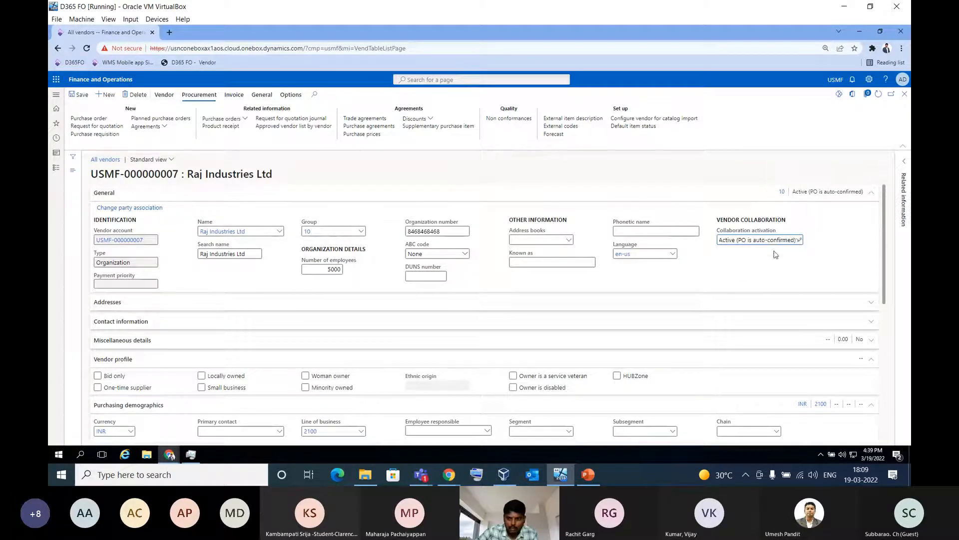
left_click(737, 279)
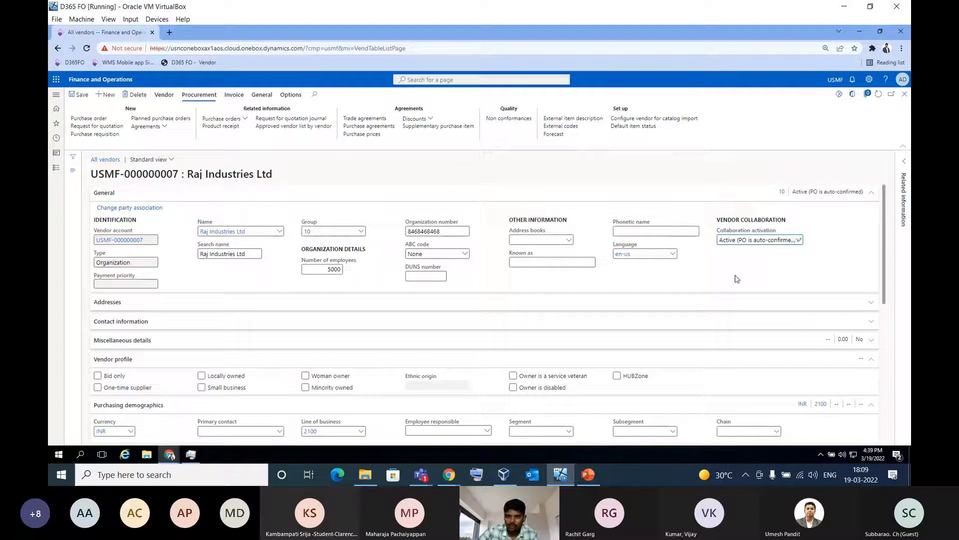
left_click(83, 97)
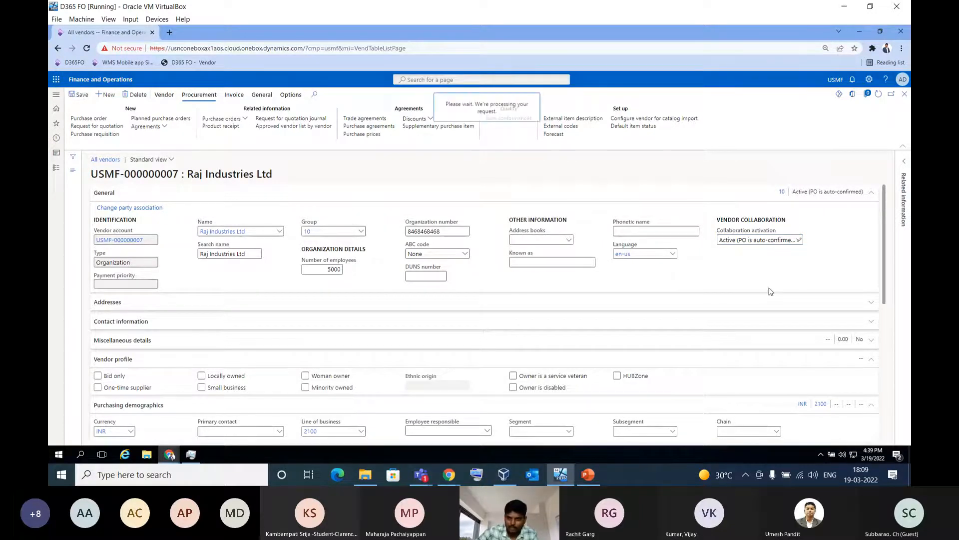
left_click(905, 95)
left_click(397, 270)
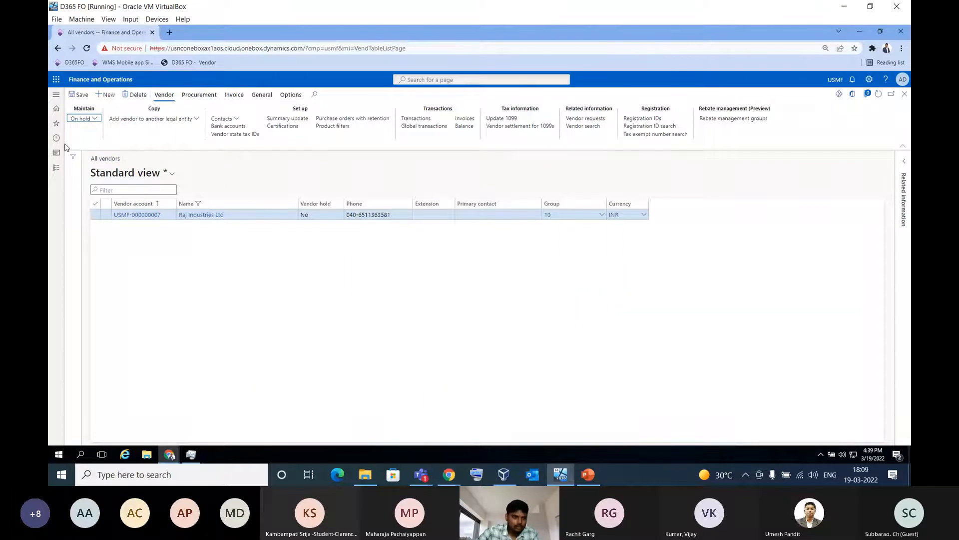
Open the All requests for quotations list in the Procurement and sourcing module
left_click(56, 171)
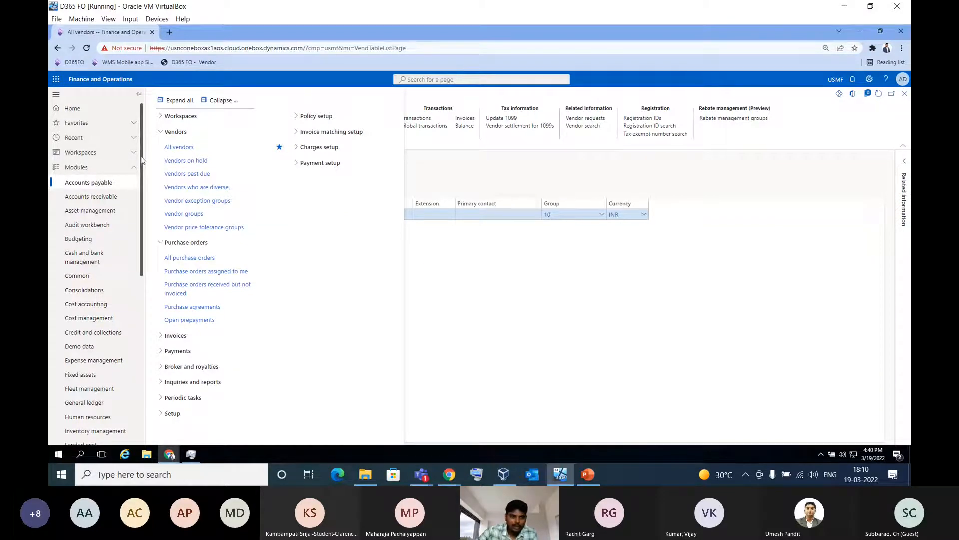
scroll(144, 185, "down", 1)
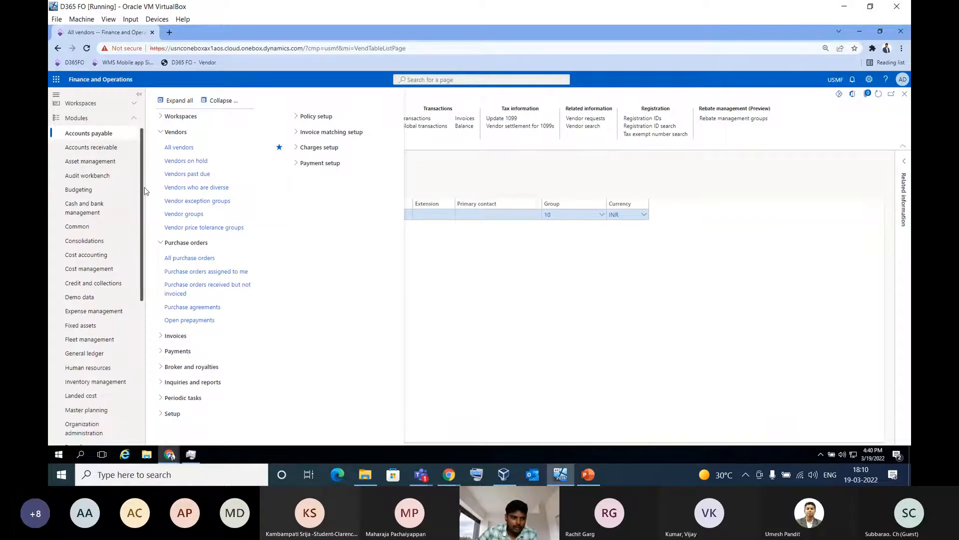
left_click_drag(145, 190, 146, 233)
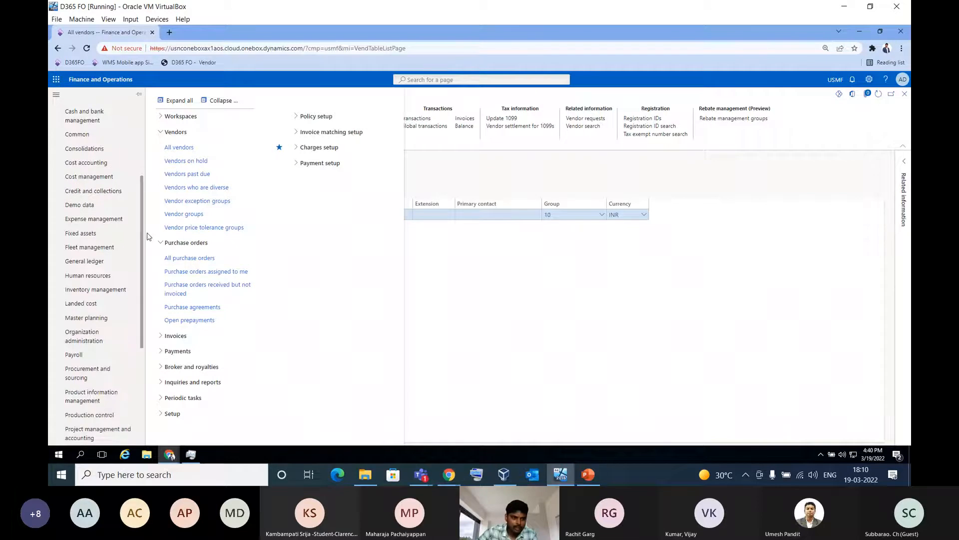
scroll(141, 313, "down", 1)
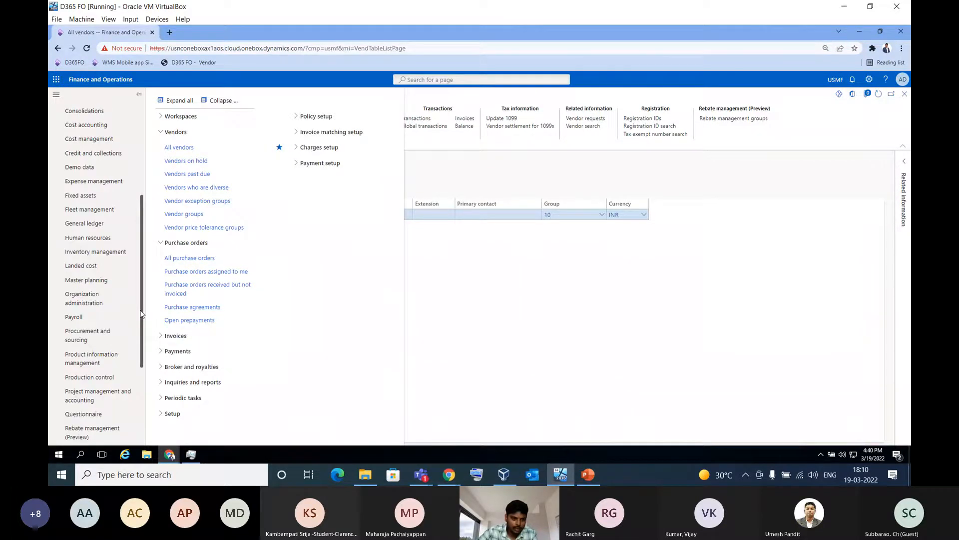
left_click(106, 331)
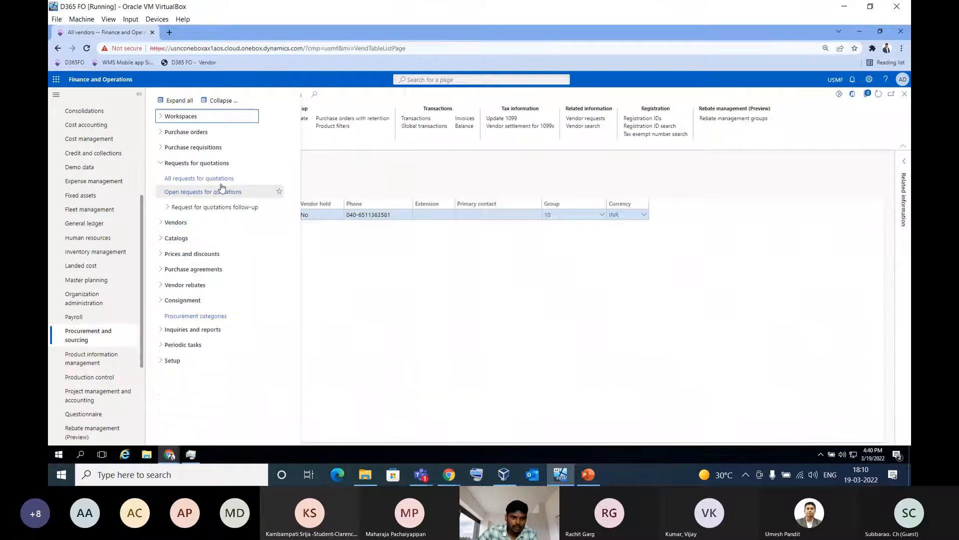
left_click(194, 179)
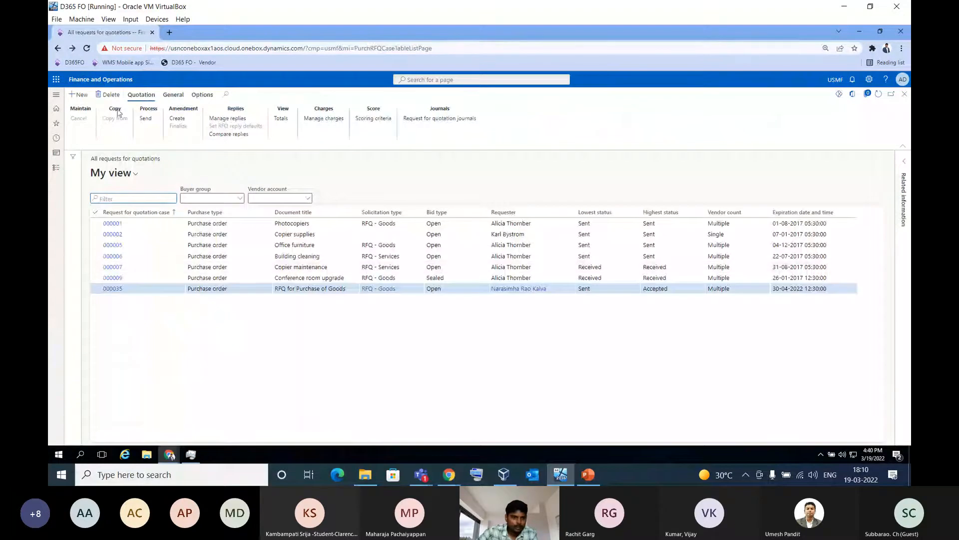
Start a new request for quotation with Purchase order as the purchase type
left_click(80, 96)
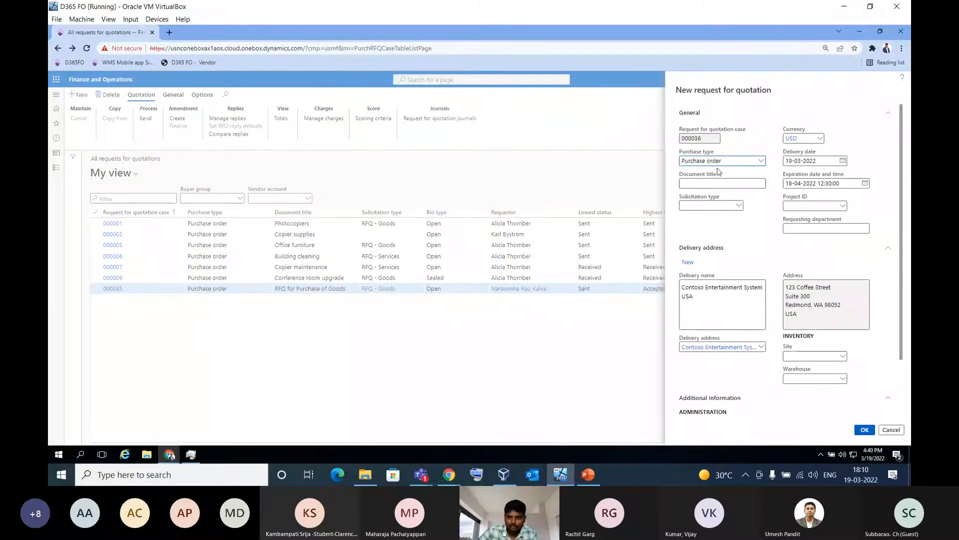
left_click(761, 161)
left_click(763, 164)
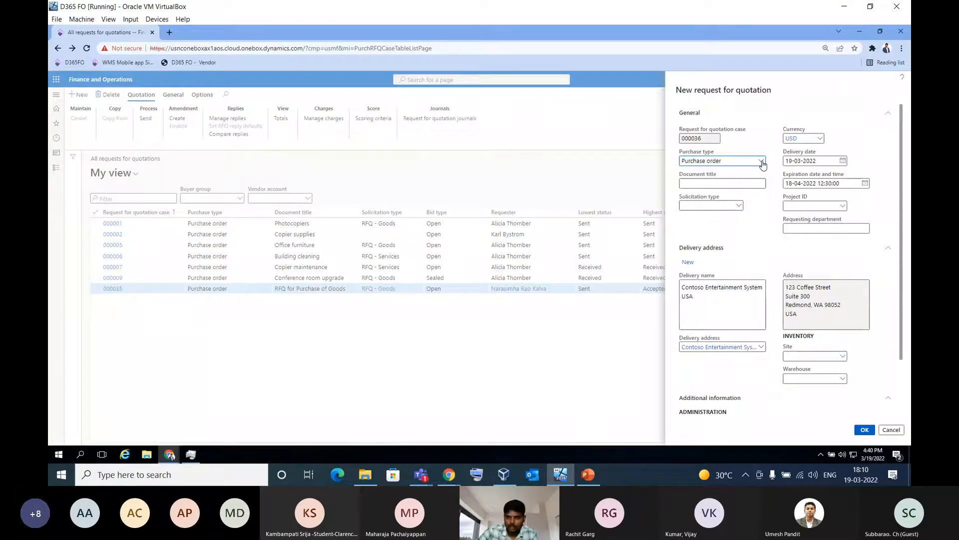
left_click(762, 163)
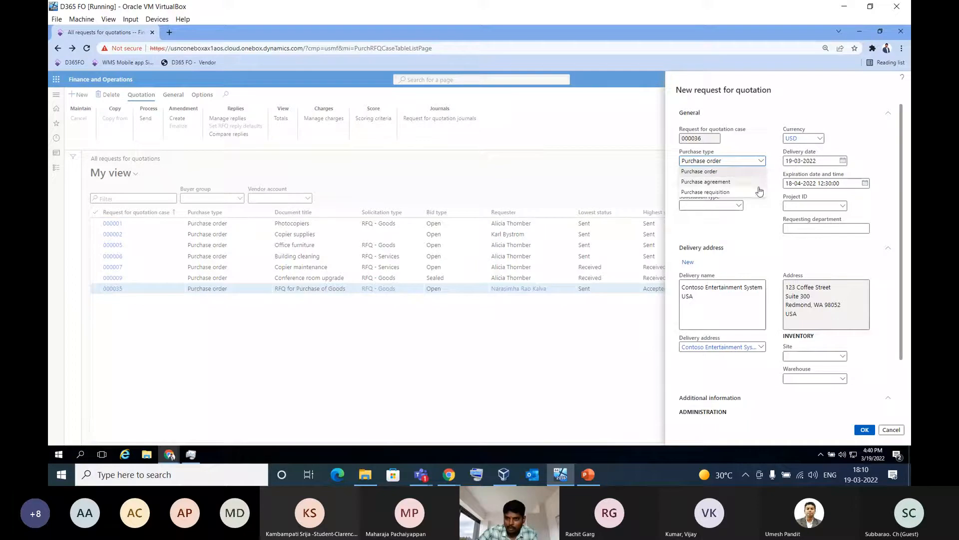
left_click(731, 172)
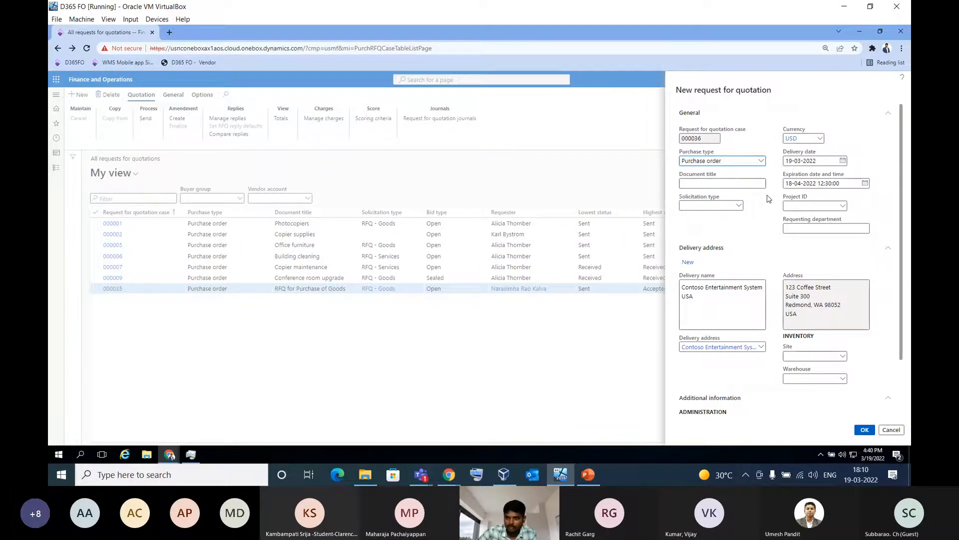
Enter "RFQ for Purchase of Goods" as the document title and set the expiration date to 30-04-2022
left_click(745, 184)
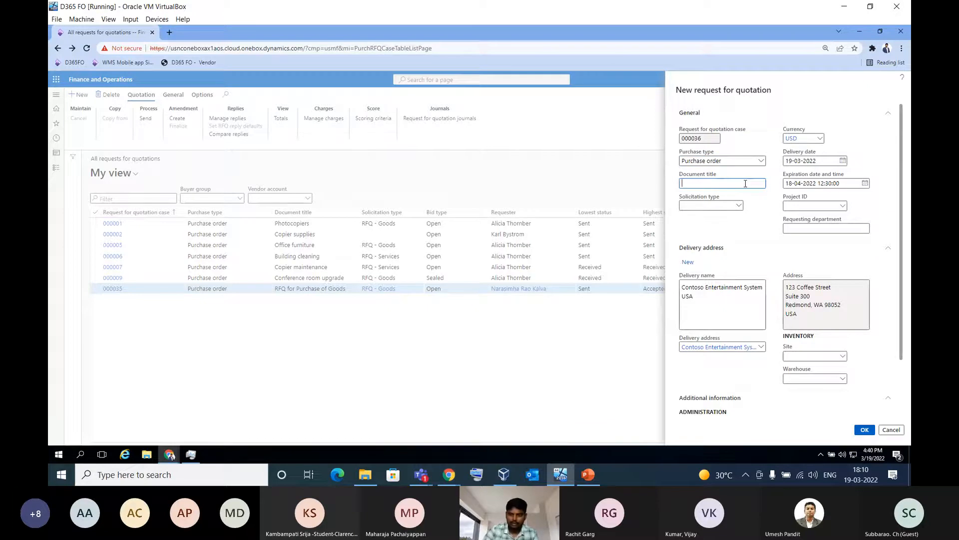
type("R")
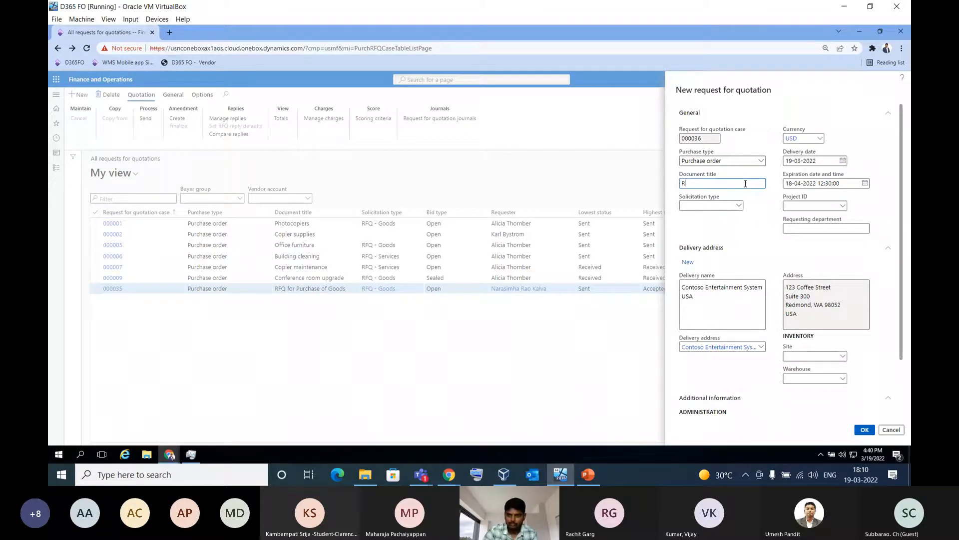
type("FQ for Pur")
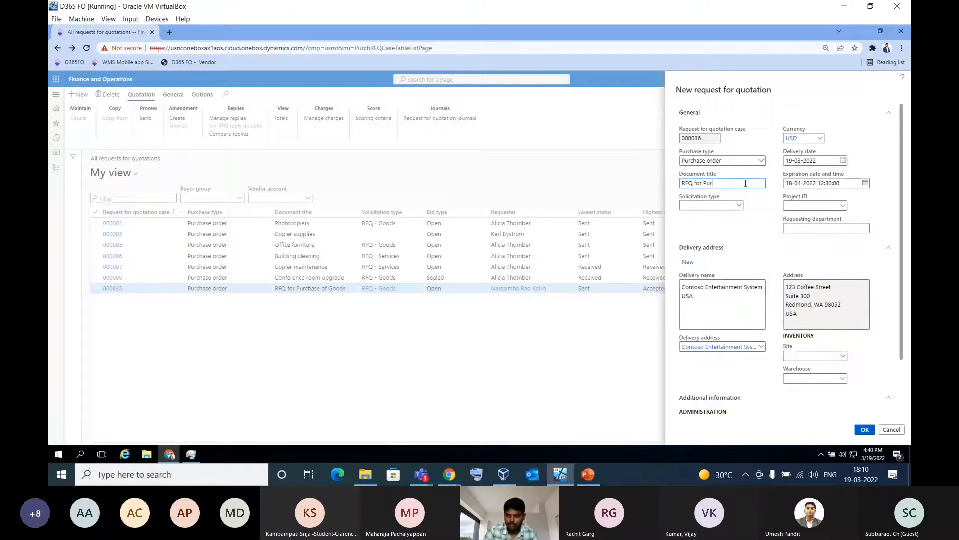
type("chase of Goods")
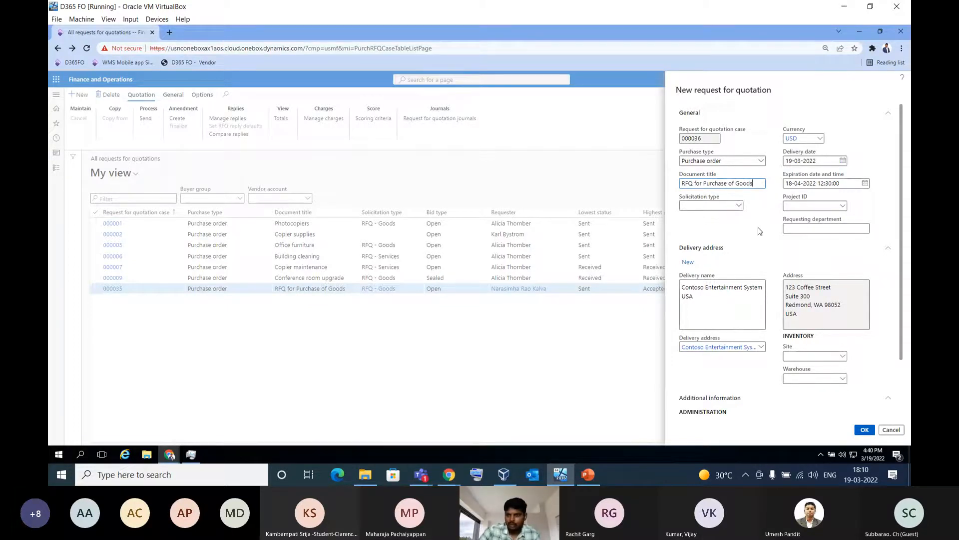
scroll(759, 231, "down", 1)
scroll(756, 222, "up", 1)
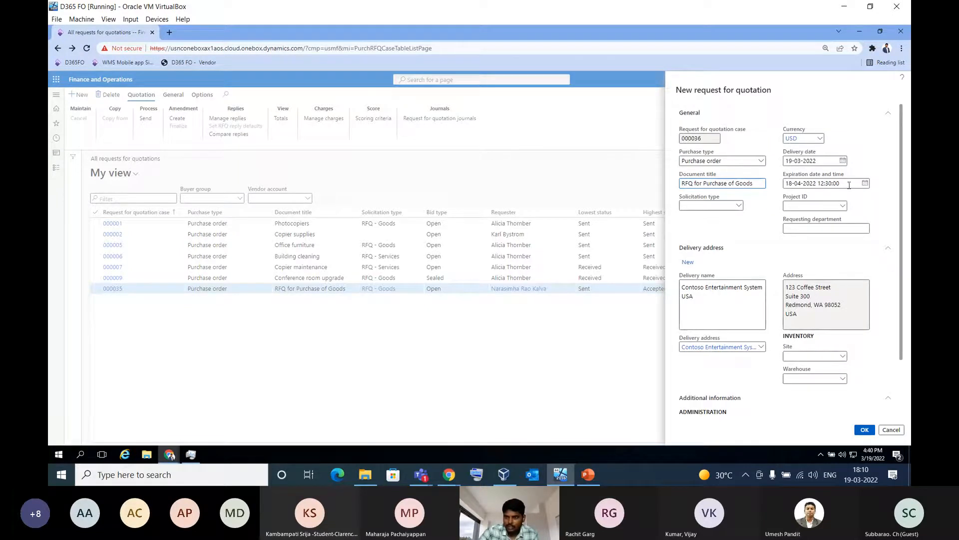
left_click(864, 183)
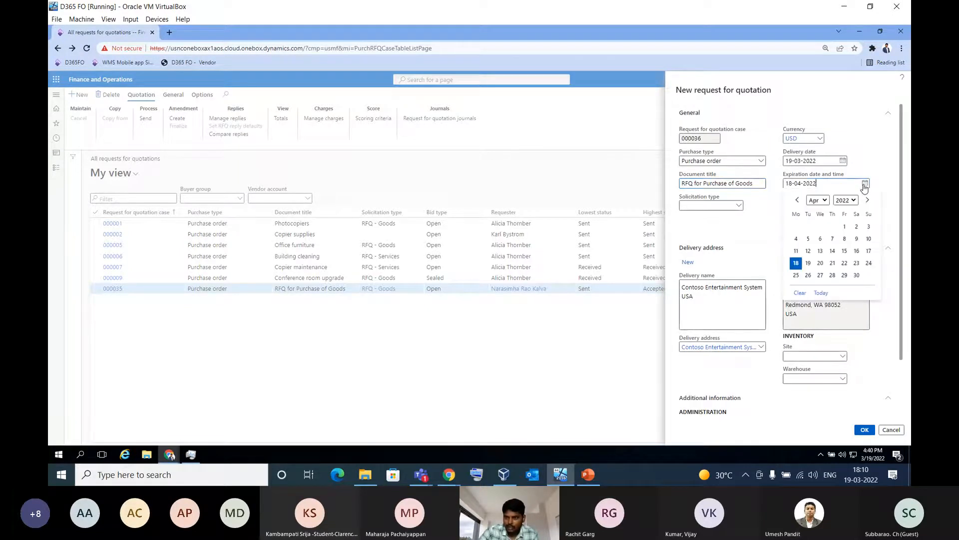
left_click(857, 275)
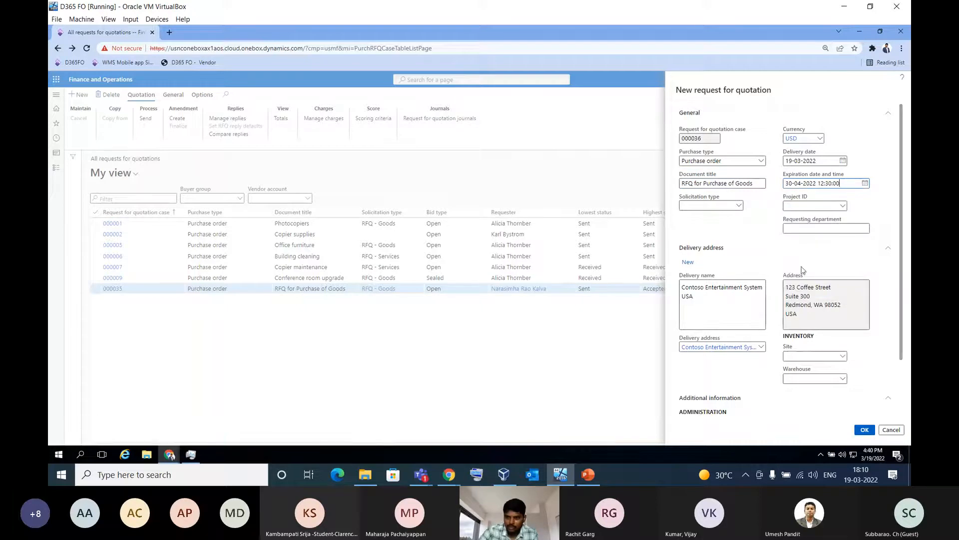
Choose warehouse 11 (Site 1 - Raw Materials) for the new request and create the quotation case
scroll(837, 270, "down", 2)
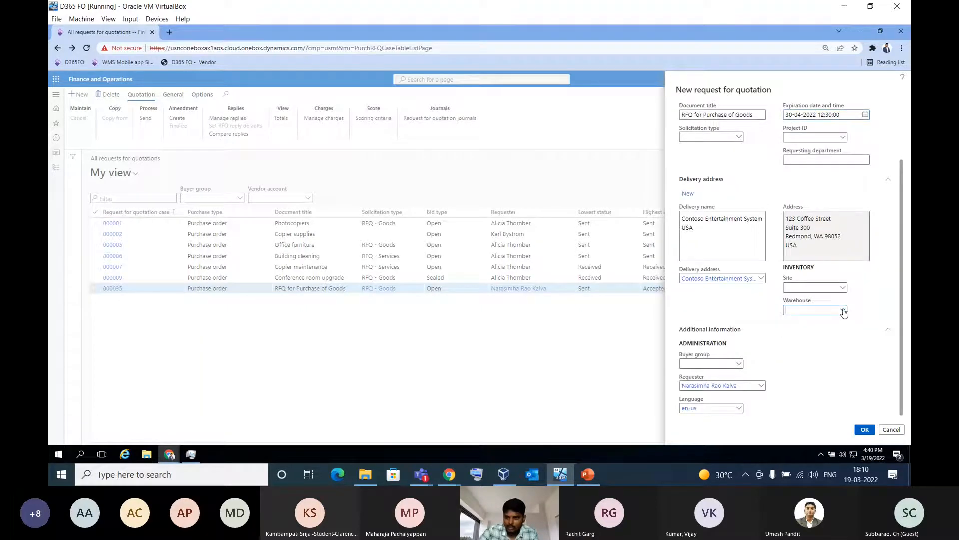
left_click(844, 312)
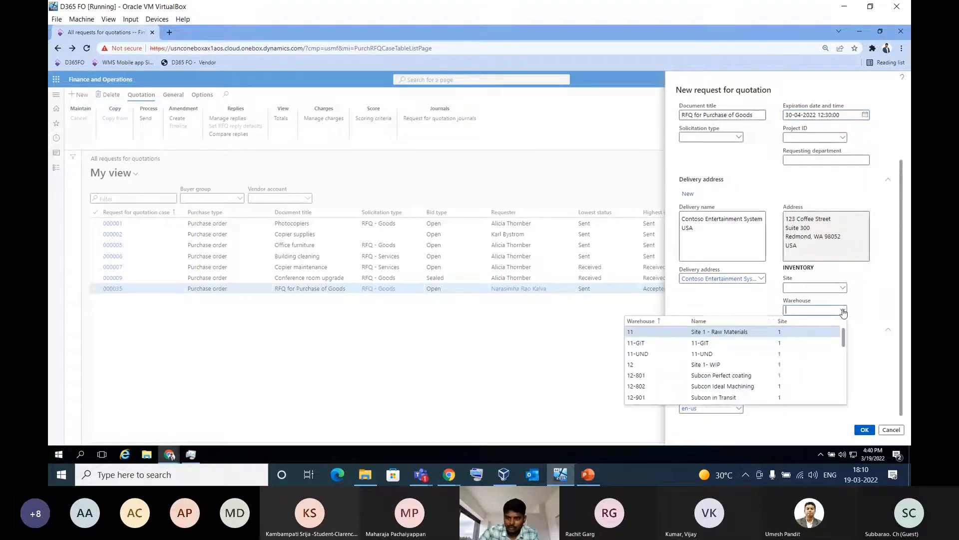
left_click(669, 330)
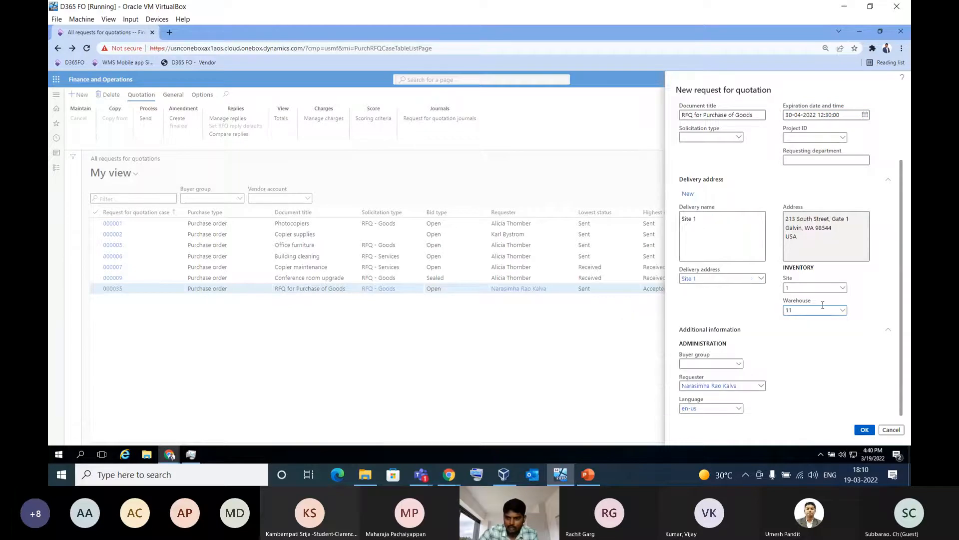
left_click(864, 430)
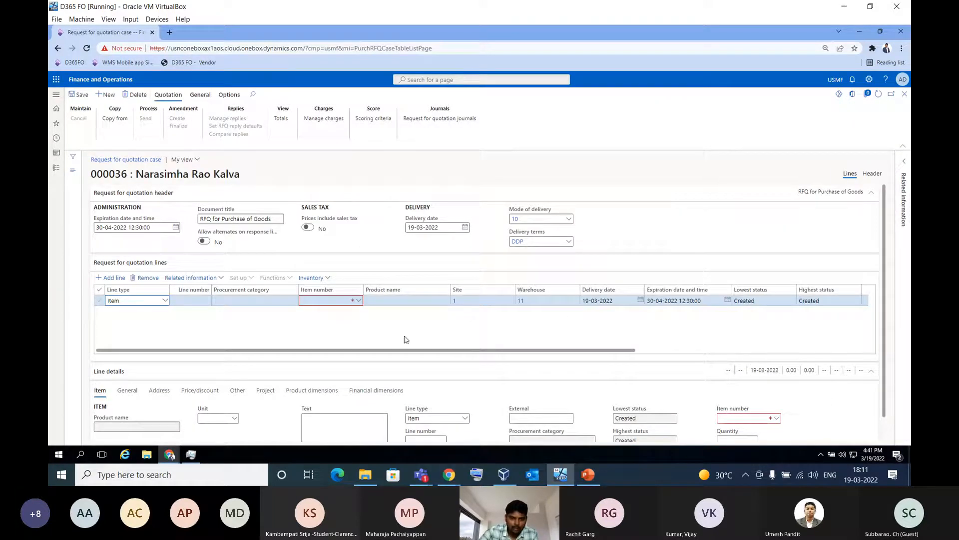
In the request header, add Delivery On Time as a bidding guidance item and mark it as required
left_click(872, 174)
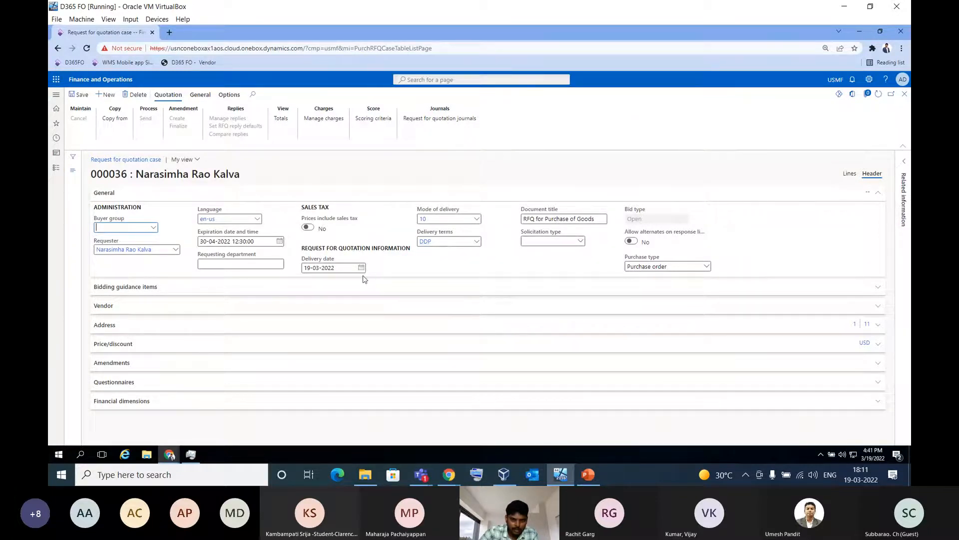
left_click(148, 288)
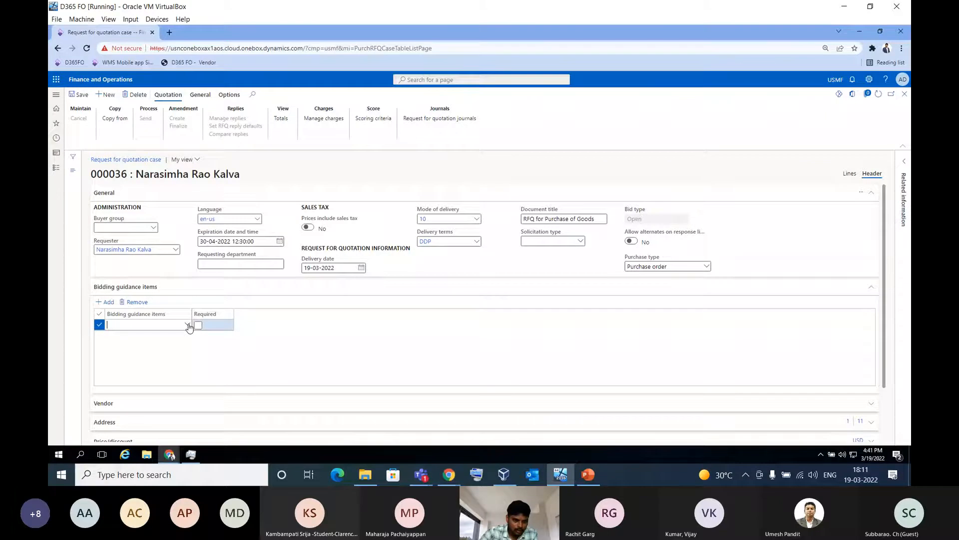
left_click(188, 325)
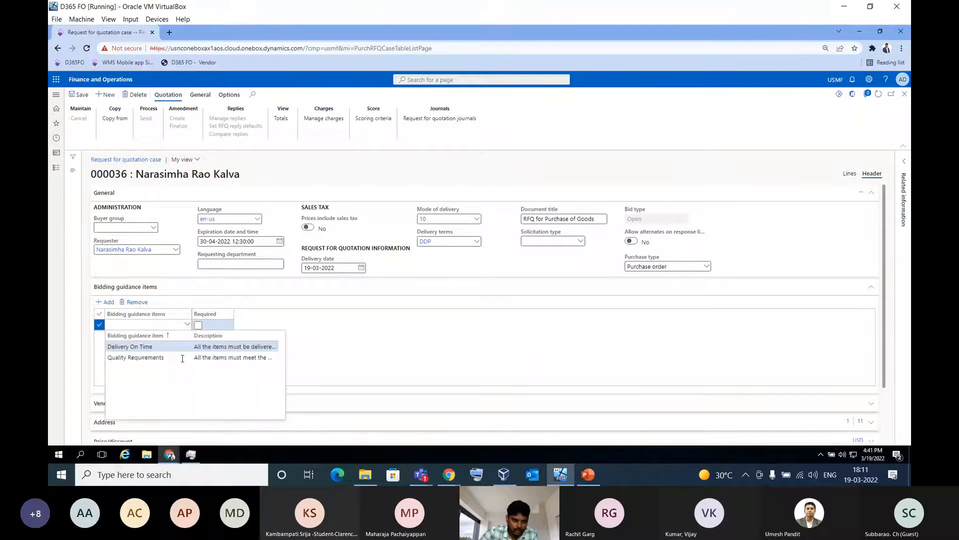
left_click(178, 348)
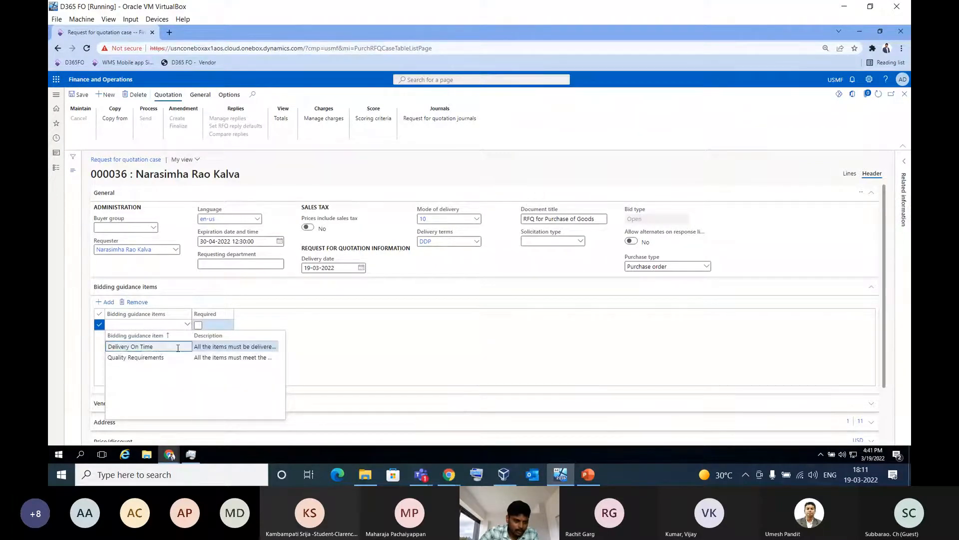
left_click_drag(191, 314, 340, 315)
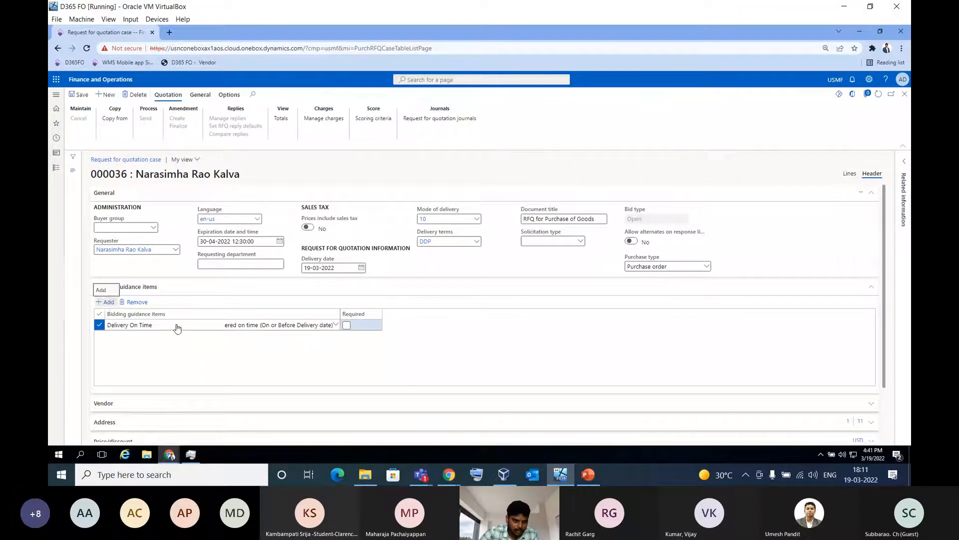
left_click(347, 325)
Add a second bidding guidance item, Quality Requirements, mark it as required, and widen the item column
key("alt+n")
left_click(335, 324)
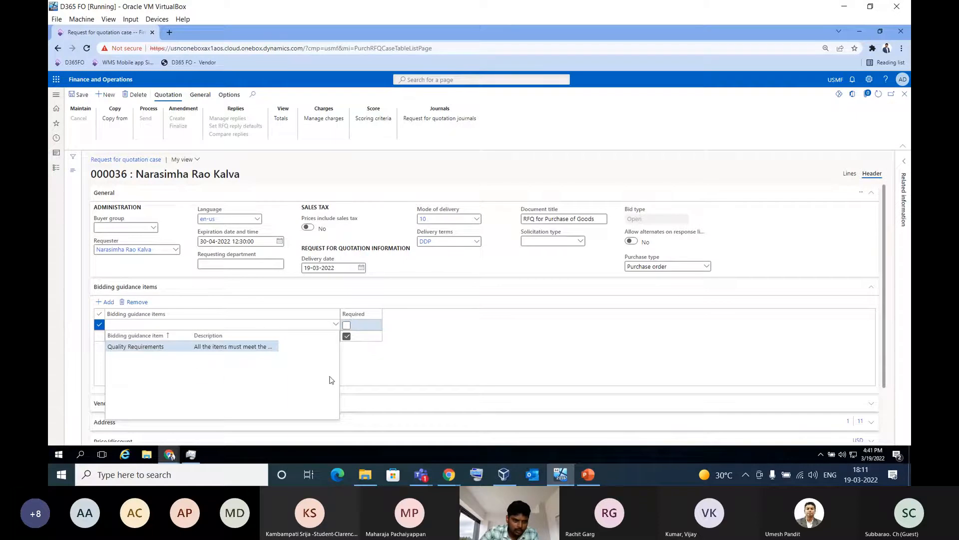
left_click(346, 325)
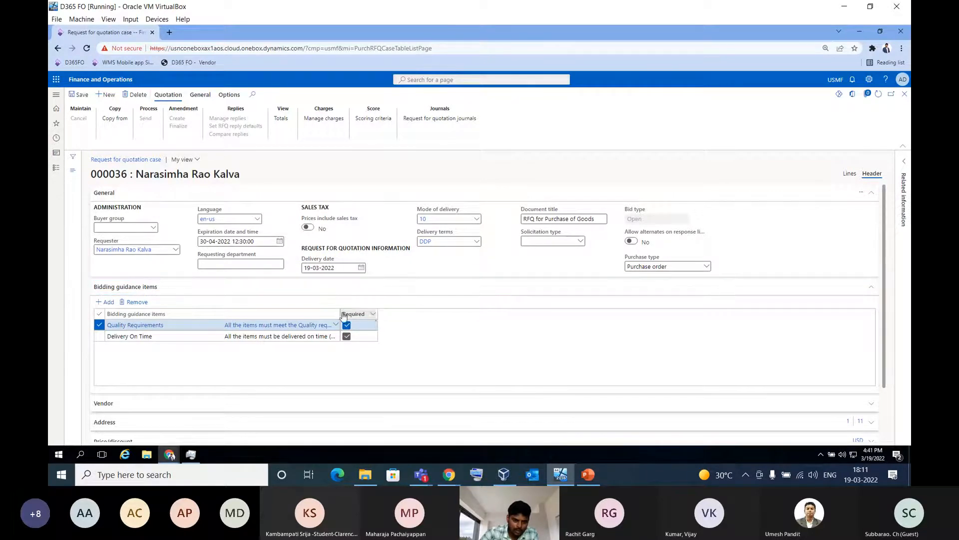
left_click_drag(340, 314, 353, 313)
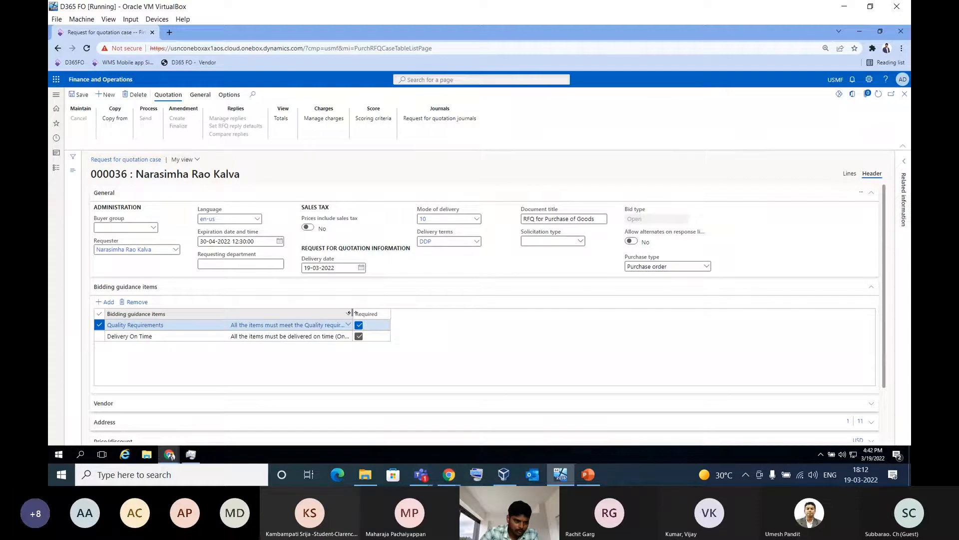
left_click(169, 287)
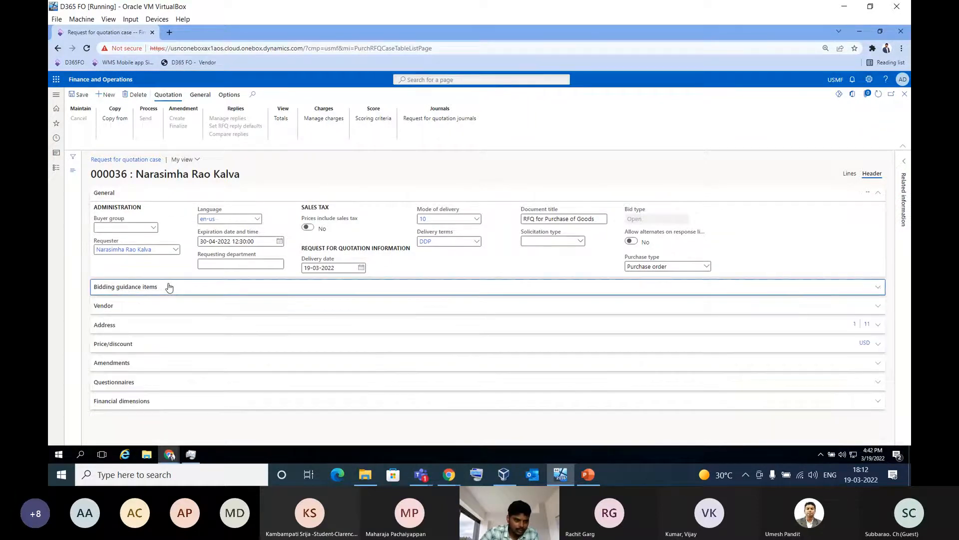
Add Acme Office Supplies as the first vendor of the request for quotation
left_click(158, 305)
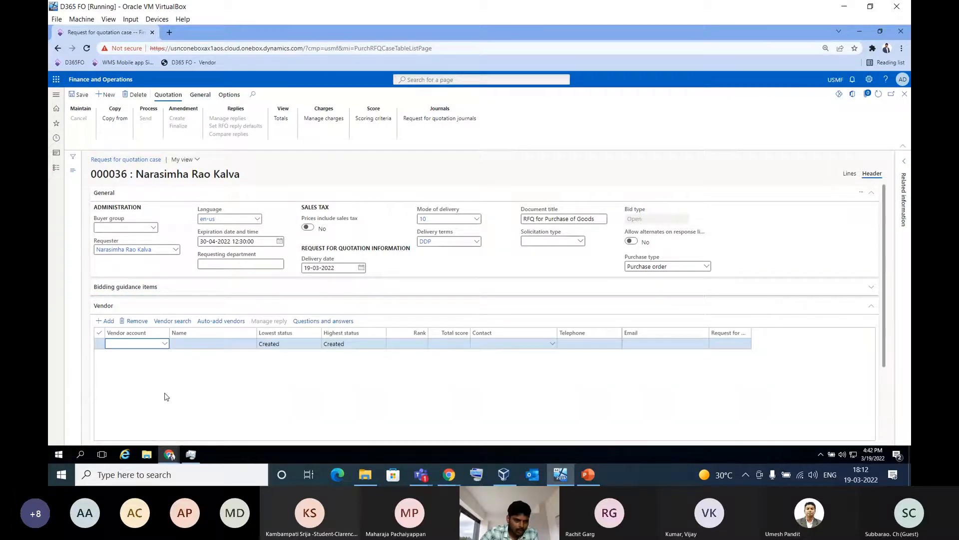
left_click(164, 343)
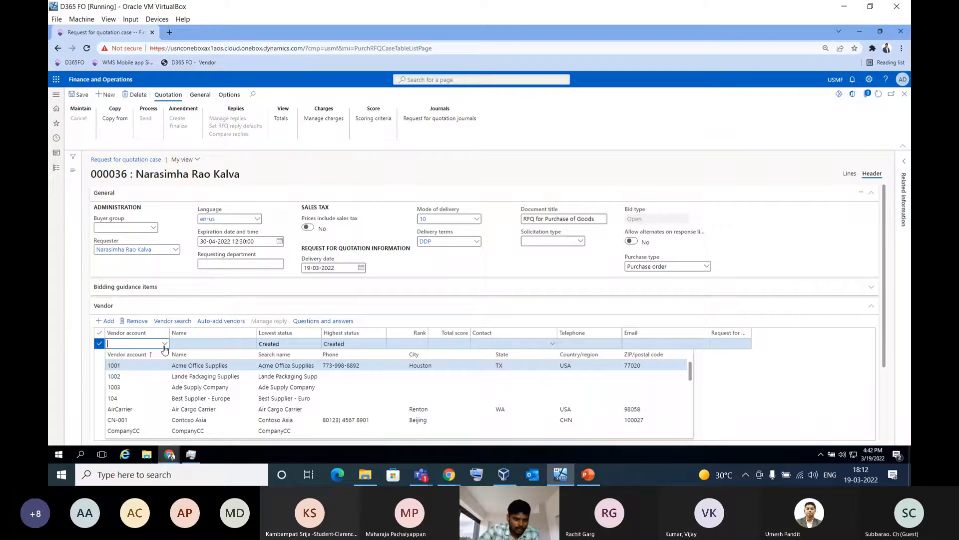
left_click(183, 366)
Add a second vendor row and find Raj Industries Ltd by filtering the vendor names for "raj"
left_click(106, 322)
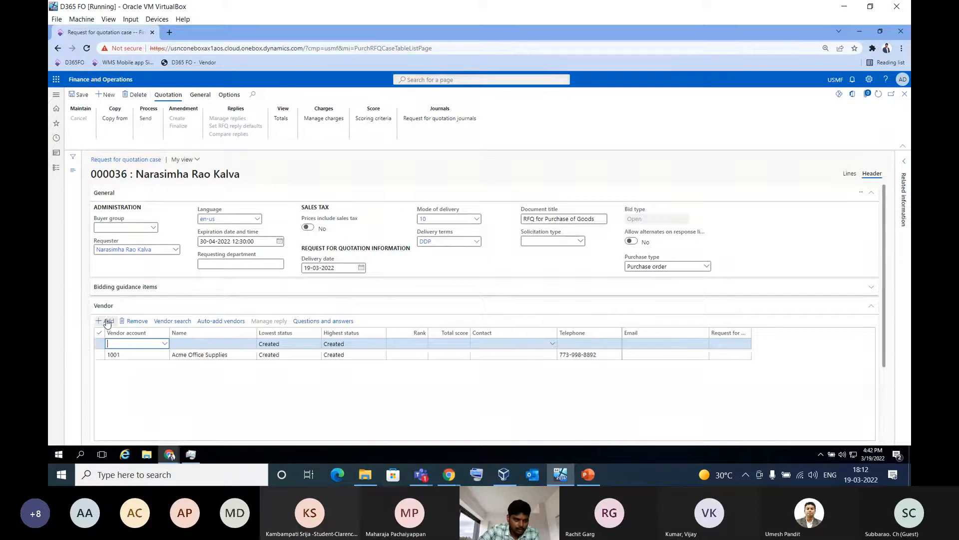
left_click(165, 344)
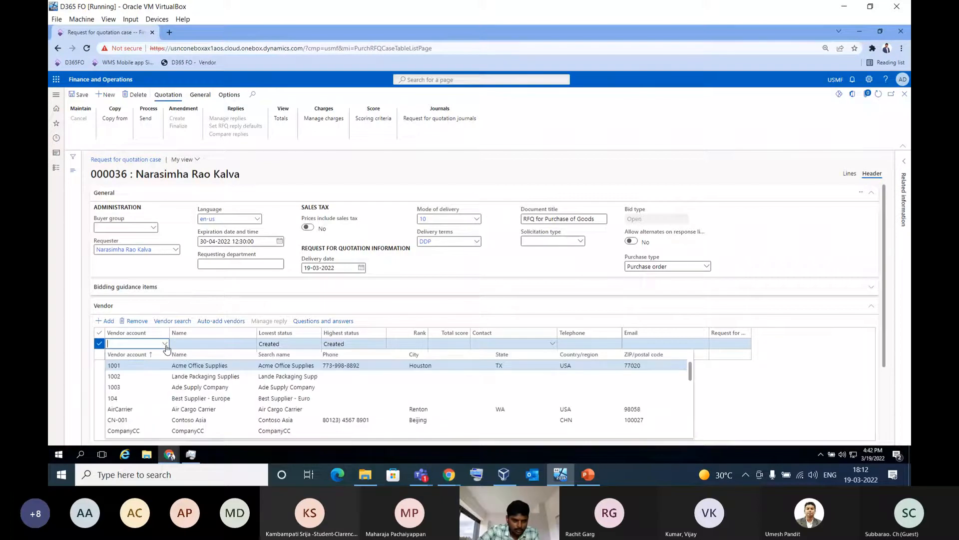
left_click(210, 358)
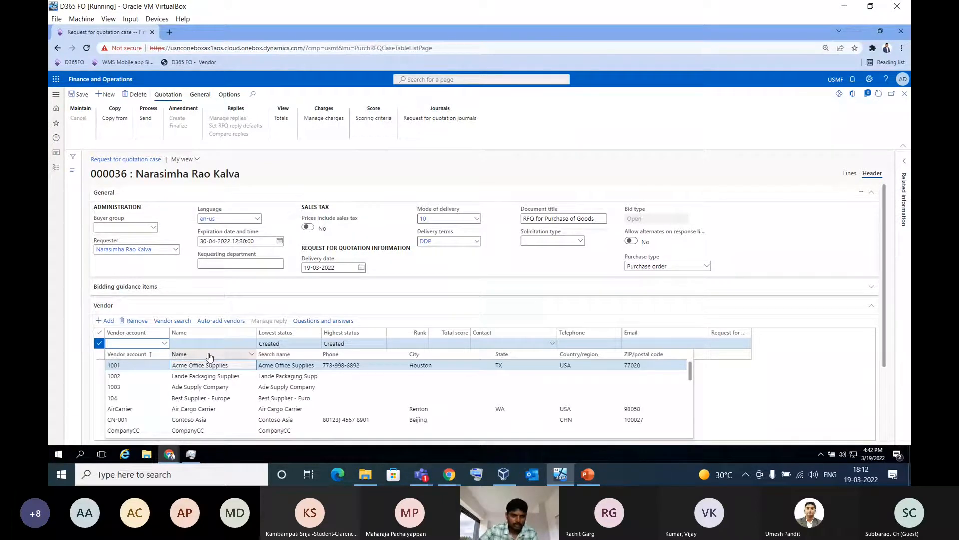
left_click(210, 355)
type("raj")
key("Return")
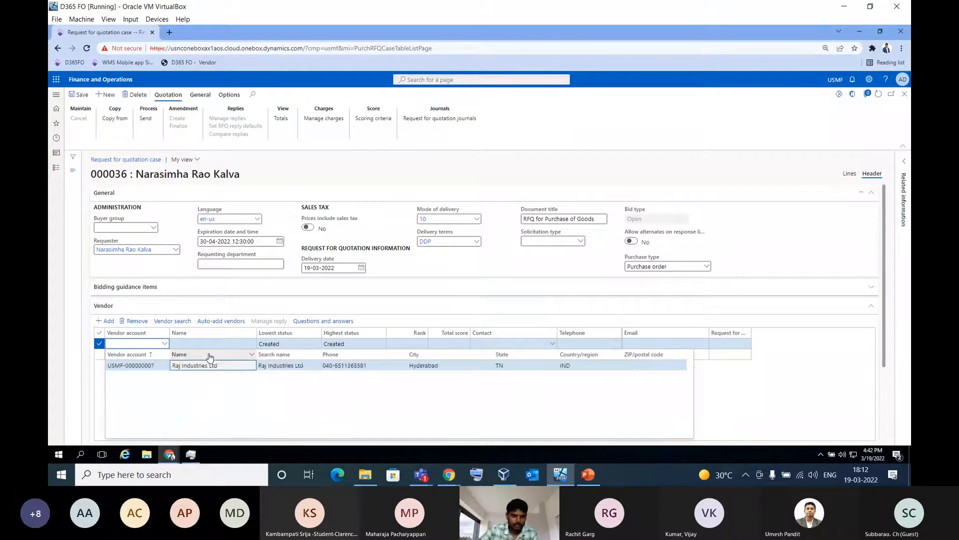
left_click(218, 365)
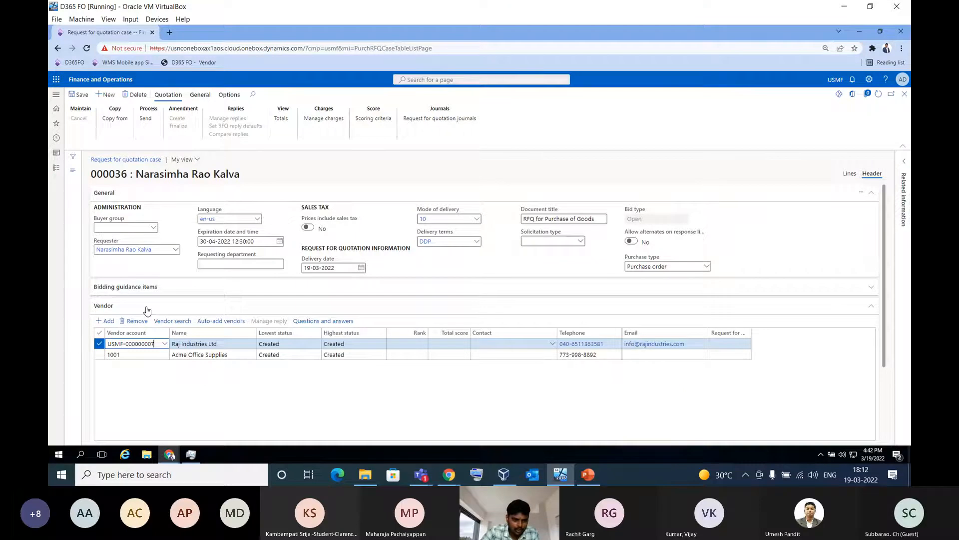
Check the delivery address and attach the VendorEval questionnaire (Vendor Qualification - RFQ Goods) to the request header
scroll(168, 317, "down", 2)
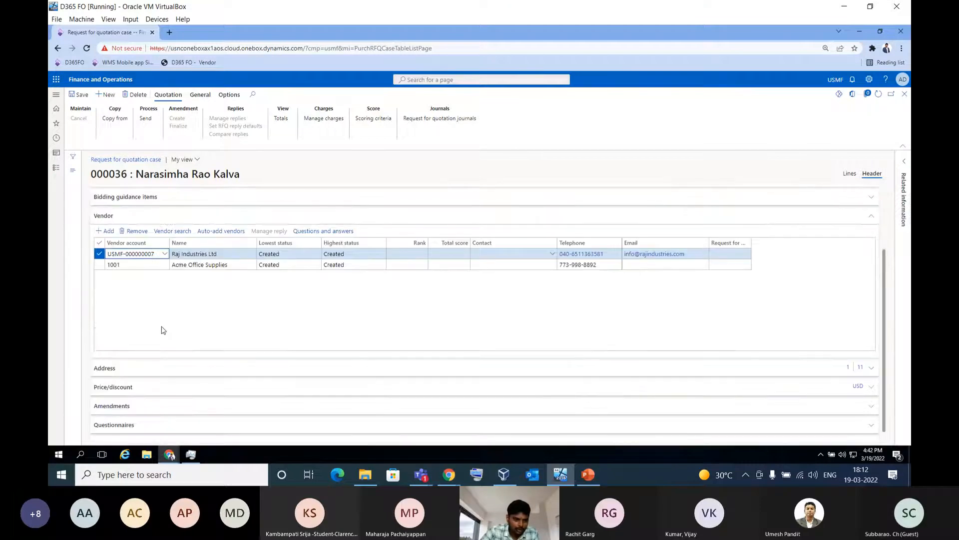
left_click(154, 367)
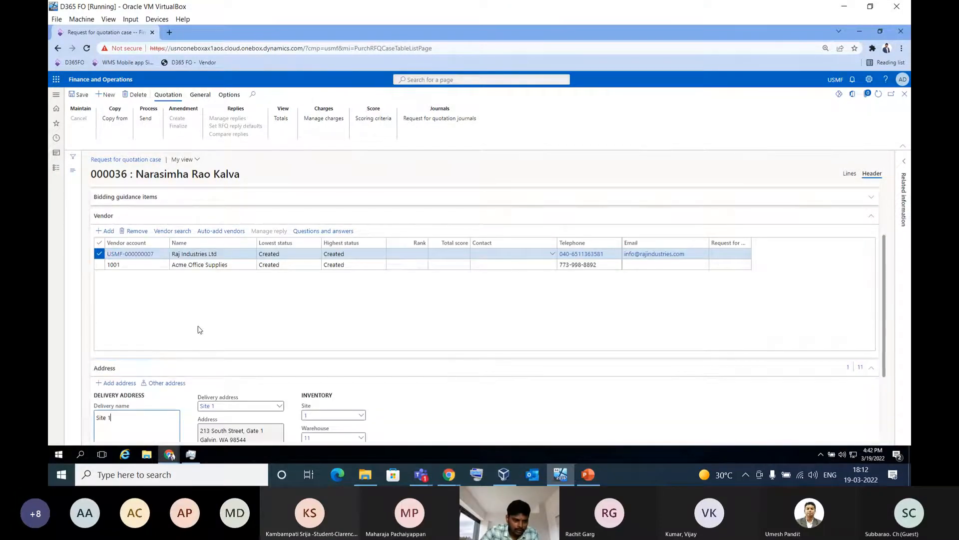
scroll(200, 330, "down", 3)
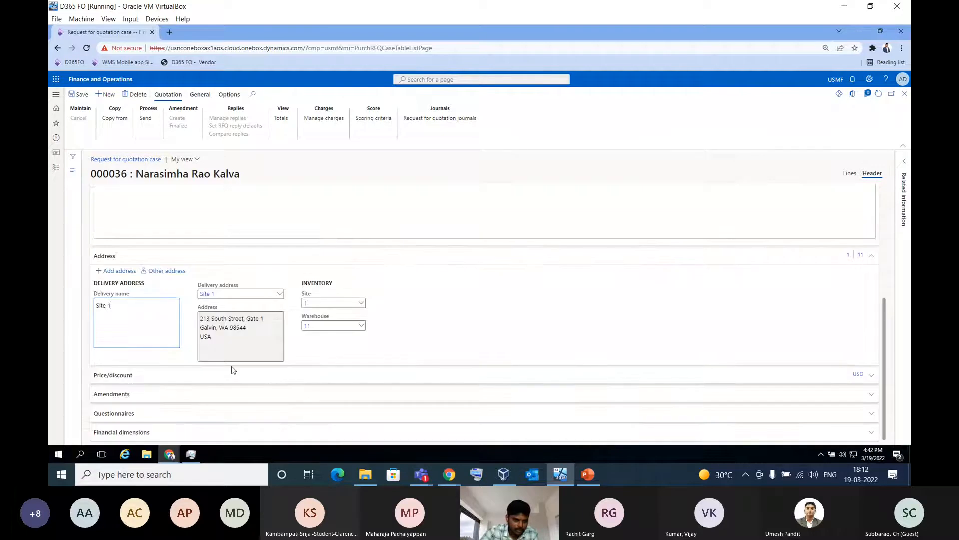
left_click(182, 418)
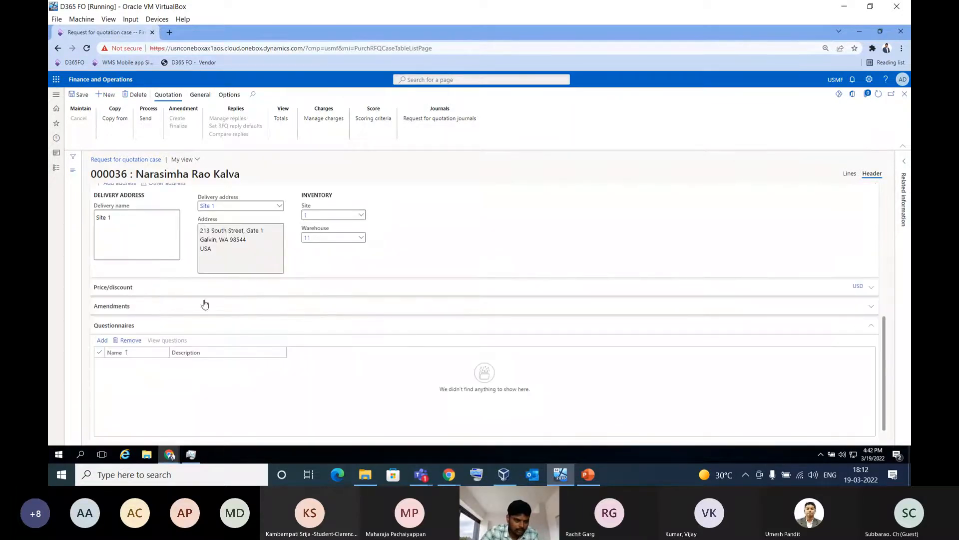
left_click(102, 341)
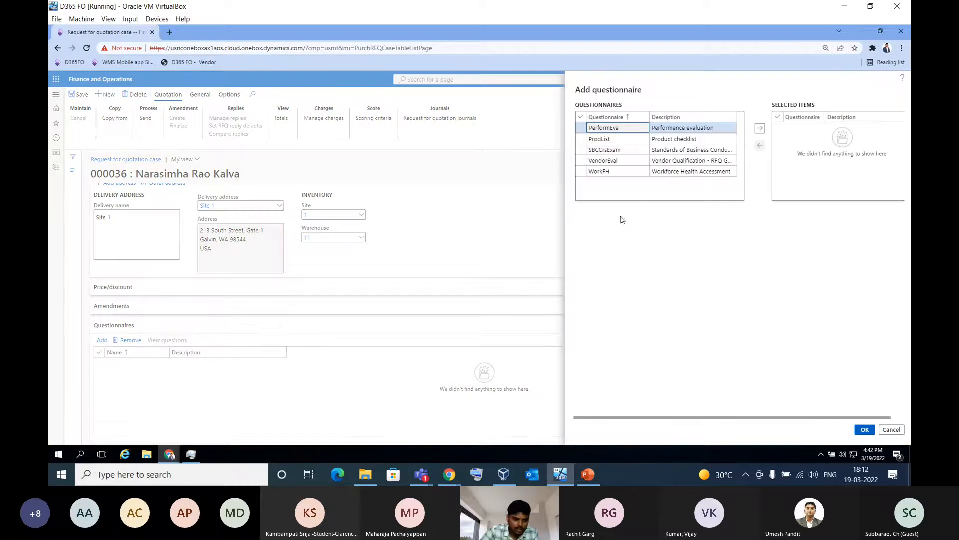
left_click(581, 160)
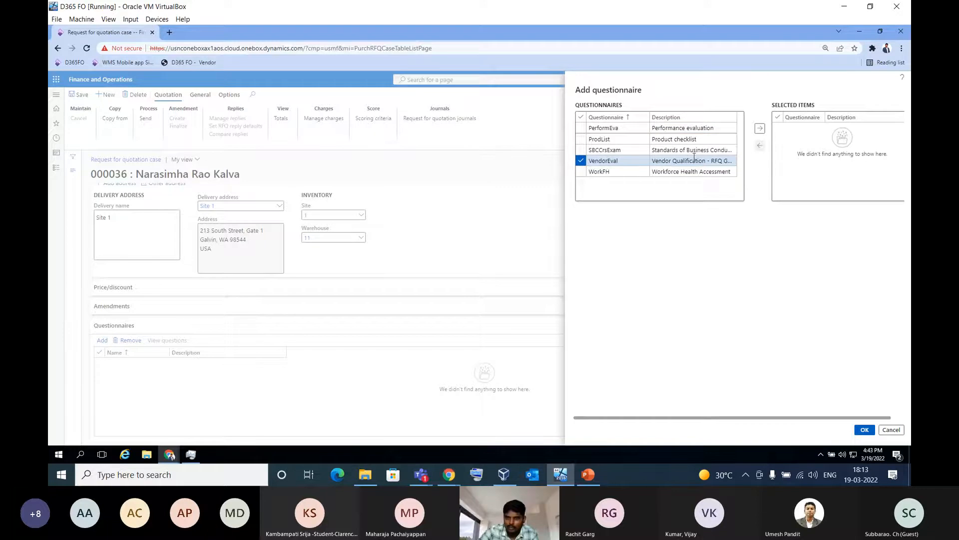
left_click(760, 130)
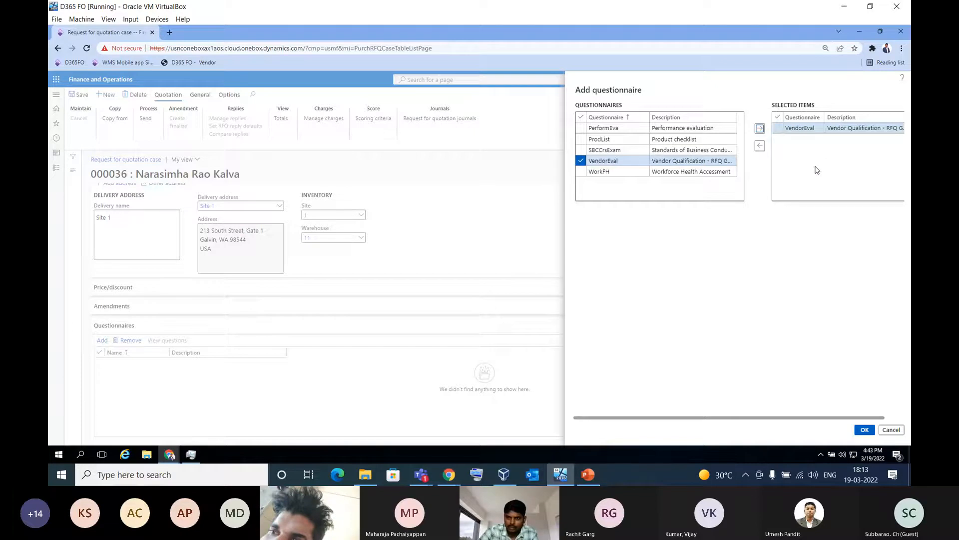
left_click(865, 430)
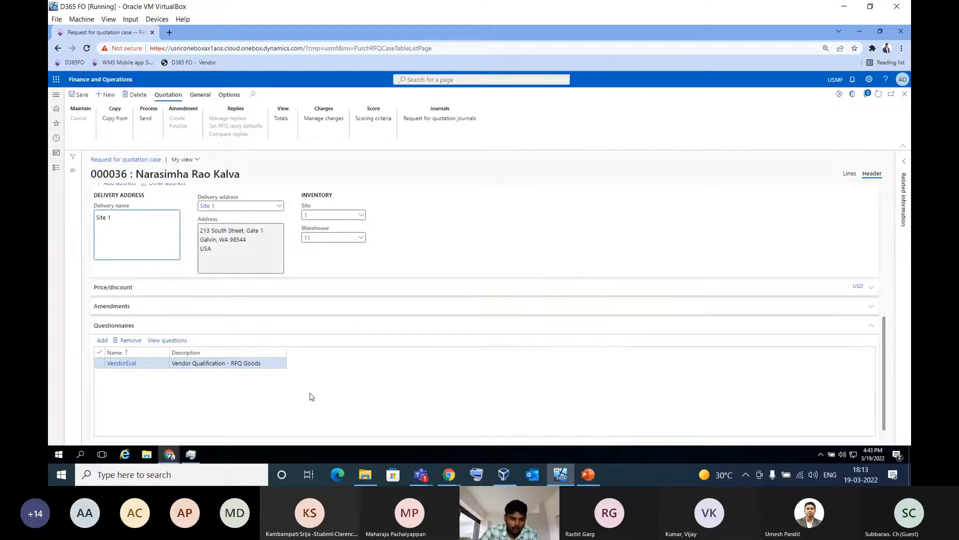
Return to the request lines and choose item 1000 (Surface Pro 128 GB) for the first line
scroll(236, 391, "down", 1)
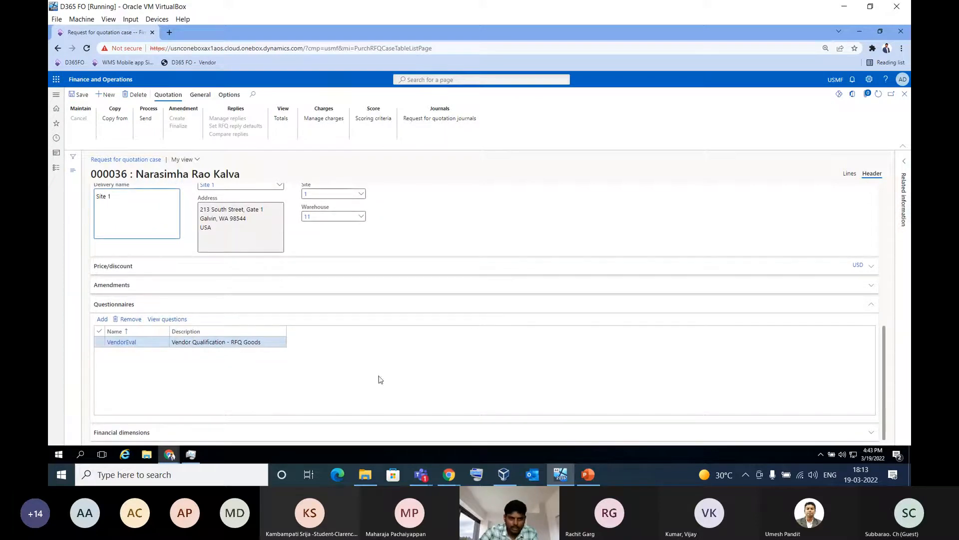
scroll(403, 366, "up", 3)
scroll(403, 365, "up", 3)
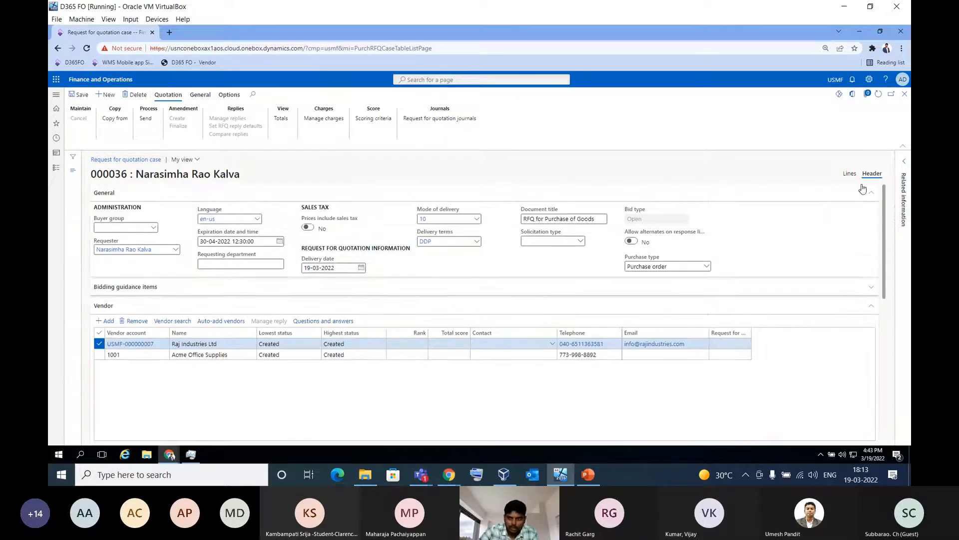
left_click(850, 174)
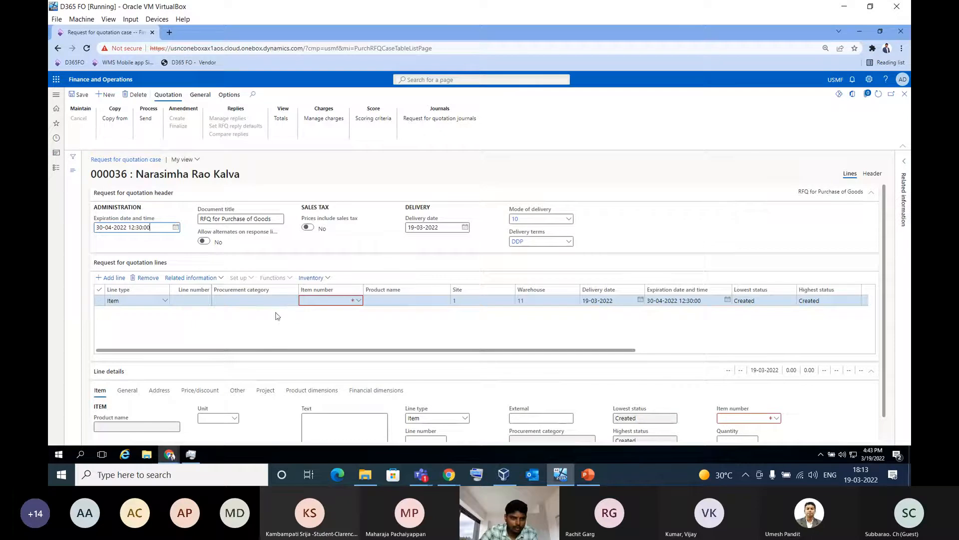
left_click(357, 302)
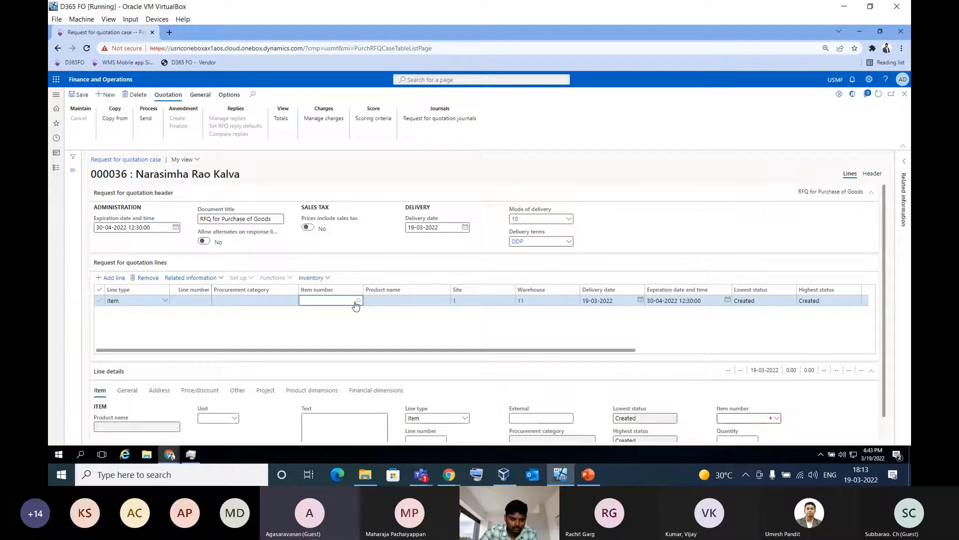
left_click(358, 301)
left_click(362, 333)
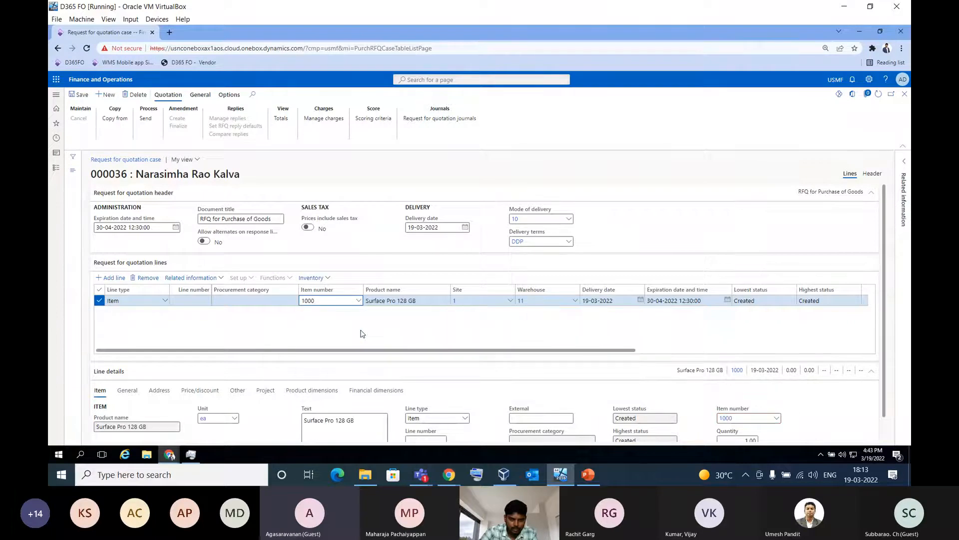
Set the quantity of the Surface Pro 128 GB line to 10
left_click_drag(427, 349, 624, 350)
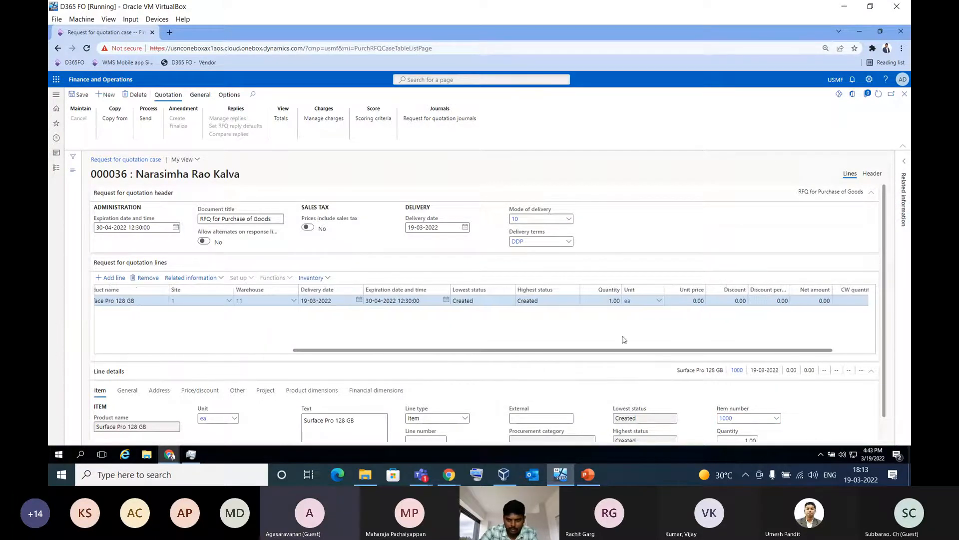
left_click(606, 301)
type("10.00")
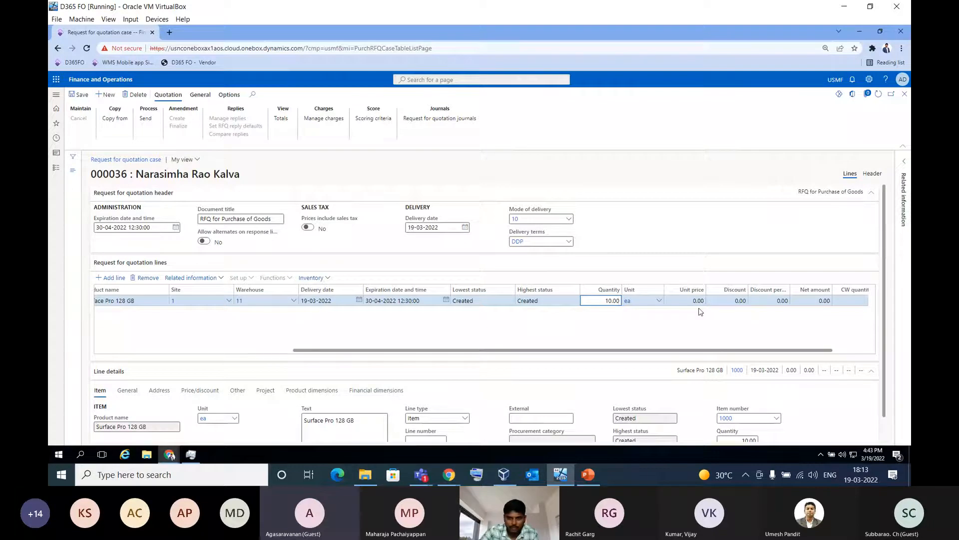
Collapse the line details and add a second request line for item A0001 (HDMI 6' Cables)
left_click(651, 376)
left_click_drag(324, 411, 209, 411)
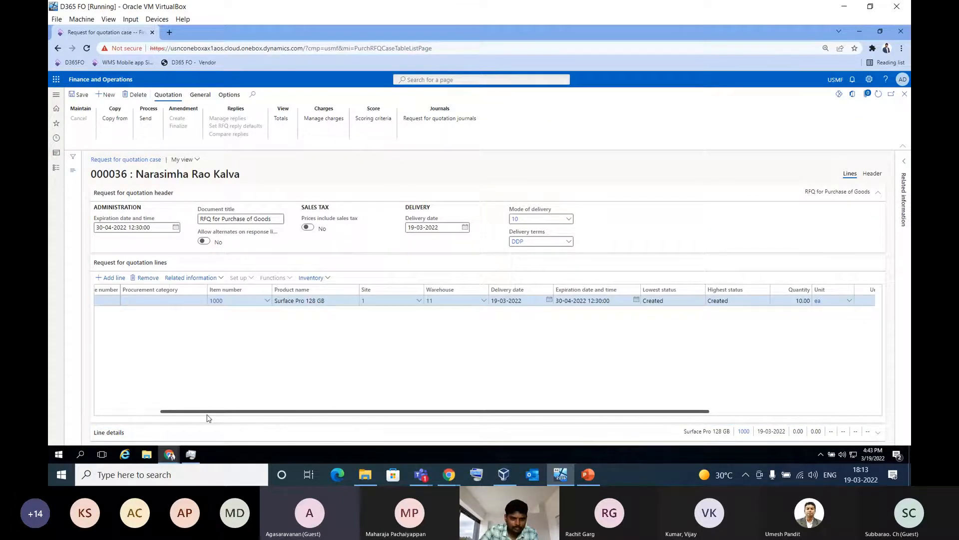
key("alt+n")
left_click(359, 311)
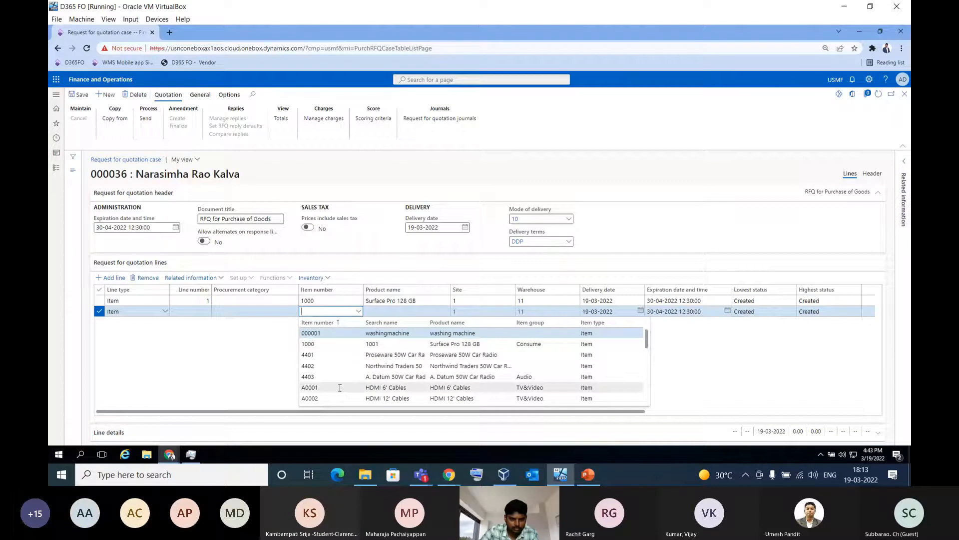
left_click(340, 389)
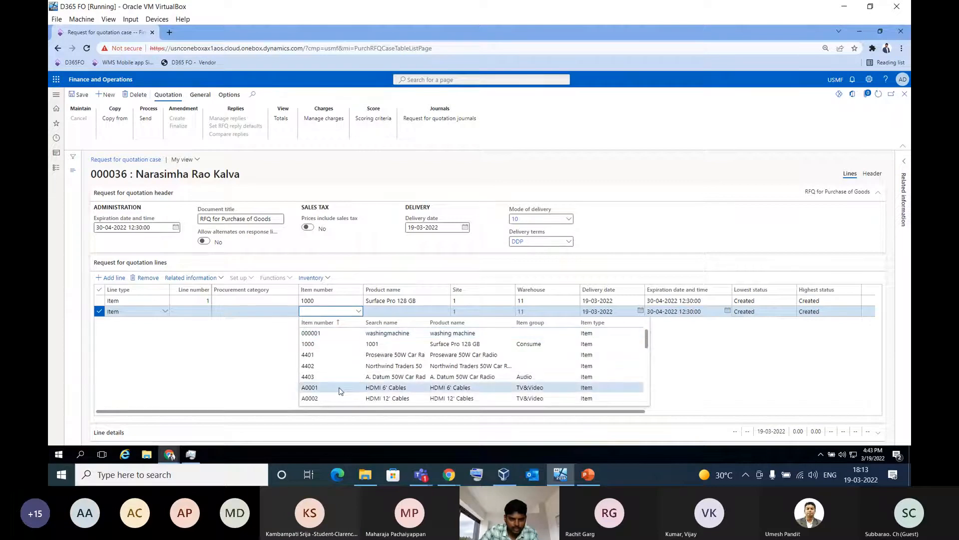
left_click(340, 390)
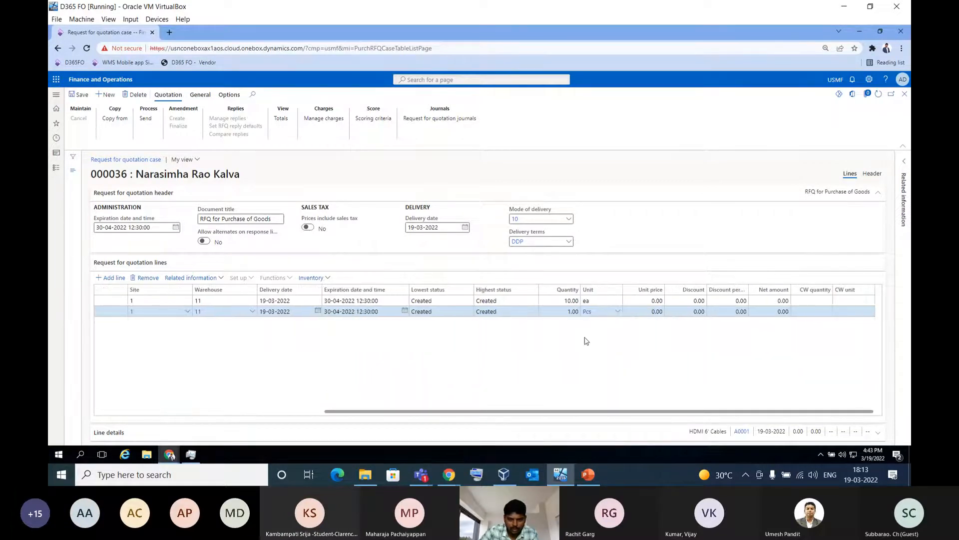
Set the quantity of the HDMI 6' Cables line to 5 and save the request for quotation
left_click(566, 312)
type("5")
left_click_drag(512, 411, 240, 403)
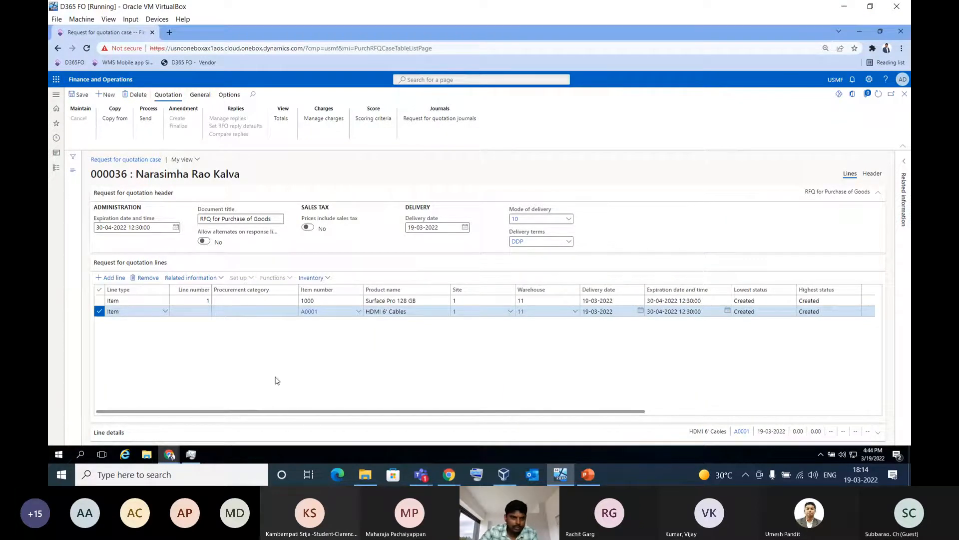
left_click(79, 94)
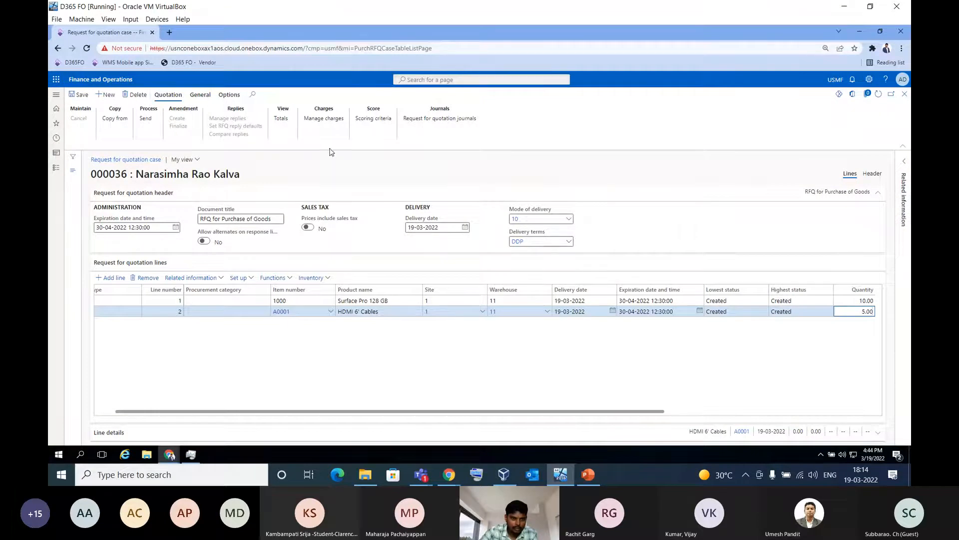
Send the request for quotation to the vendors, and clear the resulting notifications
left_click(206, 99)
left_click(174, 96)
left_click(146, 119)
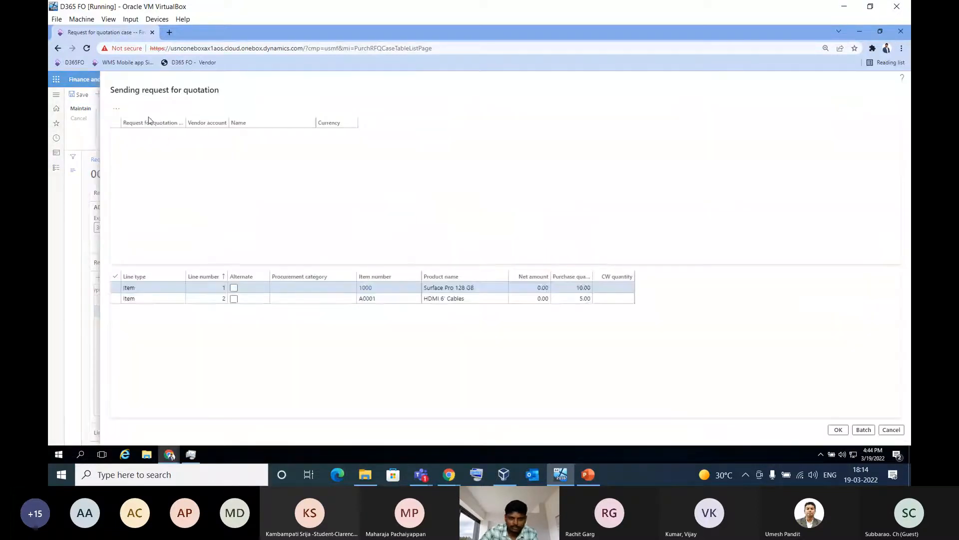
left_click(839, 430)
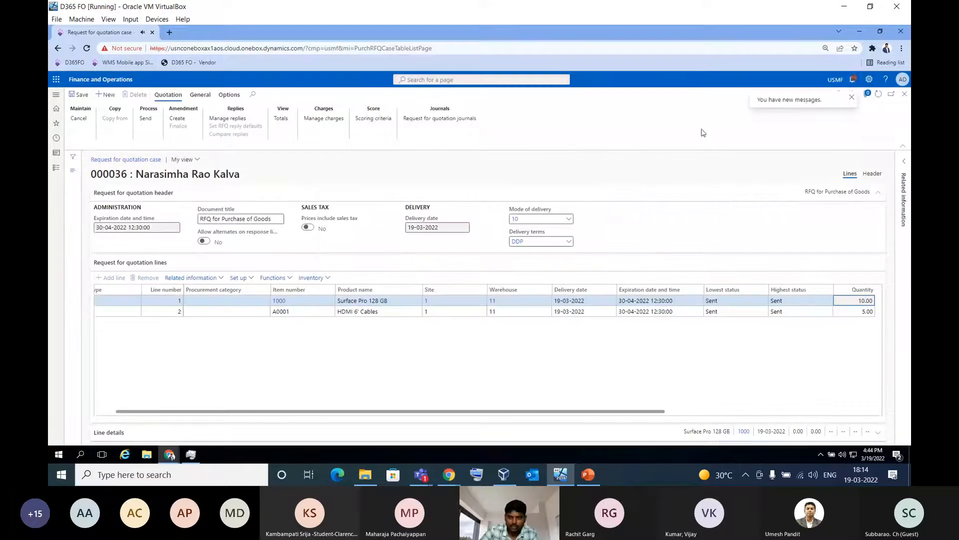
left_click(806, 98)
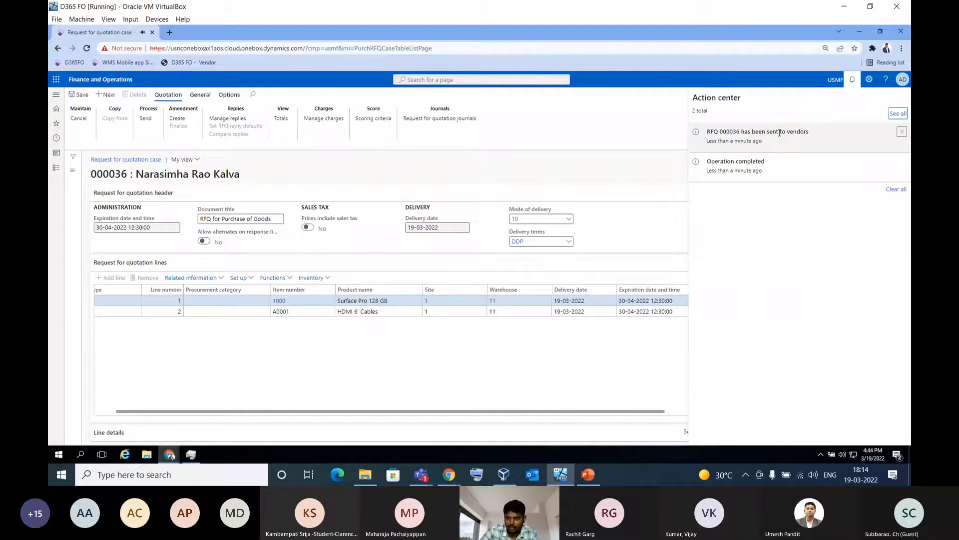
left_click(897, 189)
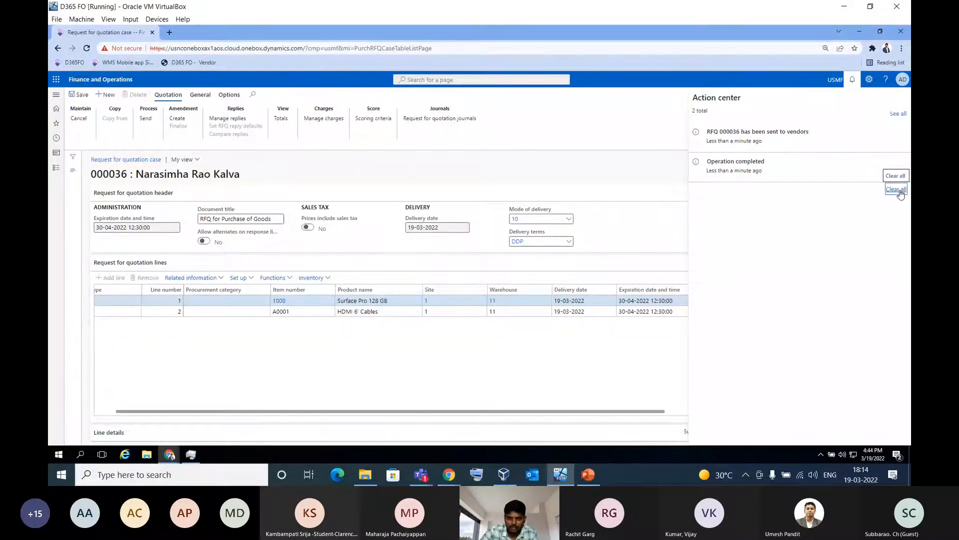
left_click(653, 148)
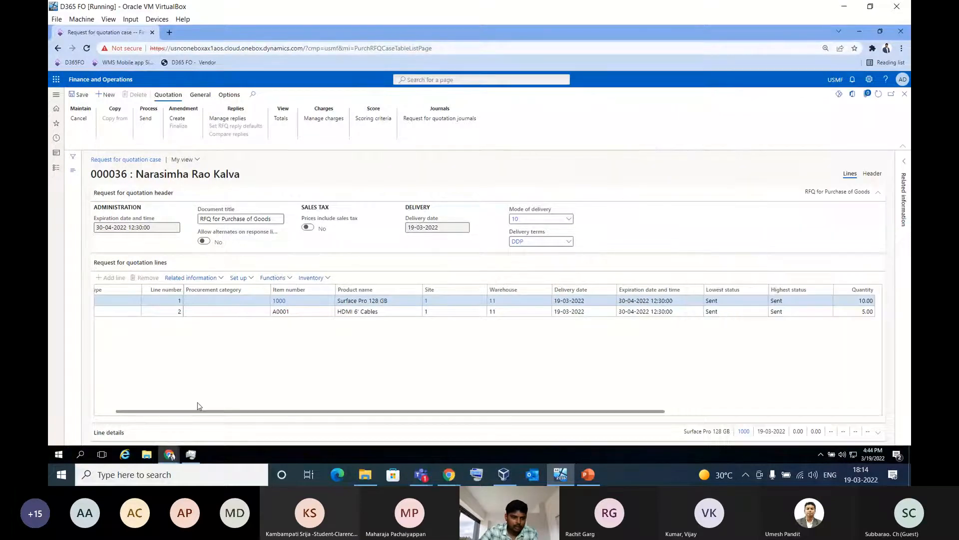
Switch to the vendor's Finance and Operations window and review the company's contact, business and category information, returning to the dashboard
left_click(170, 454)
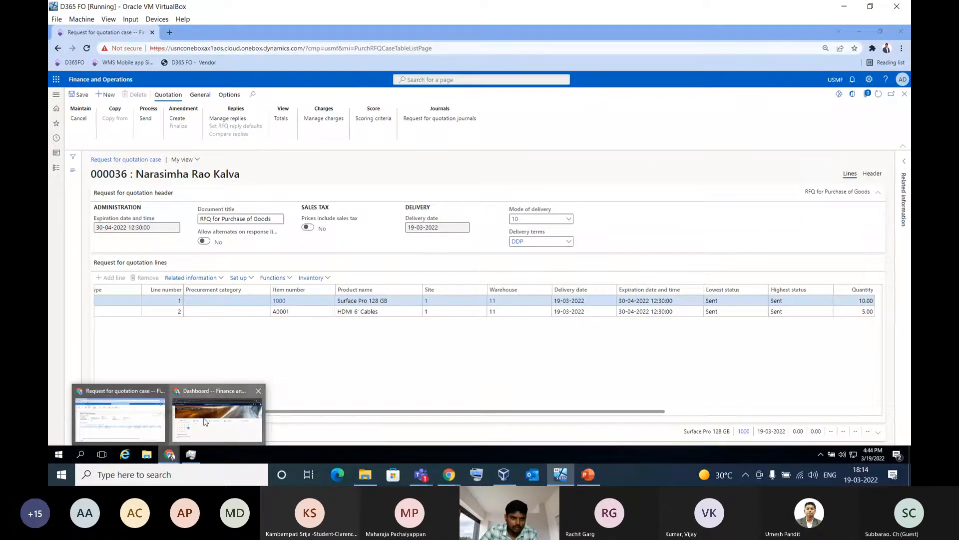
left_click(198, 426)
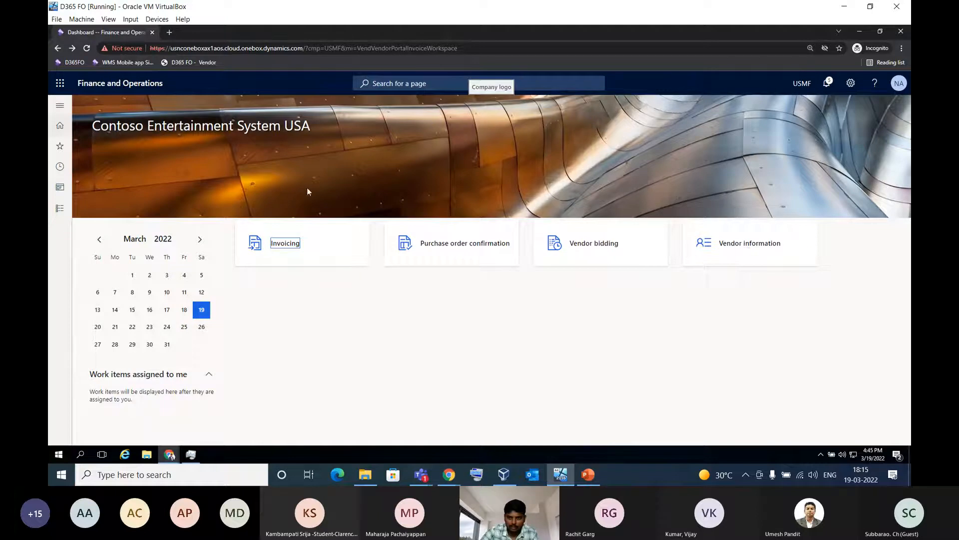
left_click(740, 248)
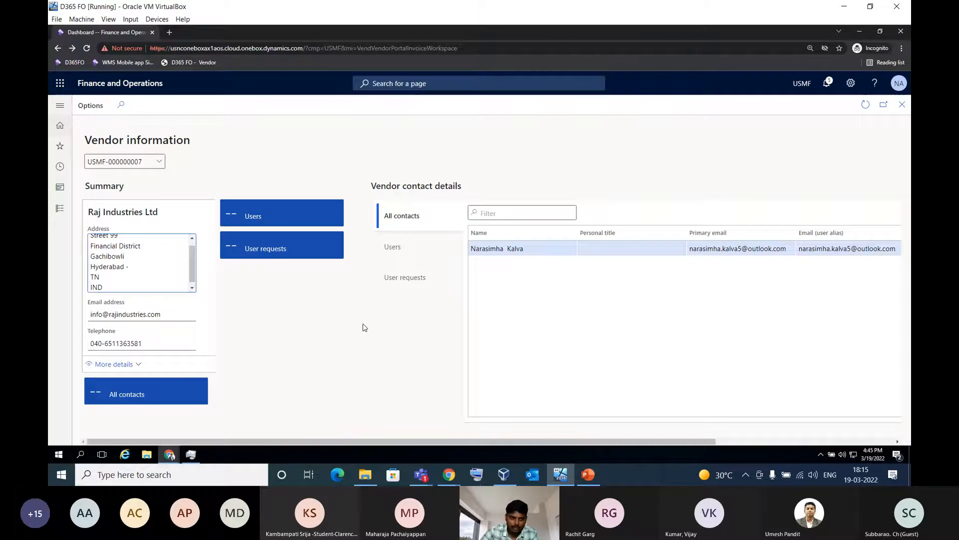
left_click(118, 260)
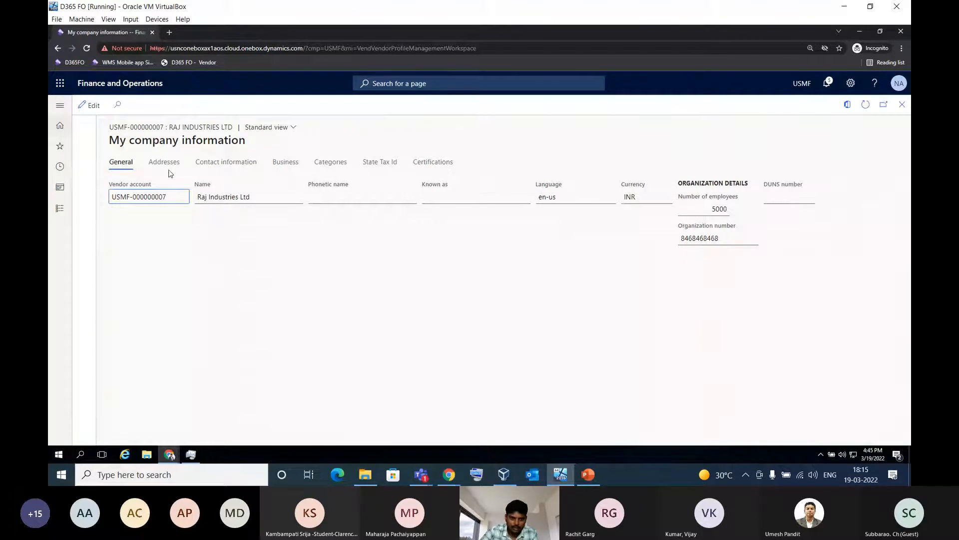
left_click(226, 162)
left_click(284, 162)
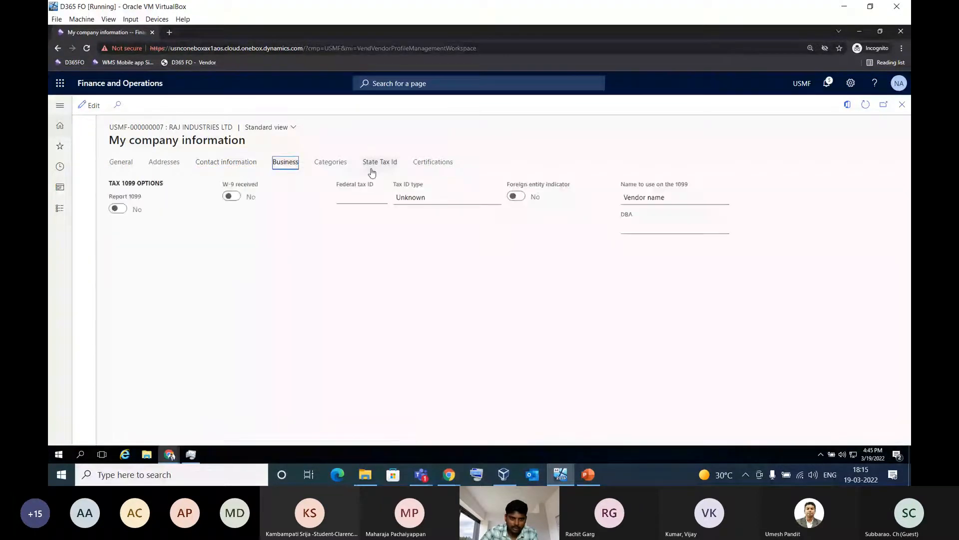
left_click(331, 163)
left_click(902, 105)
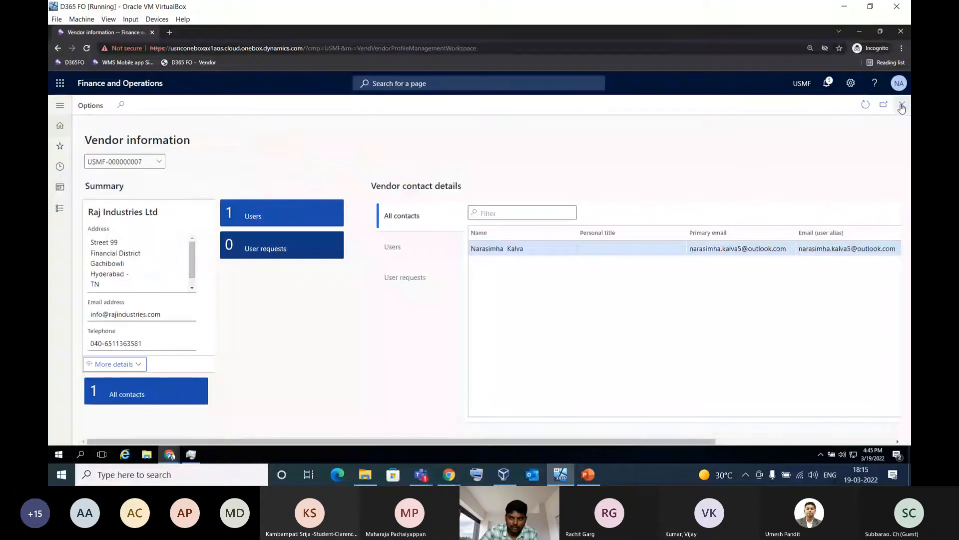
left_click(902, 106)
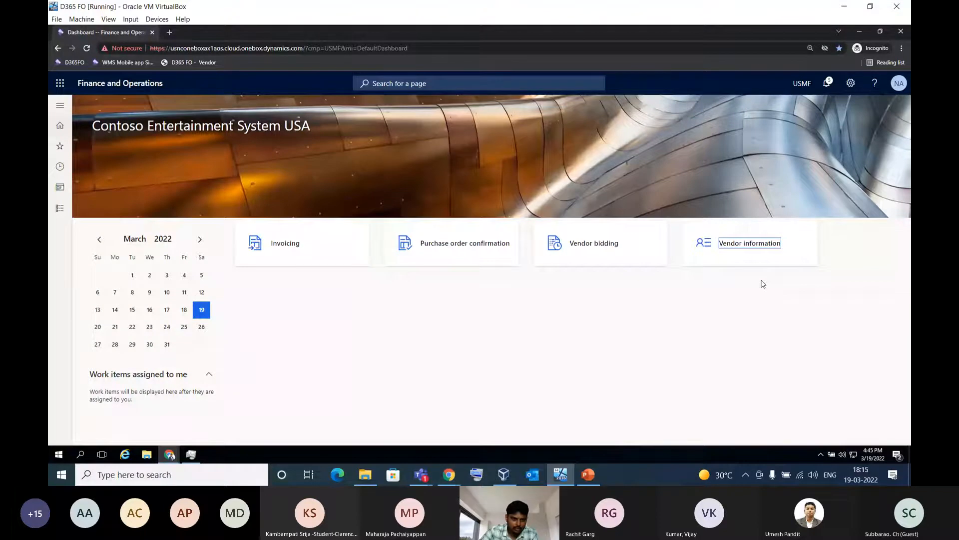
Look through the Vendor collaboration module's workspaces, purchase orders and requests for quotations, and return to the dashboard
left_click(61, 210)
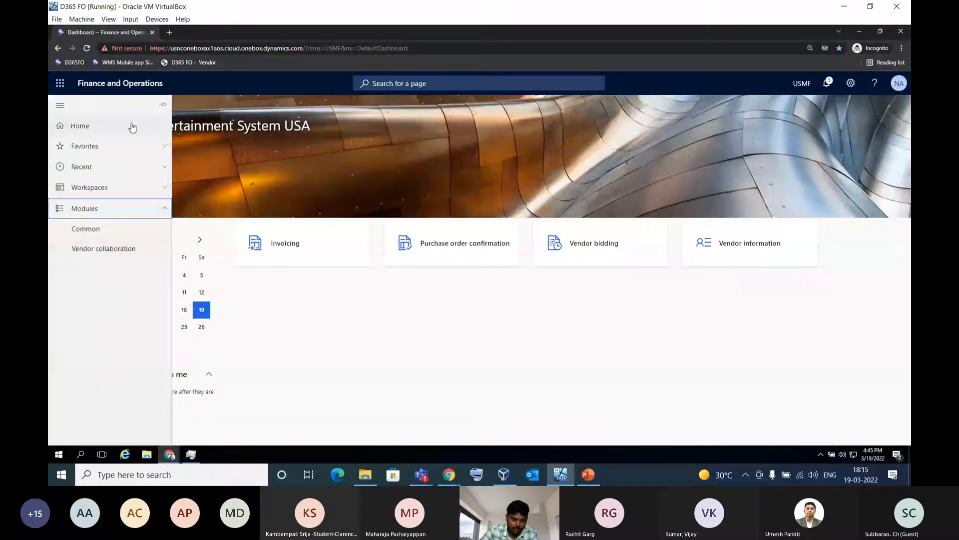
left_click(124, 252)
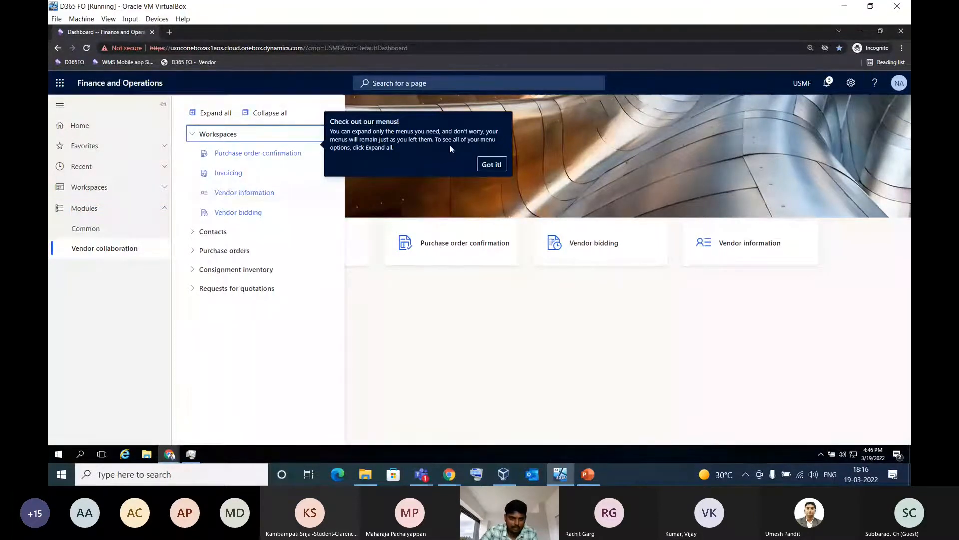
left_click(492, 166)
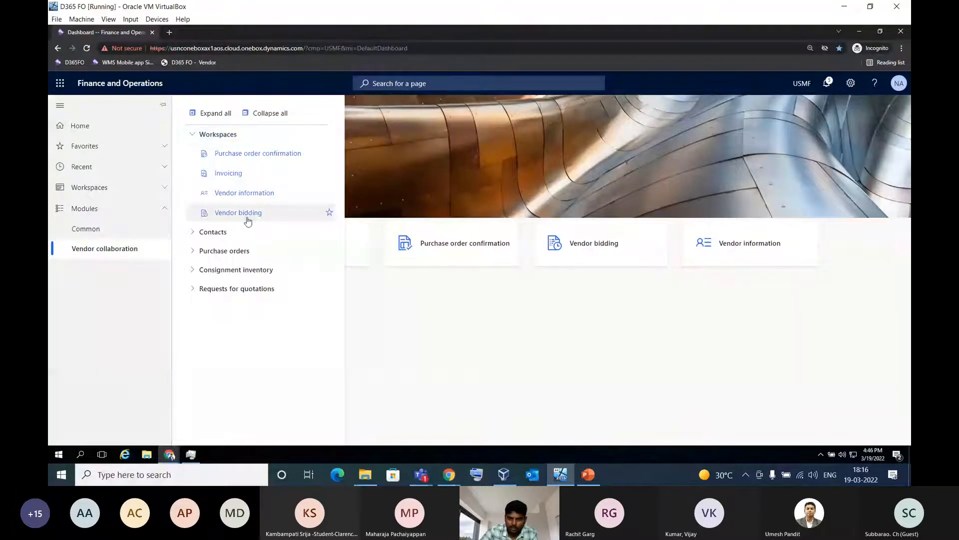
left_click(237, 135)
left_click(249, 174)
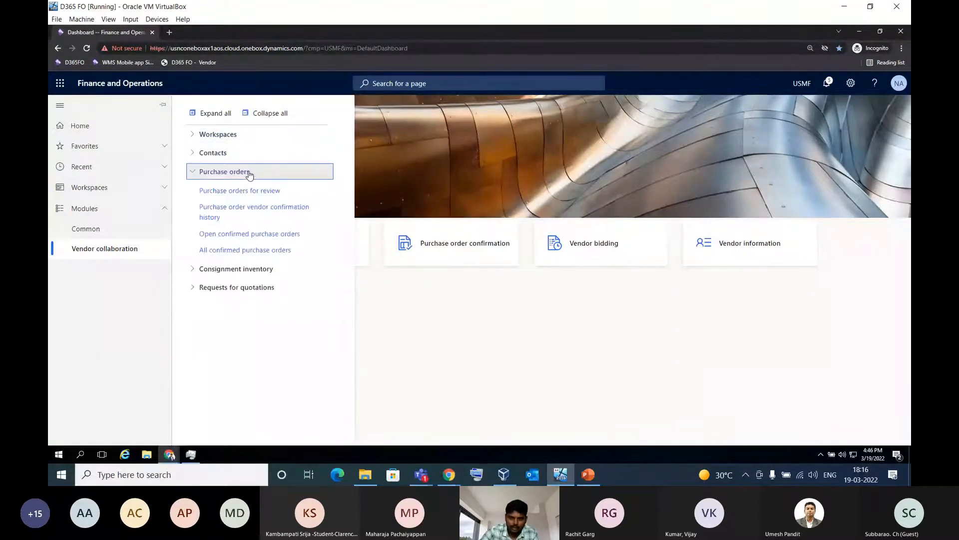
left_click(244, 289)
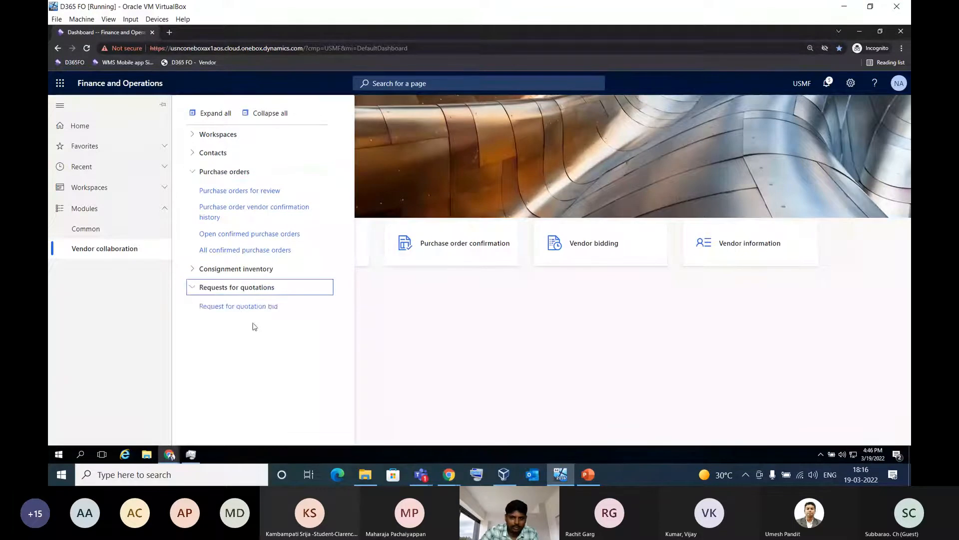
left_click(255, 310)
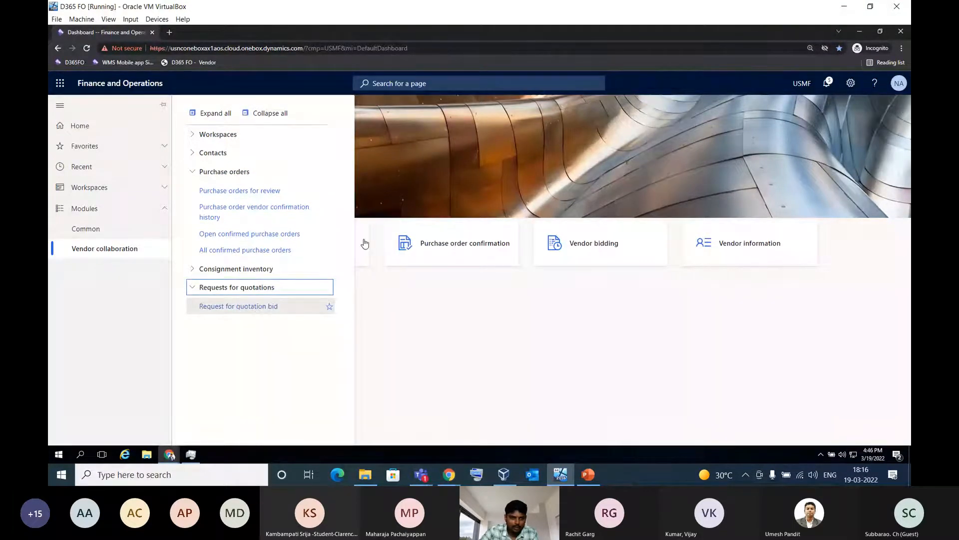
left_click(500, 336)
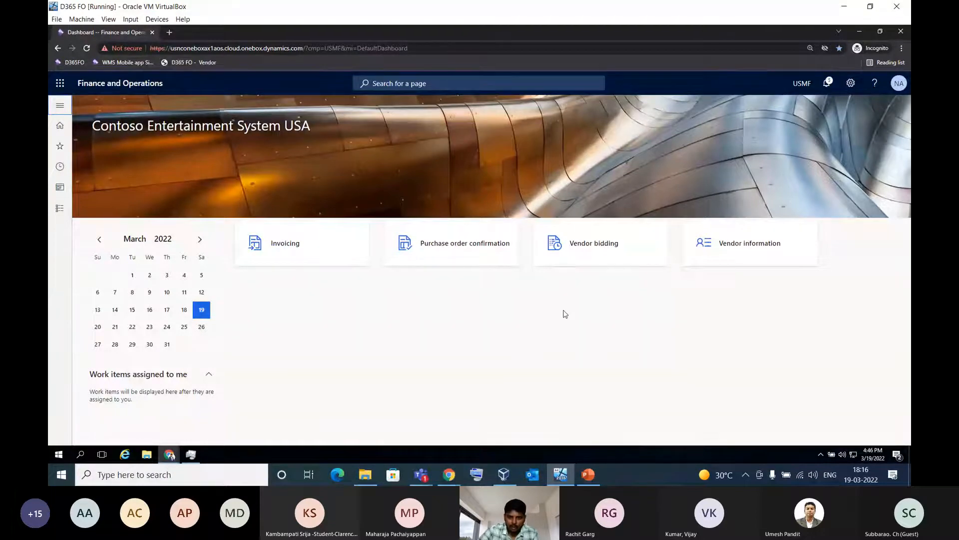
Open the new bid invitation RFQ for Purchase of Goods from Vendor bidding and widen its bidding guidance items column
left_click(607, 247)
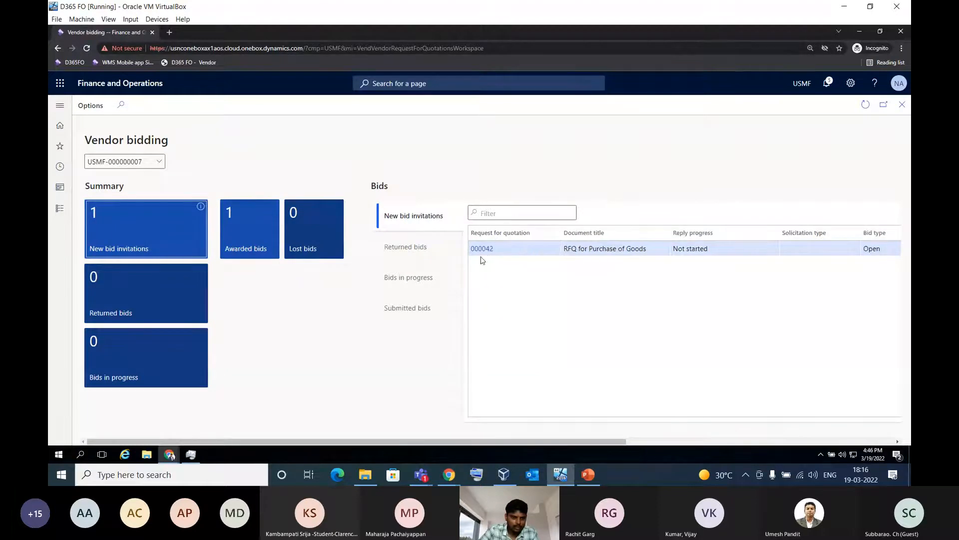
left_click(482, 252)
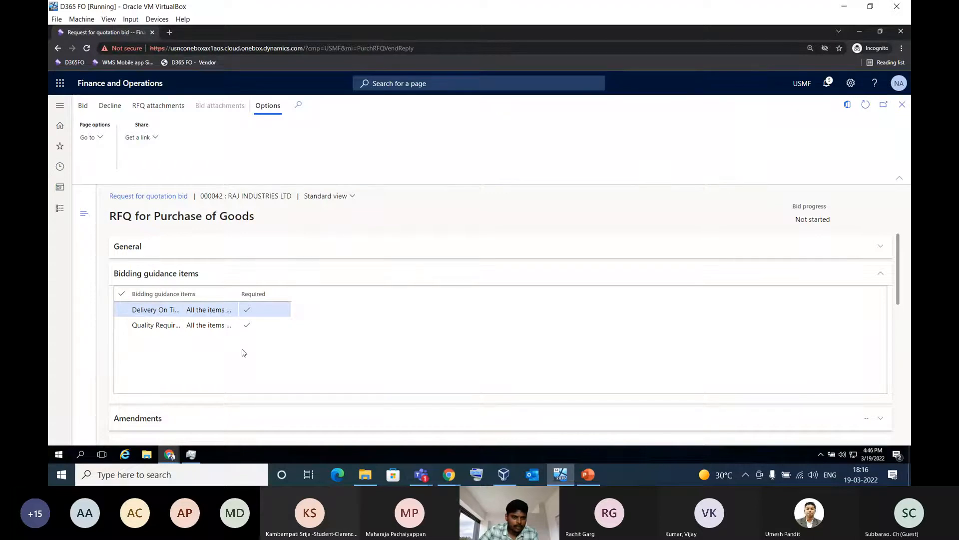
double_click(240, 294)
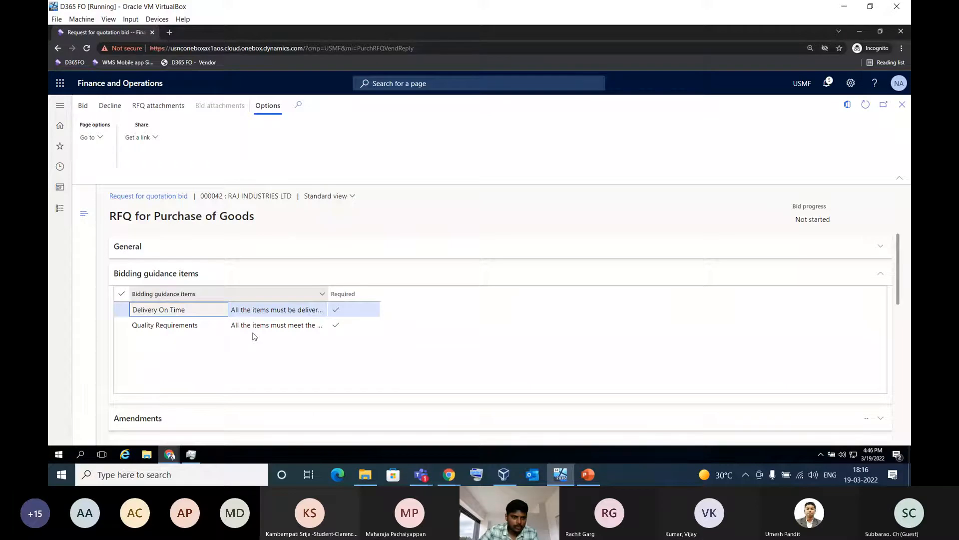
left_click(255, 257)
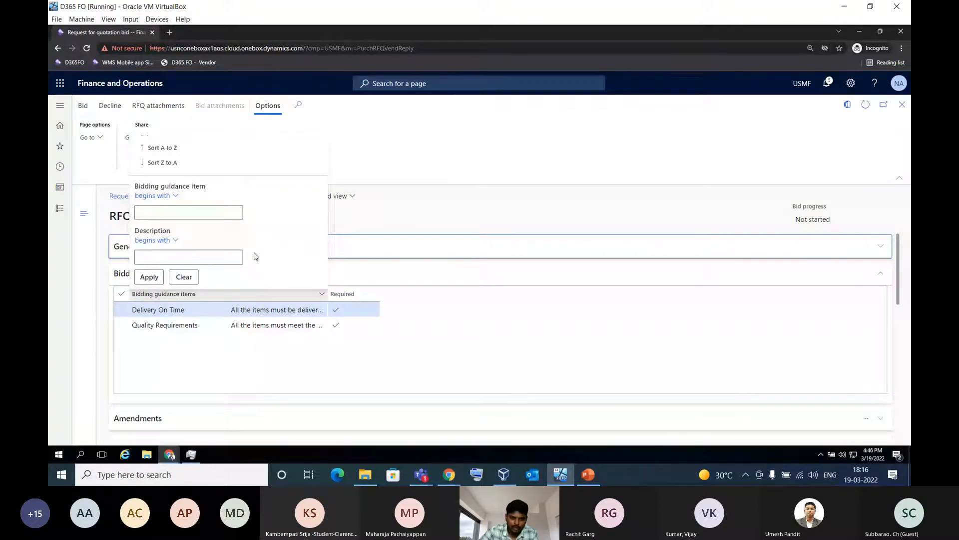
left_click(430, 335)
Review the invitation's general details, including the requested delivery date and the expiration date and time
left_click(327, 246)
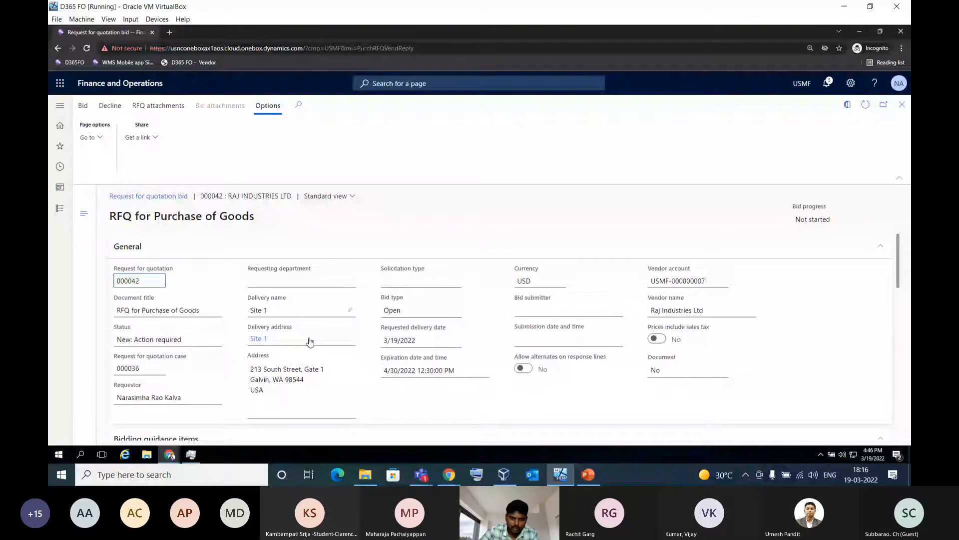
left_click(399, 340)
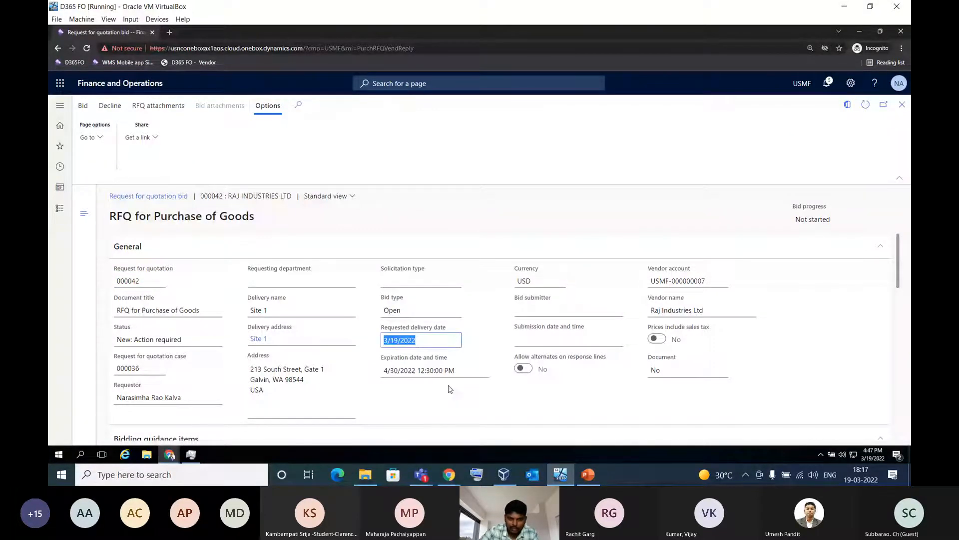
left_click(385, 372)
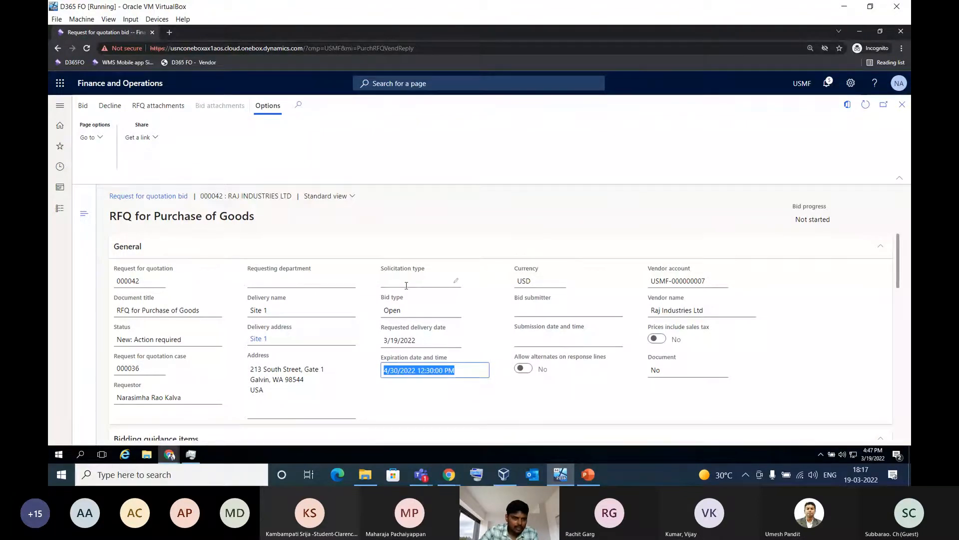
left_click(352, 255)
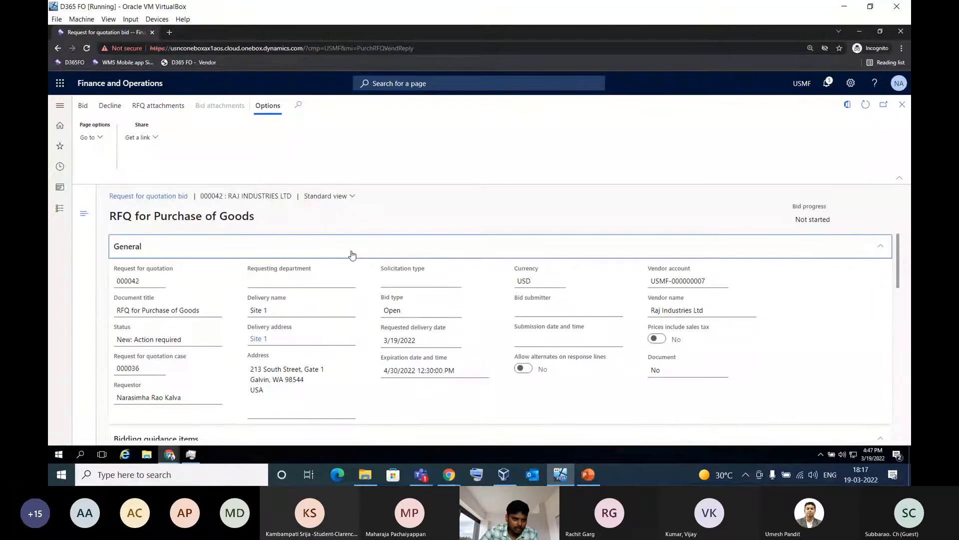
left_click(353, 255)
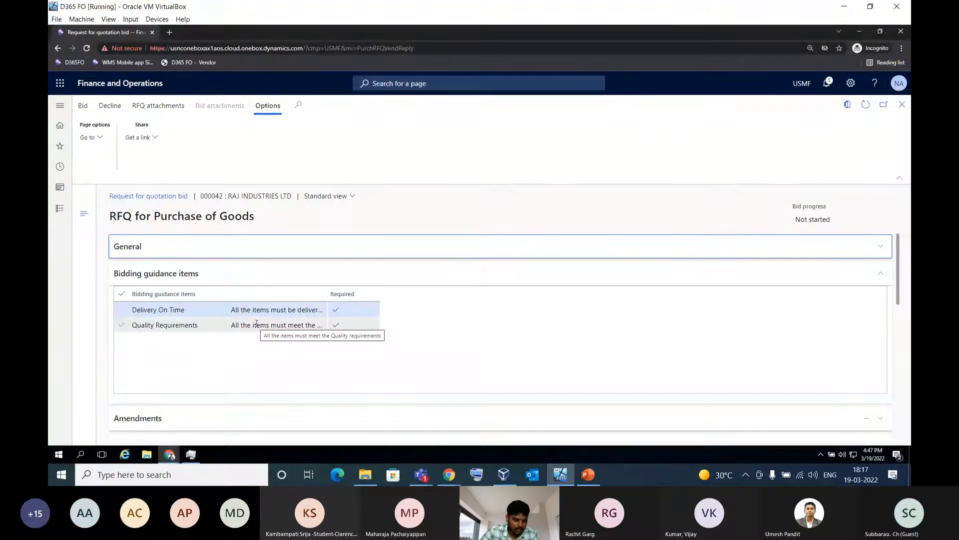
Review the questionnaire and item lines of the invitation, and start a bid on it
left_click(180, 273)
left_click(190, 308)
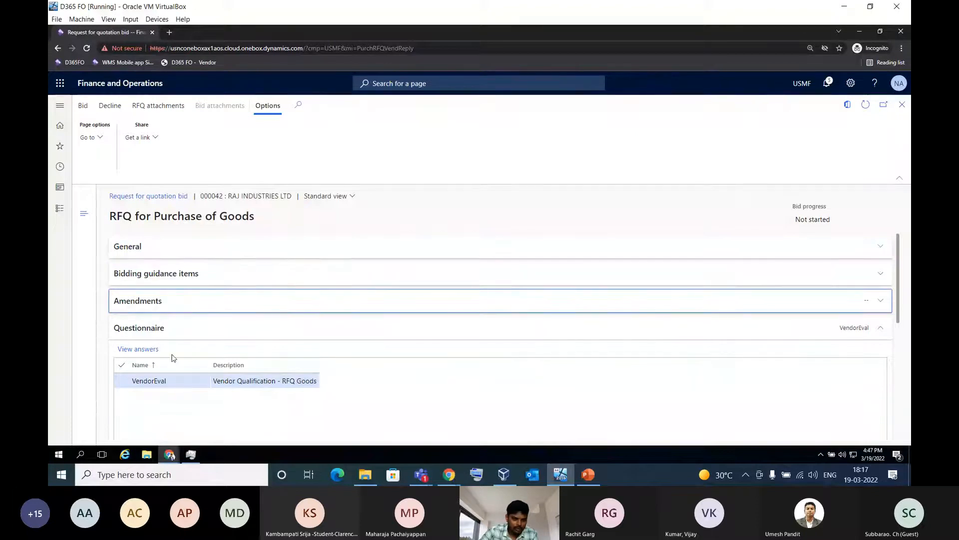
scroll(175, 350, "down", 5)
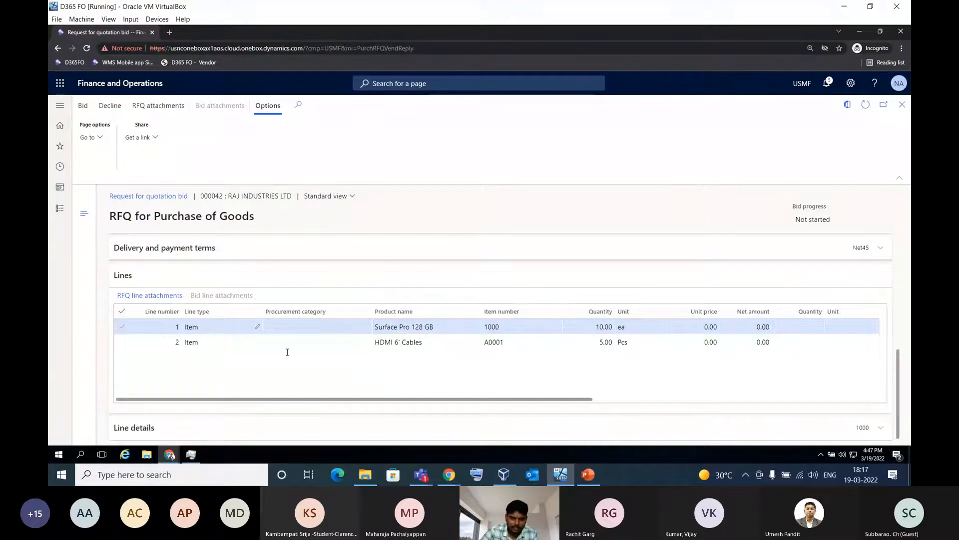
scroll(364, 371, "left", 2)
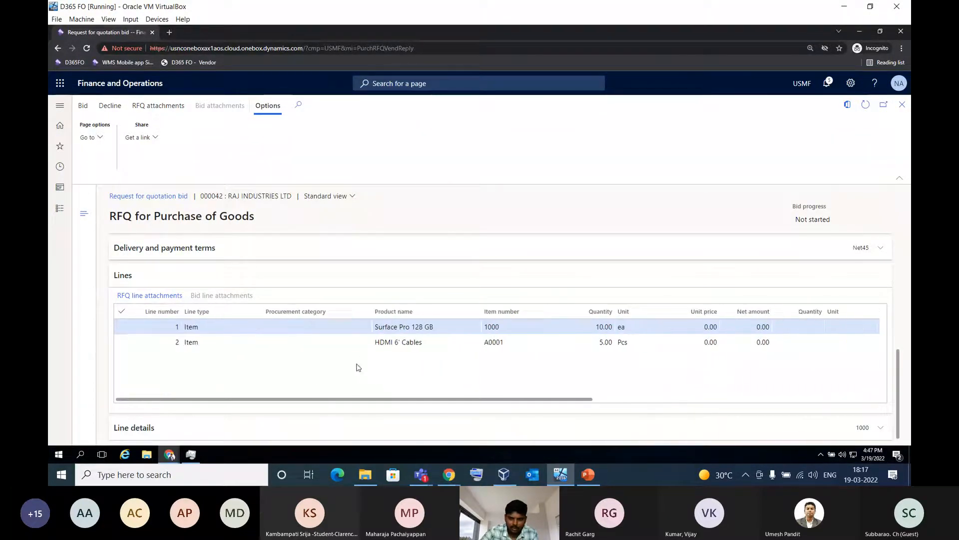
left_click_drag(339, 399, 310, 376)
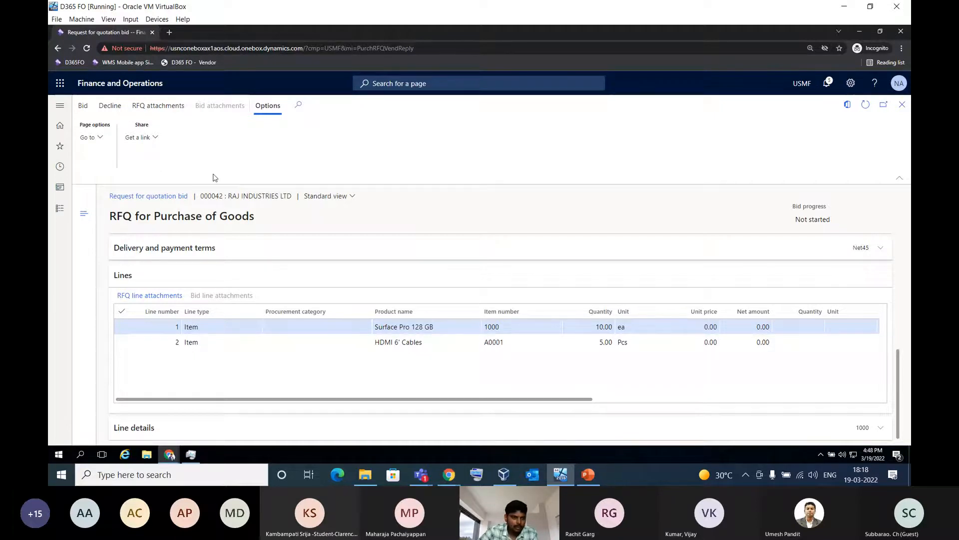
left_click(83, 106)
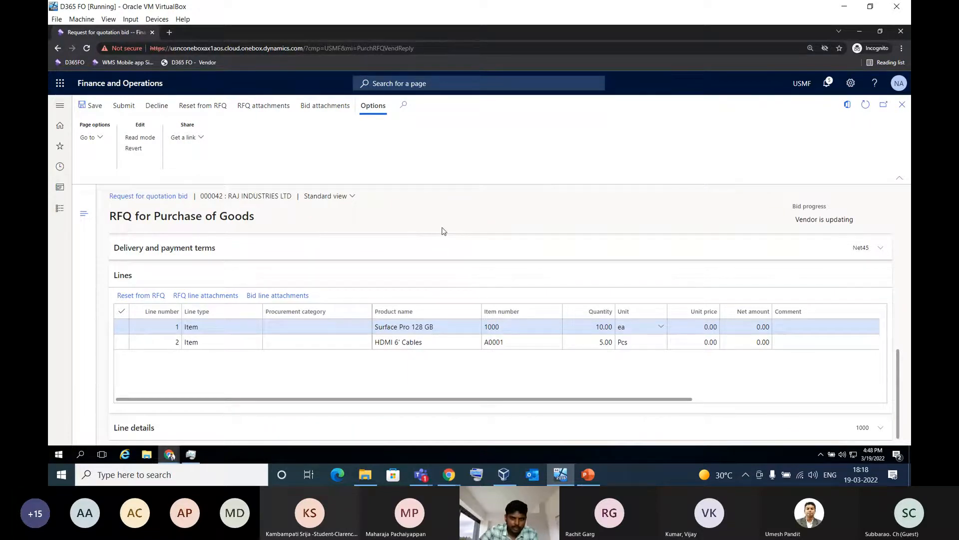
Enter bid unit prices of 1,000 for the Surface Pro 128 GB line and 100 for the HDMI 6' Cables line
left_click_drag(795, 219, 854, 221)
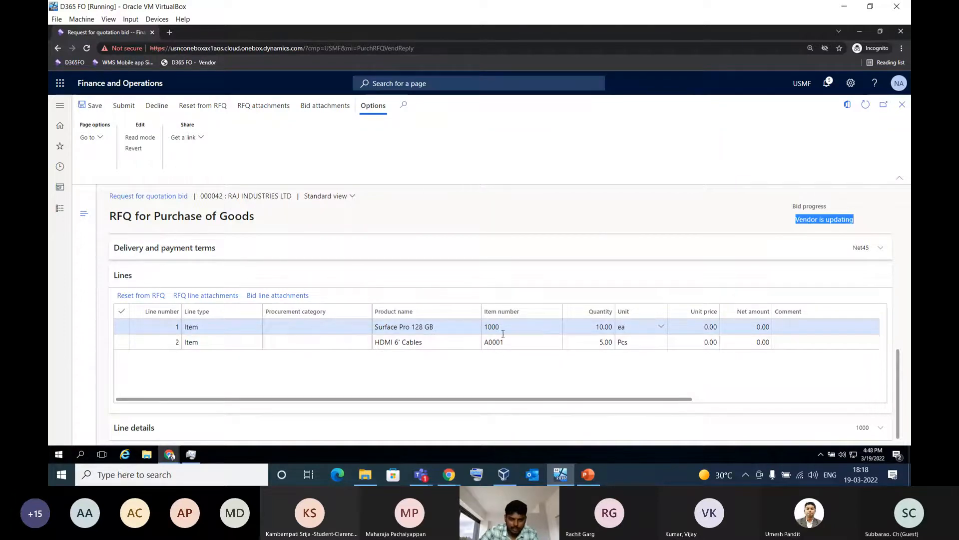
left_click(537, 401)
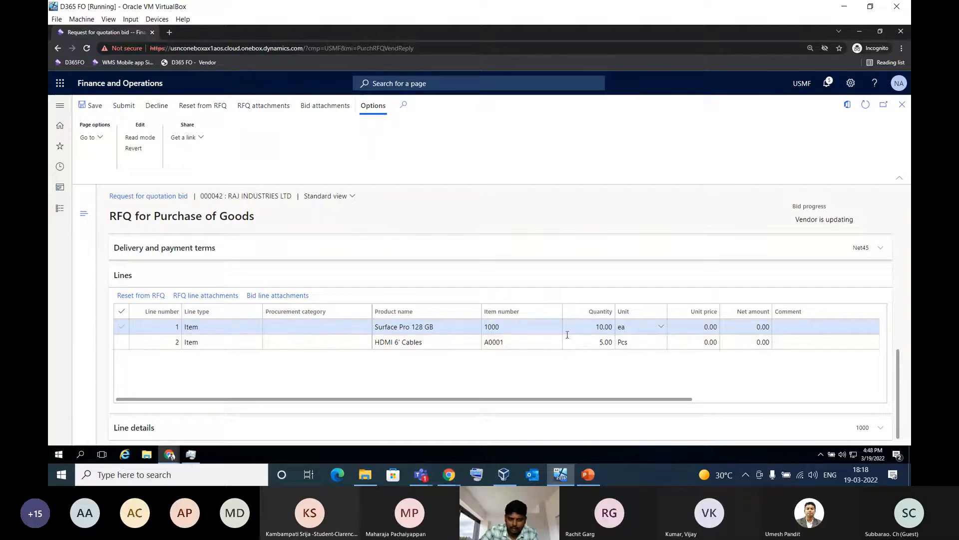
left_click(682, 331)
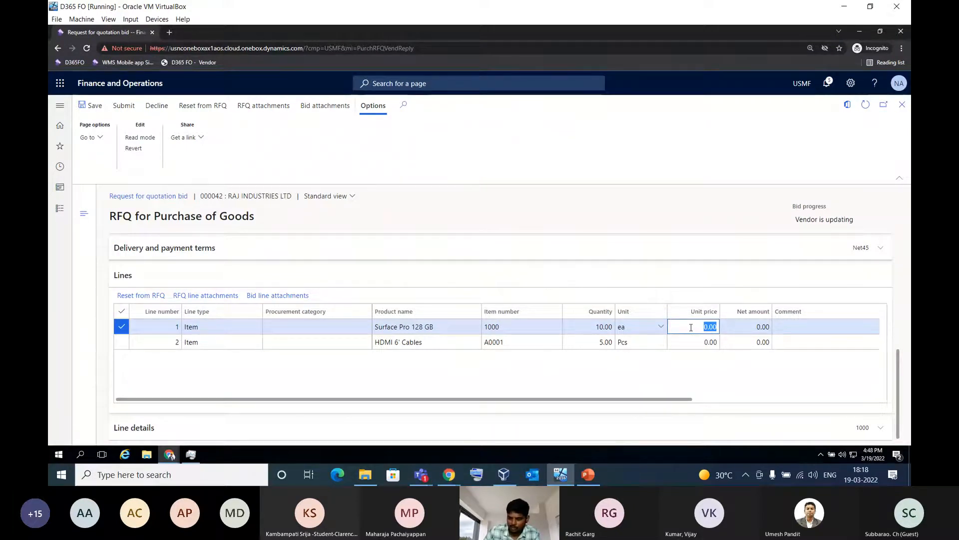
type("1000")
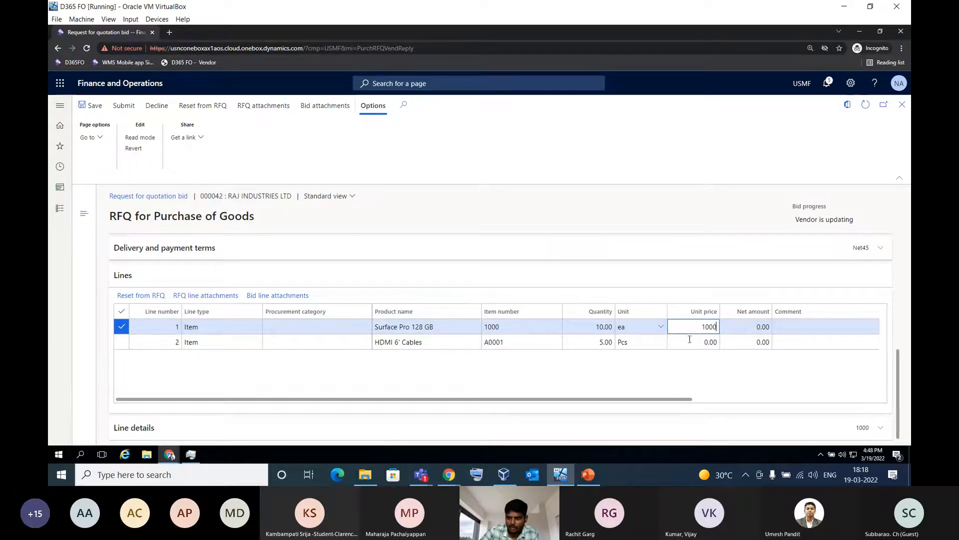
left_click(696, 342)
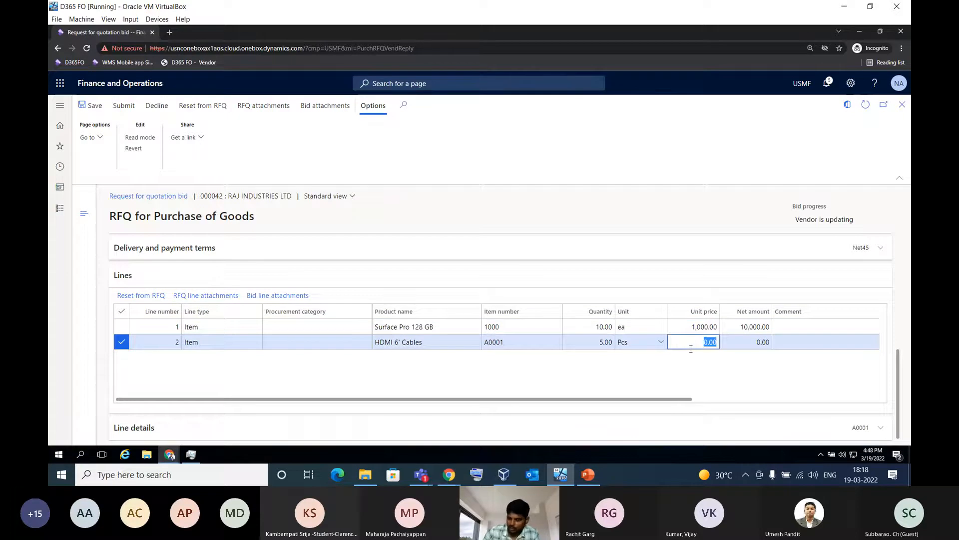
type("100")
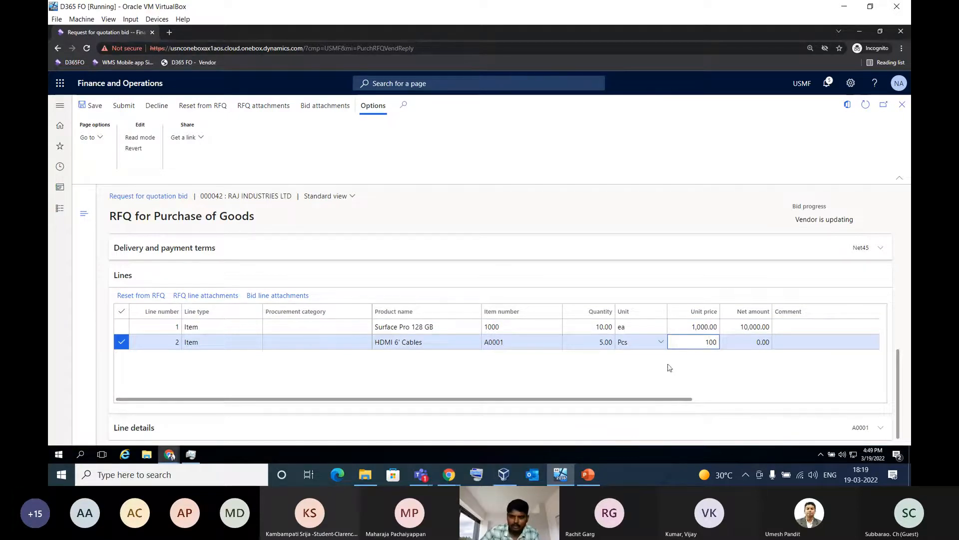
left_click(653, 371)
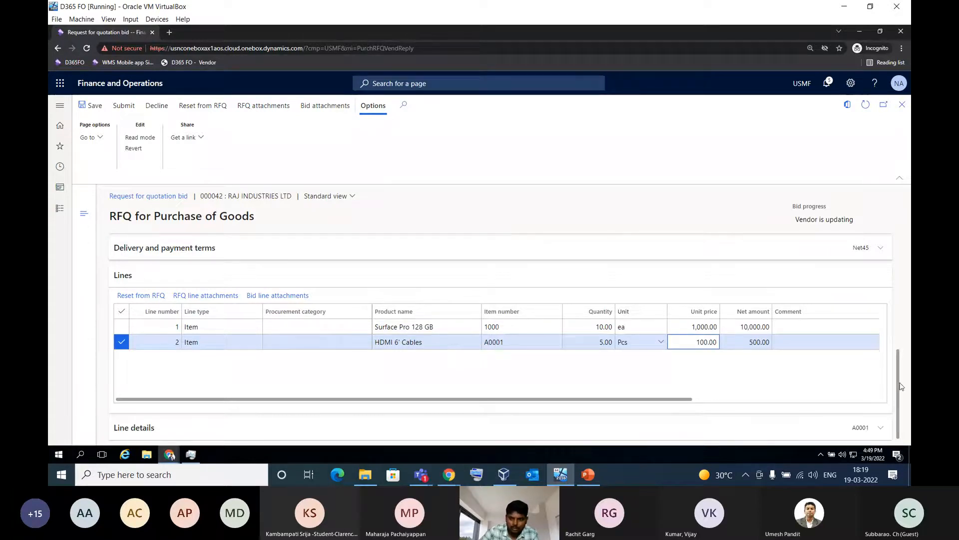
Check the bidding guidance items, then start completing the VendorEval questionnaire, answering India for the countries where the products originate
scroll(901, 386, "up", 6)
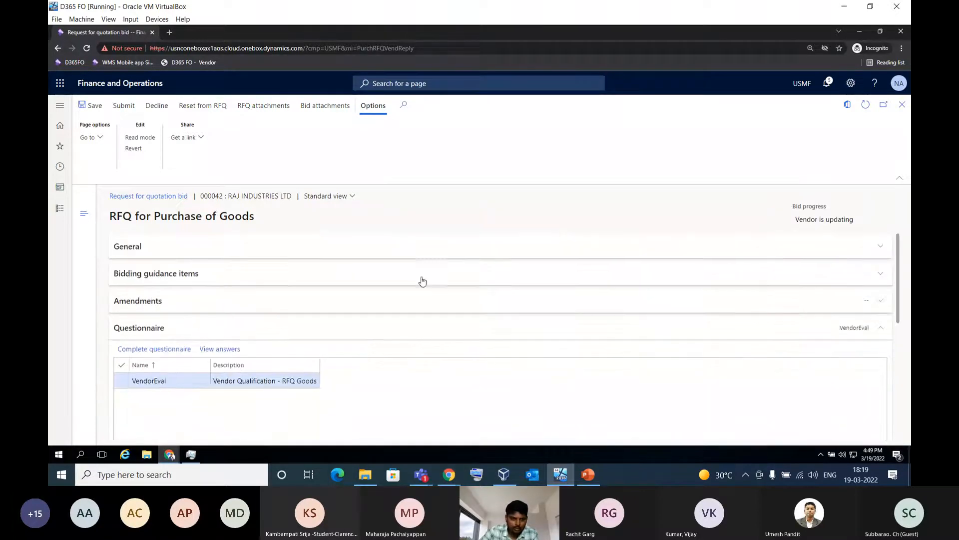
left_click(321, 276)
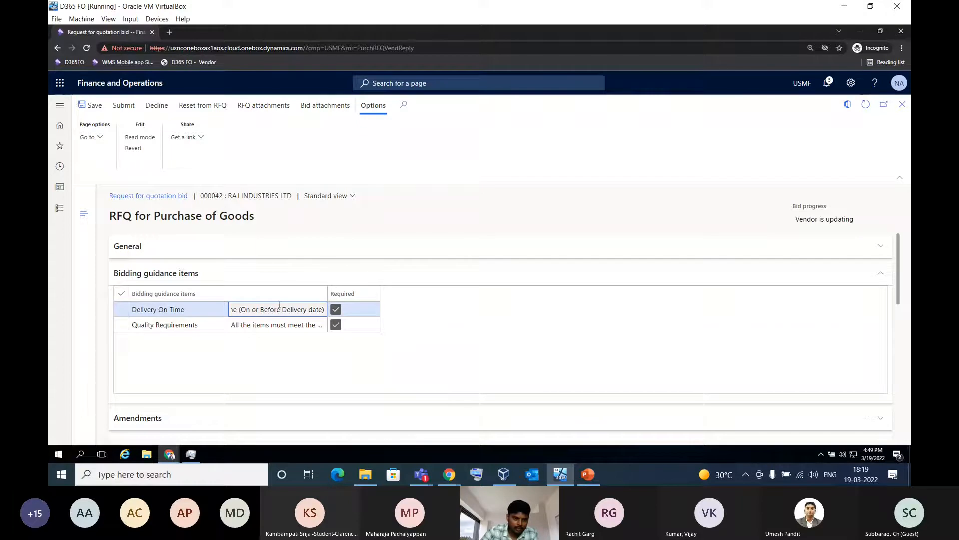
left_click(201, 279)
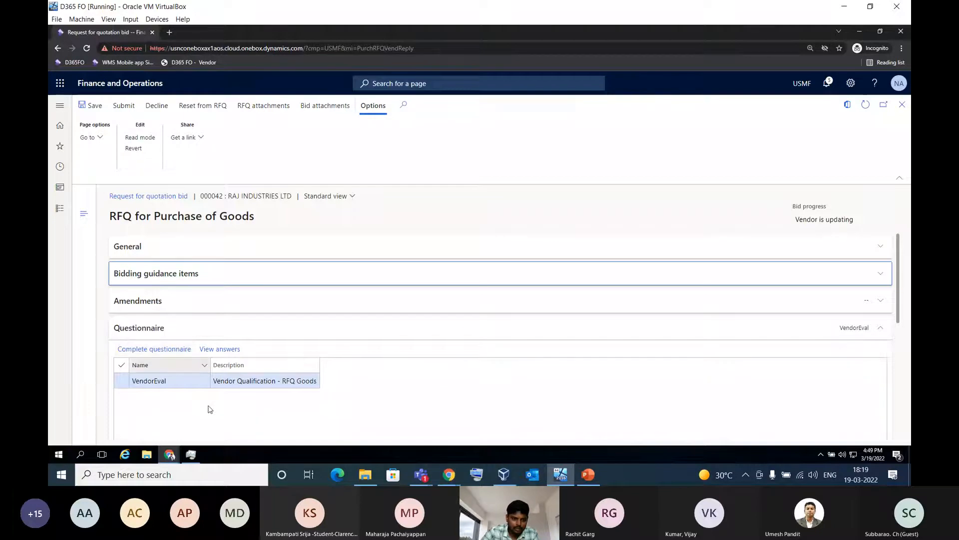
left_click(153, 349)
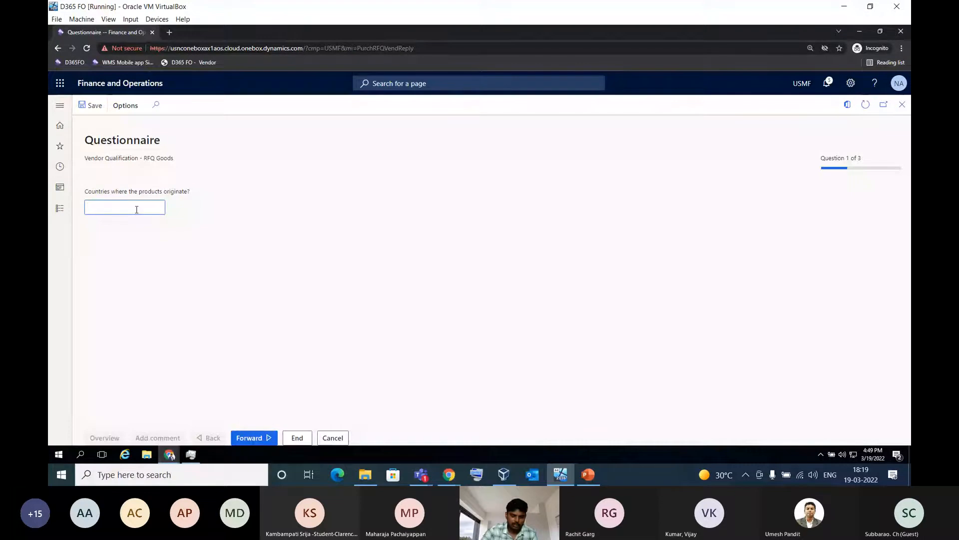
type("Ind")
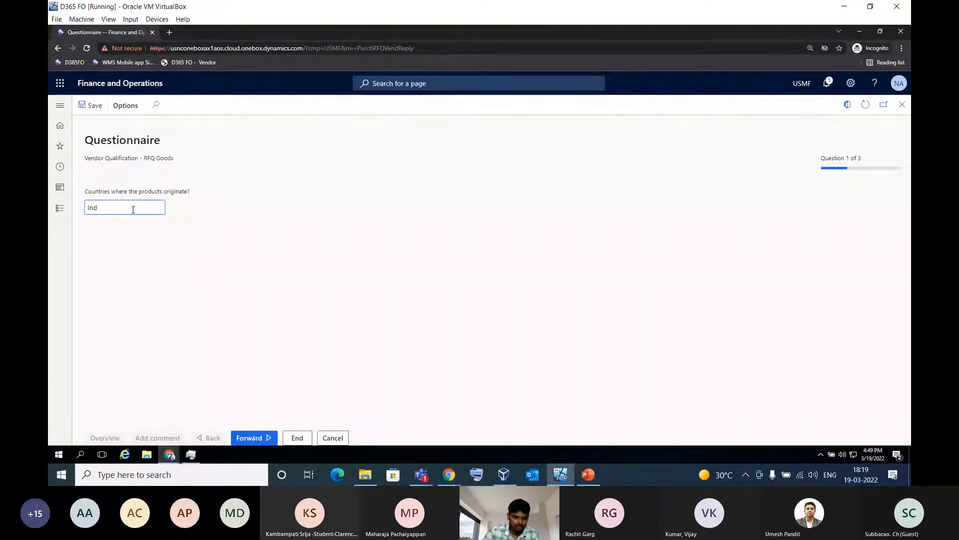
type("ia")
left_click(255, 438)
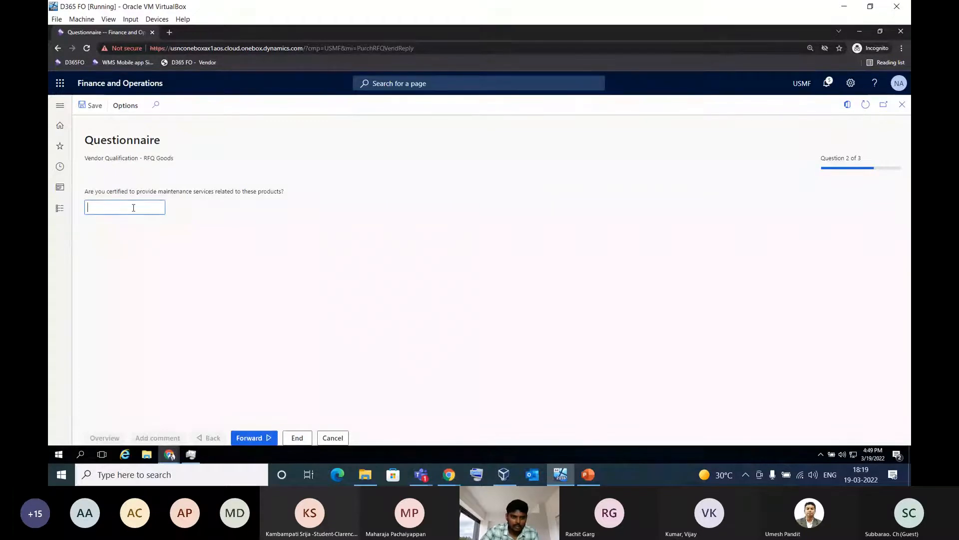
Answer Yes to the maintenance certification and previously provided products questions, and end the questionnaire
type("Ye")
key("BackSpace")
type("s")
key("BackSpace")
type("es")
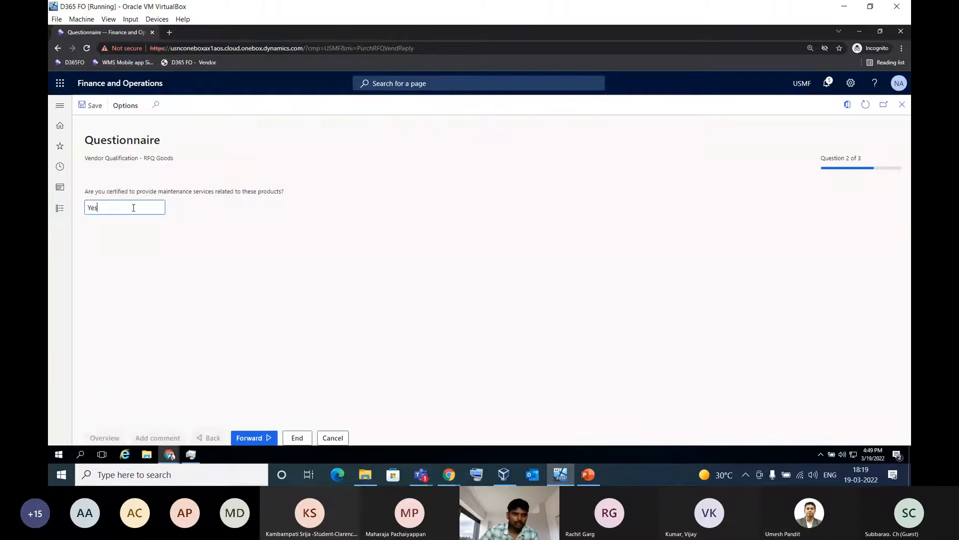
left_click(274, 436)
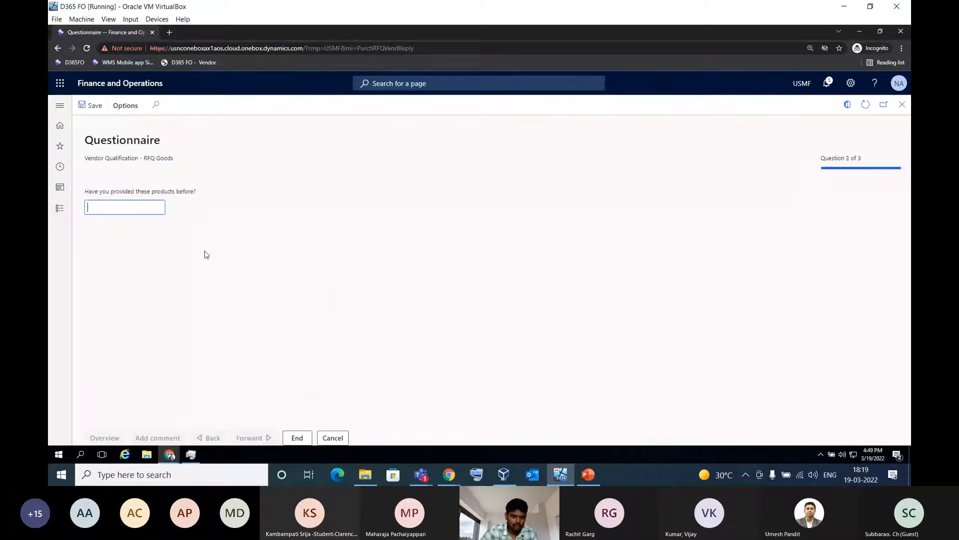
type("Yes")
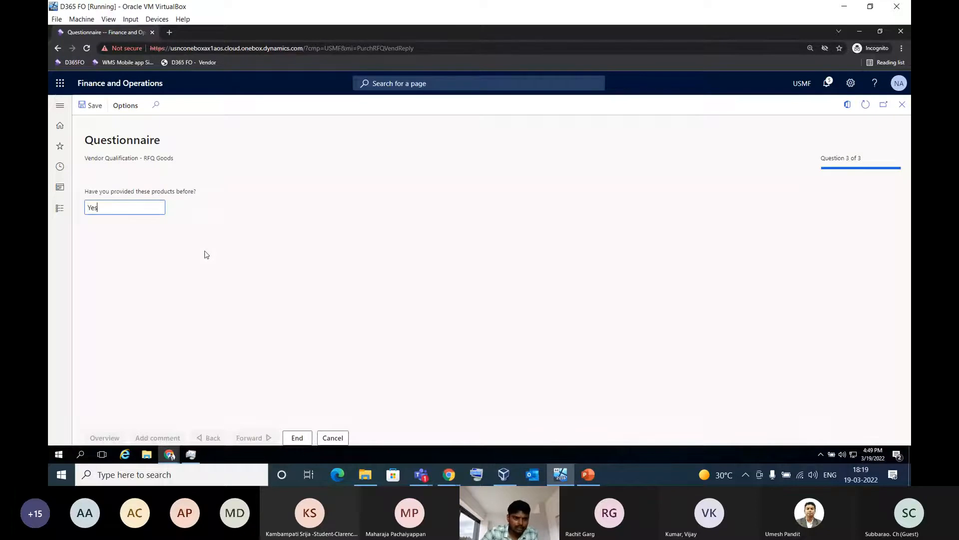
left_click(297, 438)
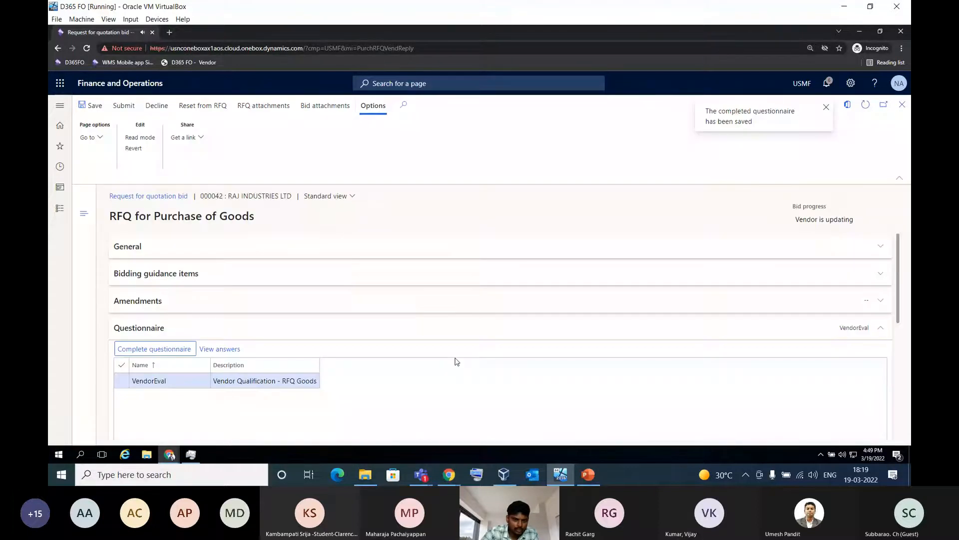
View the answers given in the VendorEval questionnaire, return to the bid and look over its lines
left_click(223, 349)
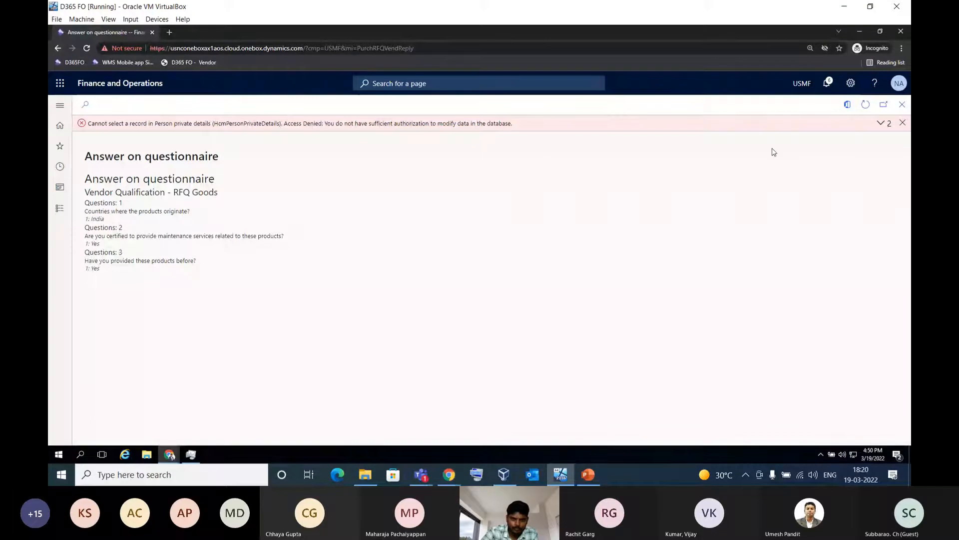
left_click(903, 122)
left_click(902, 106)
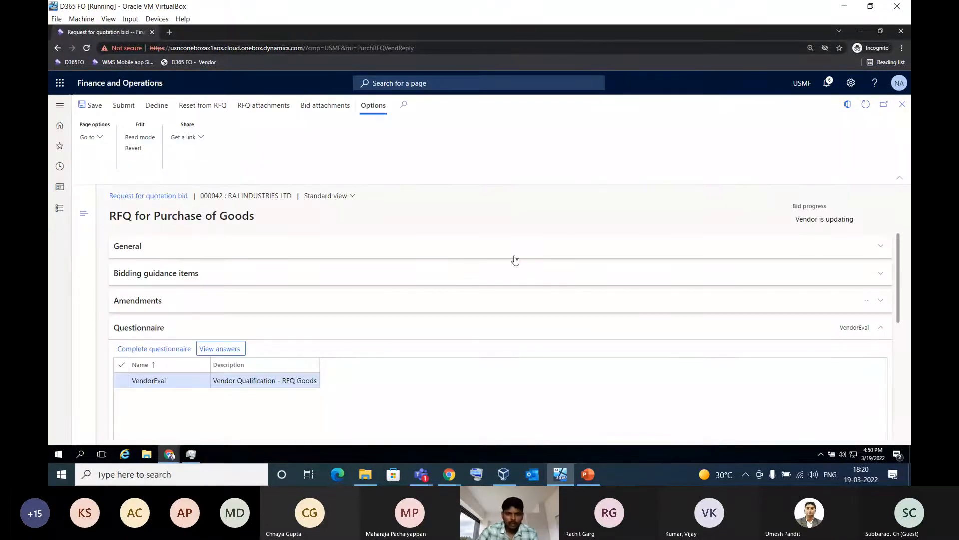
scroll(516, 328, "down", 4)
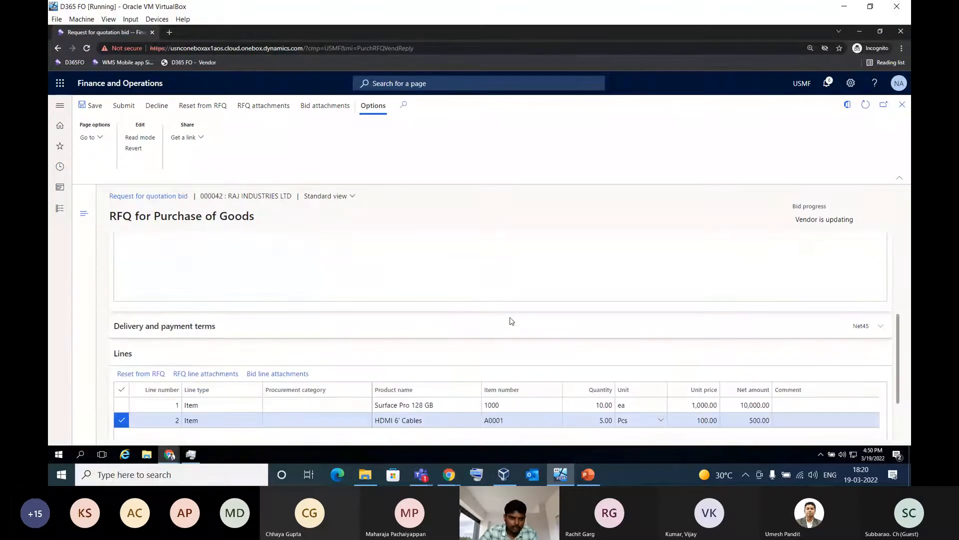
scroll(509, 322, "up", 2)
scroll(492, 280, "up", 2)
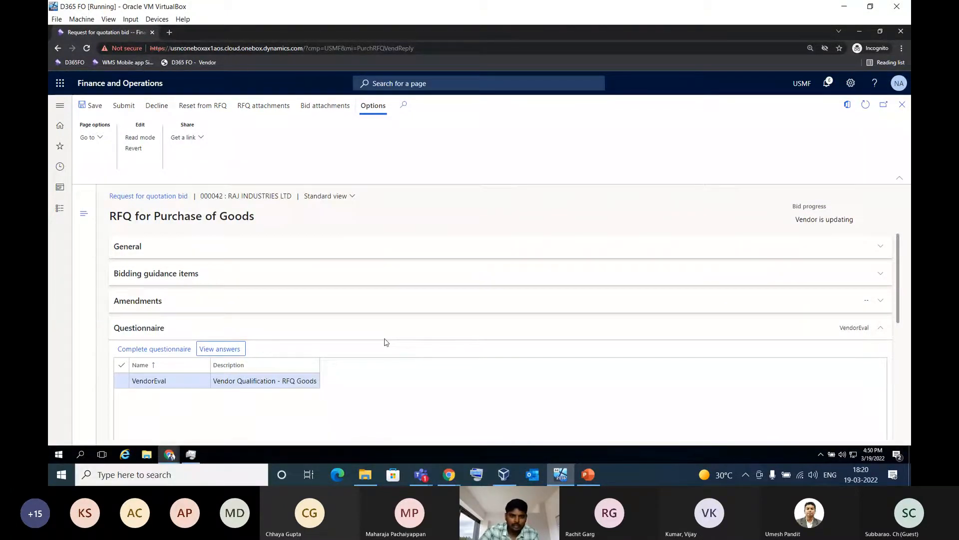
Attach the Number Sequences text file from the Desktop to the bid as a File attachment and return to the bid
left_click(329, 106)
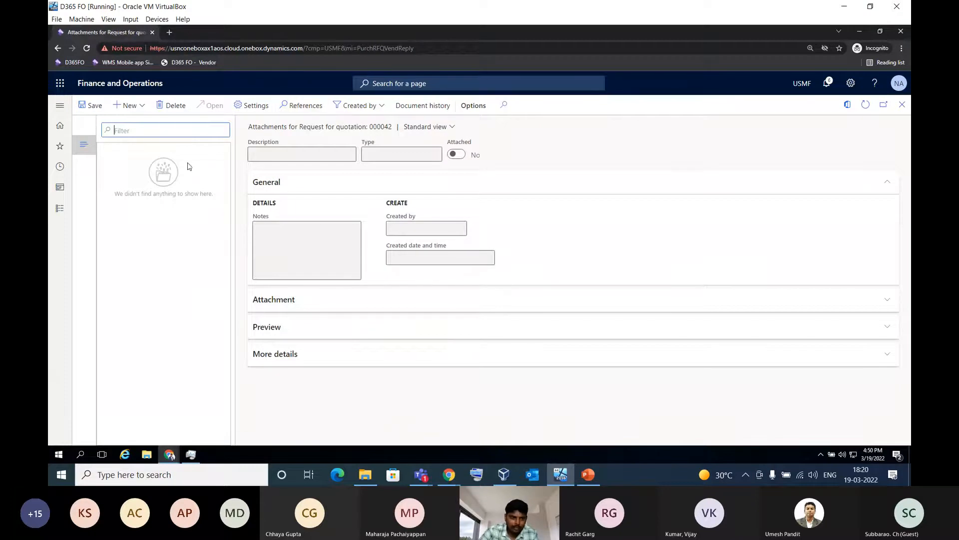
left_click(133, 105)
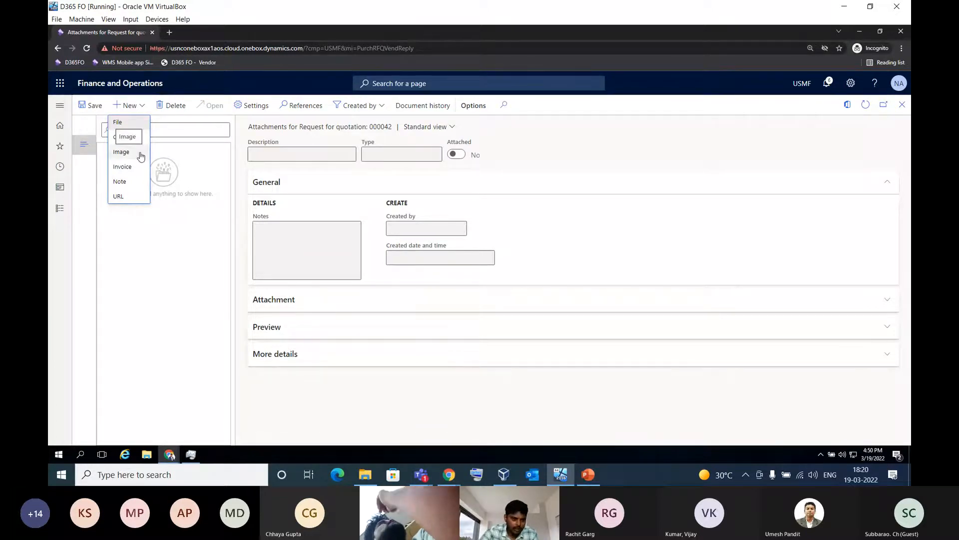
left_click(128, 126)
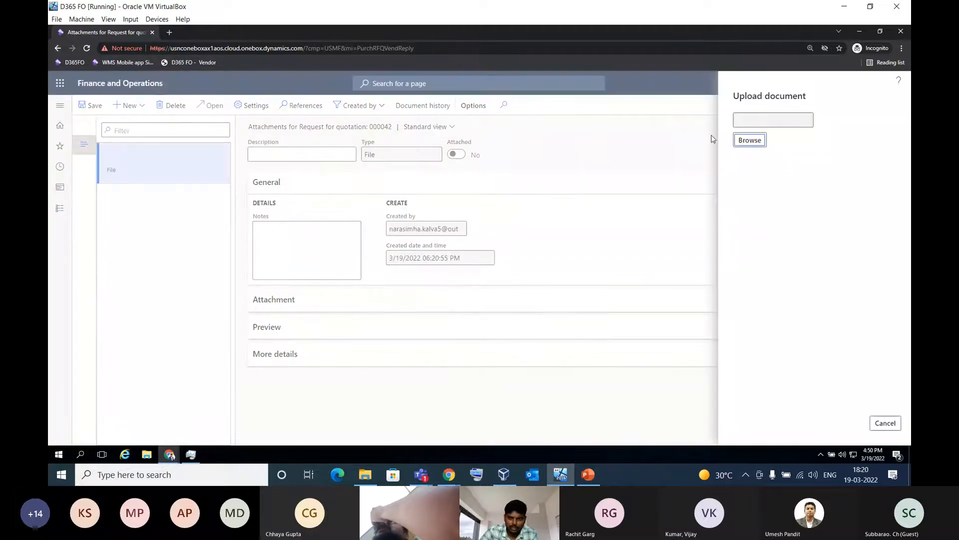
left_click(749, 140)
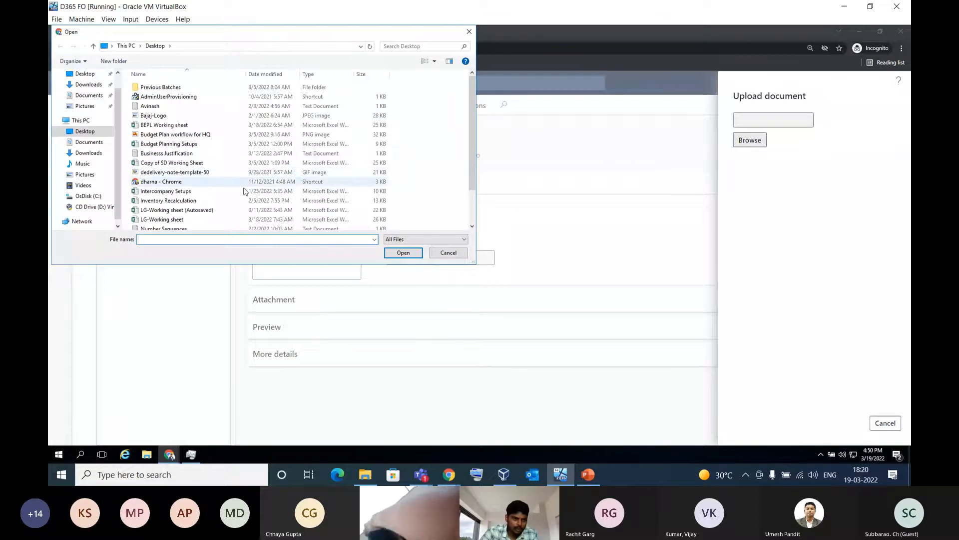
scroll(242, 198, "down", 2)
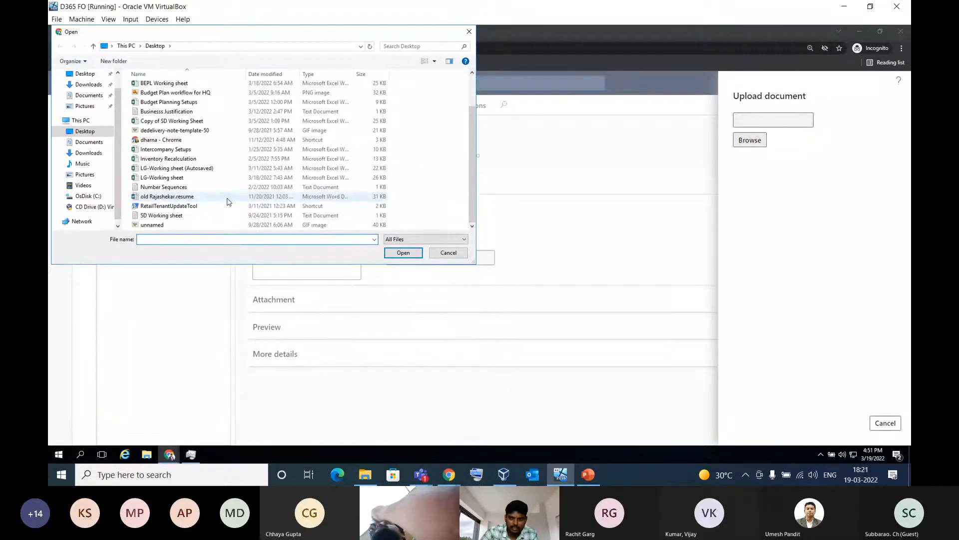
left_click(194, 188)
double_click(195, 188)
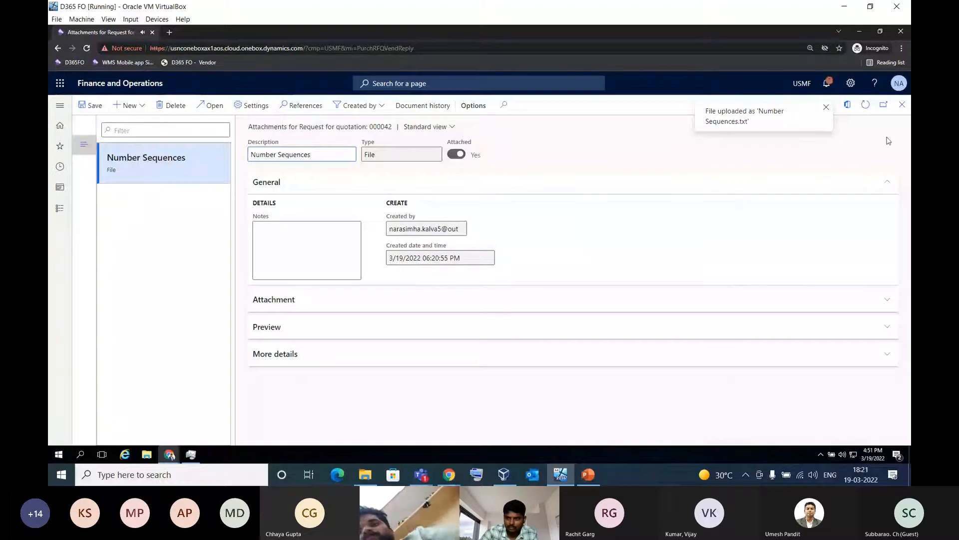
left_click(902, 107)
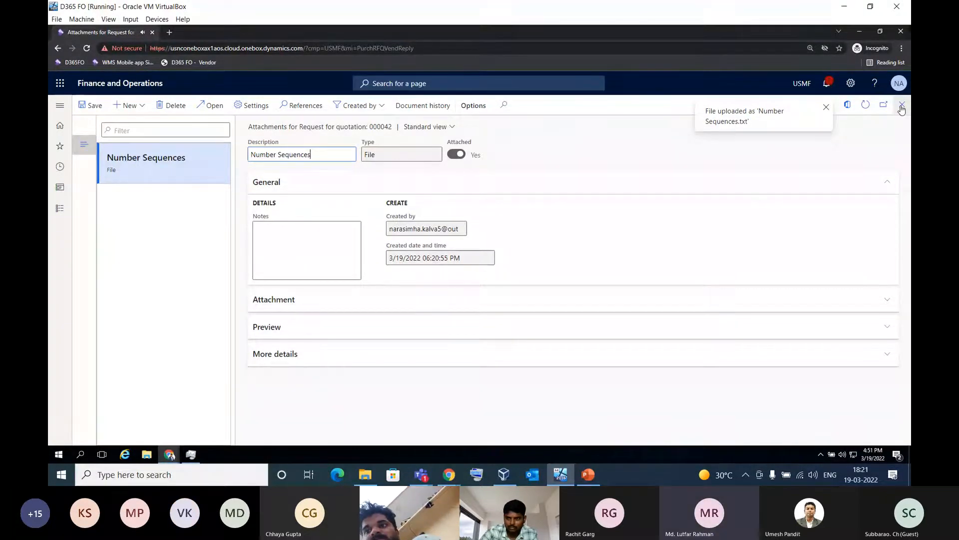
left_click(825, 110)
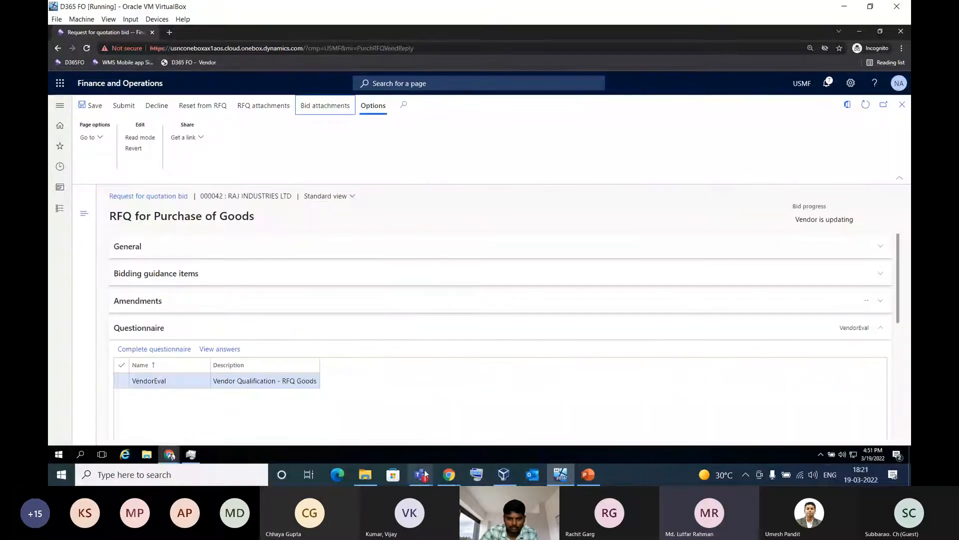
Switch to the Microsoft Teams meeting window to check on the call, and return to the bid
mouse_move(424, 474)
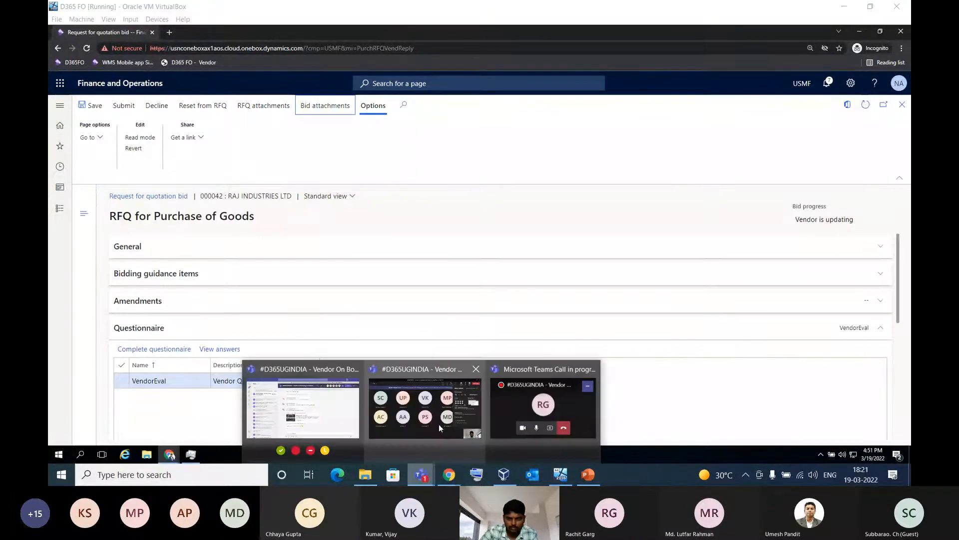
left_click(439, 423)
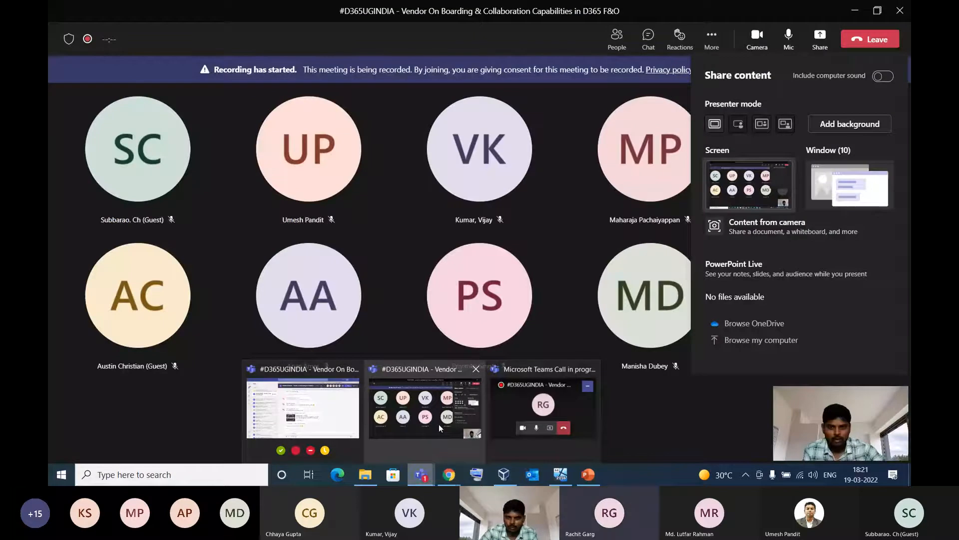
left_click(439, 424)
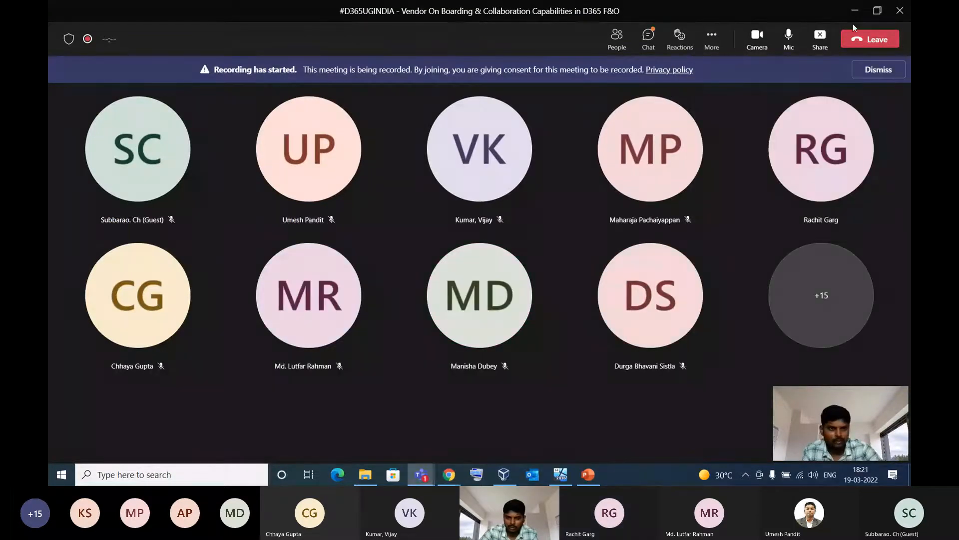
left_click(855, 10)
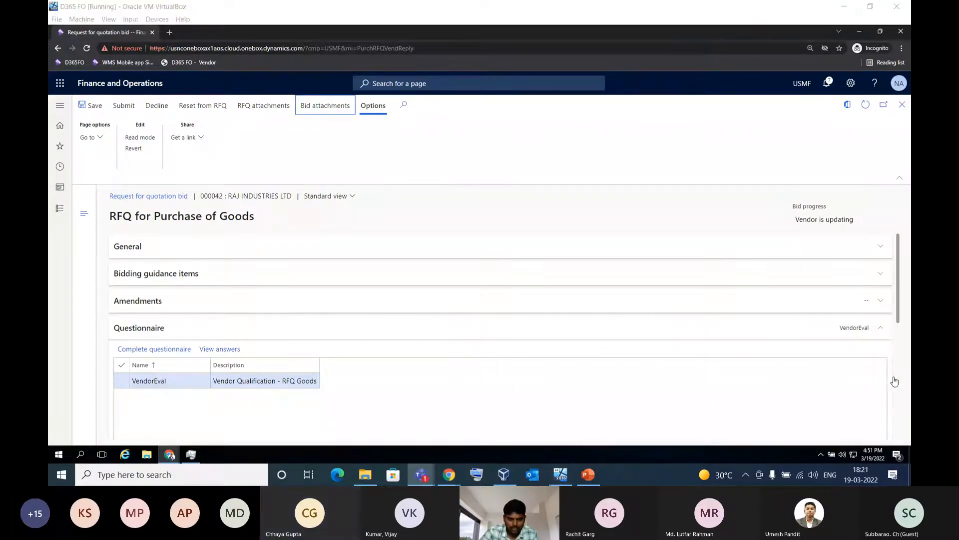
Expand the bid's amendments section to check for amendments to the RFQ
left_click(894, 381)
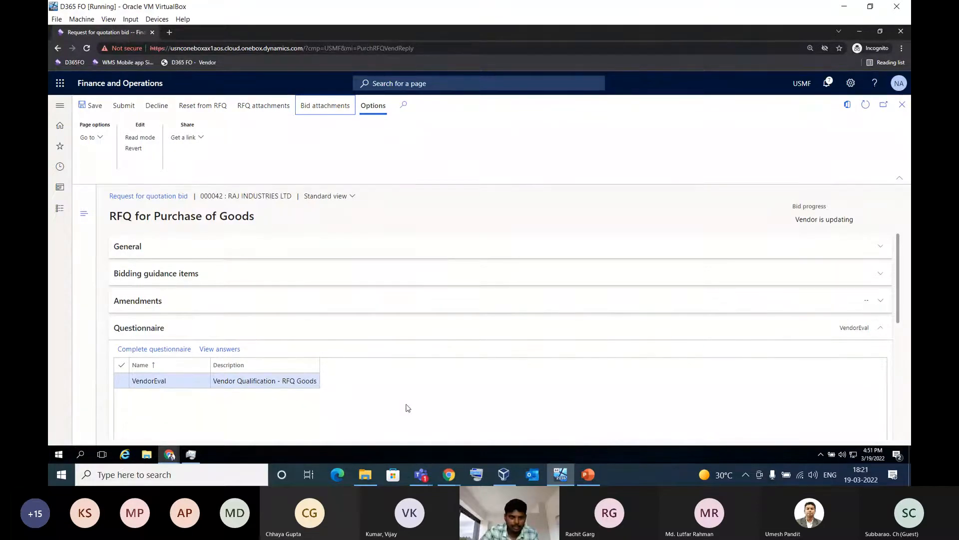
left_click(512, 314)
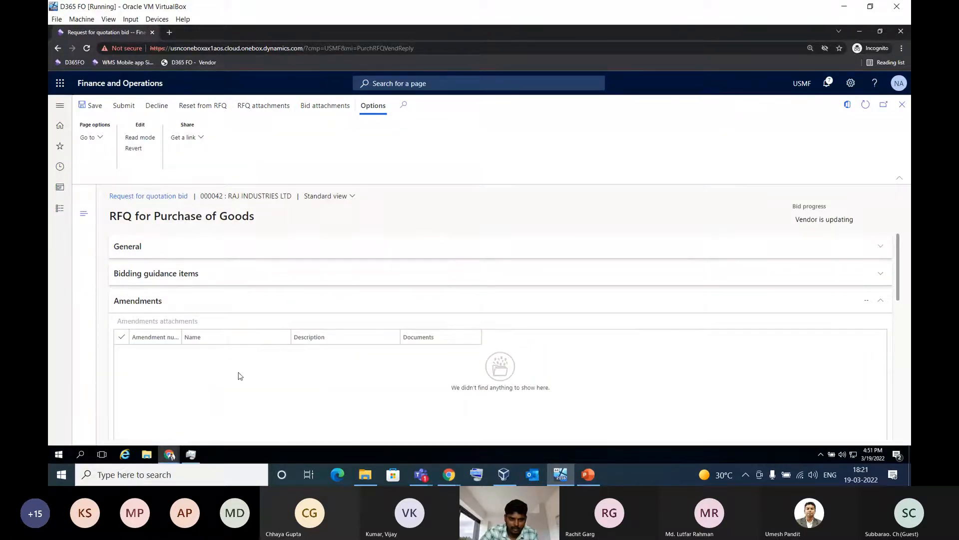
Collapse the bid's amendments and review its questionnaire section and the RFQ expiration date in the general section before submission
left_click(314, 306)
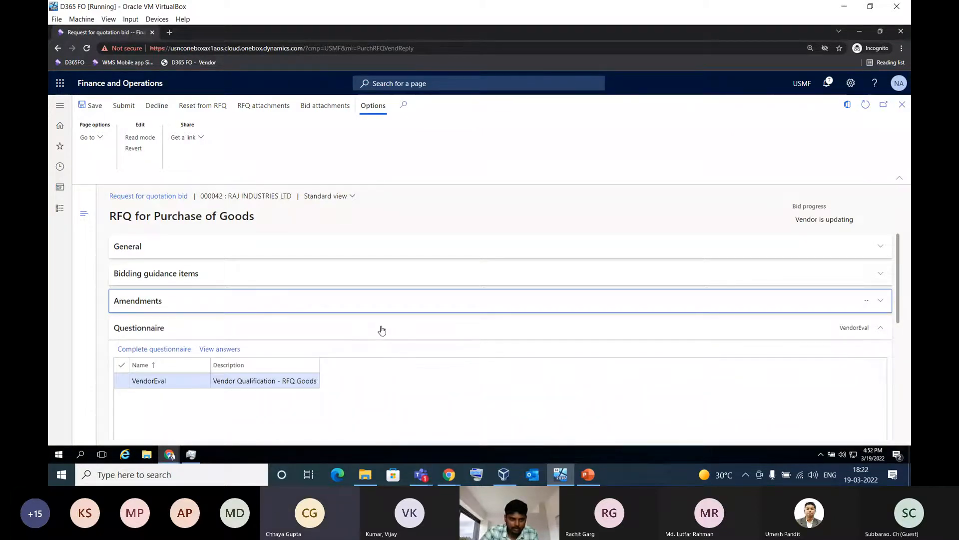
scroll(636, 297, "down", 2)
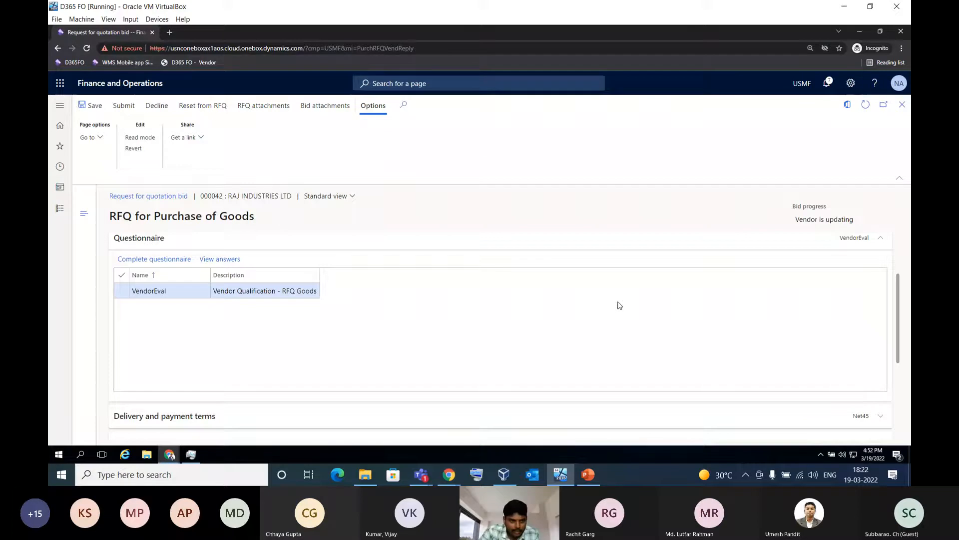
scroll(616, 307, "up", 2)
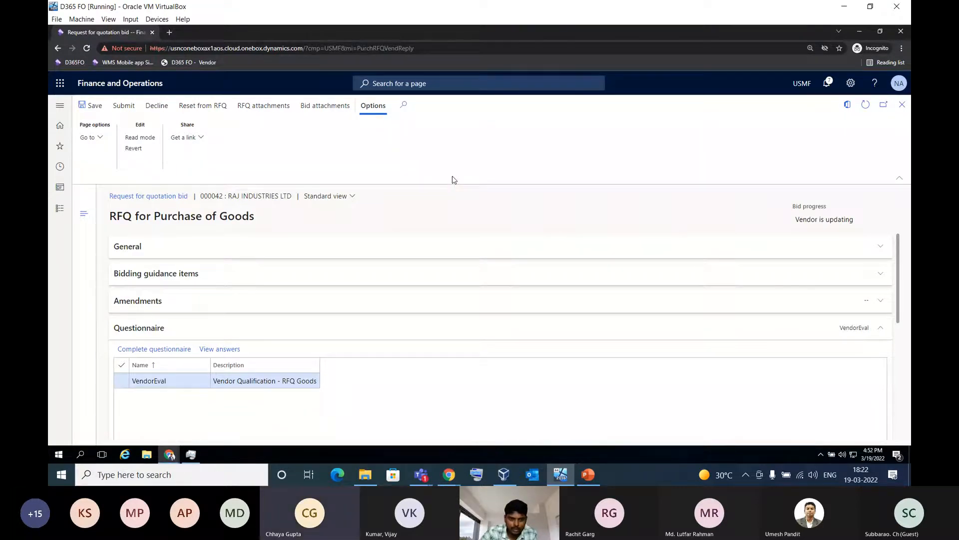
left_click(412, 255)
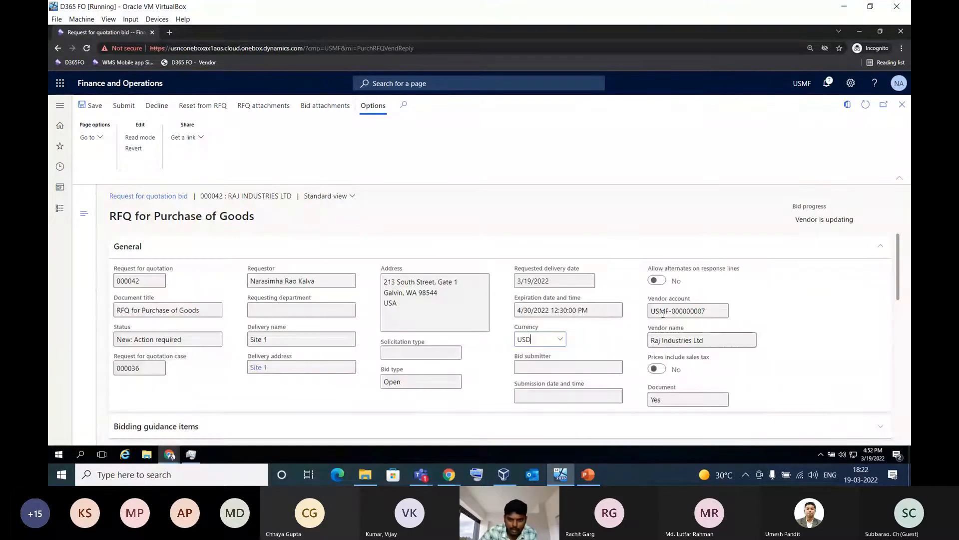
left_click(569, 311)
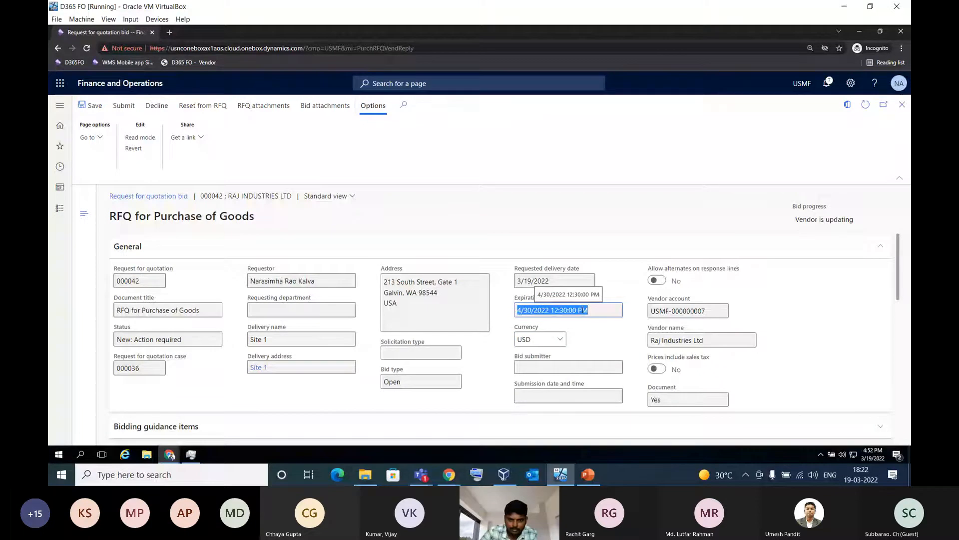
left_click(570, 247)
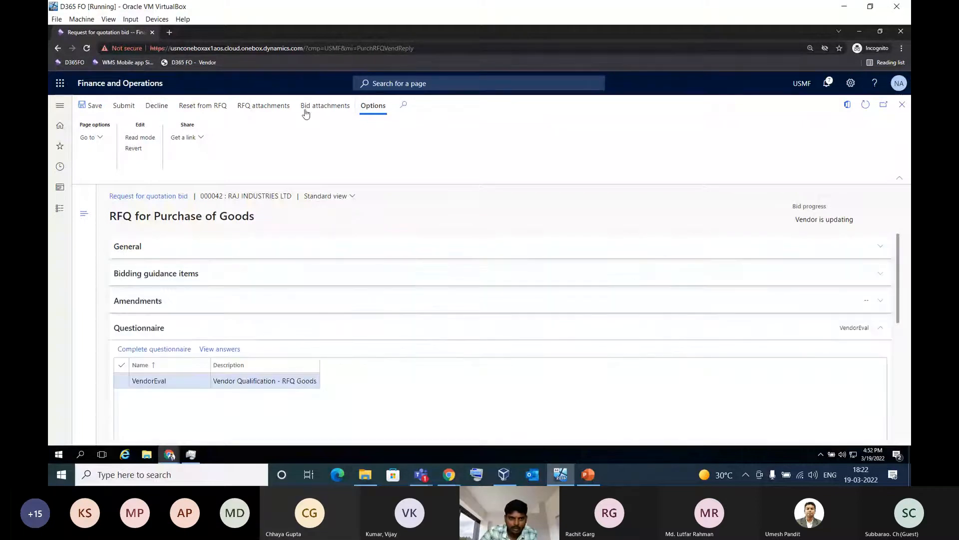
Submit the vendor's bid, refresh the vendor bidding workspace and show the submitted bids
left_click(128, 107)
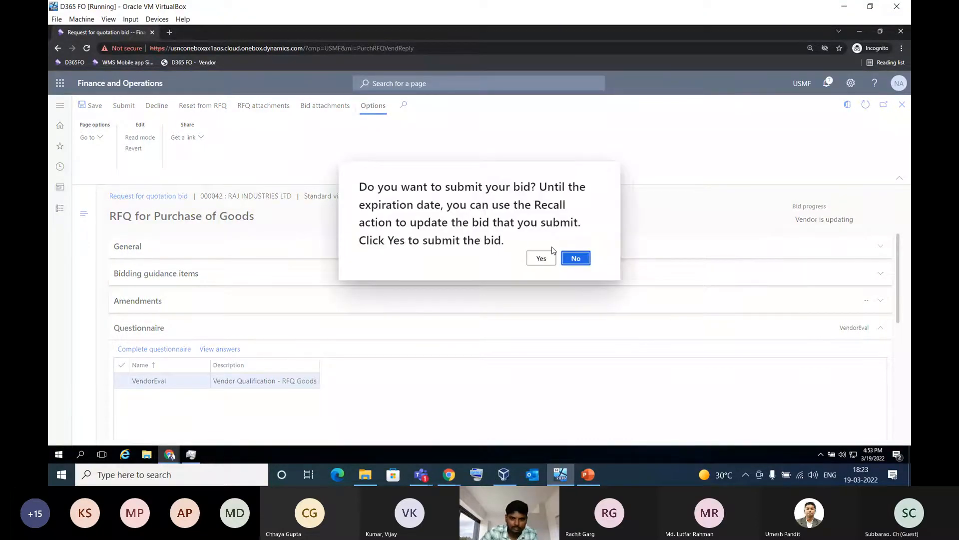
left_click(541, 258)
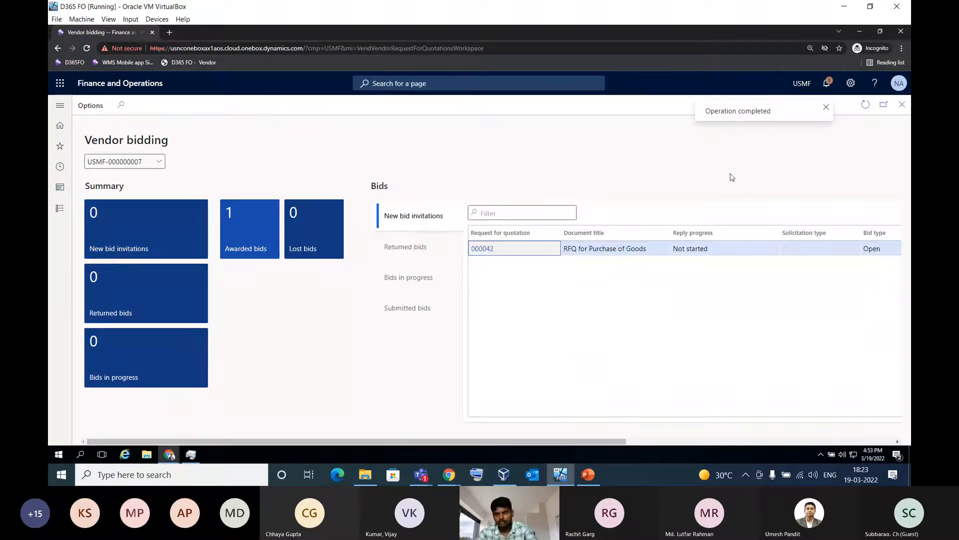
left_click(866, 105)
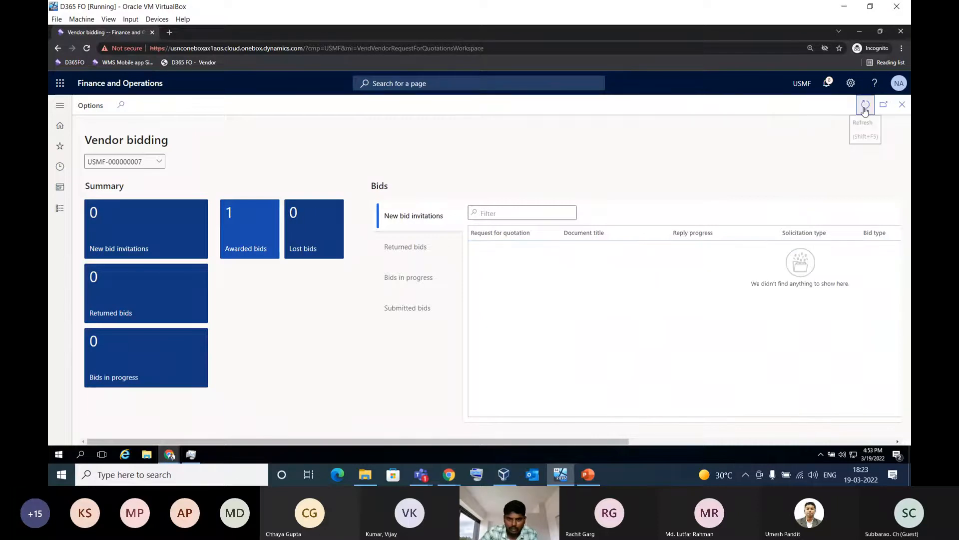
left_click(410, 309)
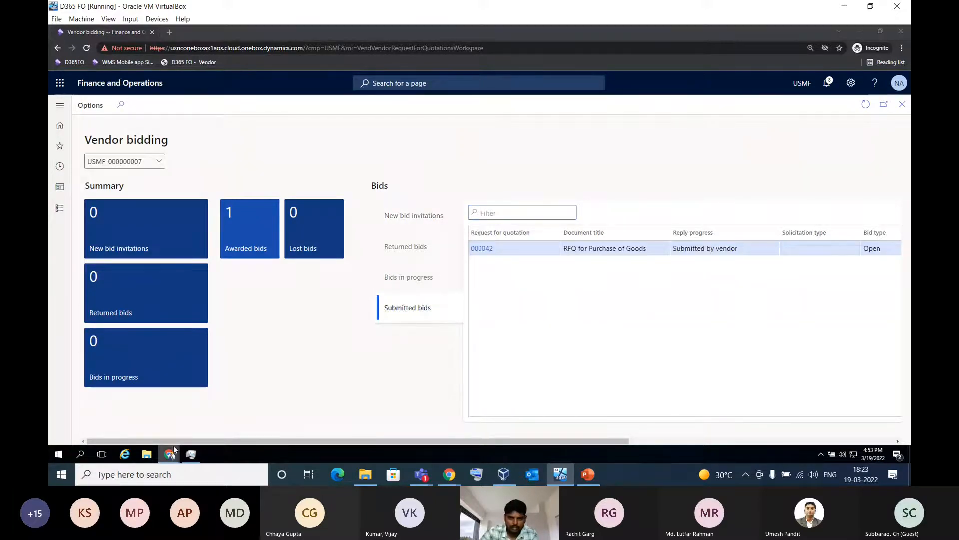
Switch to the buyer's RFQ case window, refresh the case, view the comparison of vendor replies and return to the case
mouse_move(170, 457)
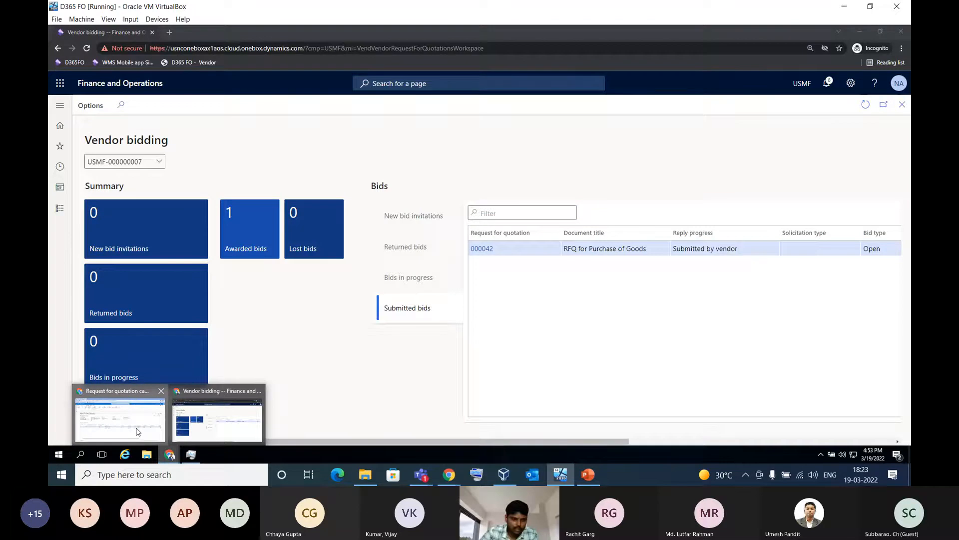
left_click(138, 432)
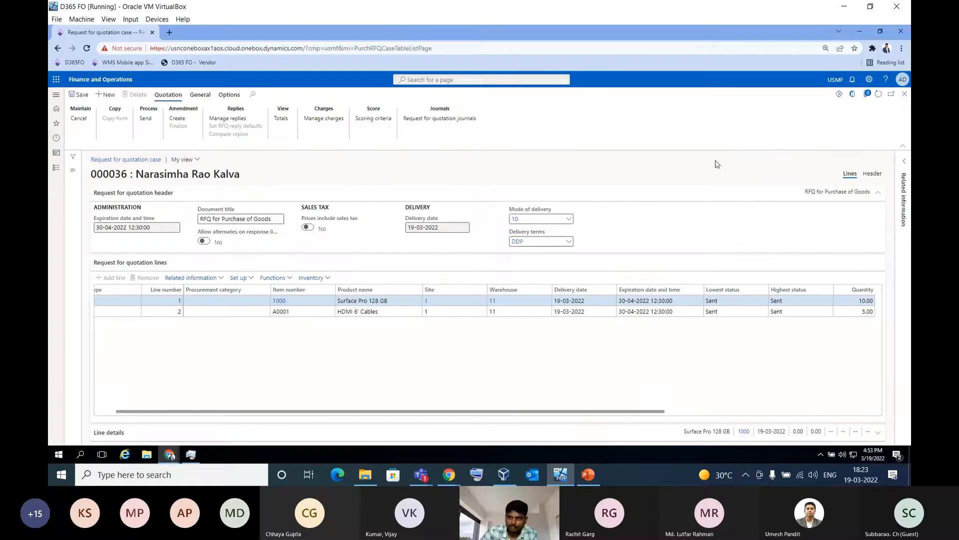
left_click(878, 94)
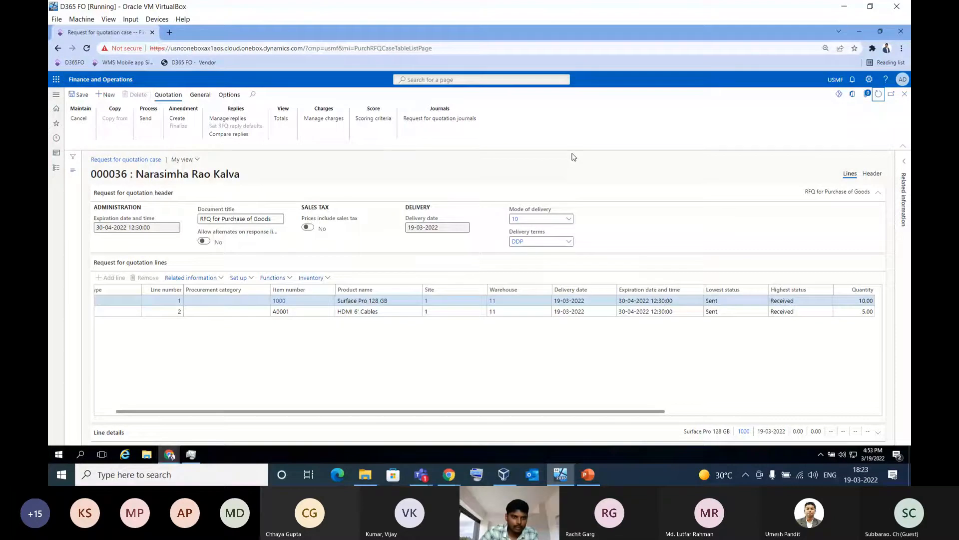
left_click(231, 134)
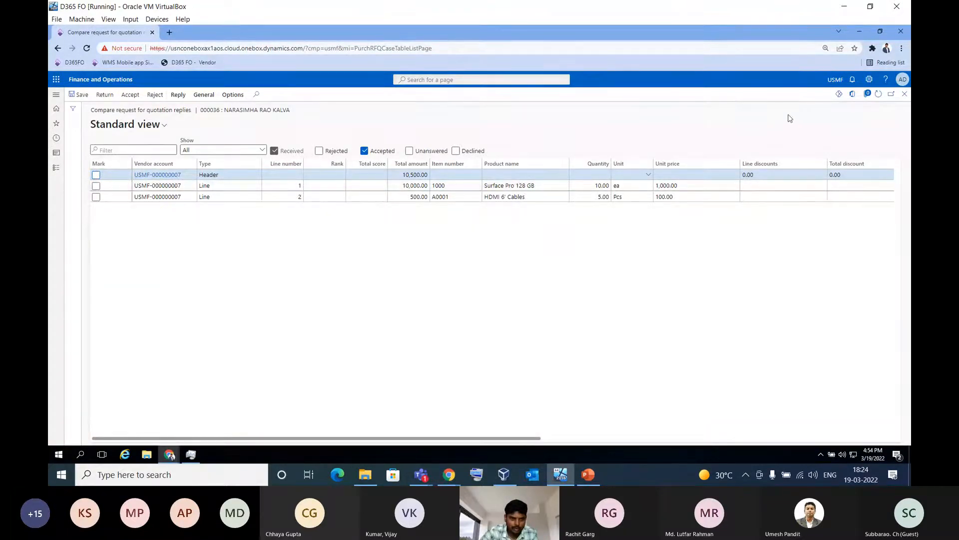
left_click(904, 93)
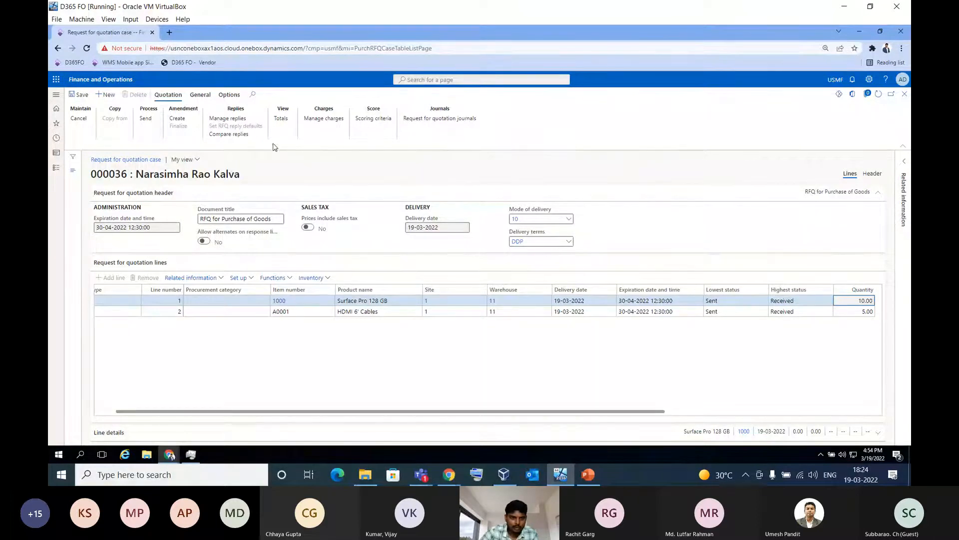
Open the RFQ case's replies for management, check the edit options for Acme Office Supplies and view the Raj Industries Ltd reply
left_click(232, 123)
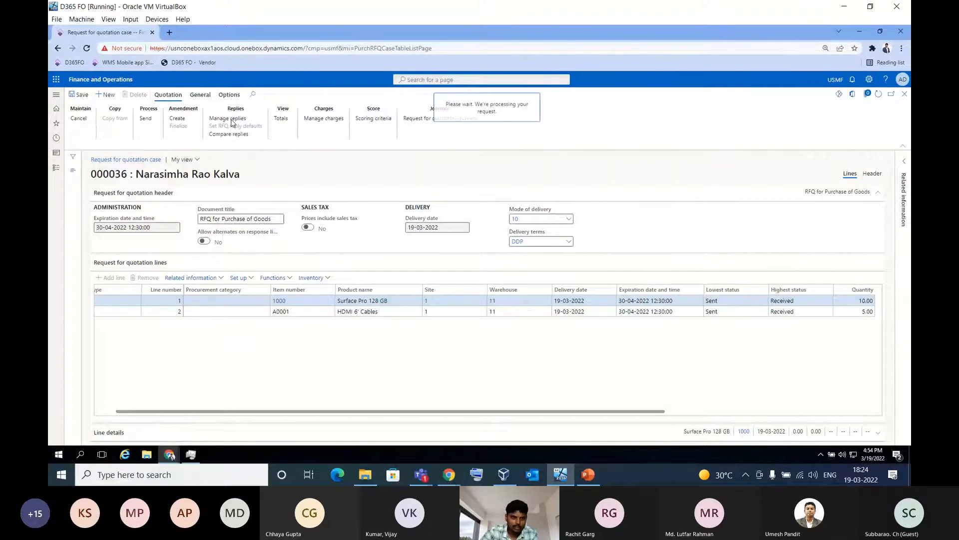
mouse_move(140, 178)
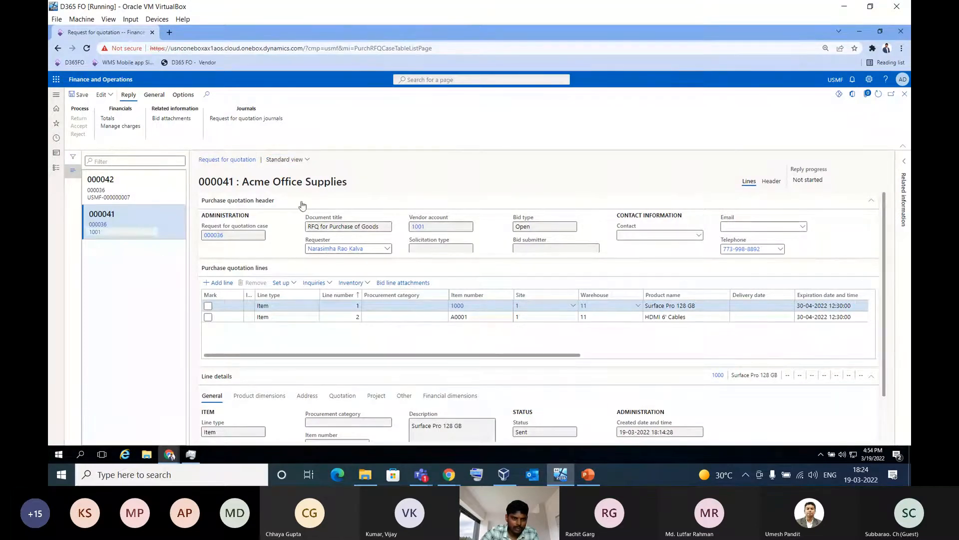
left_click(102, 98)
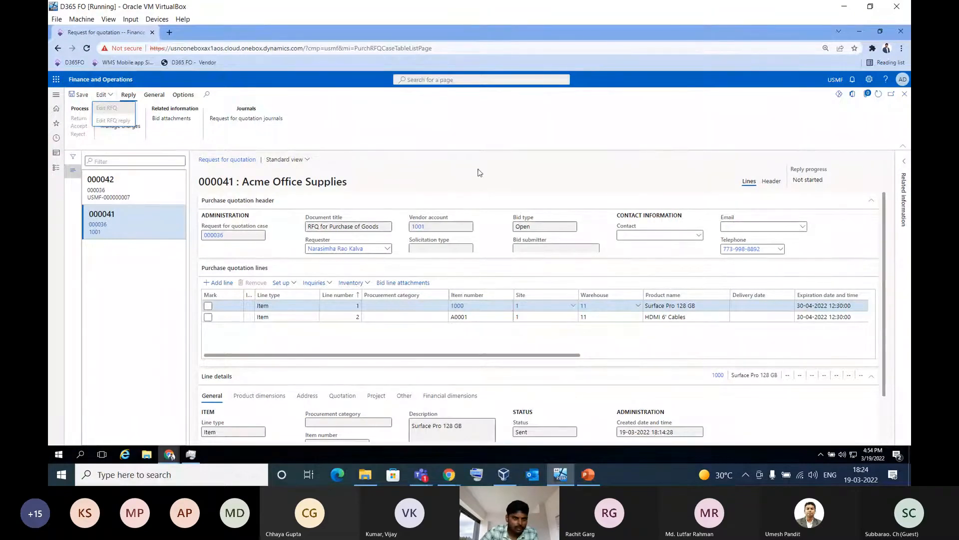
left_click(163, 188)
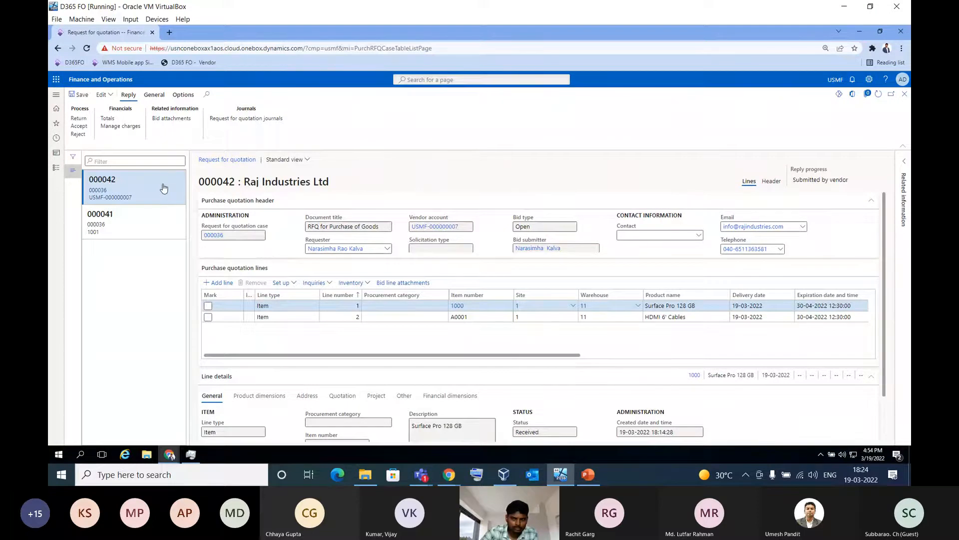
left_click(878, 94)
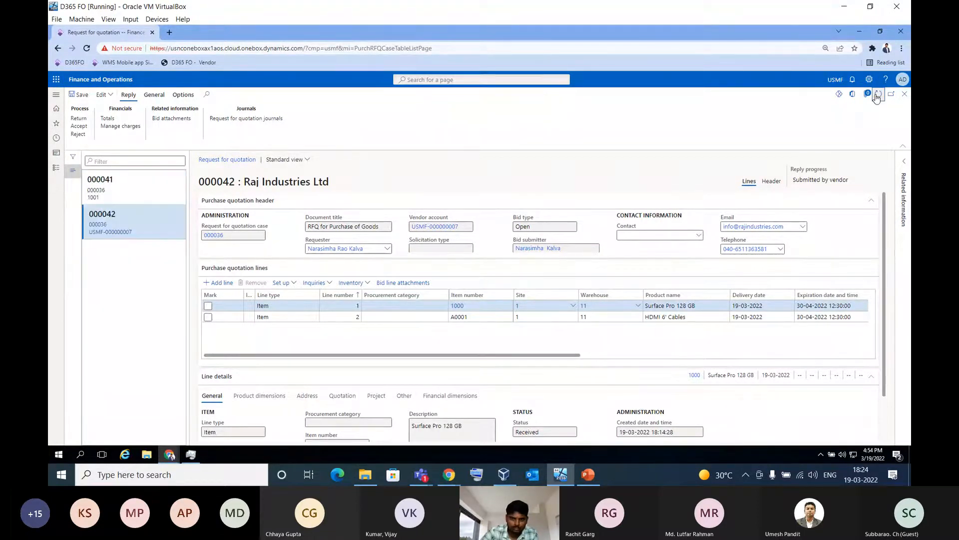
Try to edit the RFQ reply for Acme Office Supplies, and return to the RFQ case
left_click(137, 192)
left_click(104, 97)
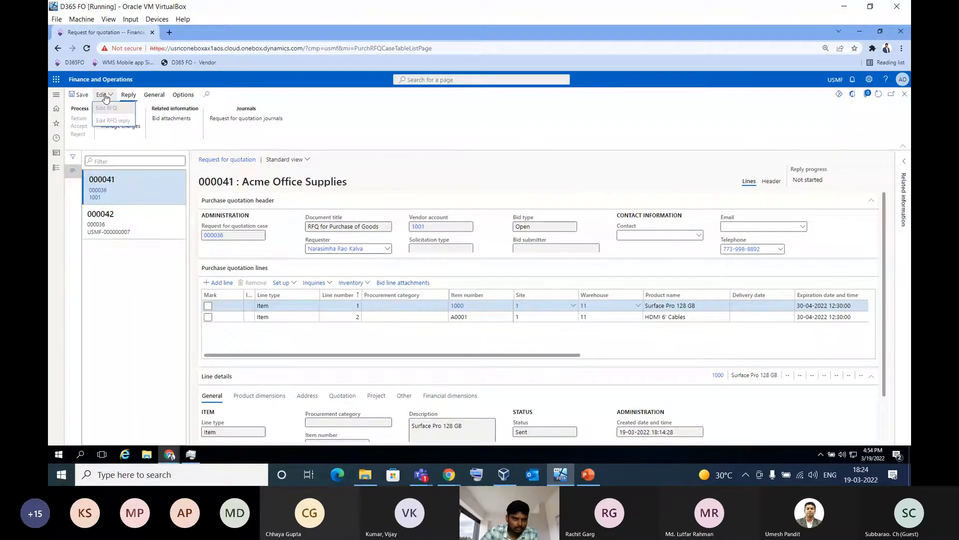
left_click(366, 135)
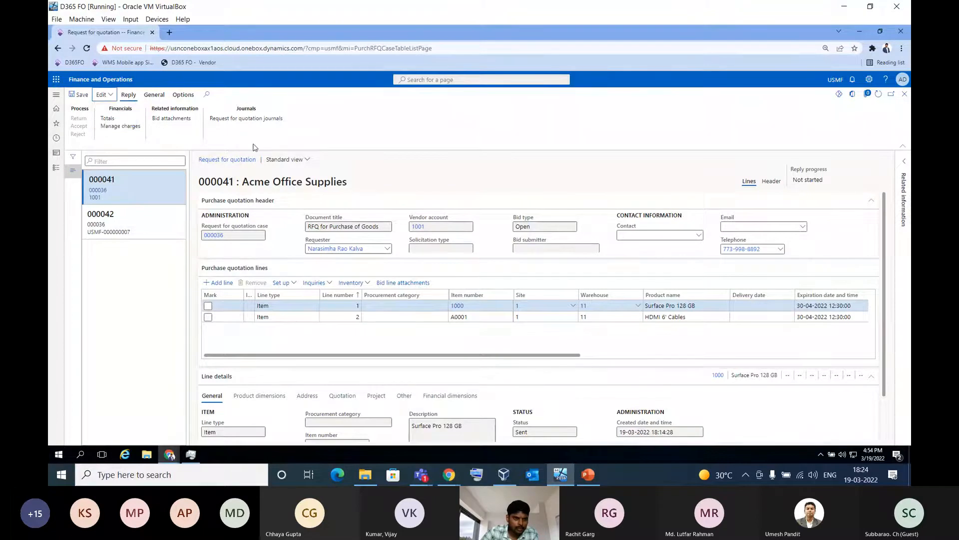
left_click(105, 95)
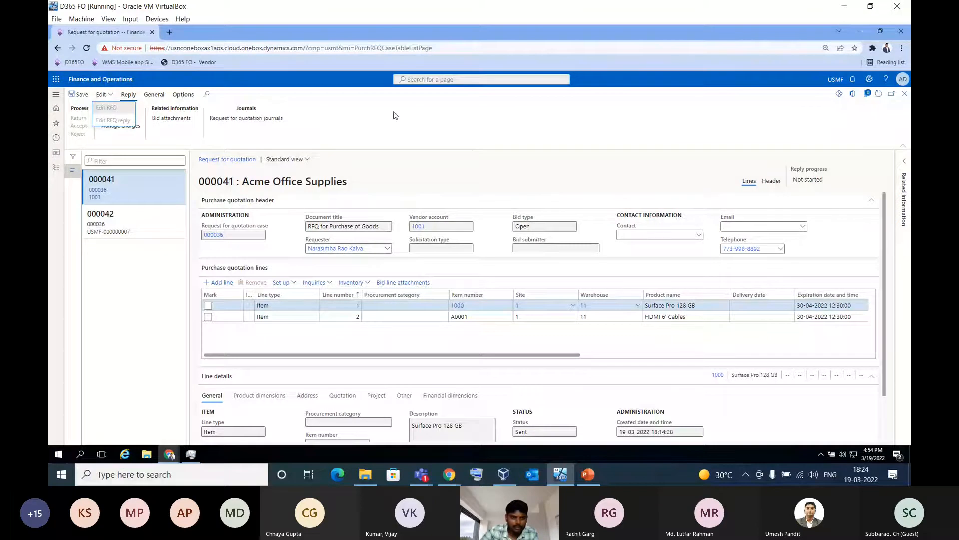
left_click(736, 133)
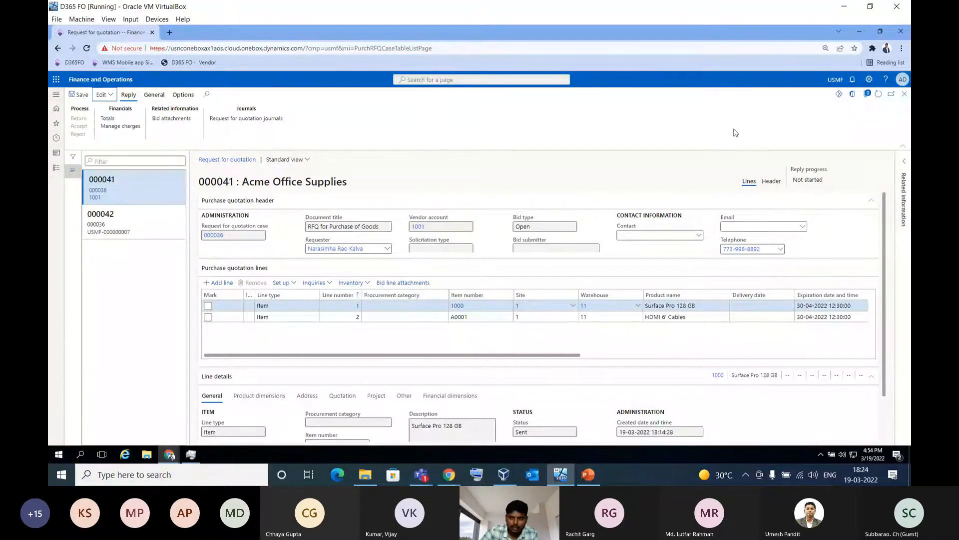
left_click(904, 95)
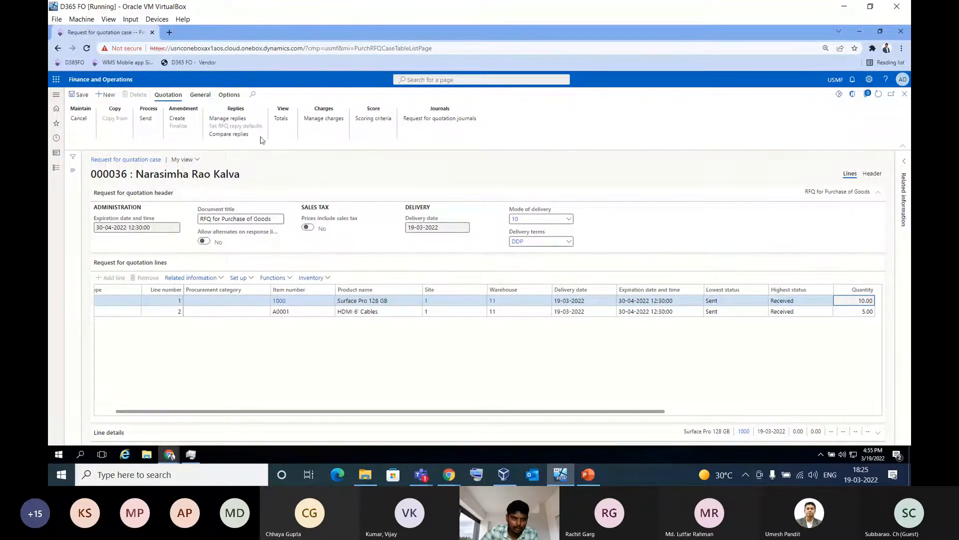
Recheck the managed replies, mark the whole Raj Industries Ltd reply in the reply comparison, and return to the RFQ case
left_click(238, 122)
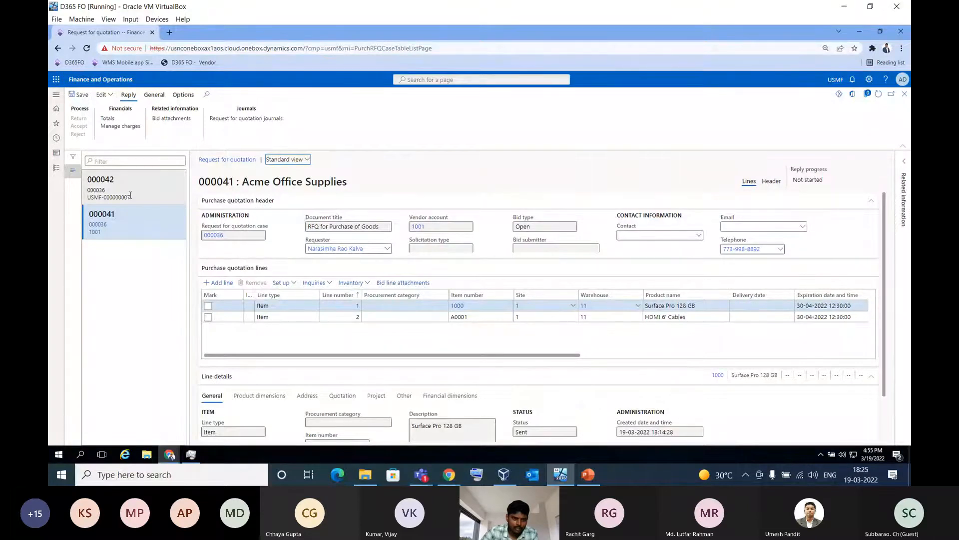
left_click(904, 94)
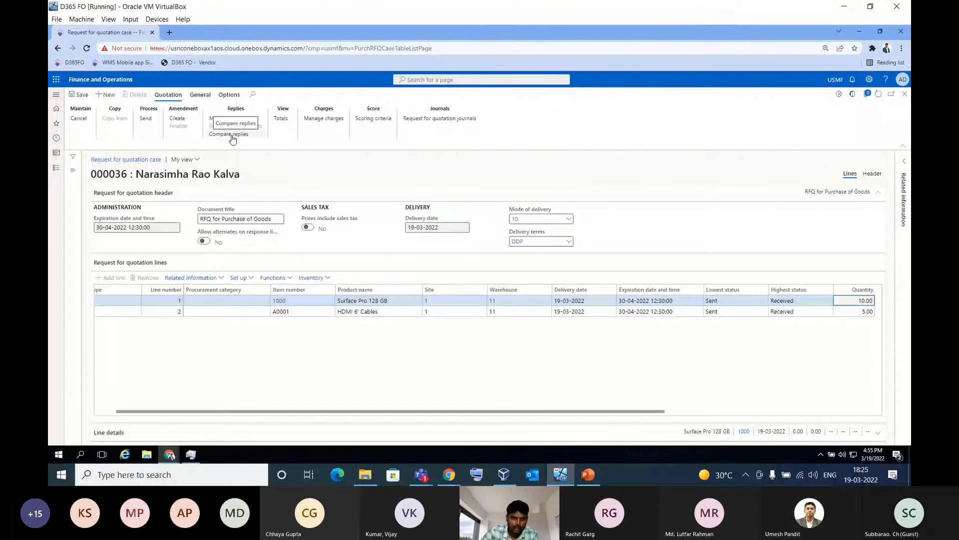
left_click(232, 135)
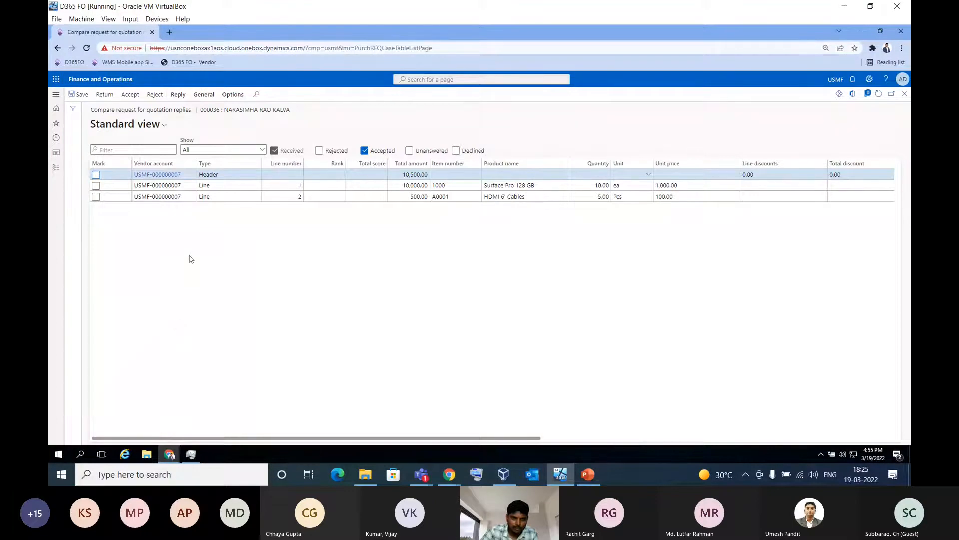
left_click(96, 175)
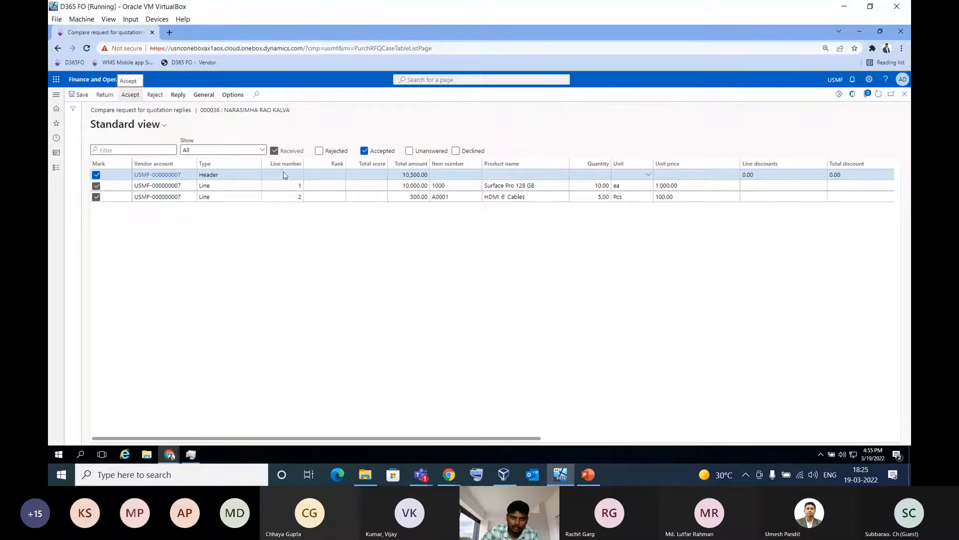
left_click(904, 94)
Show the RFQ case header, check the questions and answers for vendor Raj Industries Ltd, and return to the case
left_click(872, 173)
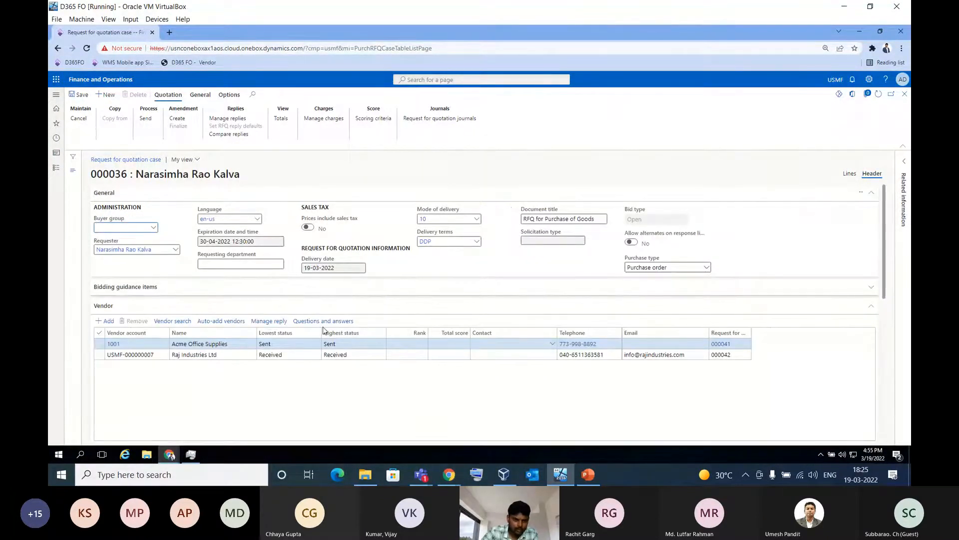
left_click(235, 356)
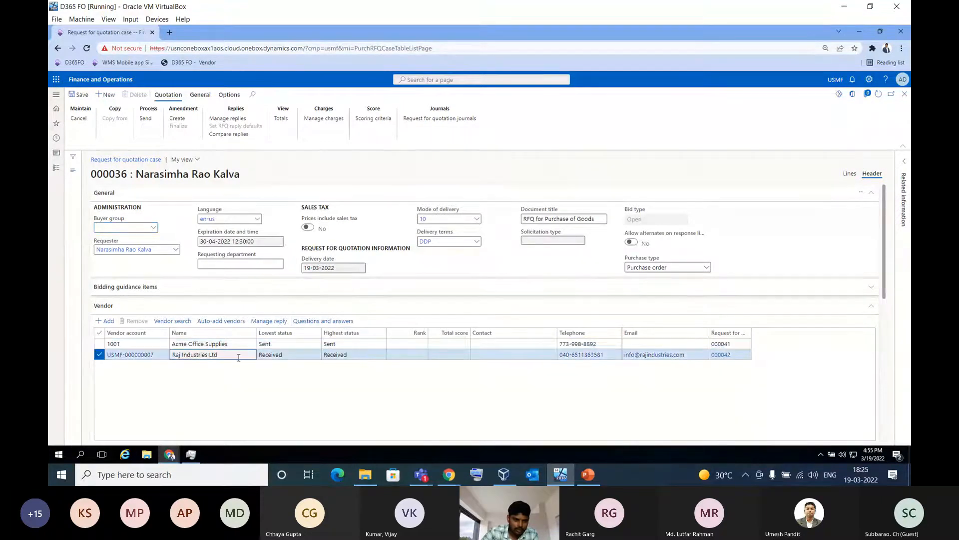
left_click(323, 323)
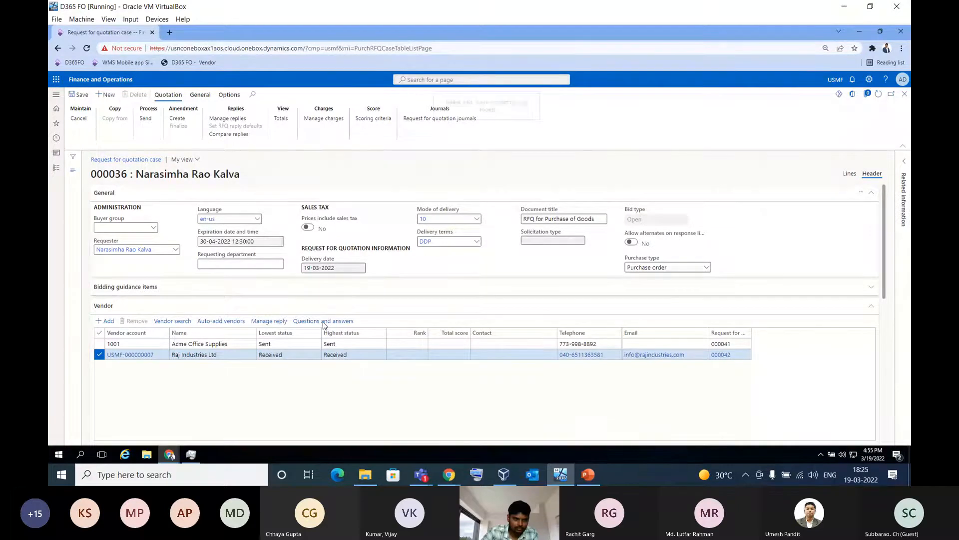
left_click(904, 95)
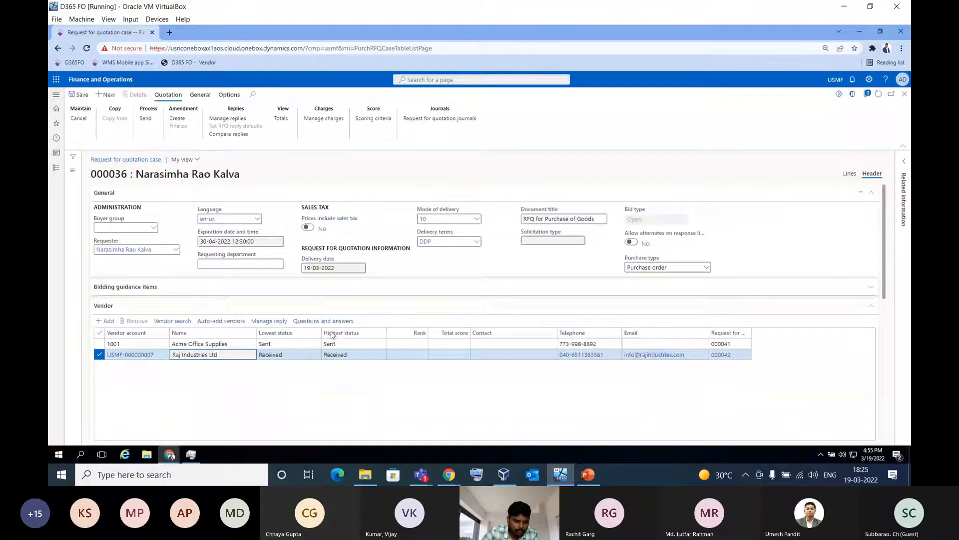
View the questions of the VendorEval questionnaire attached to the RFQ case header
scroll(214, 300, "down", 10)
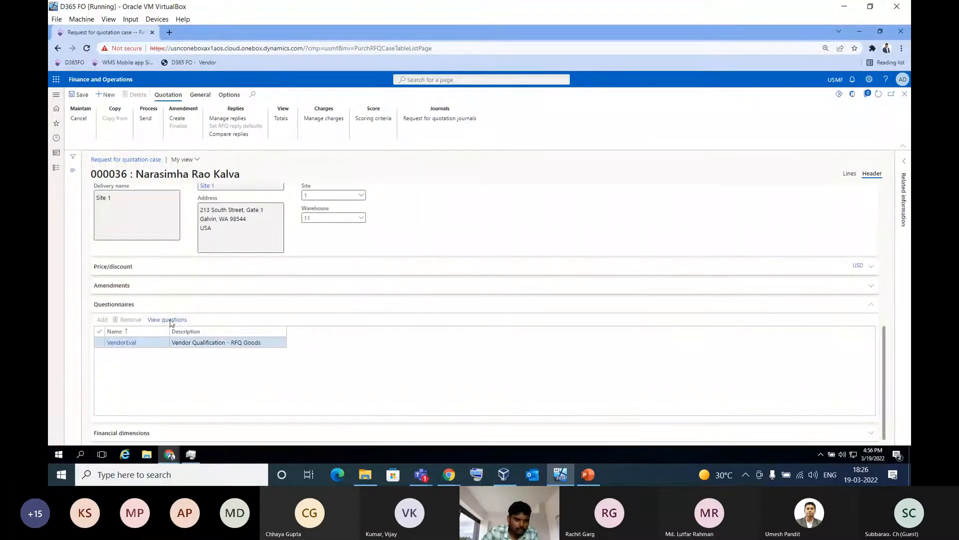
left_click(169, 321)
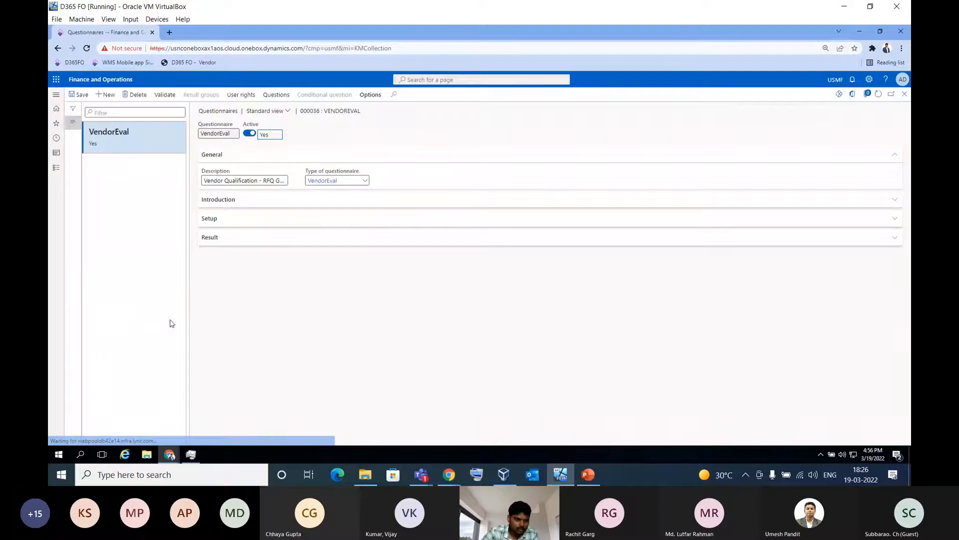
Return to the RFQ case header, refresh its data, and recheck the vendor list and attached questionnaire
left_click(905, 95)
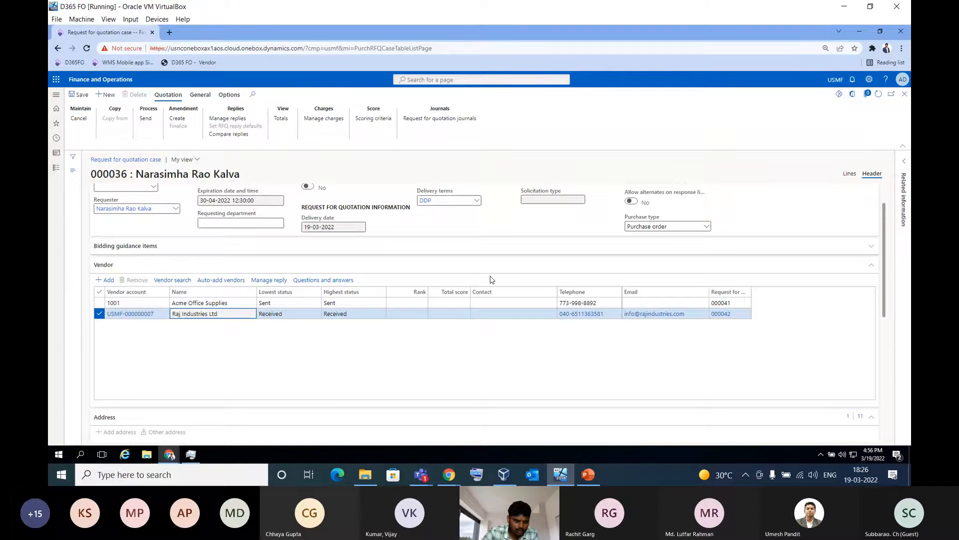
scroll(268, 375, "down", 5)
scroll(248, 390, "down", 1)
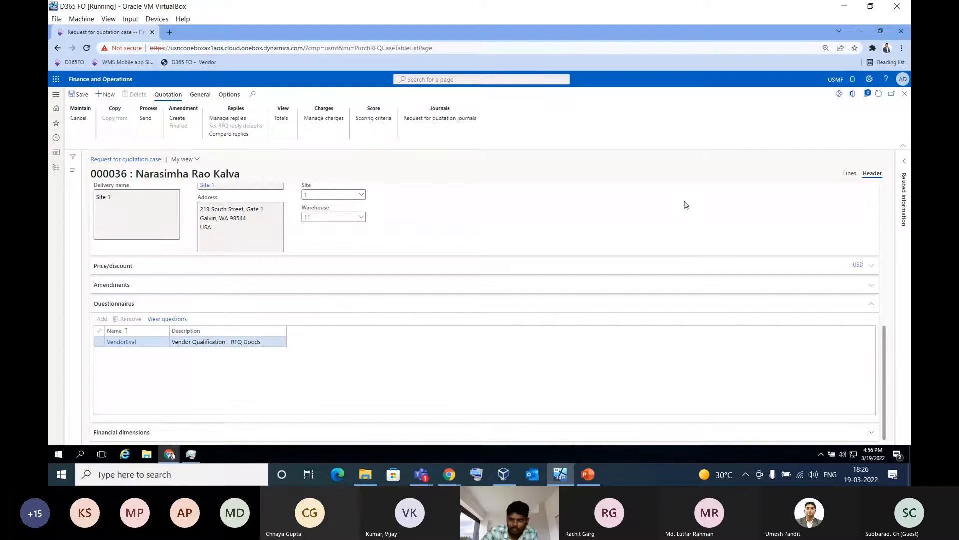
left_click(879, 95)
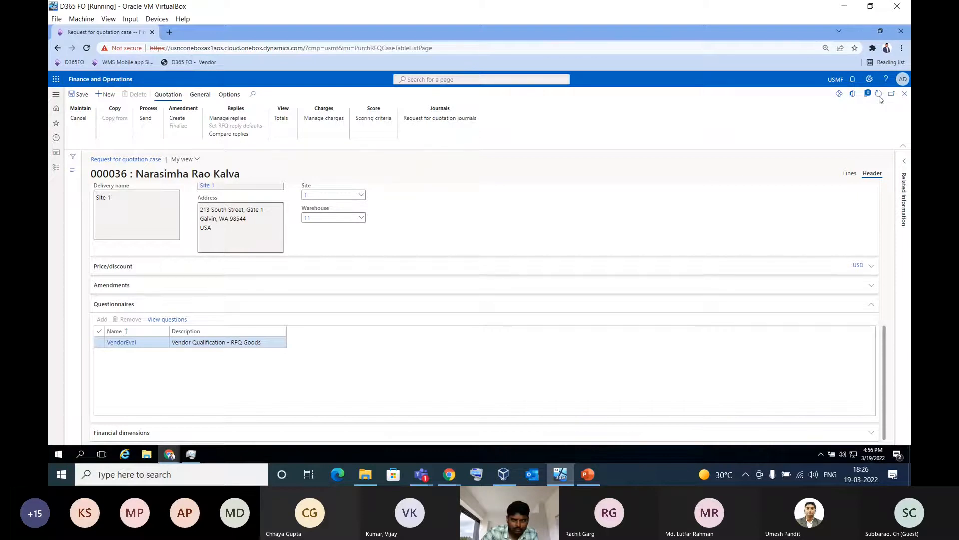
left_click(879, 97)
scroll(213, 284, "up", 3)
scroll(213, 285, "up", 1)
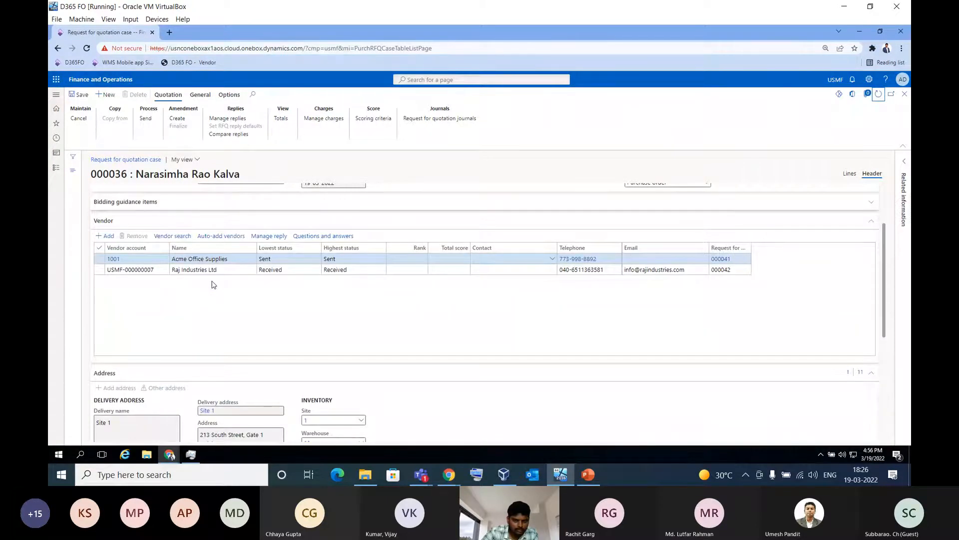
scroll(213, 282, "down", 3)
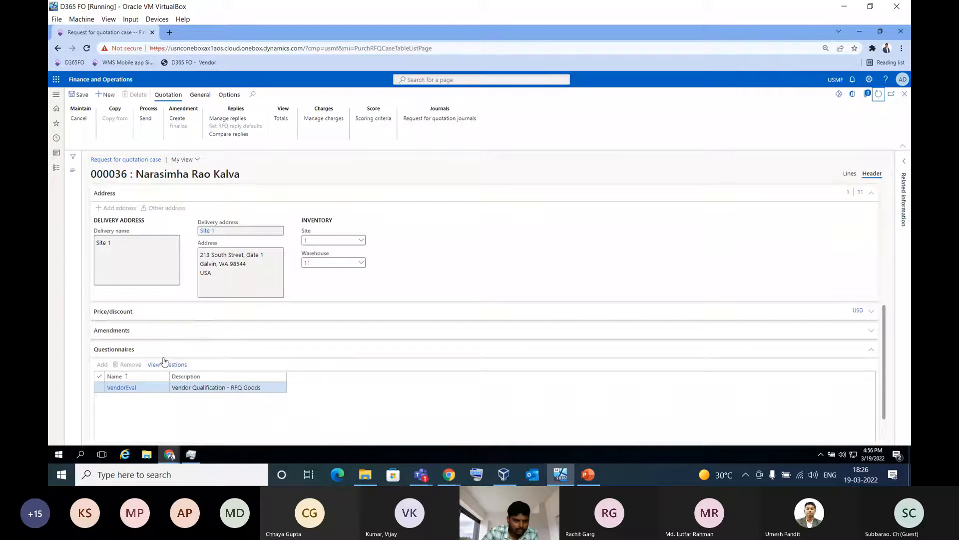
Collapse the questionnaires and address sections of the RFQ header, and check the bidding guidance items
left_click(163, 356)
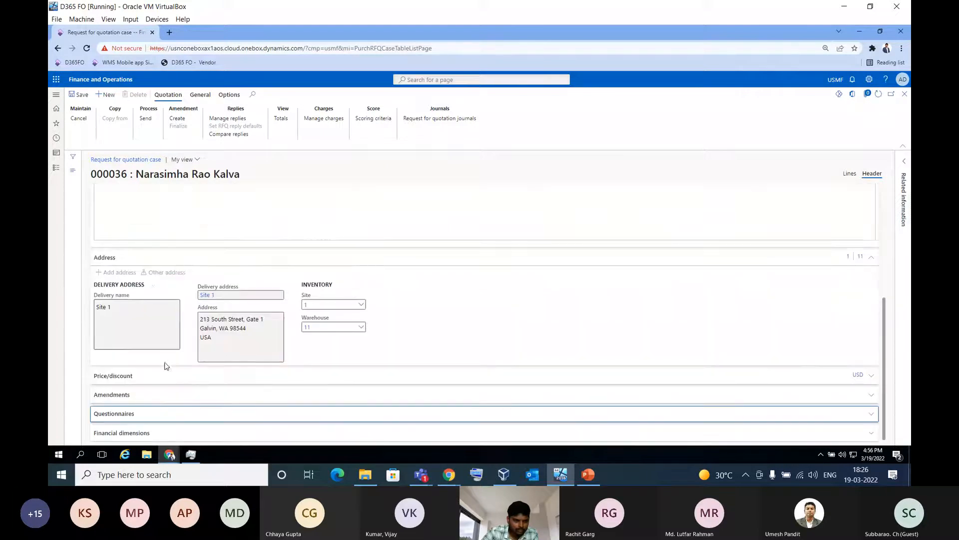
left_click(154, 262)
scroll(167, 301, "up", 3)
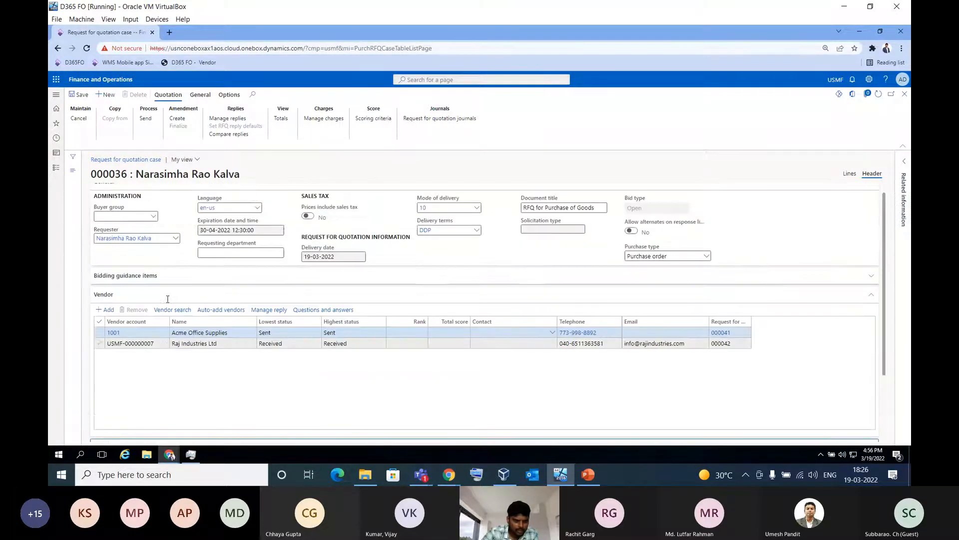
left_click(175, 274)
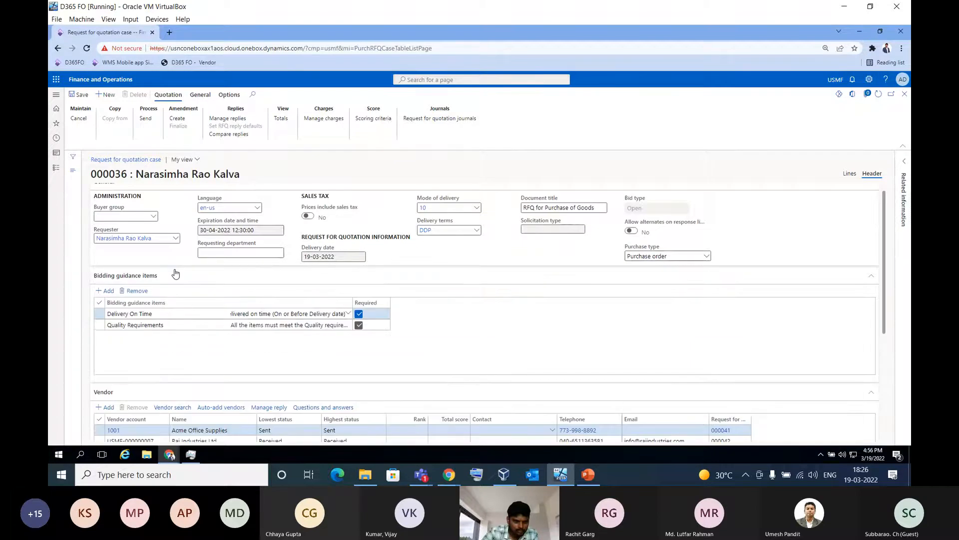
left_click(175, 273)
scroll(172, 320, "down", 3)
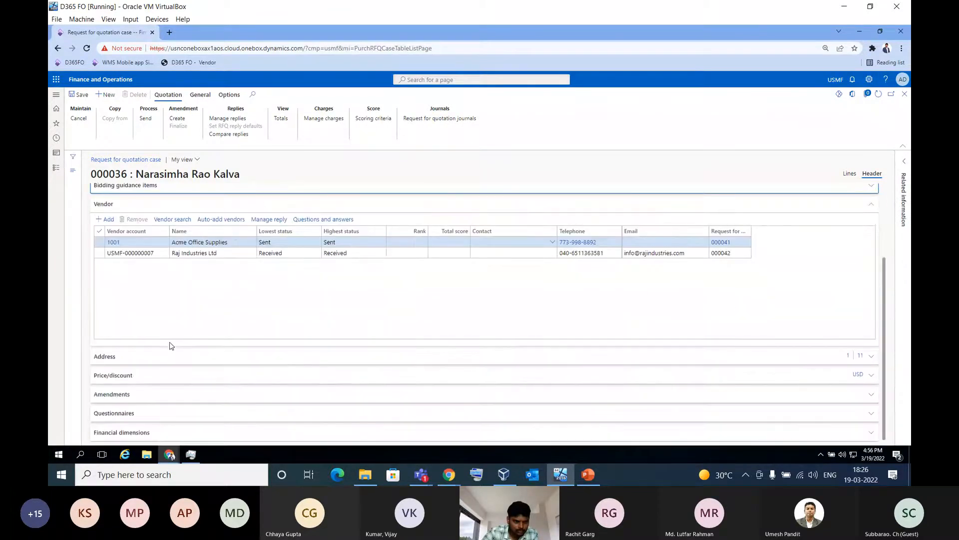
Check the result settings of the VendorEval questionnaire attached to the RFQ header, and return to the case
left_click(152, 419)
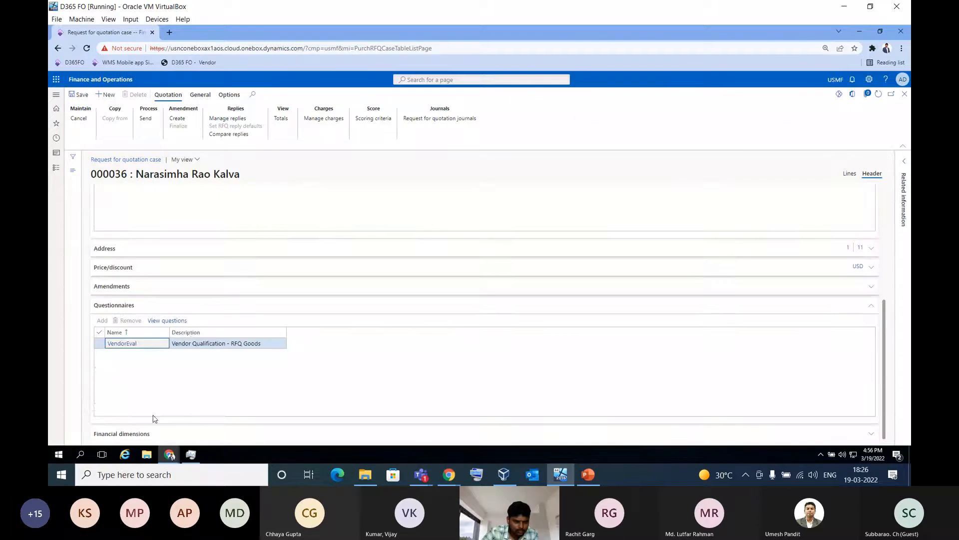
left_click(122, 343)
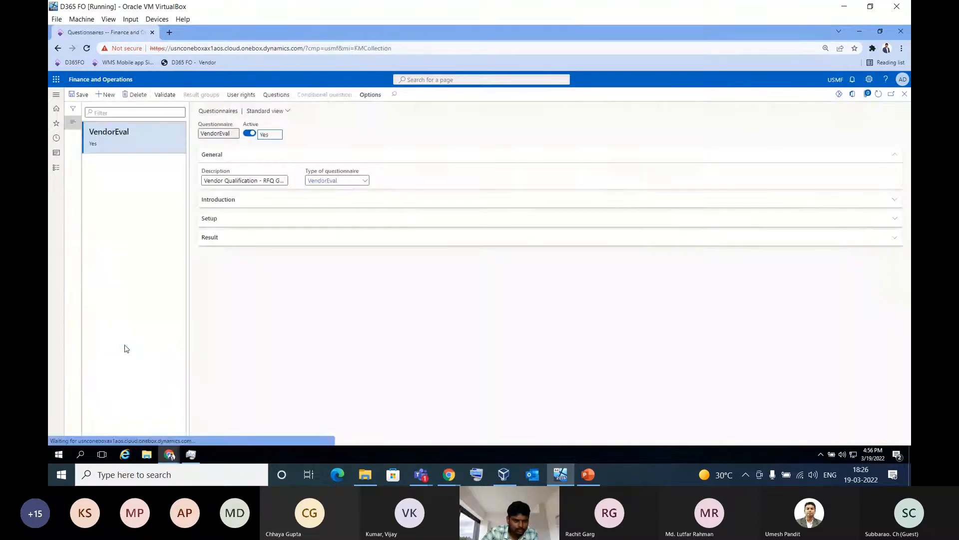
left_click(251, 237)
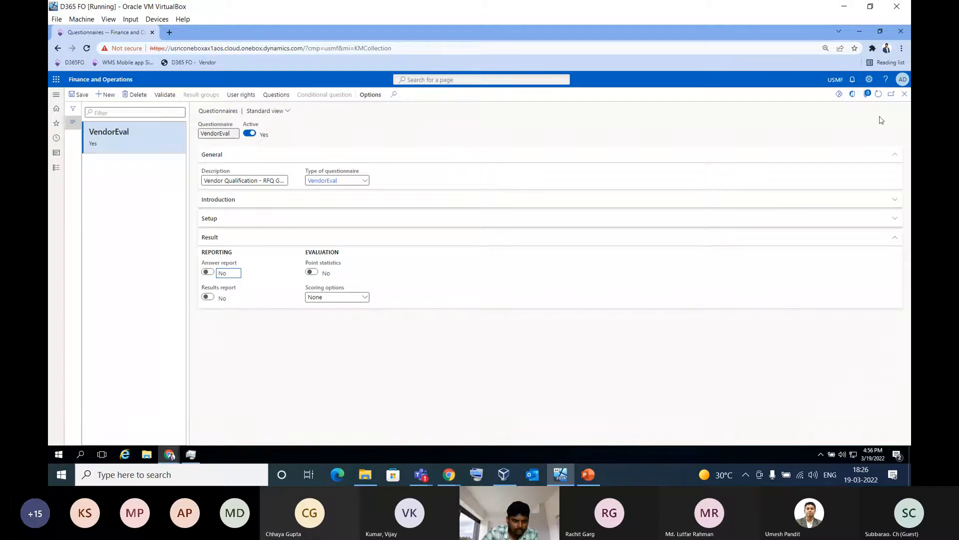
left_click(905, 94)
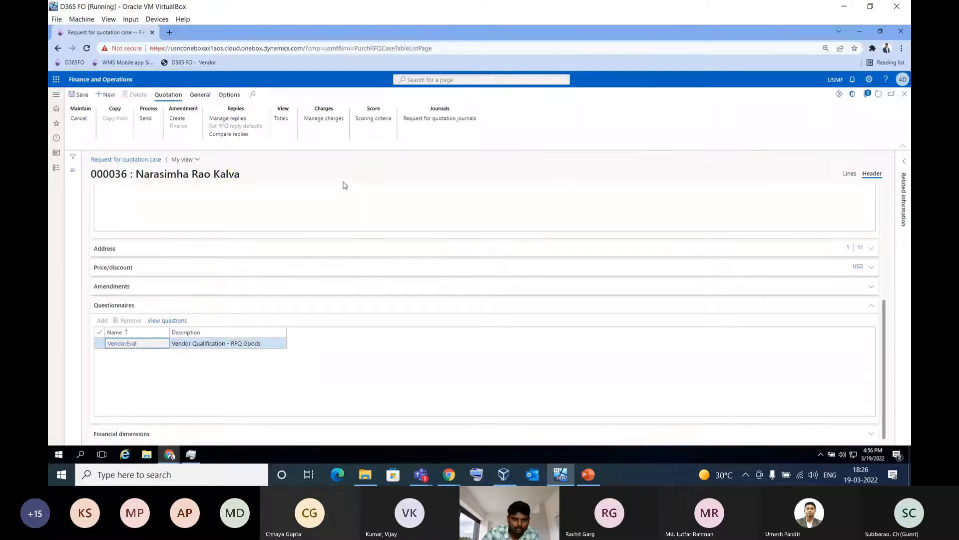
left_click(200, 95)
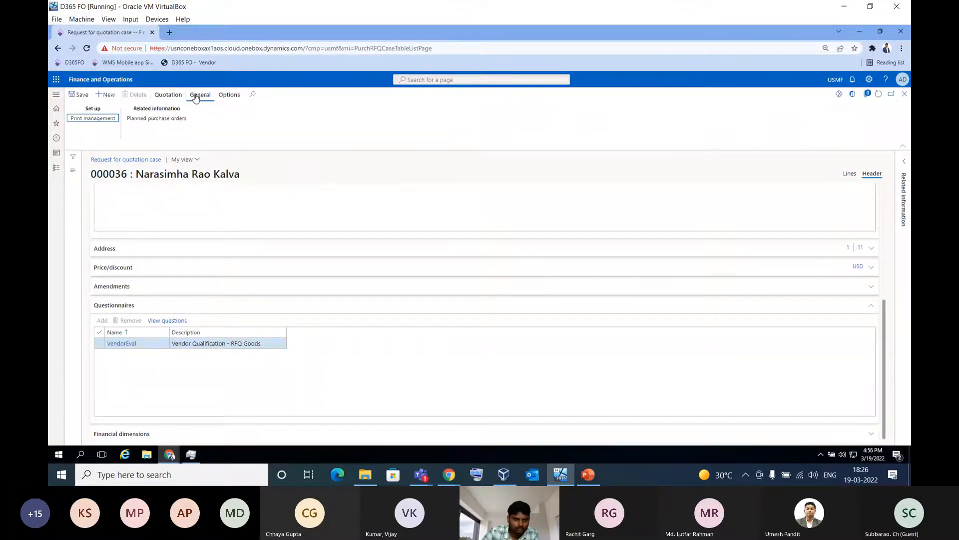
left_click(168, 95)
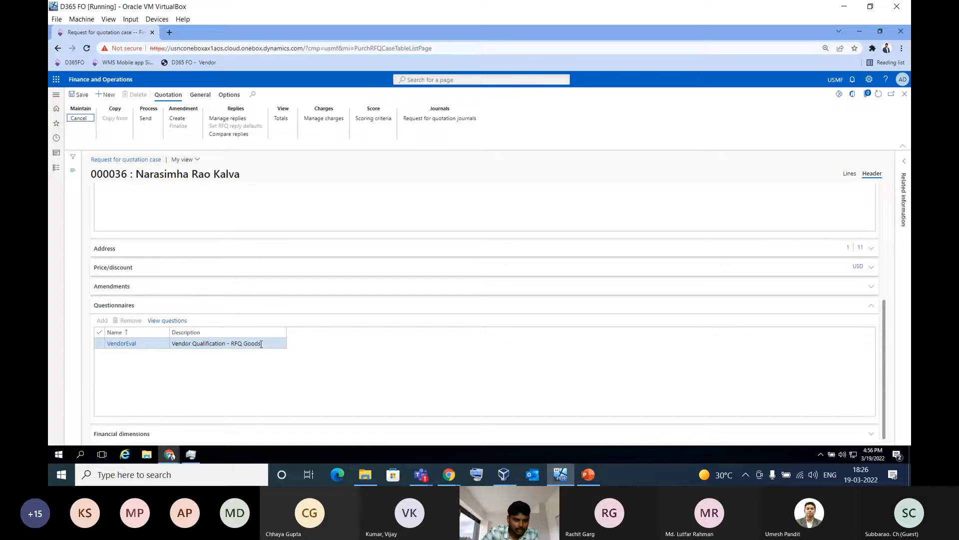
scroll(306, 345, "up", 5)
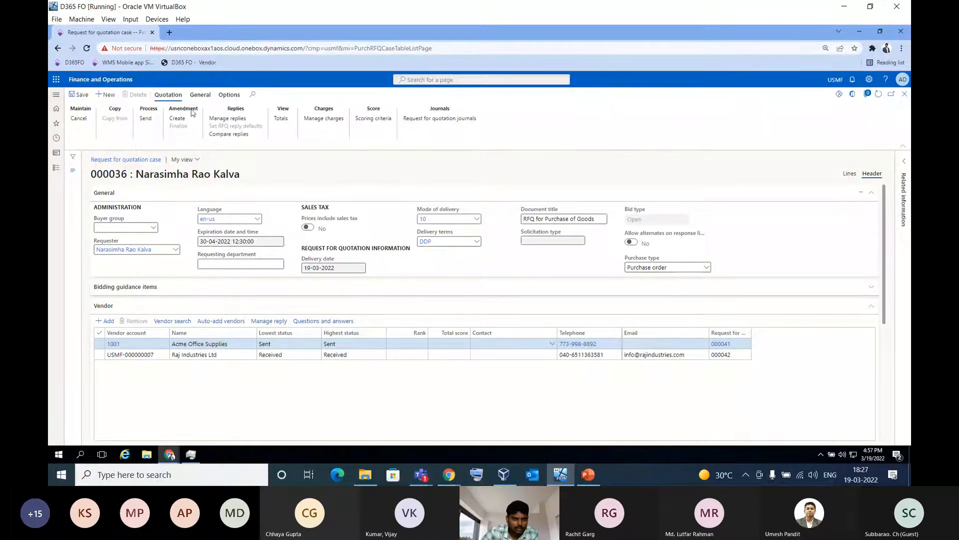
Accept the marked Raj Industries Ltd reply in the reply comparison, and read and clear the posting notifications
left_click(229, 134)
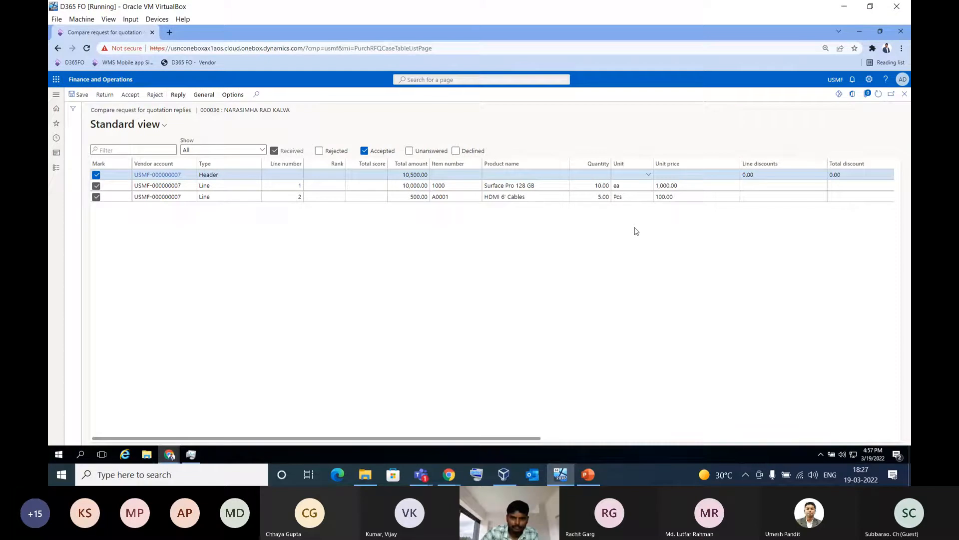
left_click(838, 430)
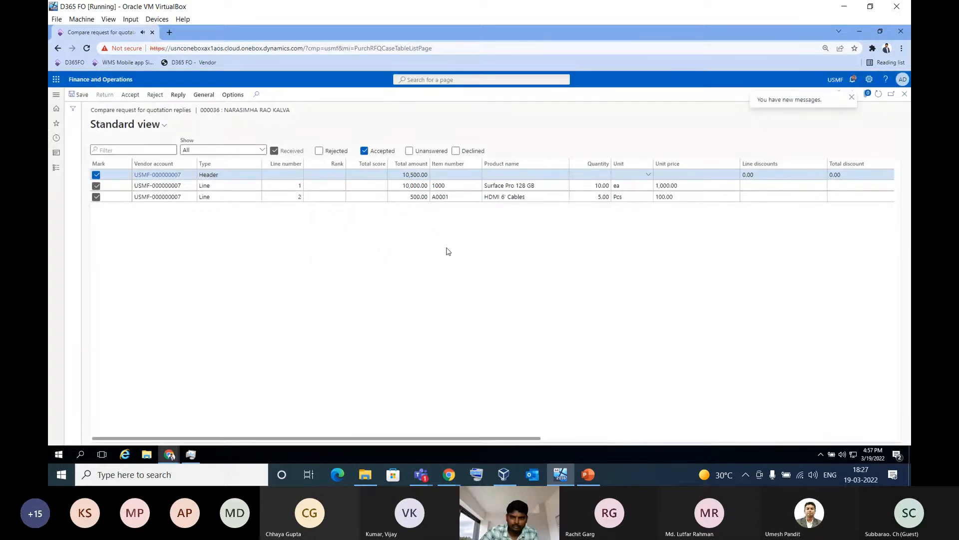
left_click(791, 104)
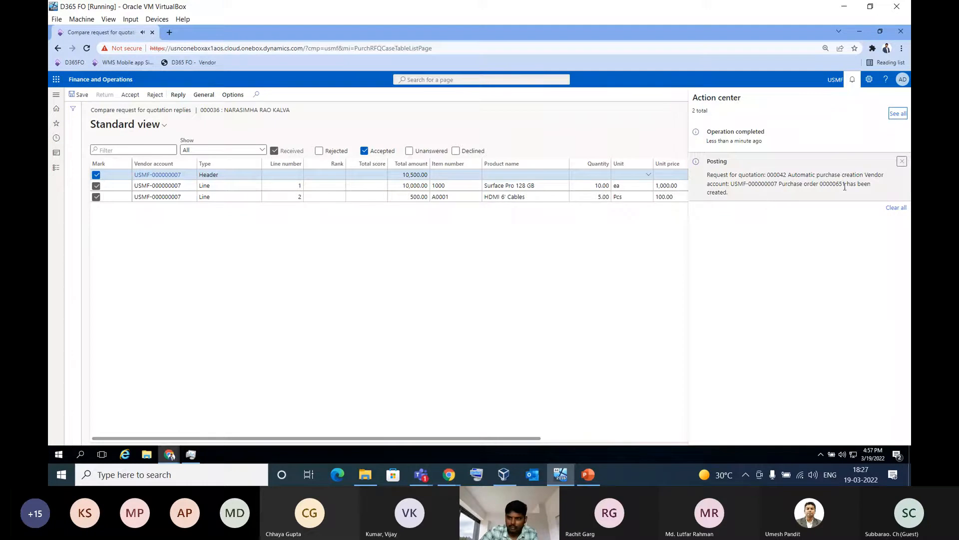
left_click(896, 208)
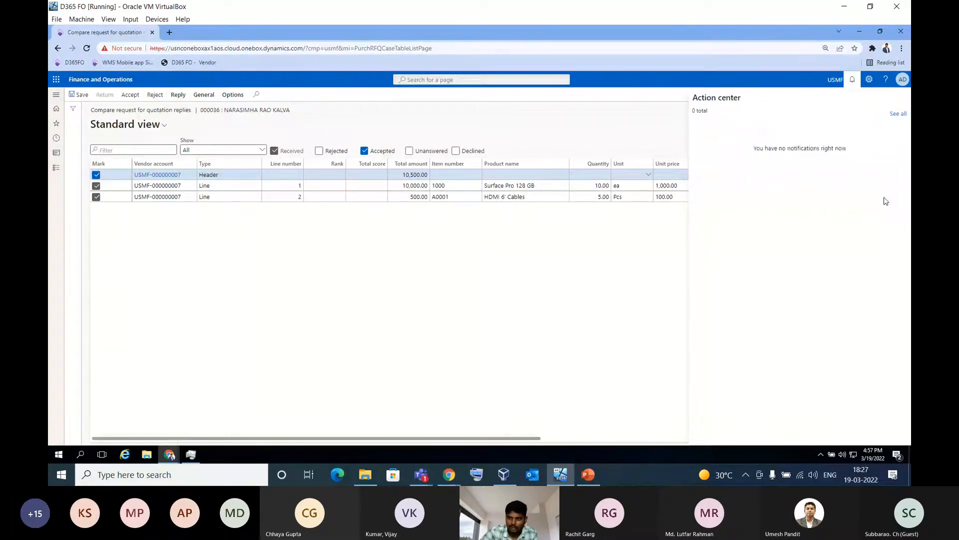
left_click(682, 129)
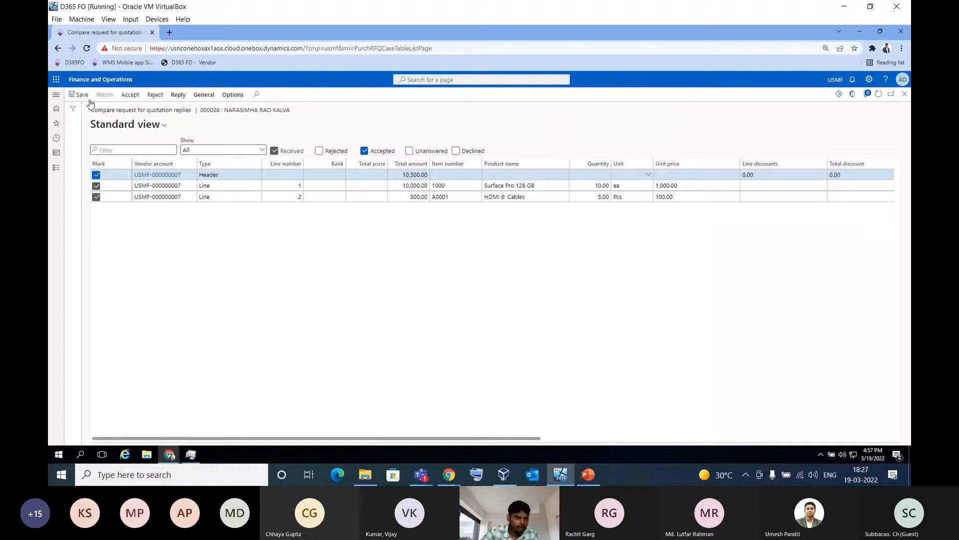
Open the newest Raj Industries Ltd purchase order from all purchase orders in Procurement and sourcing
left_click(97, 81)
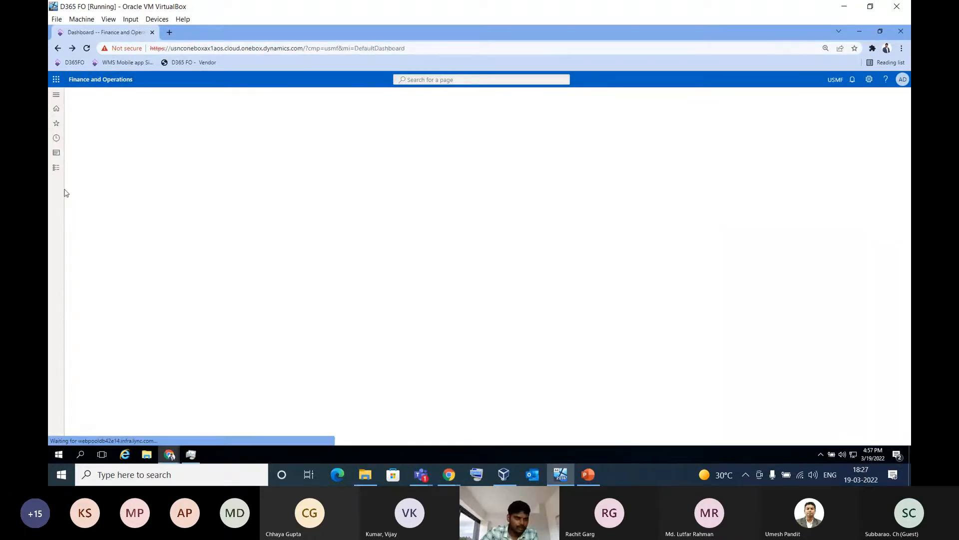
left_click(56, 172)
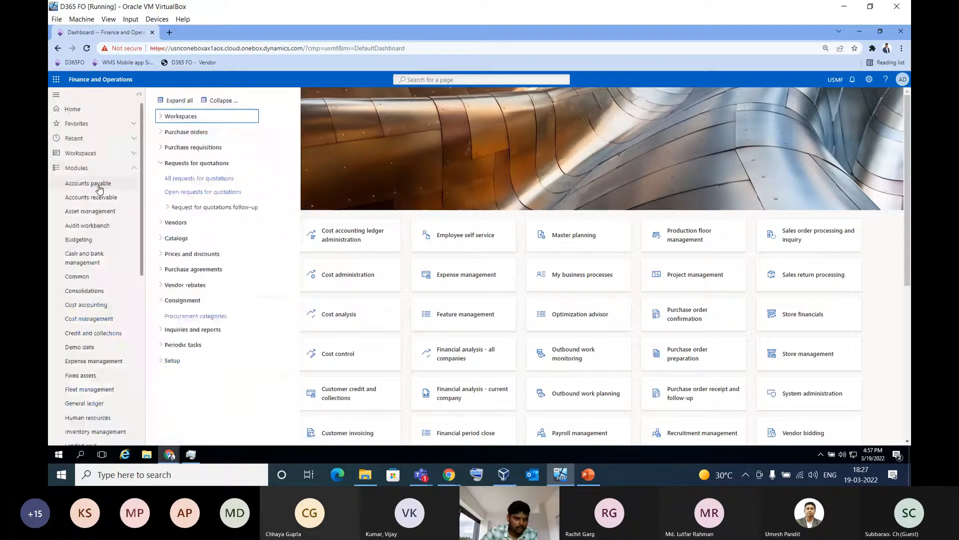
scroll(99, 189, "down", 4)
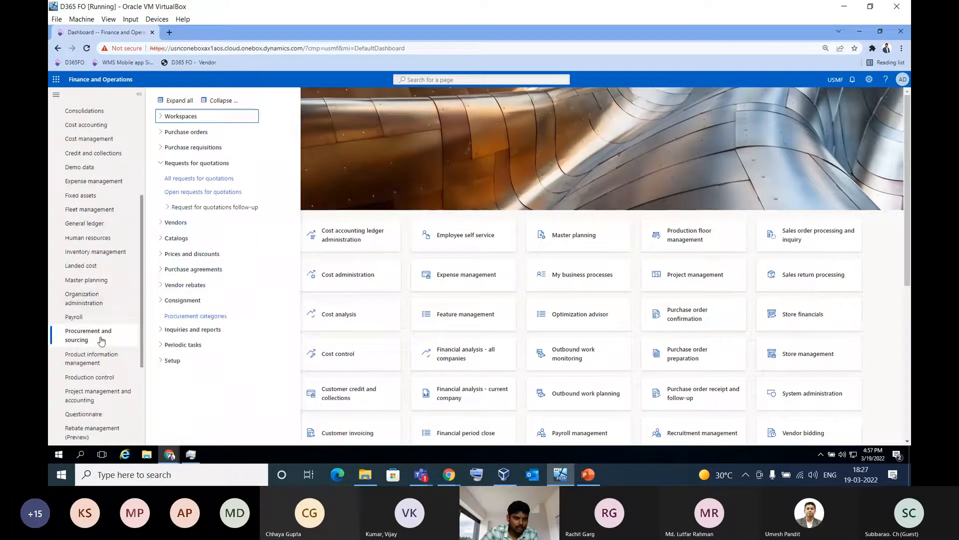
left_click(200, 136)
left_click(189, 147)
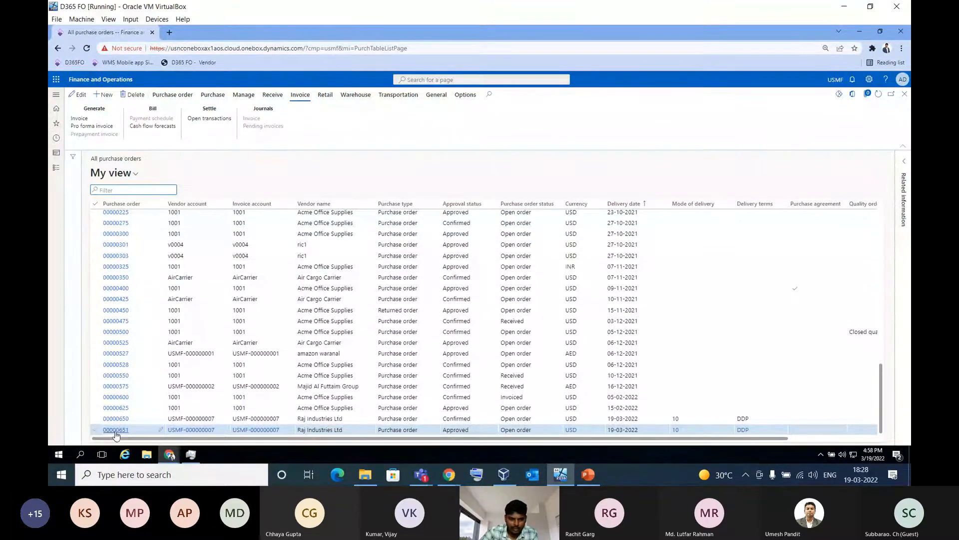
left_click(115, 432)
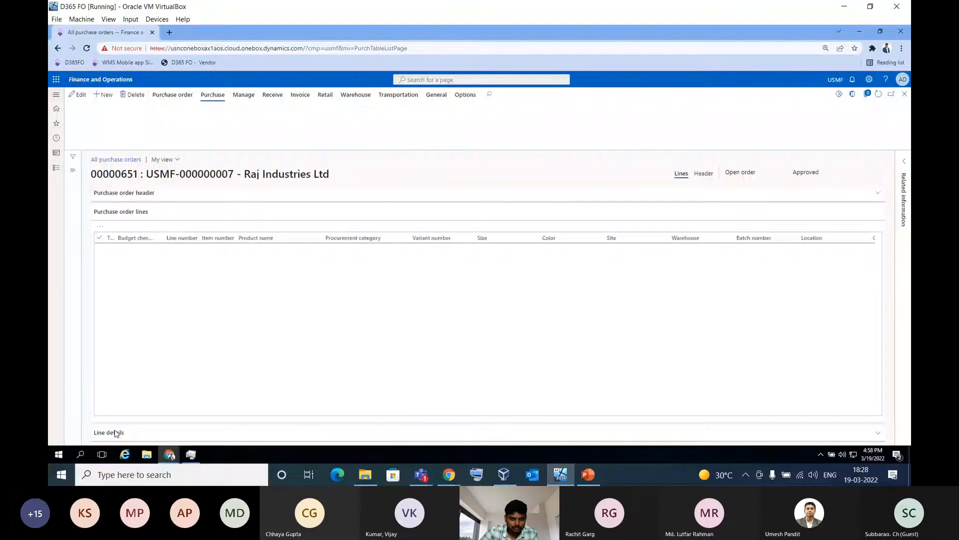
left_click_drag(335, 412, 272, 412)
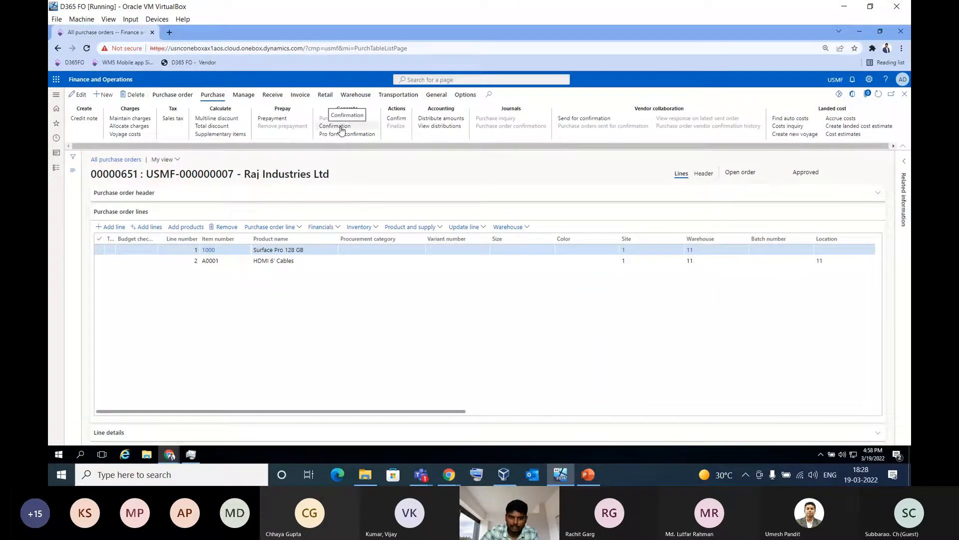
Send the Raj Industries Ltd purchase order to the vendor for confirmation, and check the sent order's details
left_click_drag(375, 147, 499, 159)
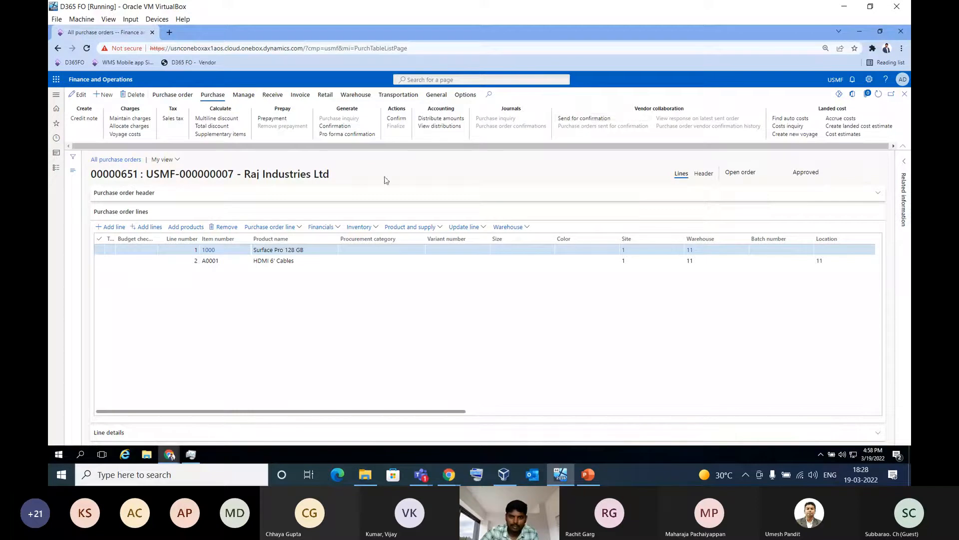
left_click(594, 120)
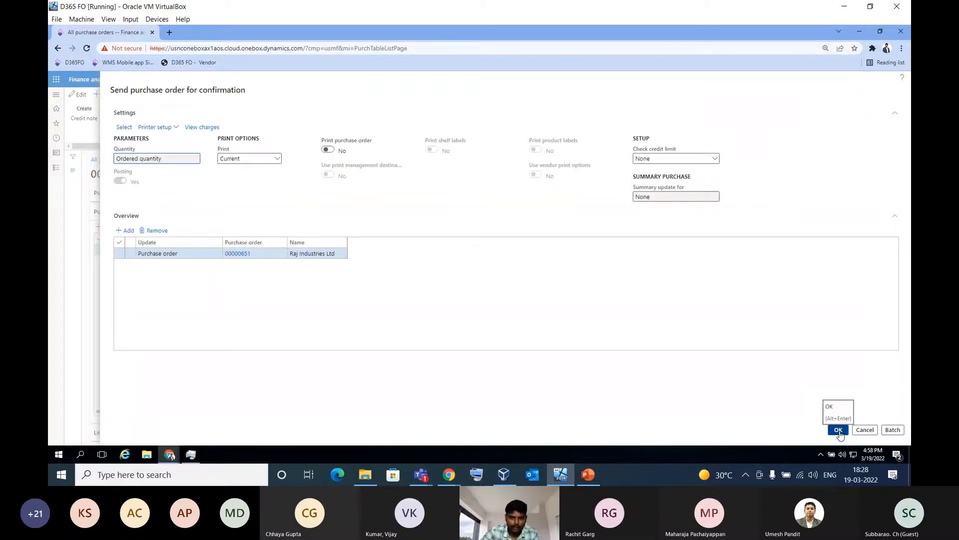
left_click(839, 431)
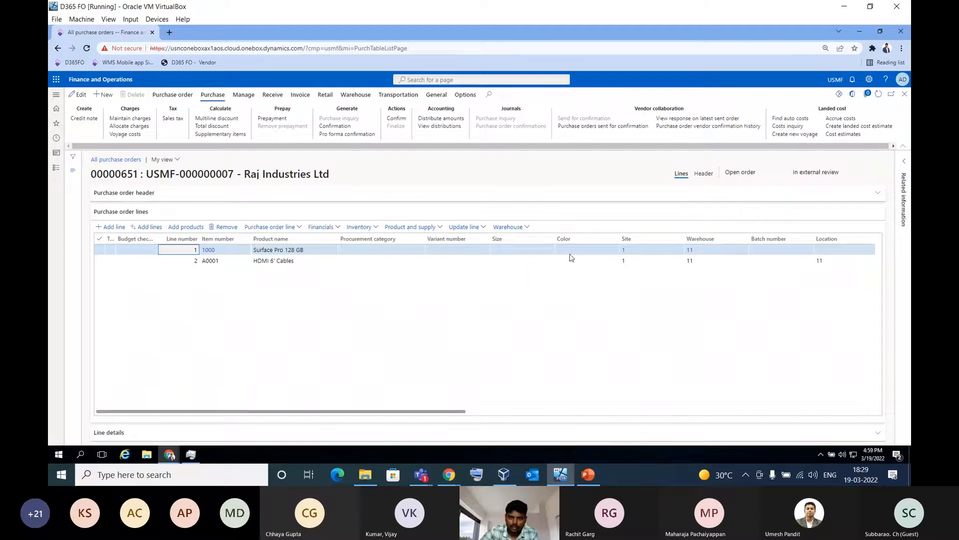
left_click(607, 129)
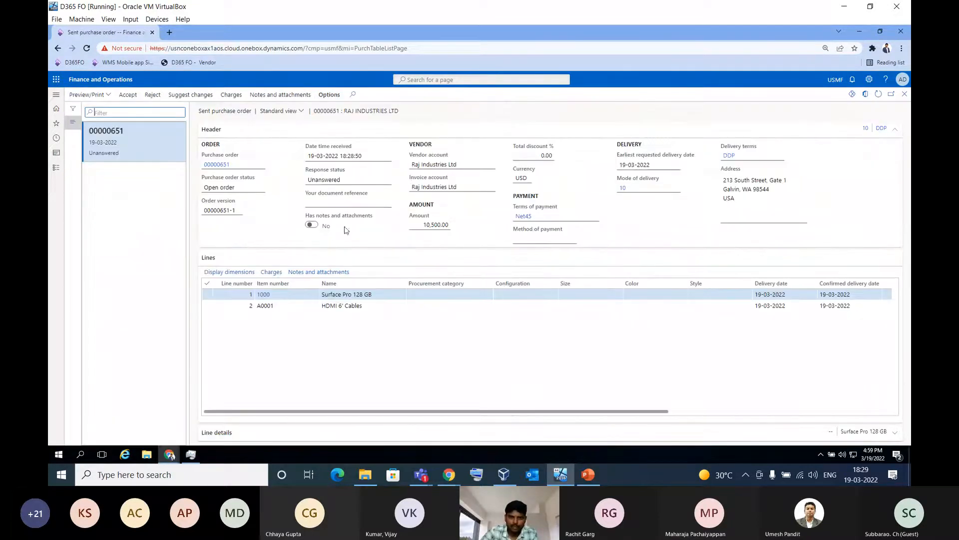
left_click(906, 96)
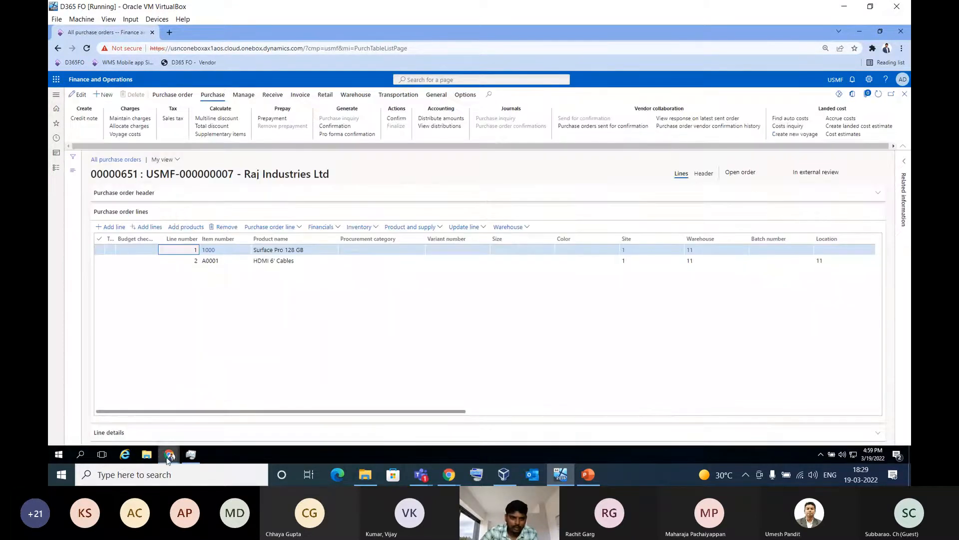
Switch to the vendor's incognito browser session and open its Purchase order confirmation workspace
mouse_move(171, 456)
left_click(215, 422)
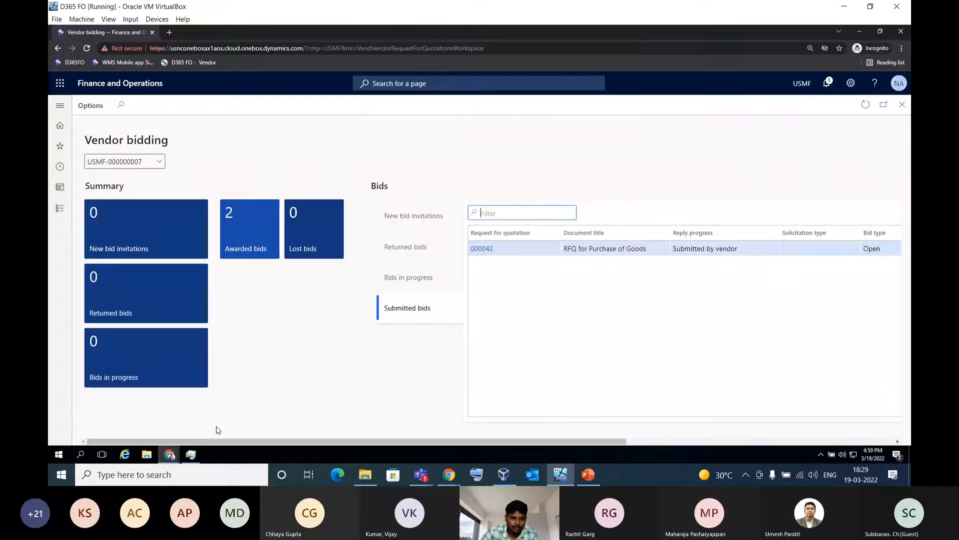
left_click(132, 83)
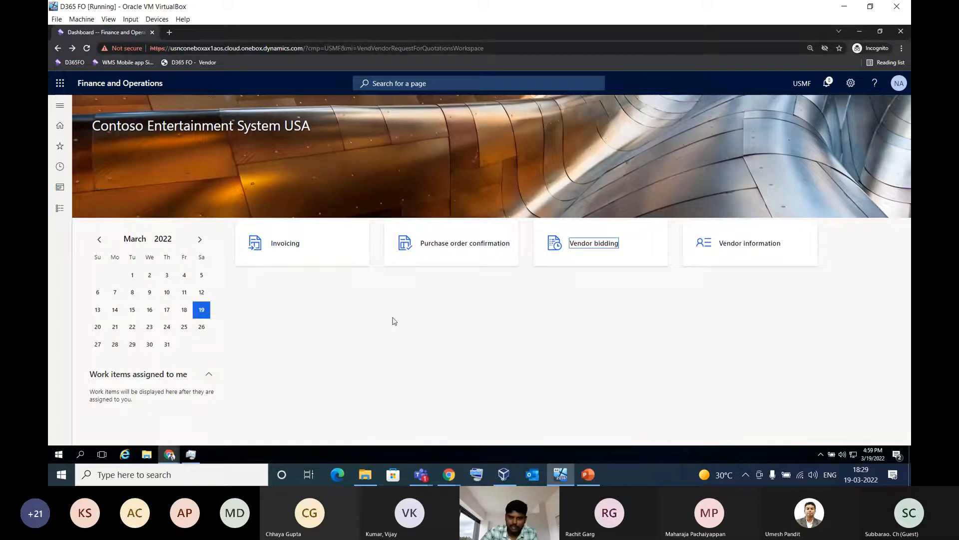
left_click(465, 268)
left_click(471, 246)
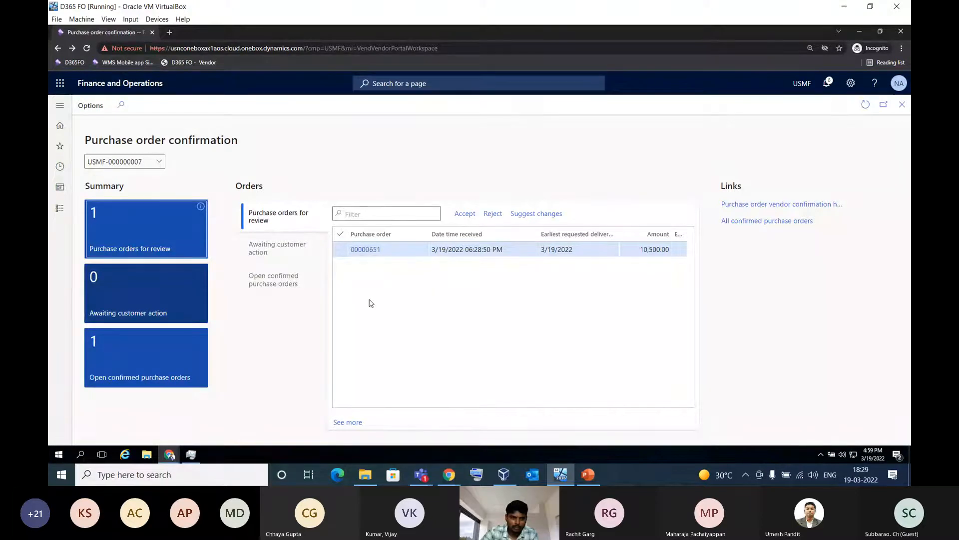
Open the Raj Industries Ltd purchase order awaiting review and examine its header, delivery address and lines
left_click(369, 251)
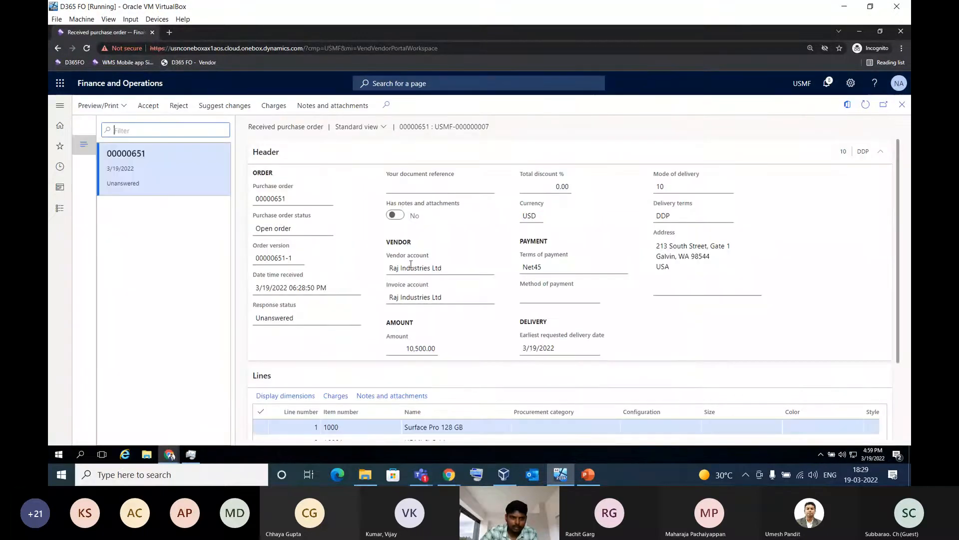
scroll(412, 246, "down", 2)
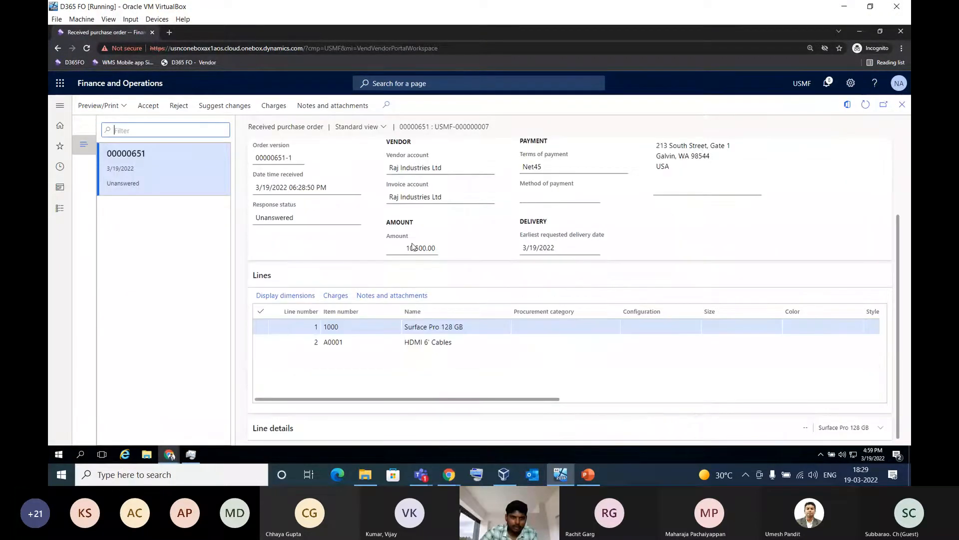
mouse_move(426, 404)
left_mouse_down()
mouse_move(744, 400)
mouse_move(426, 400)
left_mouse_up()
scroll(487, 284, "up", 2)
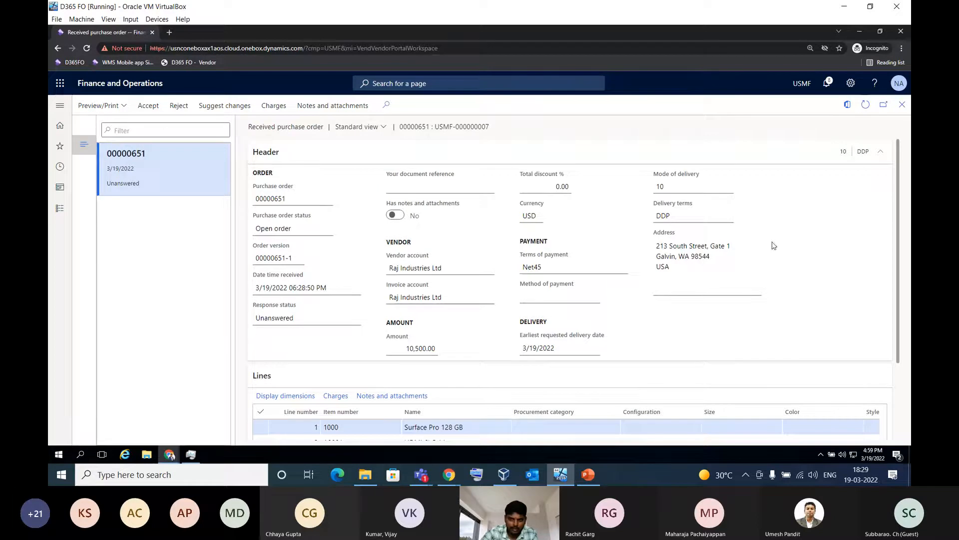
scroll(789, 268, "down", 1)
left_click_drag(702, 224, 642, 206)
scroll(634, 280, "down", 1)
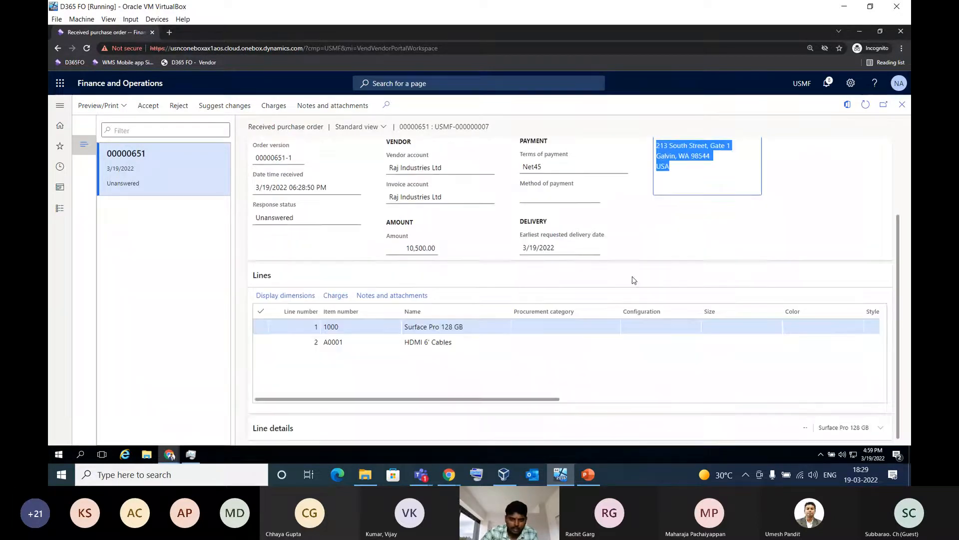
left_click(489, 400)
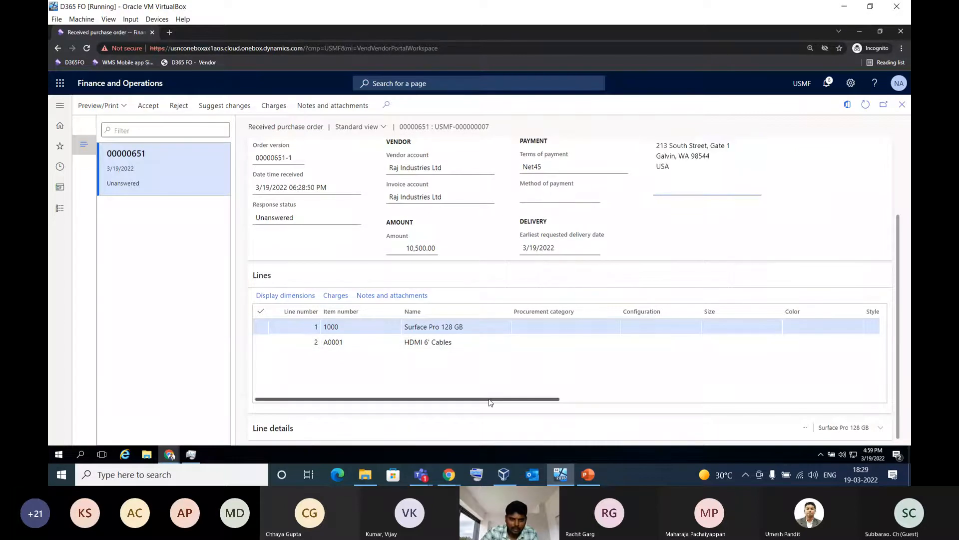
left_click_drag(490, 402, 446, 348)
scroll(517, 282, "up", 2)
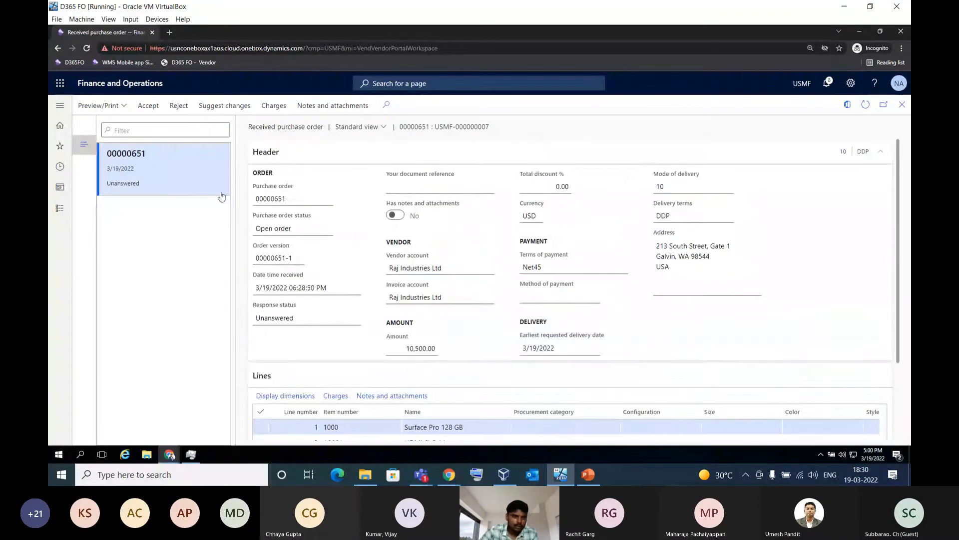
Accept the received purchase order without notes, close it, and refresh the Purchase order confirmation workspace
left_click(148, 107)
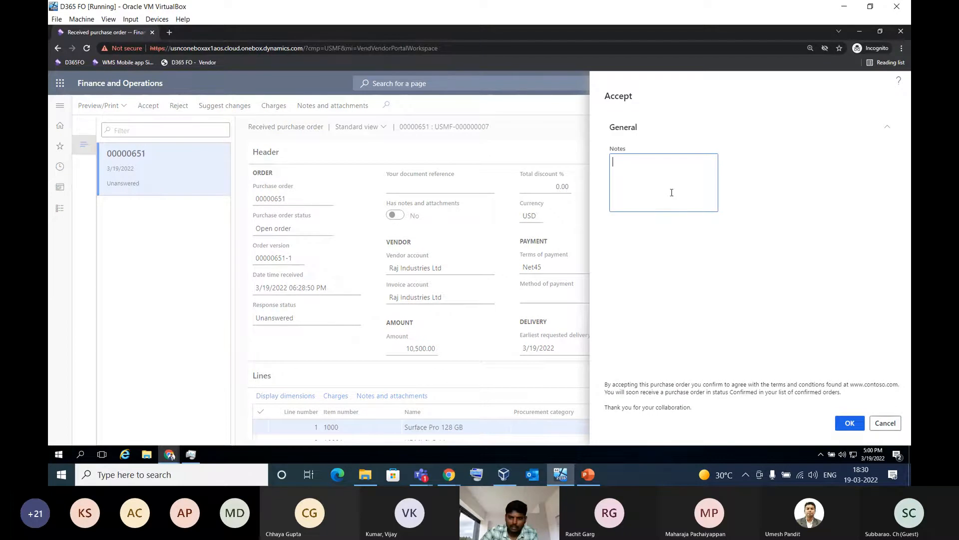
left_click(849, 423)
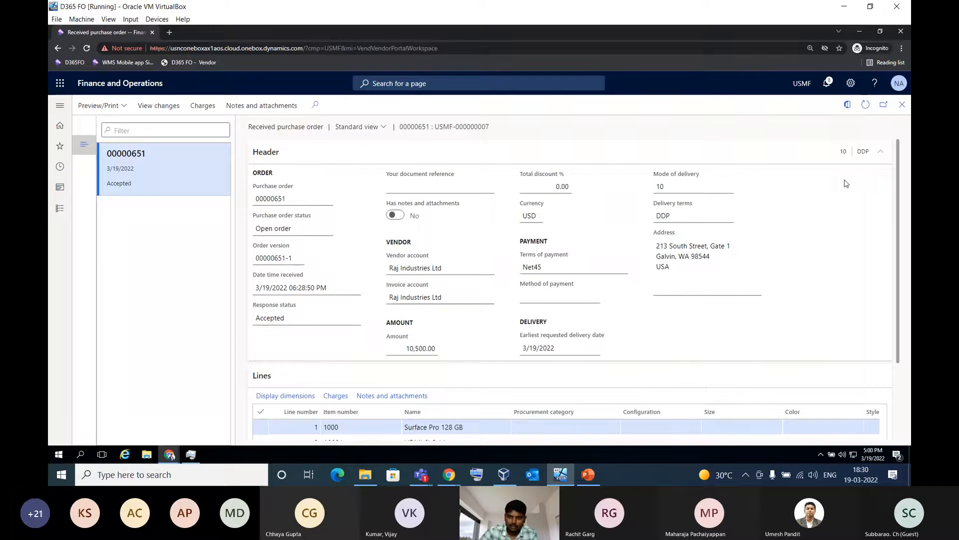
left_click(903, 106)
left_click(866, 106)
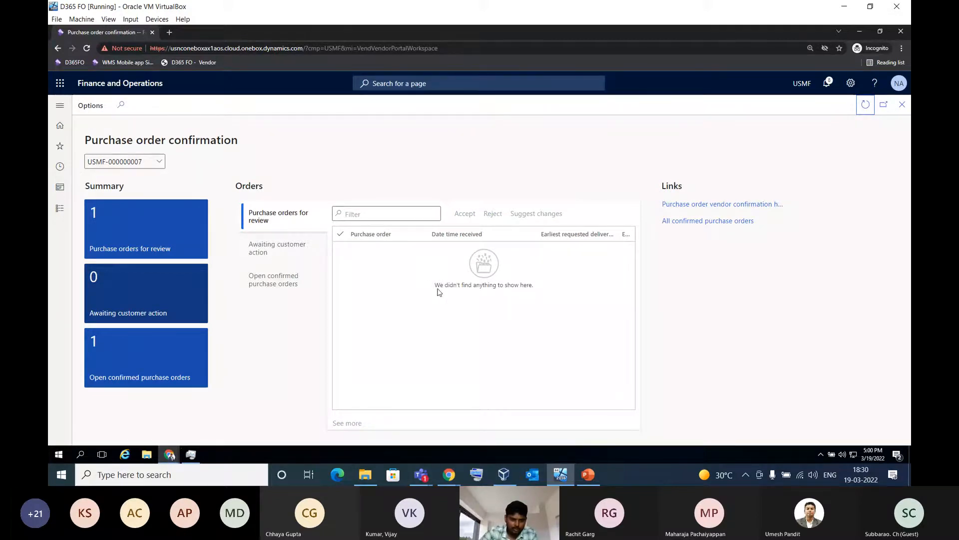
Switch back to the buyer's browser session, refresh the Raj Industries Ltd purchase order, and check its approval status
left_click(172, 457)
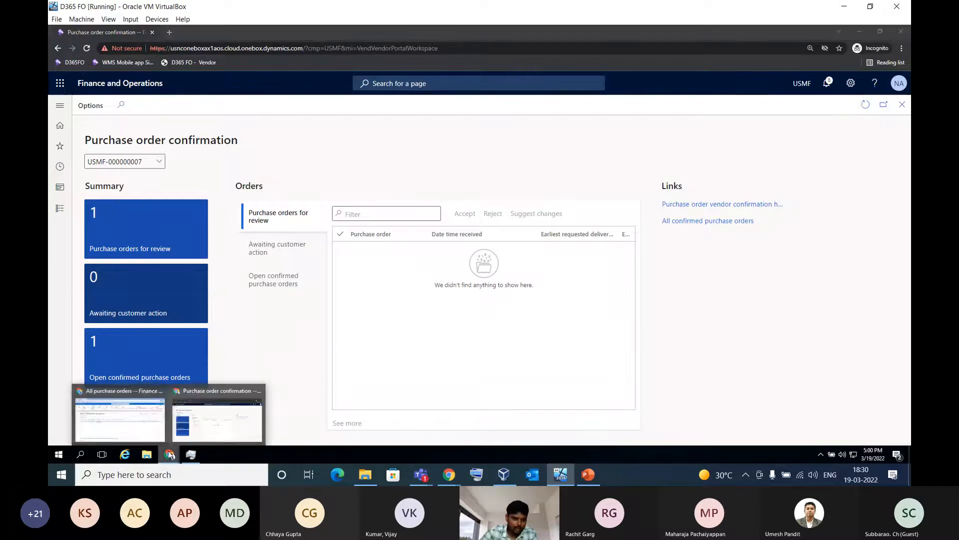
left_click(145, 429)
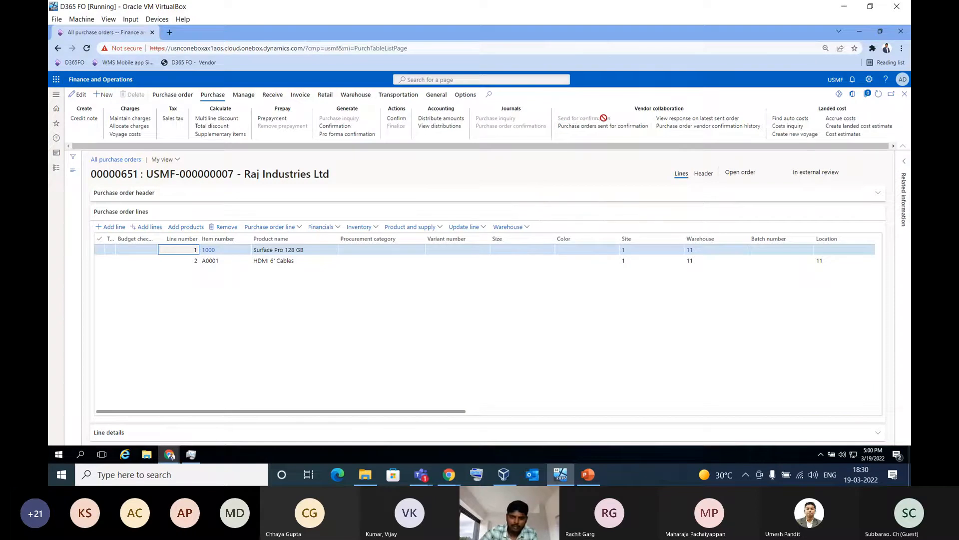
left_click_drag(793, 172, 840, 172)
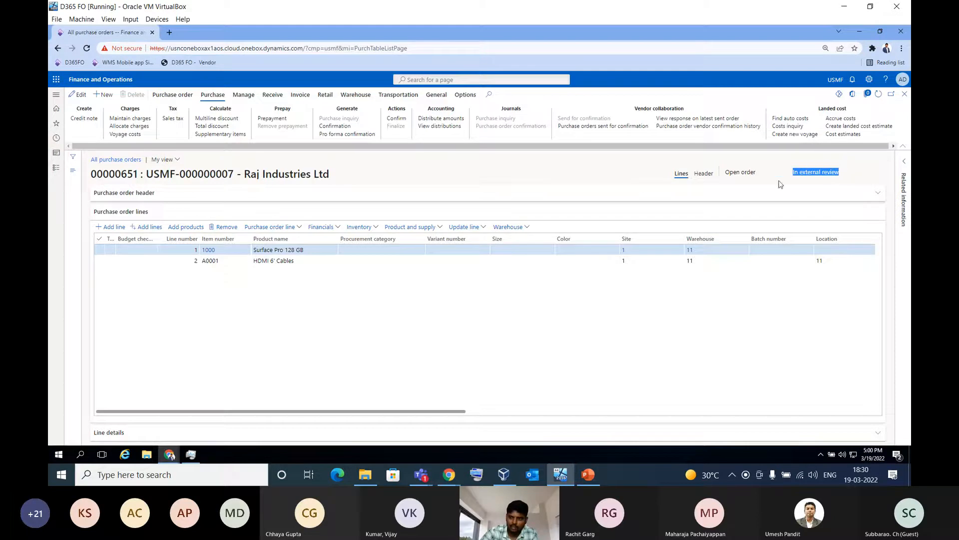
left_click(561, 179)
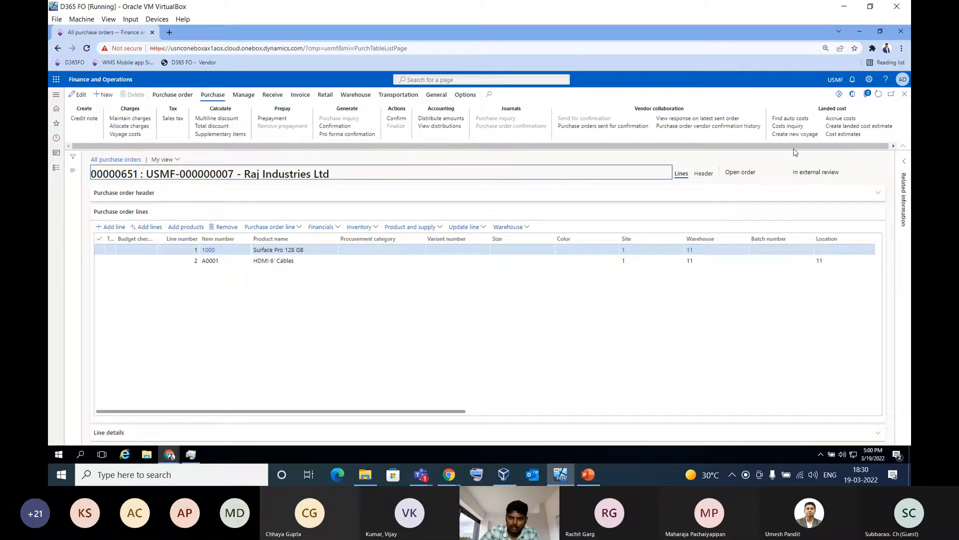
left_click(866, 97)
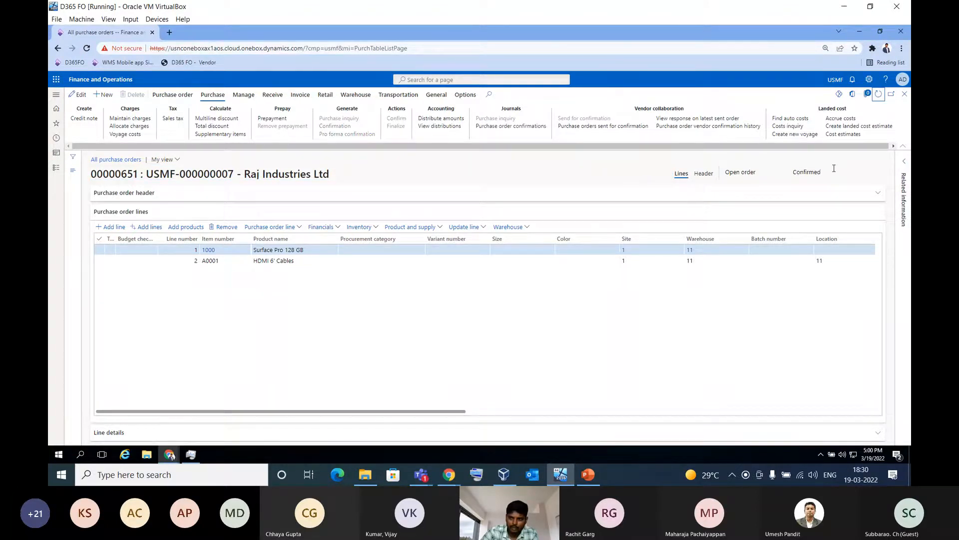
left_click(812, 170)
double_click(811, 171)
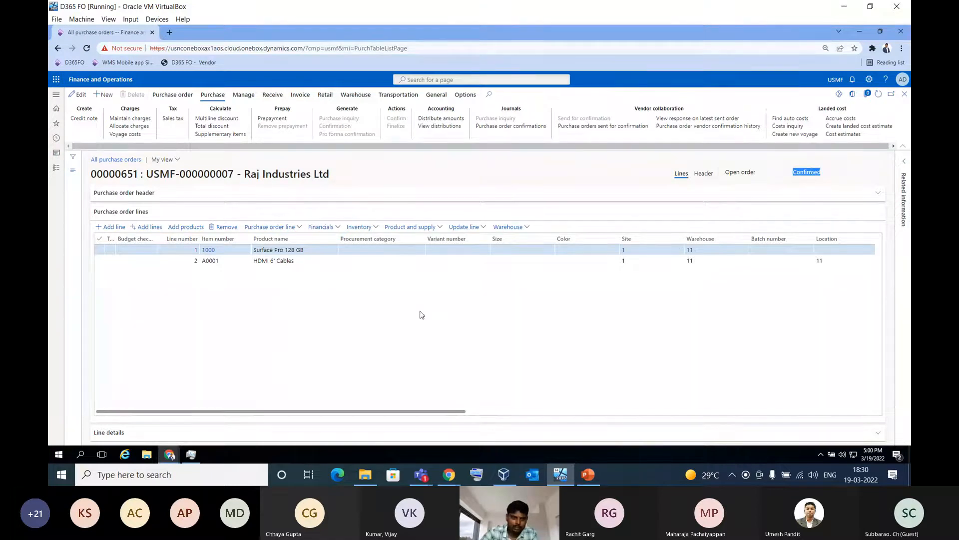
Post a product receipt for the ordered quantity of the Raj Industries Ltd purchase order, with product receipt number DN84683135
left_click(273, 95)
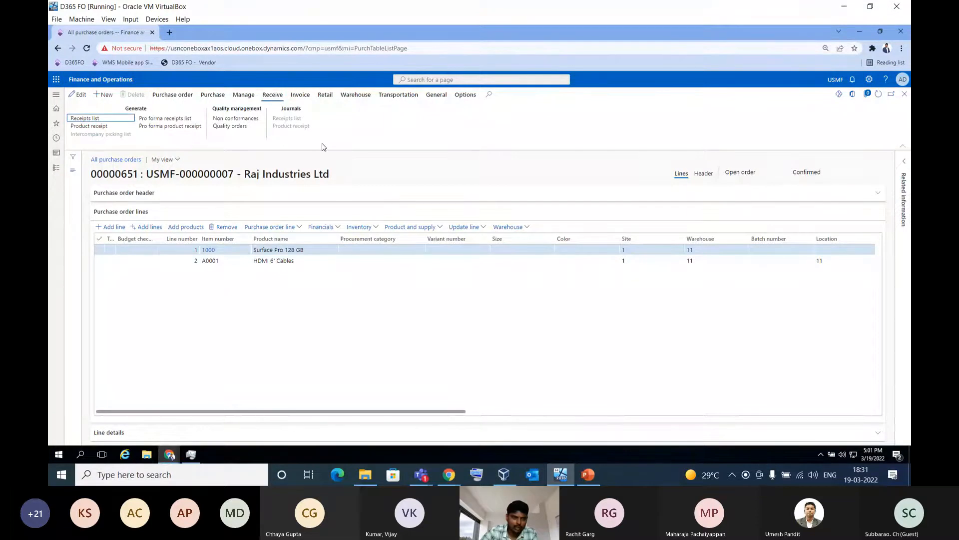
left_click(90, 126)
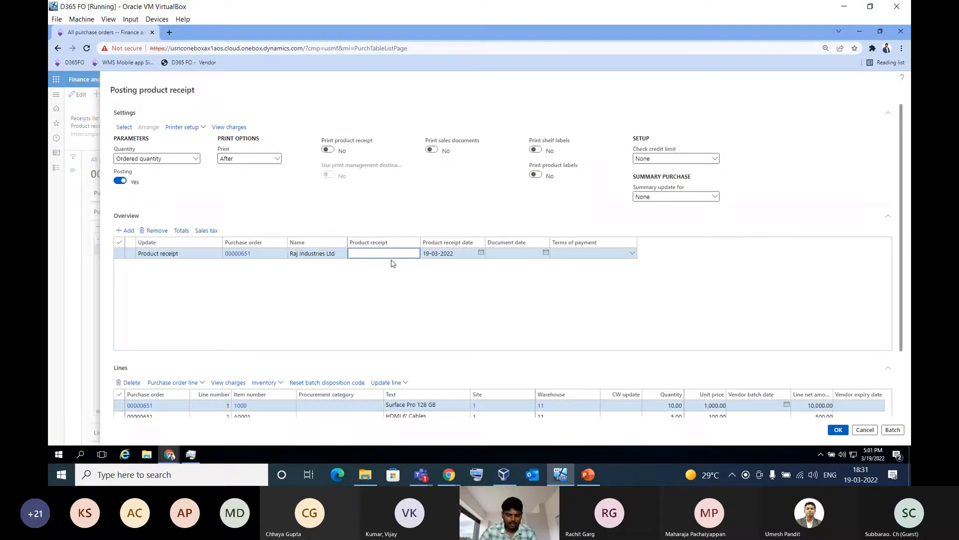
type("DN84683135")
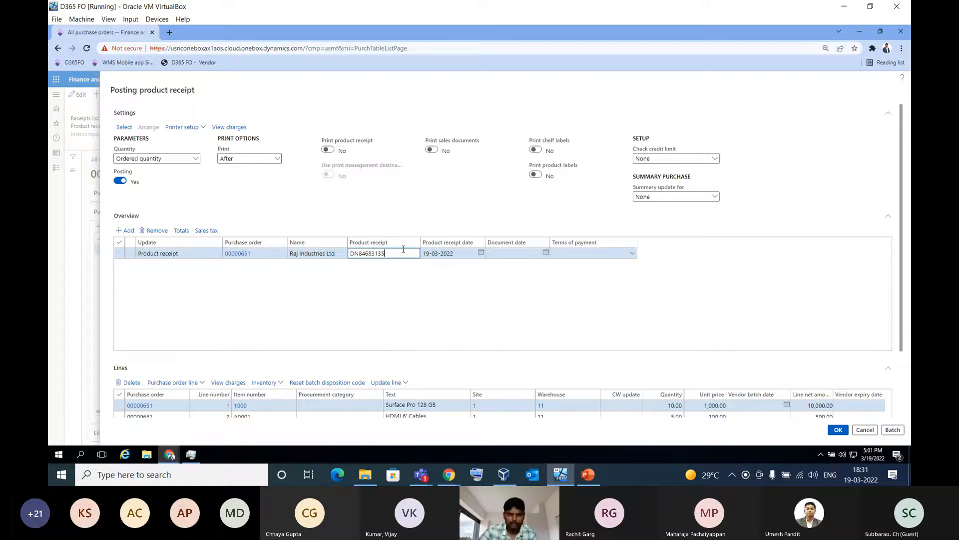
scroll(445, 270, "down", 2)
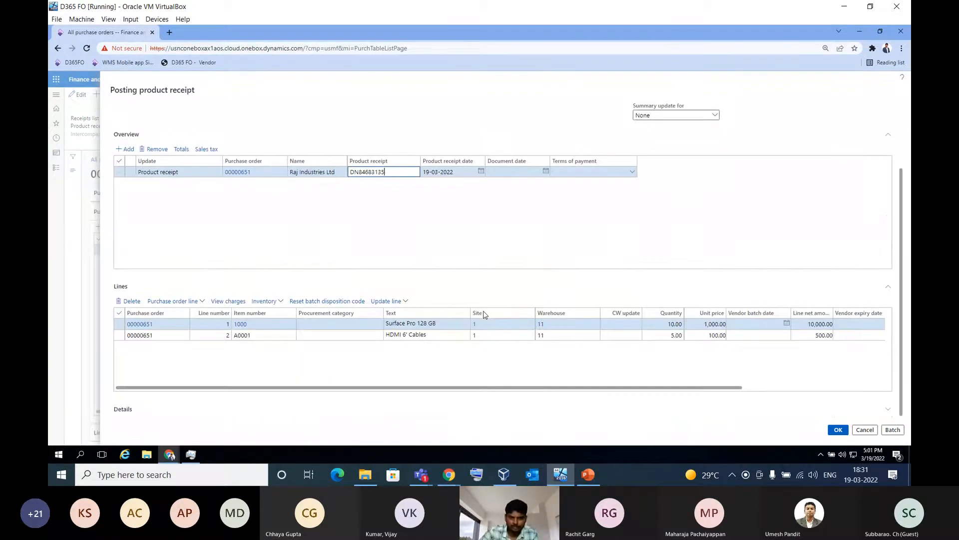
left_click(838, 431)
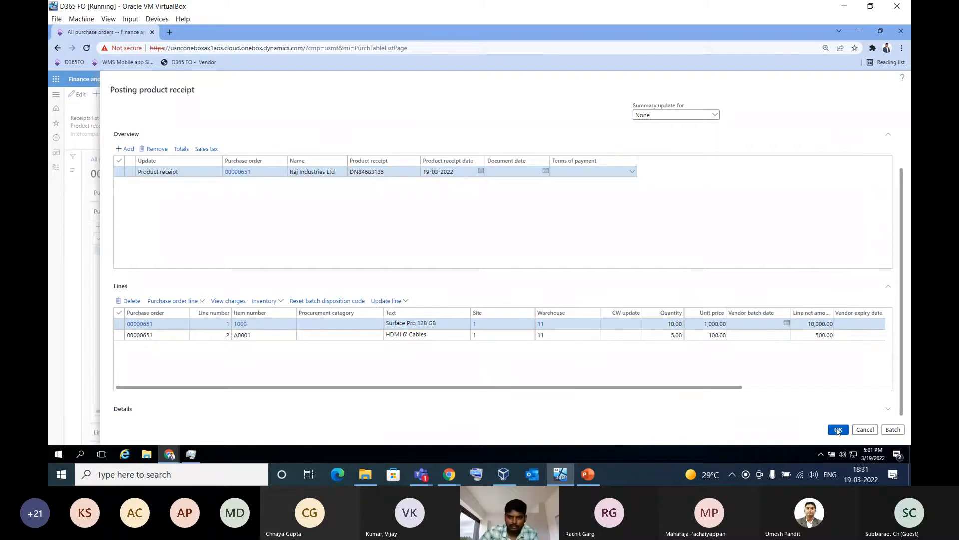
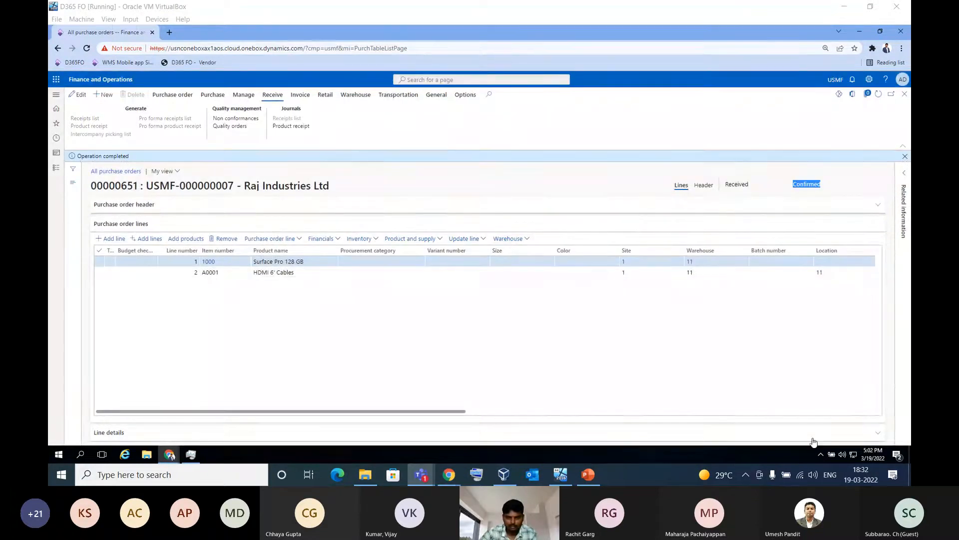
Dismiss the completion message, check the purchase order's status, and open the Invoicing workspace in the vendor's browser session
left_click(905, 156)
left_click(750, 174)
double_click(737, 174)
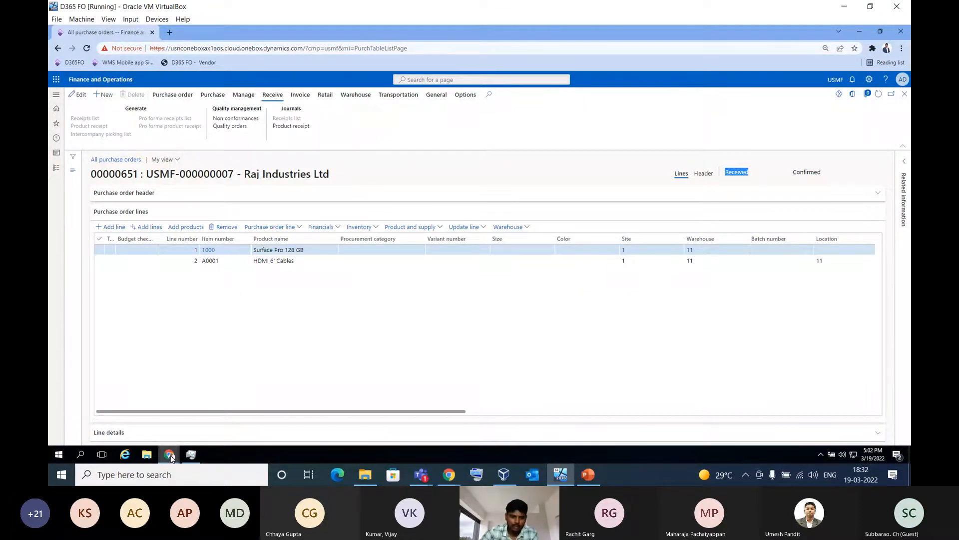
mouse_move(170, 457)
left_click(220, 413)
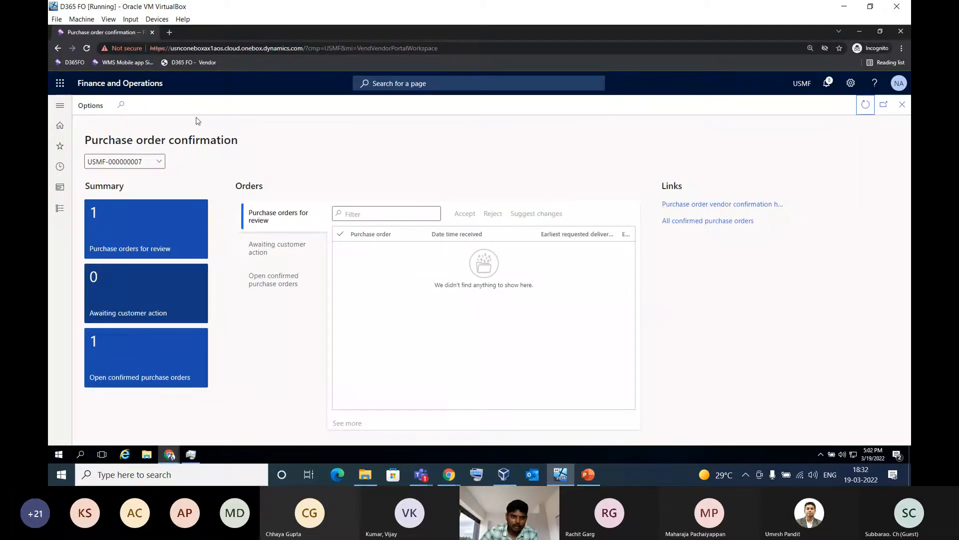
left_click(146, 86)
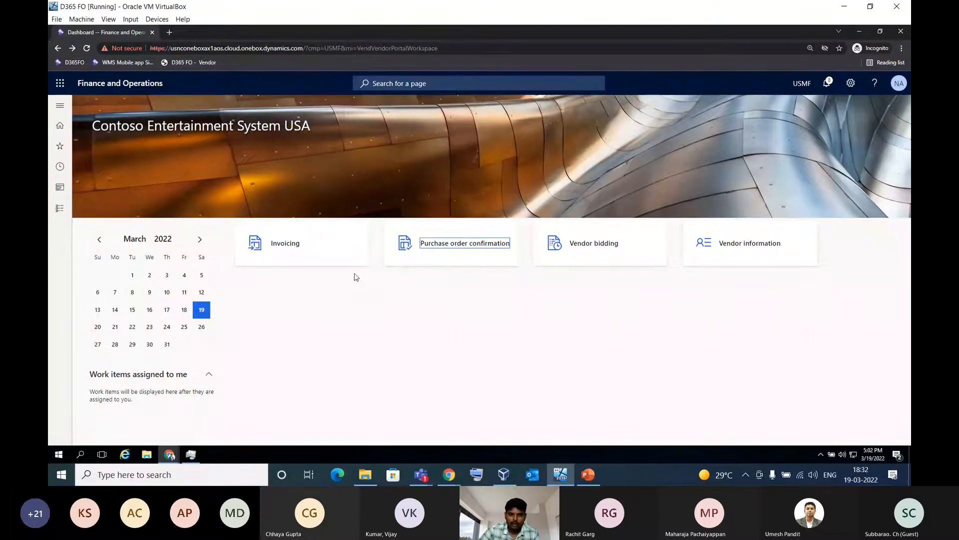
left_click(295, 247)
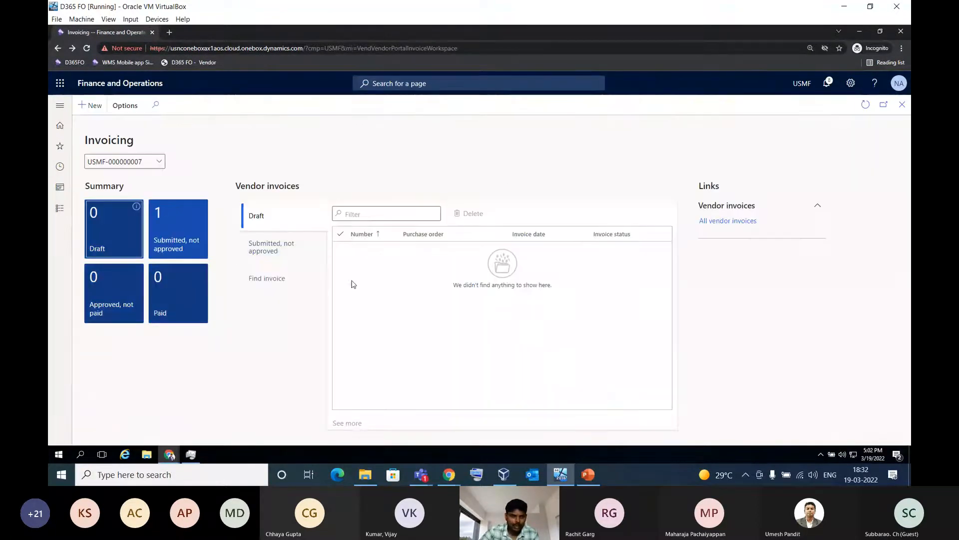
Create a new invoice from the received Raj Industries Ltd purchase order with invoice number INV86543848 and invoice date 3/19/2022
left_click(91, 107)
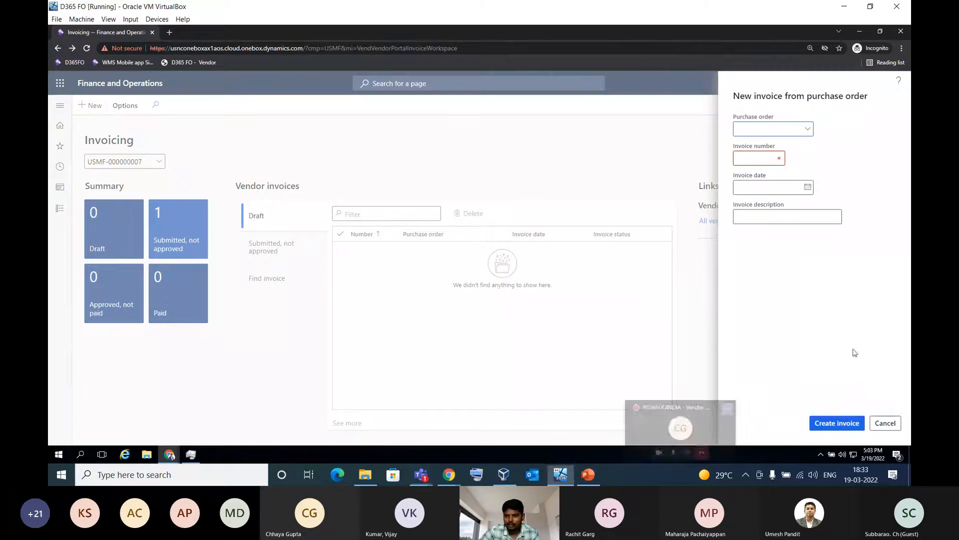
left_click(809, 130)
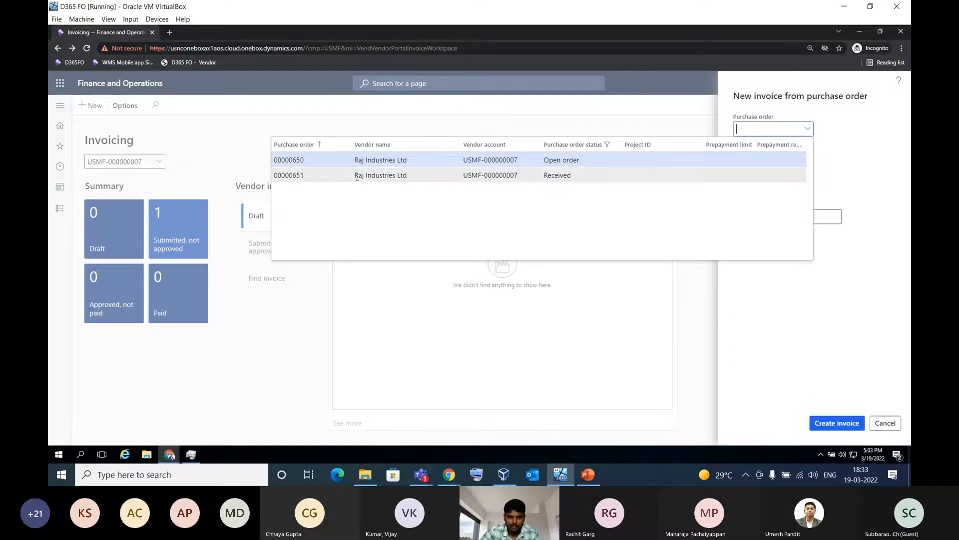
left_click(320, 178)
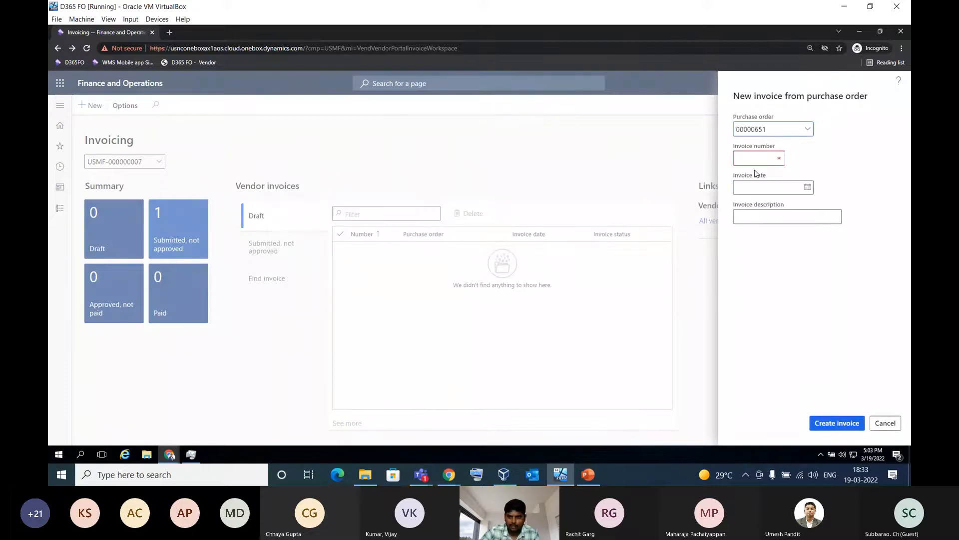
left_click(753, 157)
type("INV86543848")
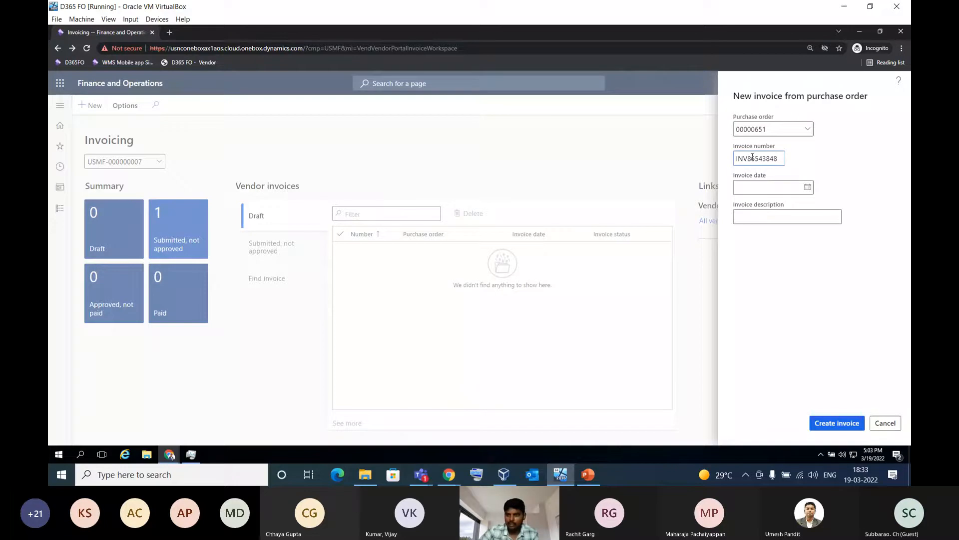
left_click(807, 187)
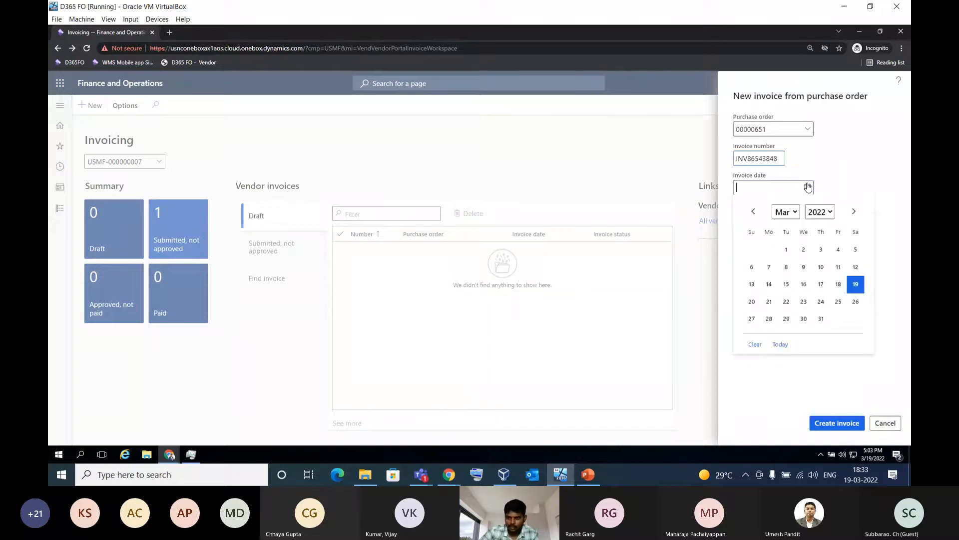
left_click(855, 283)
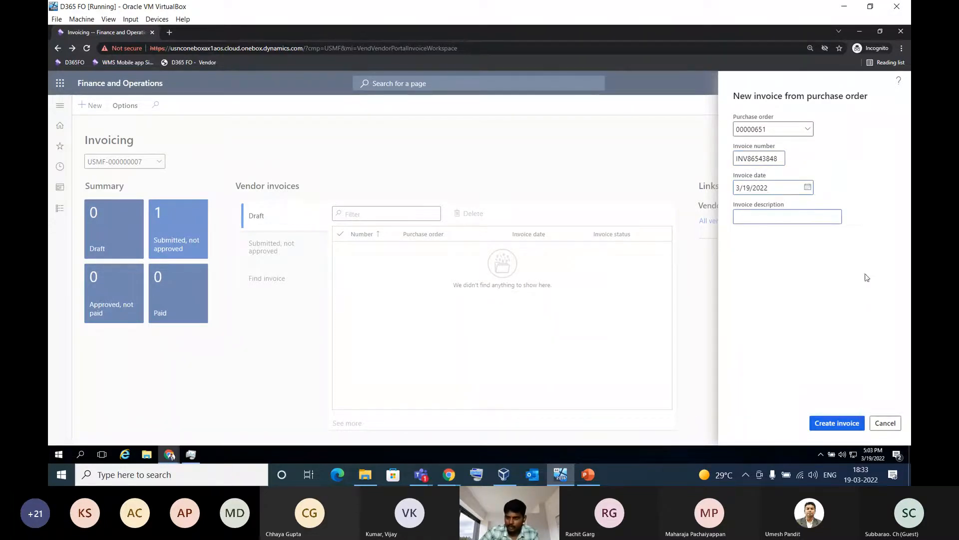
left_click(837, 422)
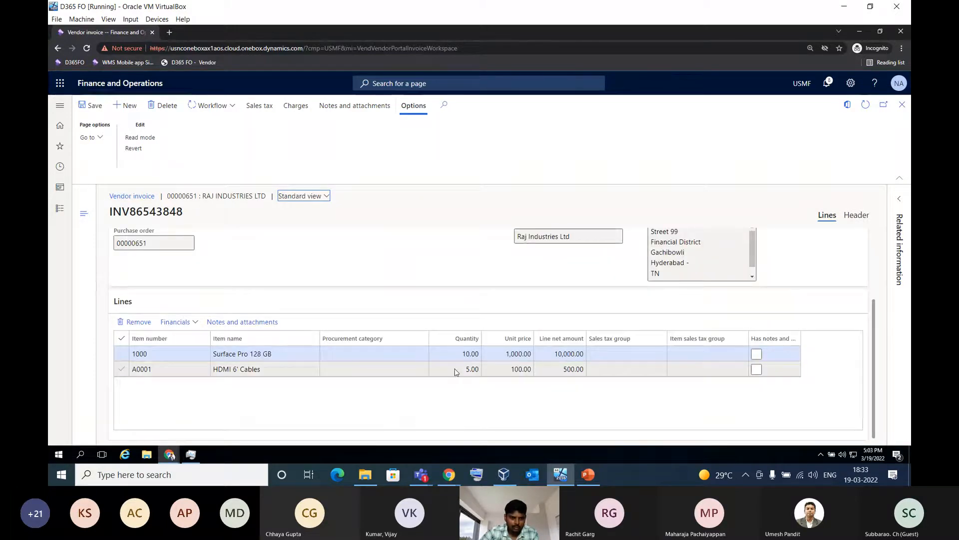
Review the new invoice and submit it to the vendor invoice workflow without a comment, returning to a refreshed Invoicing workspace
scroll(455, 370, "up", 3)
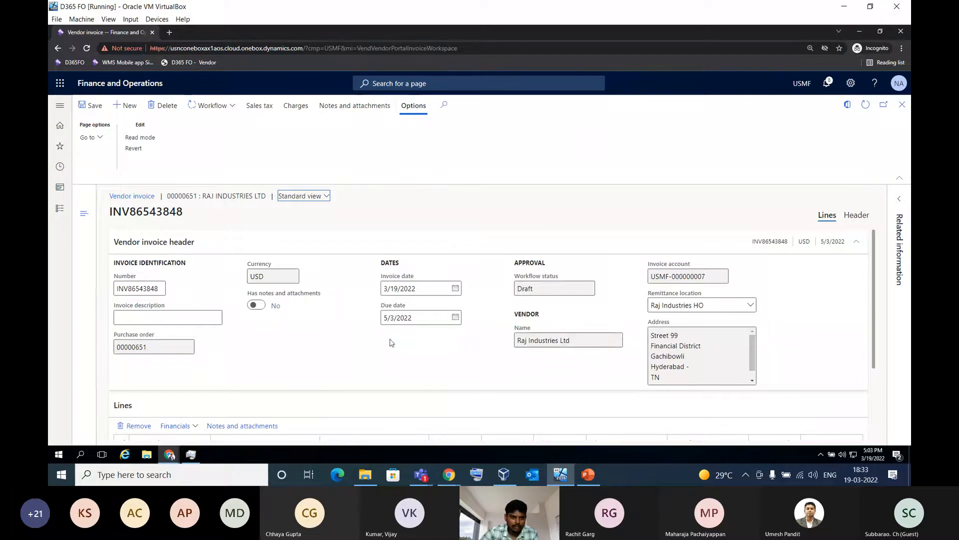
scroll(407, 368, "down", 3)
scroll(389, 340, "up", 3)
left_click(222, 107)
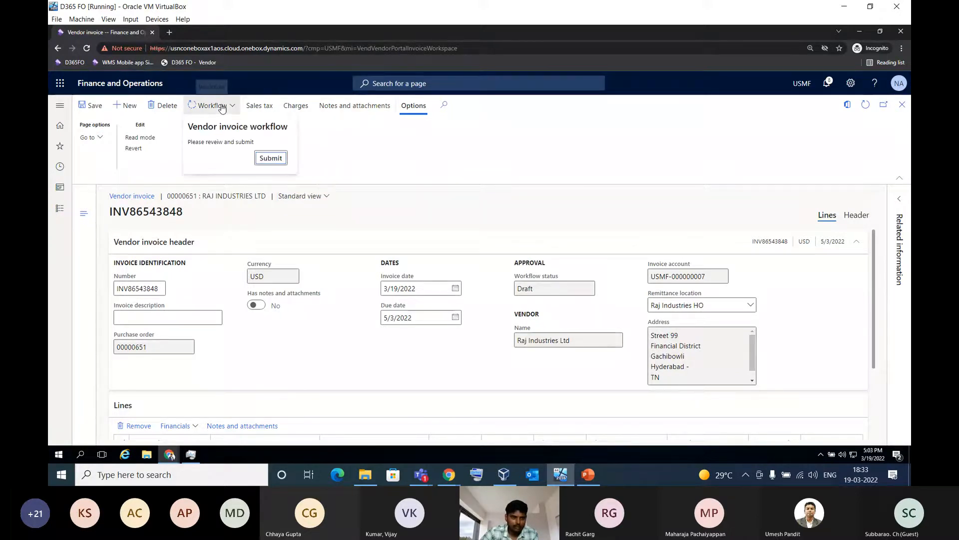
left_click(261, 168)
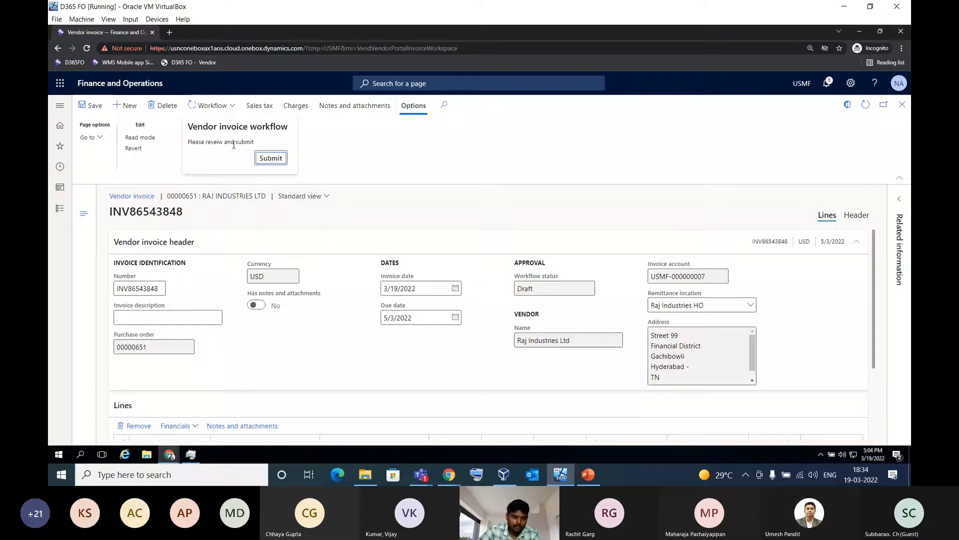
left_click(272, 159)
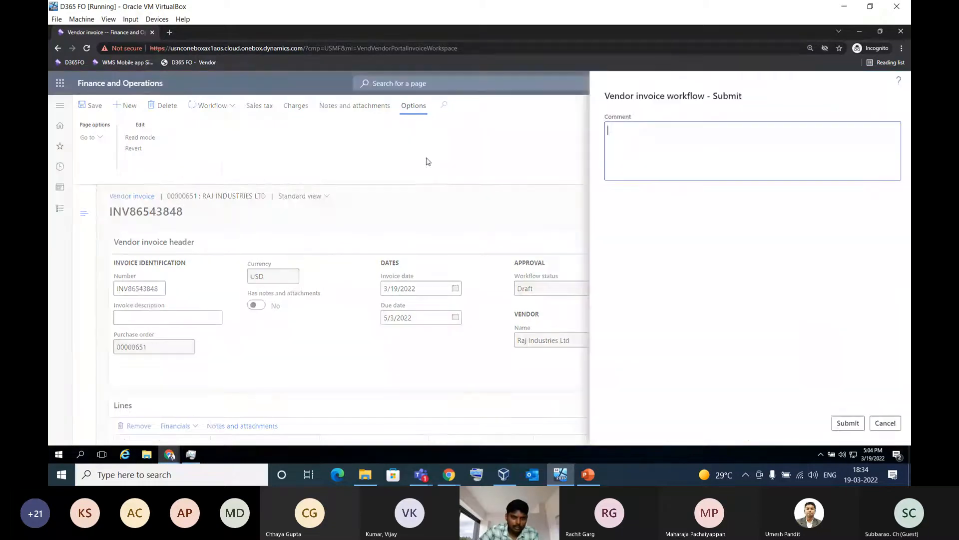
left_click(847, 423)
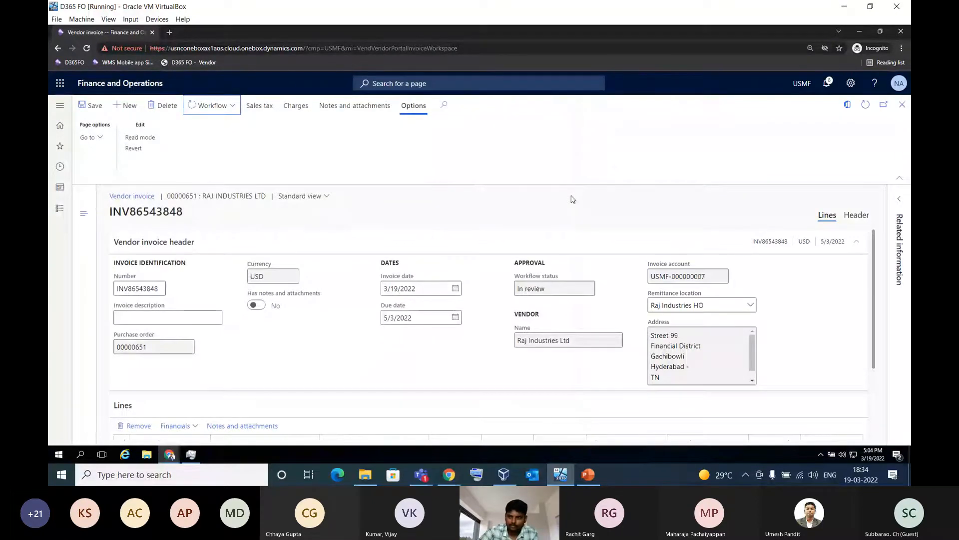
left_click(902, 105)
left_click(866, 107)
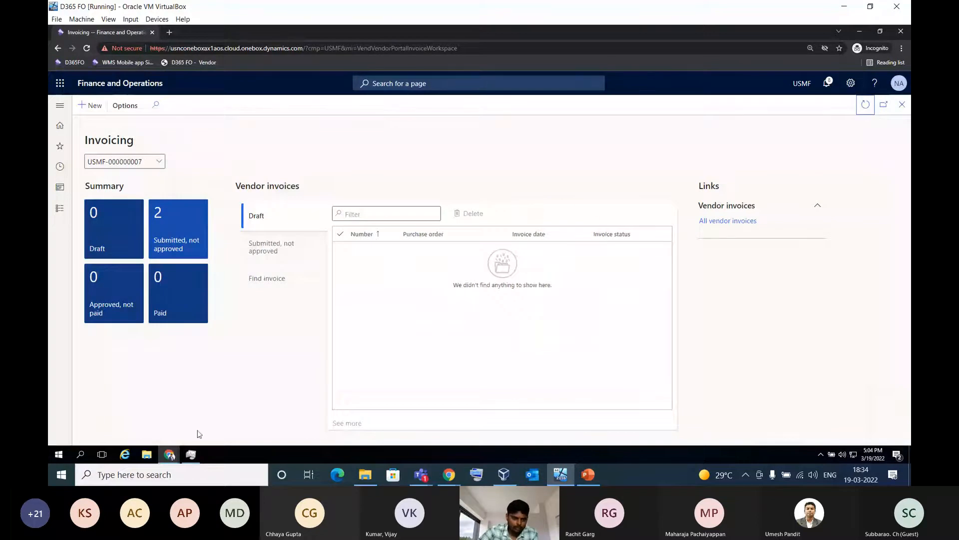
Switch to the buyer's browser session and open pending invoice INV86543848 from the Raj Industries Ltd purchase order
left_click(170, 455)
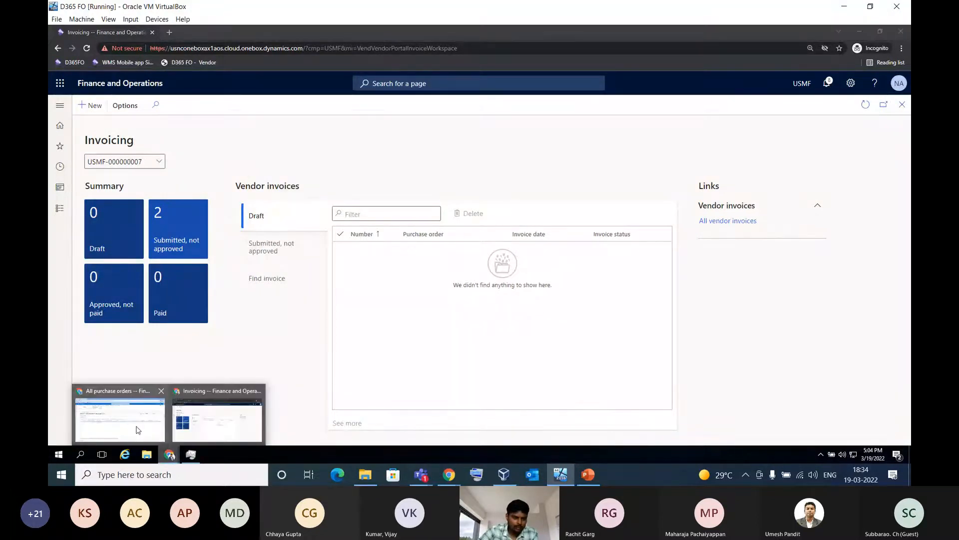
left_click(138, 429)
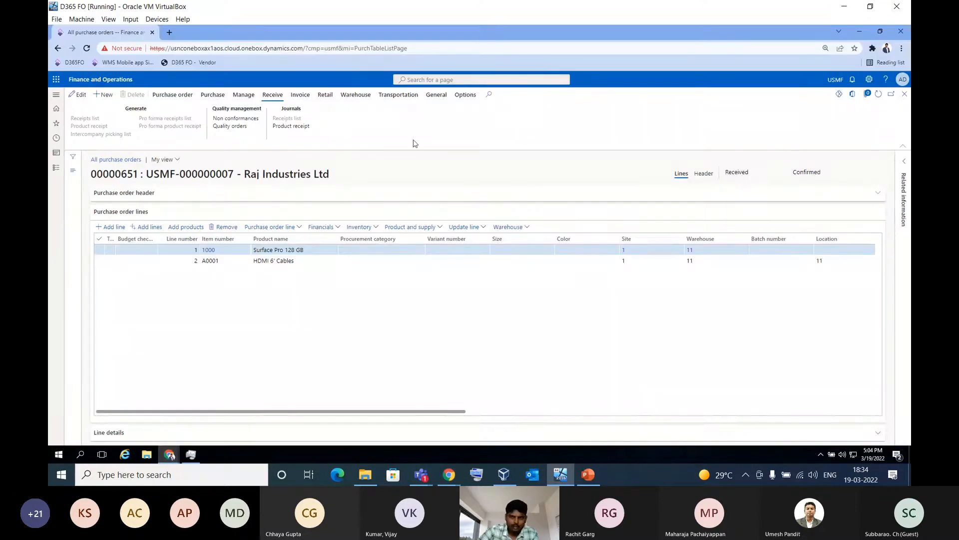
left_click(301, 95)
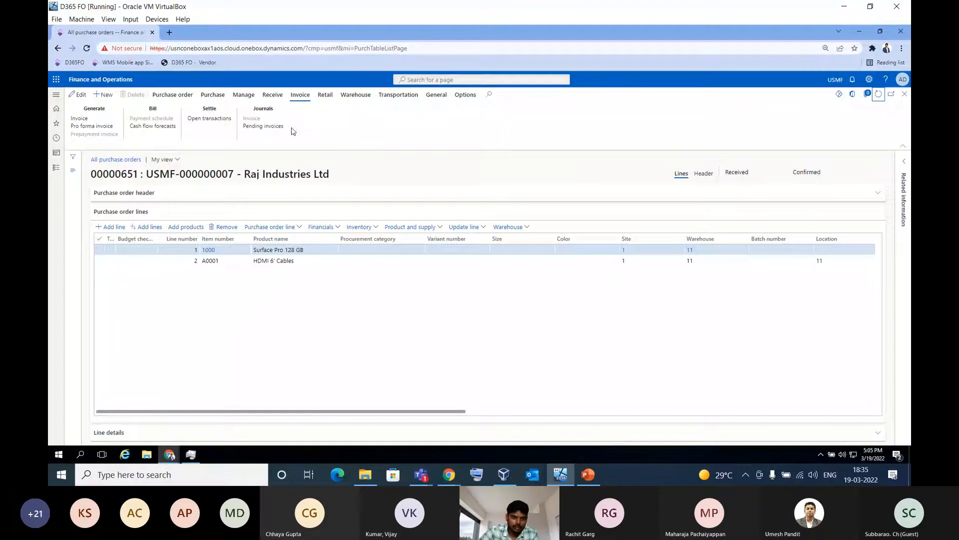
left_click(261, 128)
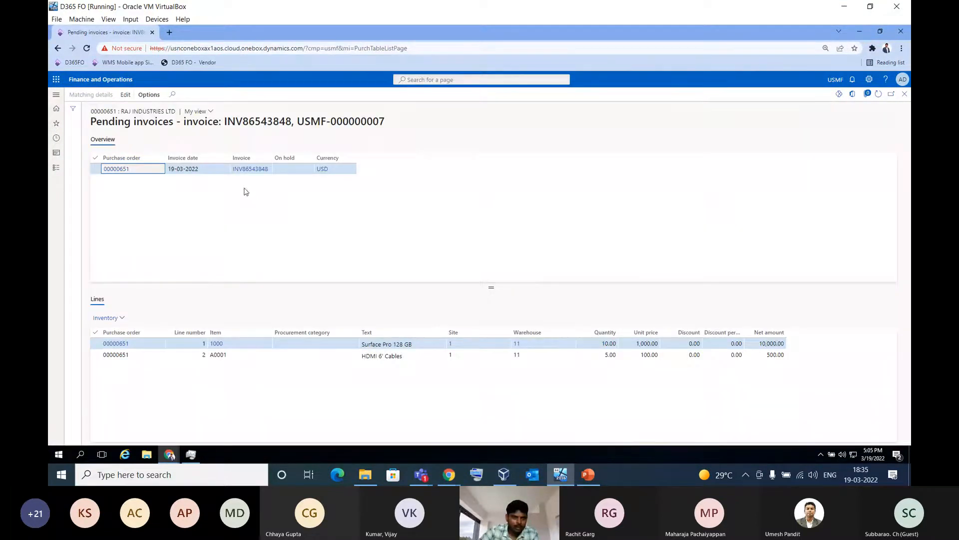
left_click(249, 171)
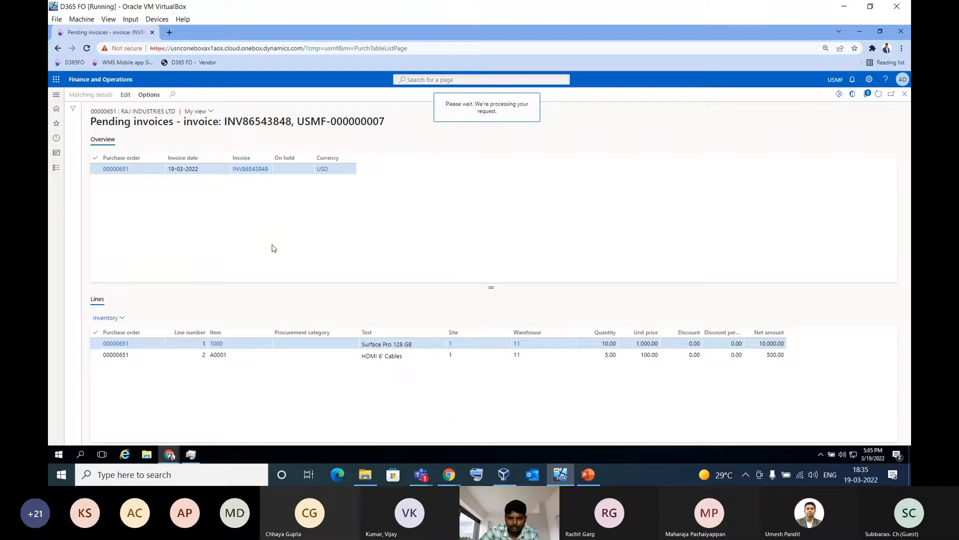
Approve the vendor invoice in its workflow without a comment, close it, and refresh the pending invoices list
left_click(420, 475)
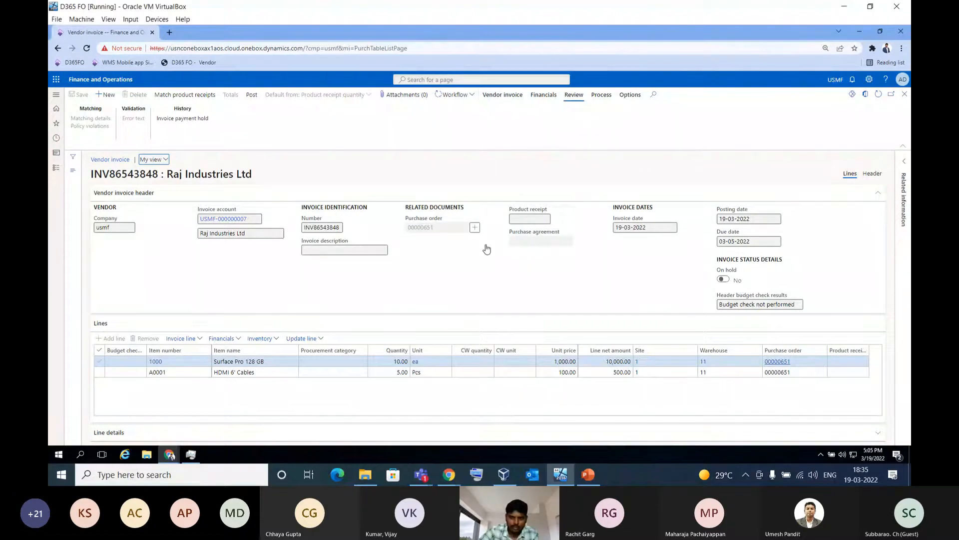
left_click(463, 94)
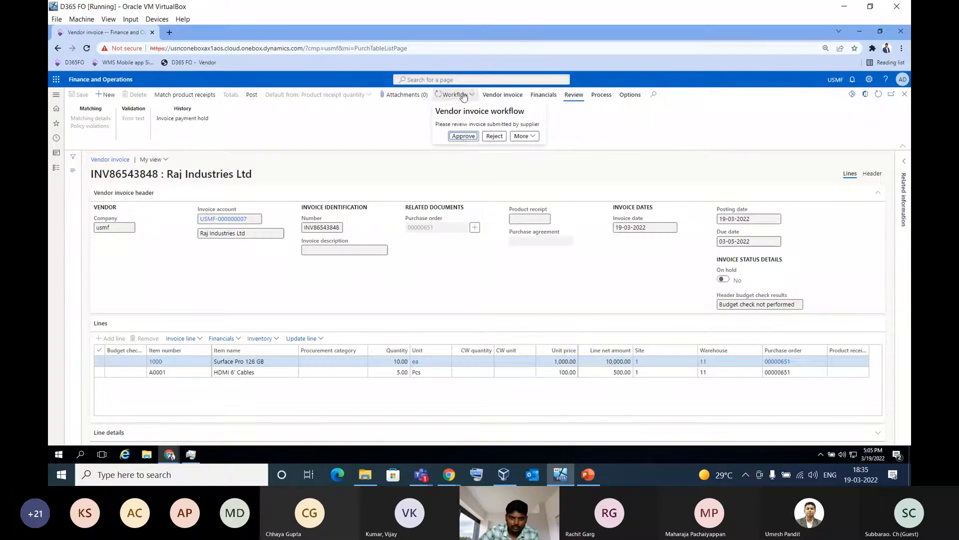
left_click(464, 136)
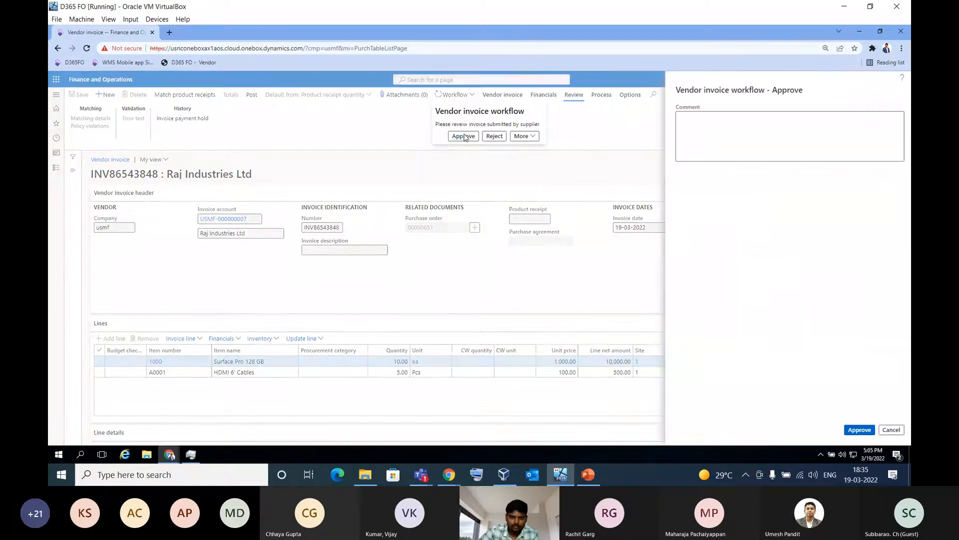
left_click(859, 430)
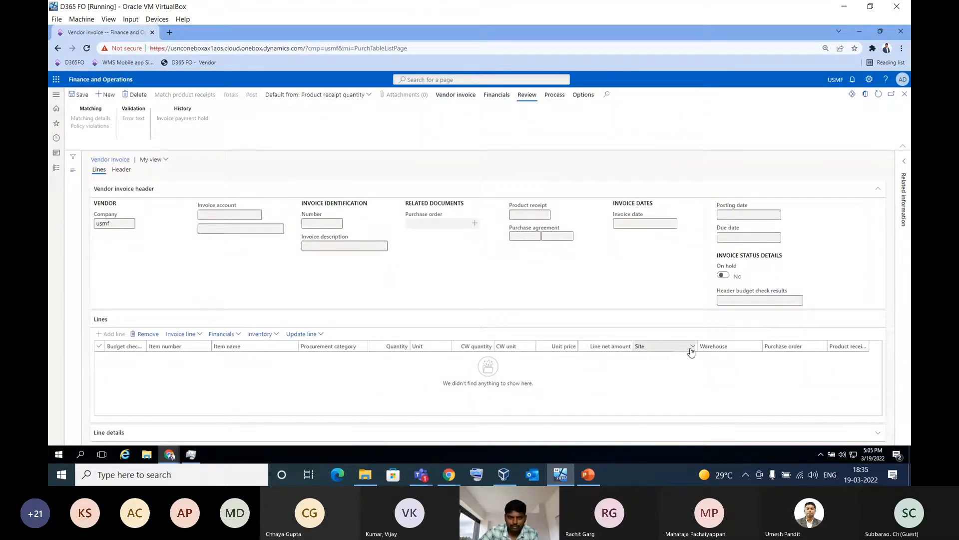
left_click(905, 100)
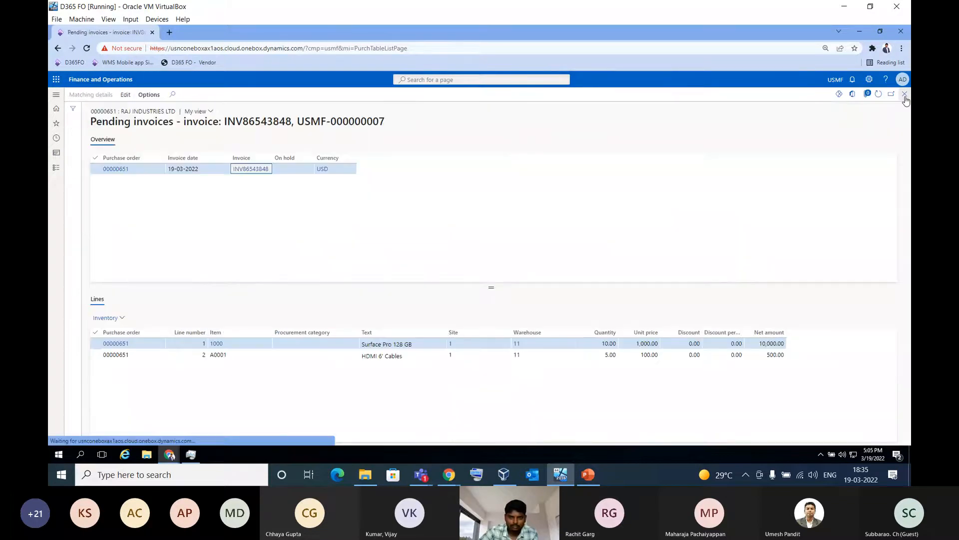
left_click(879, 97)
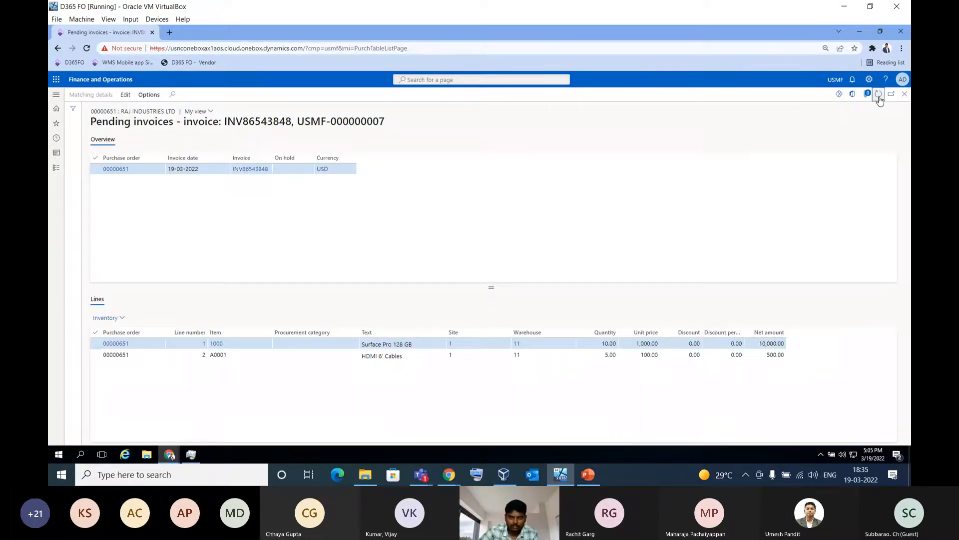
Reopen pending invoice INV86543848 and match product receipt DN84683135 to its Surface Pro 128 GB and HDMI 6' Cables lines
left_click(252, 169)
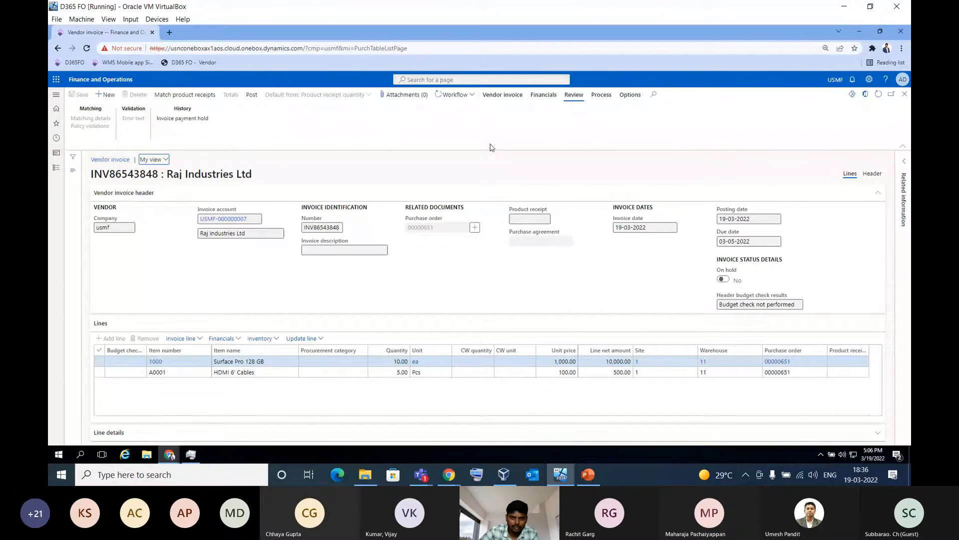
left_click(464, 99)
left_click(199, 96)
left_click(117, 325)
left_click(250, 201)
left_click(117, 326)
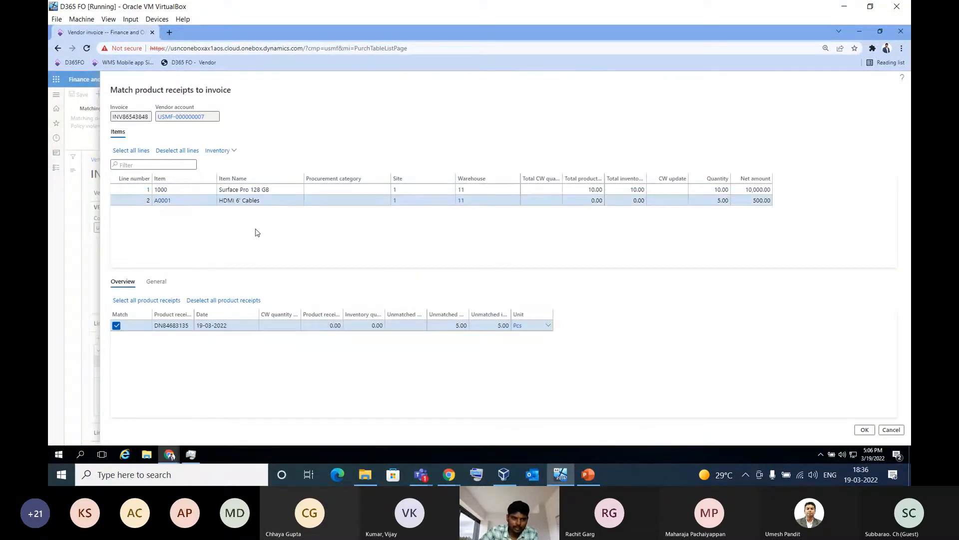
left_click(864, 430)
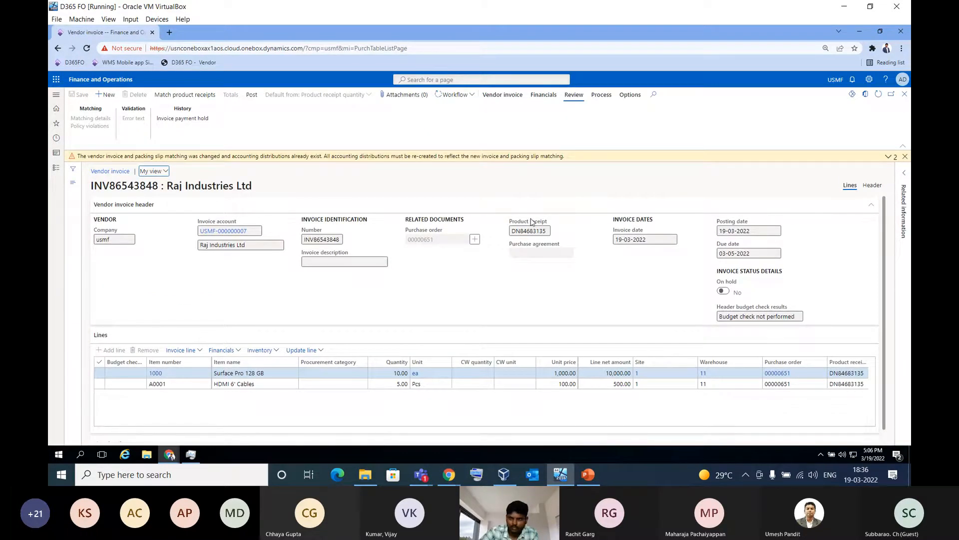
Expand and dismiss the matching warnings, refresh the vendor invoice, and open its workflow history to check the approval tracking
left_click(889, 156)
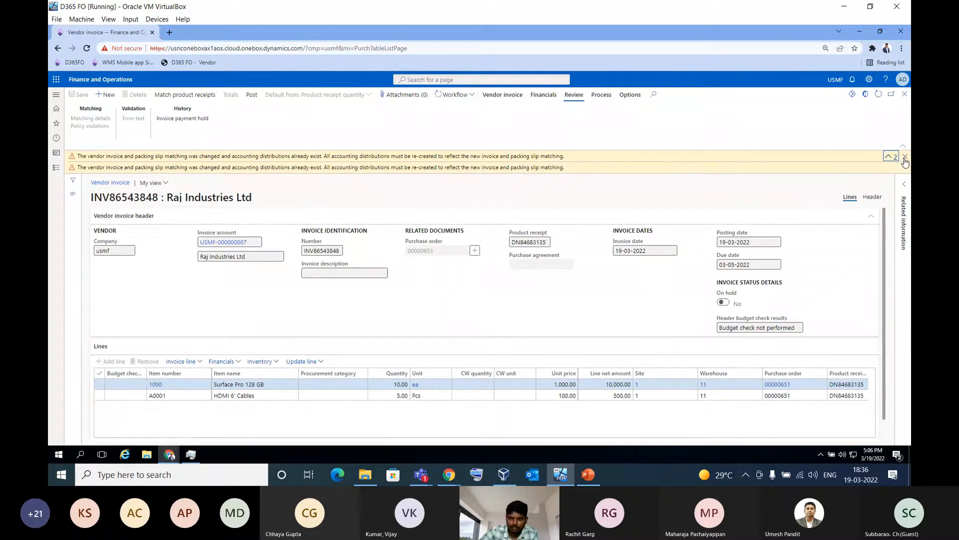
left_click(905, 157)
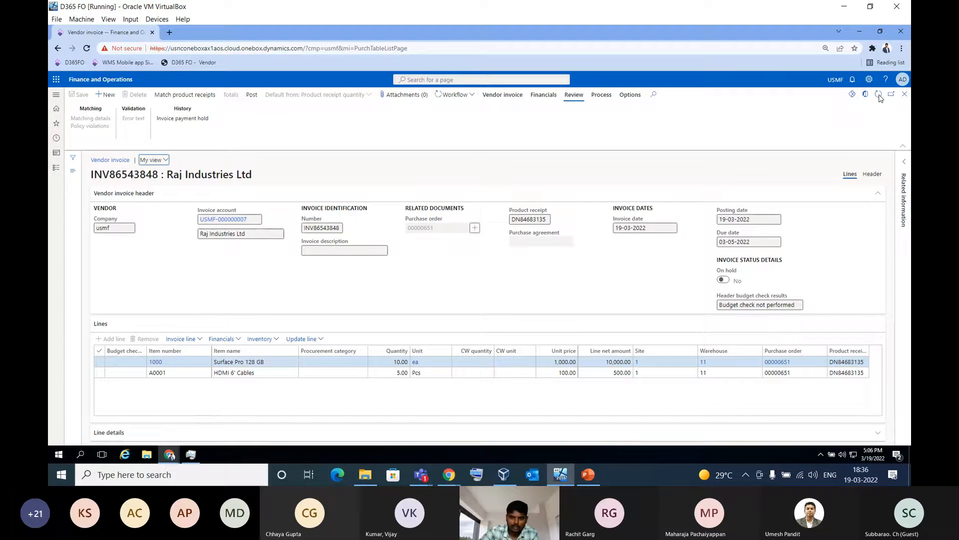
left_click(879, 95)
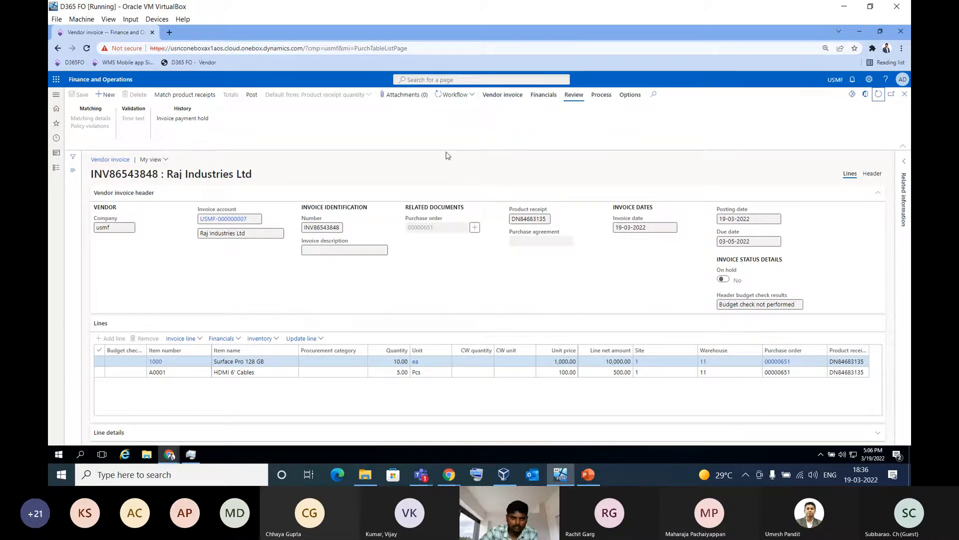
left_click(466, 97)
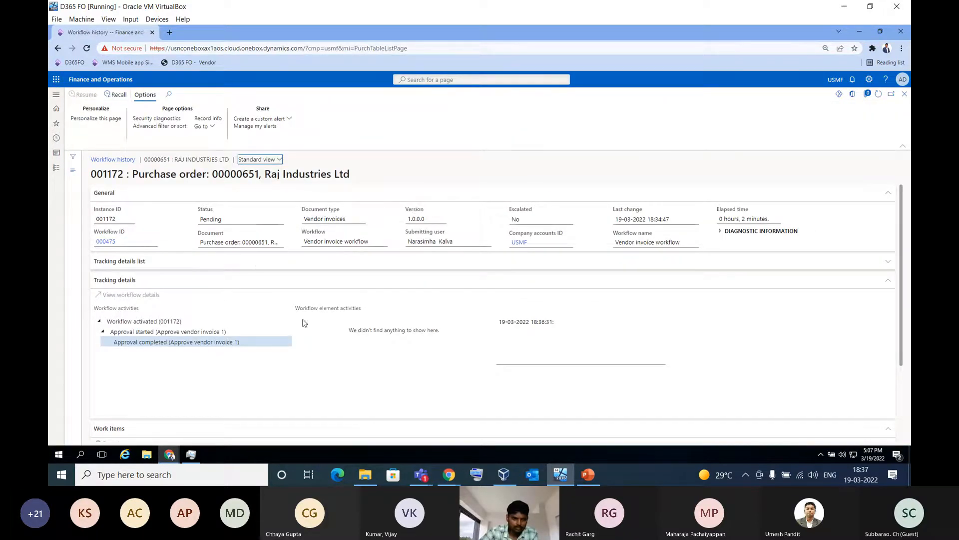
Refresh the vendor invoice's workflow history to follow the tracking details through automated posting, and close the history
scroll(309, 327, "down", 3)
scroll(321, 323, "up", 3)
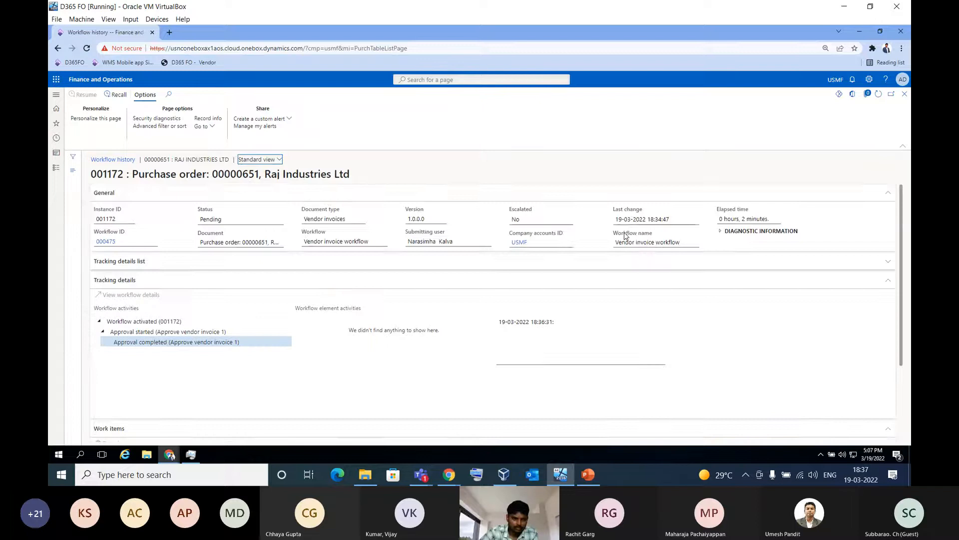
left_click(878, 94)
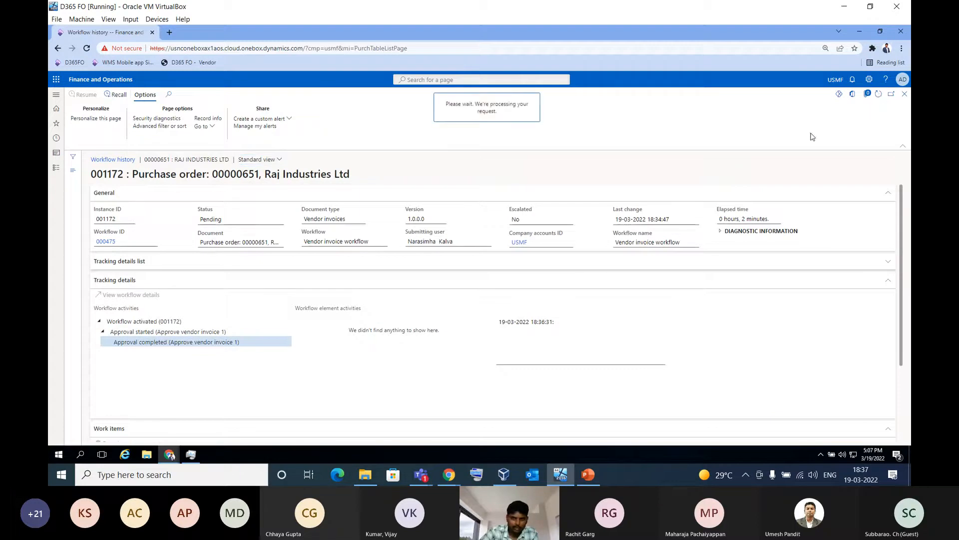
left_click(880, 98)
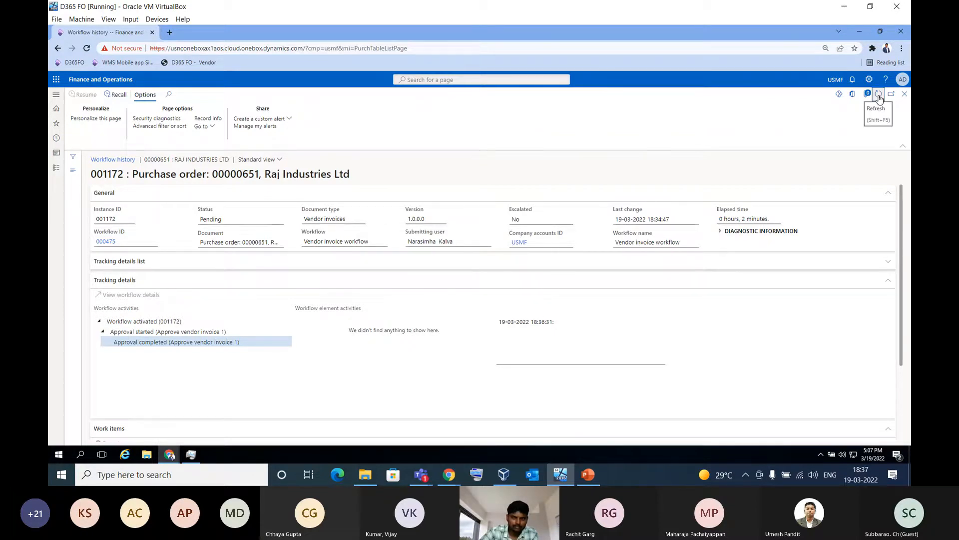
left_click(880, 99)
left_click(879, 98)
left_click(879, 97)
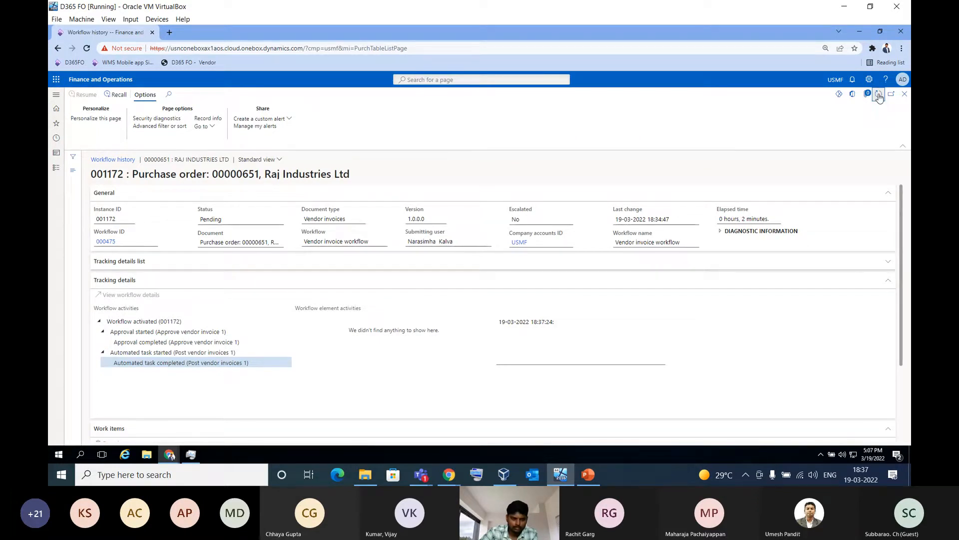
left_click(879, 96)
left_click(879, 97)
left_click(904, 97)
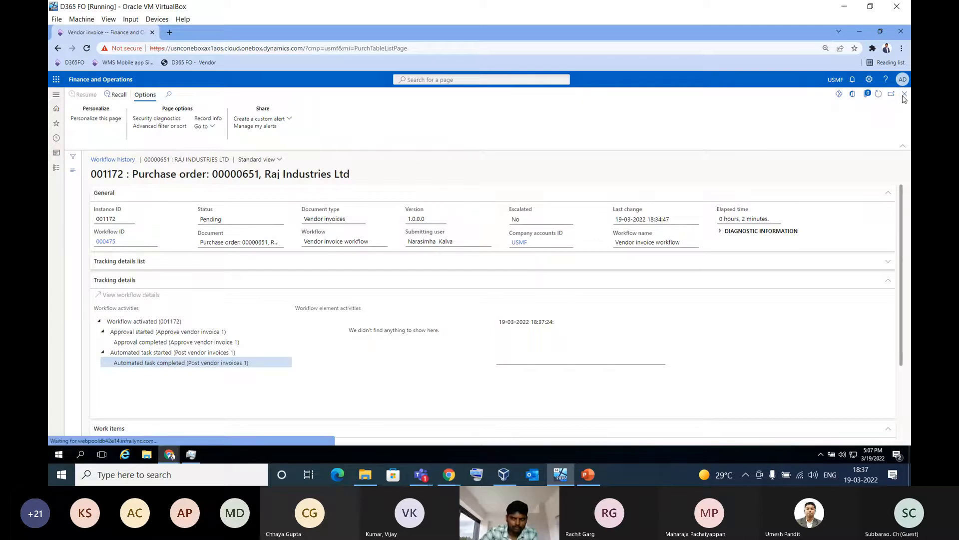
Refresh and close the vendor invoice and its pending invoices list, and review the Raj Industries Ltd purchase order's invoice journal
left_click(879, 97)
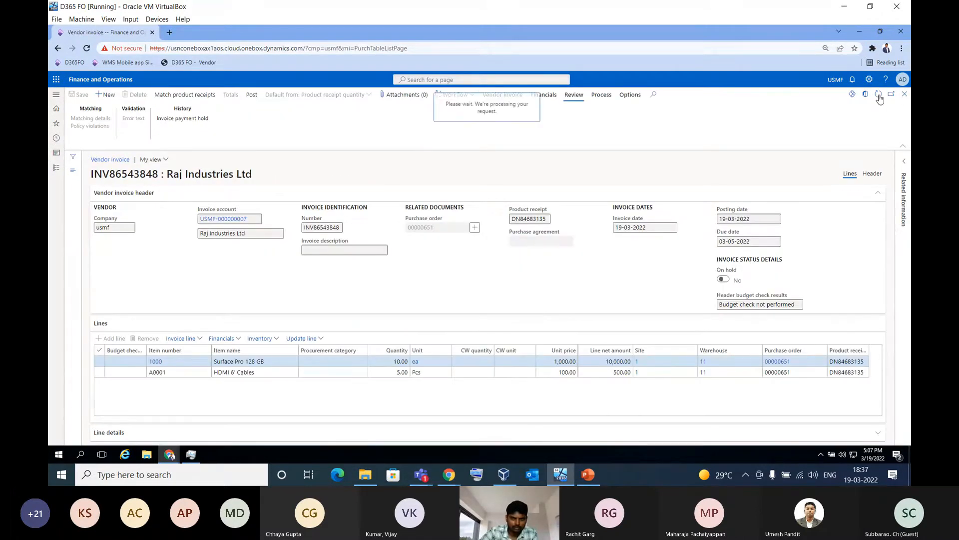
left_click(904, 95)
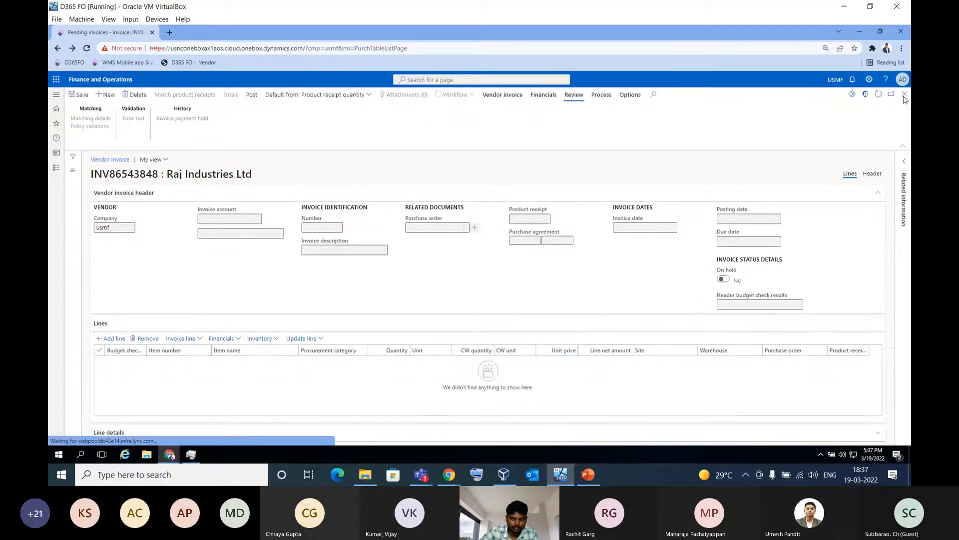
left_click(879, 98)
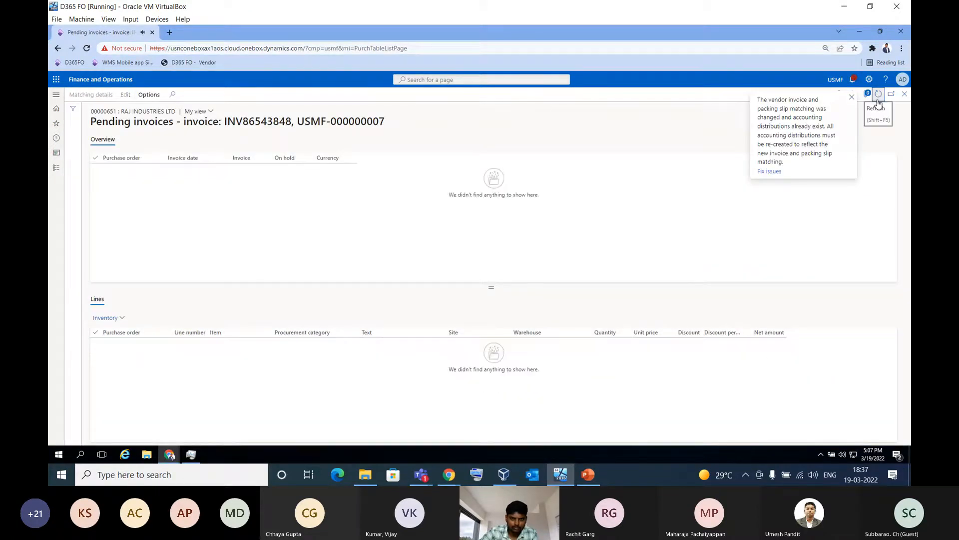
left_click(905, 95)
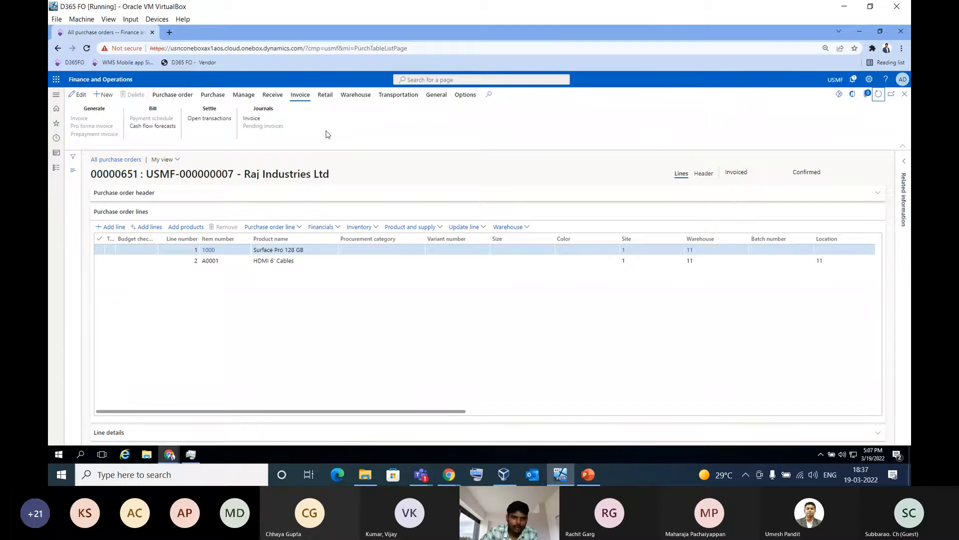
left_click(252, 120)
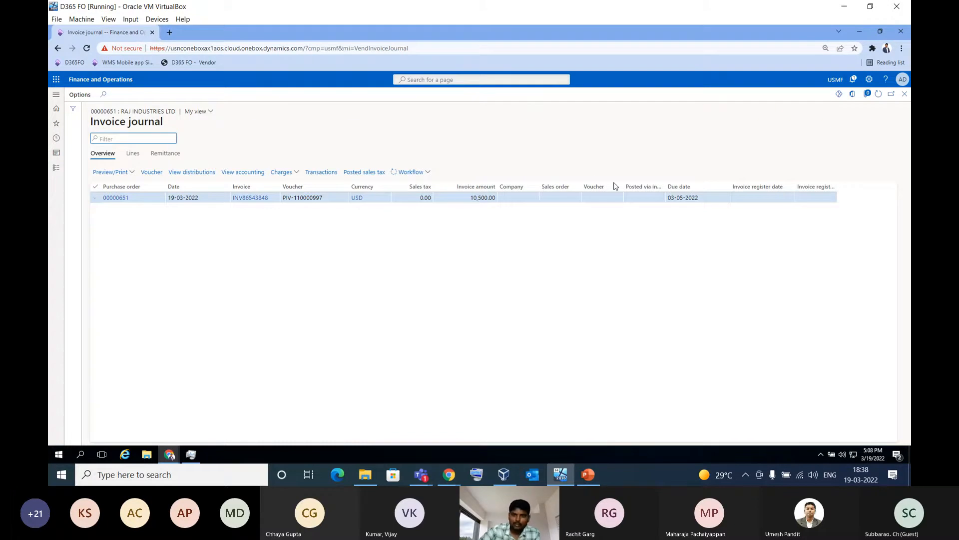
left_click(905, 95)
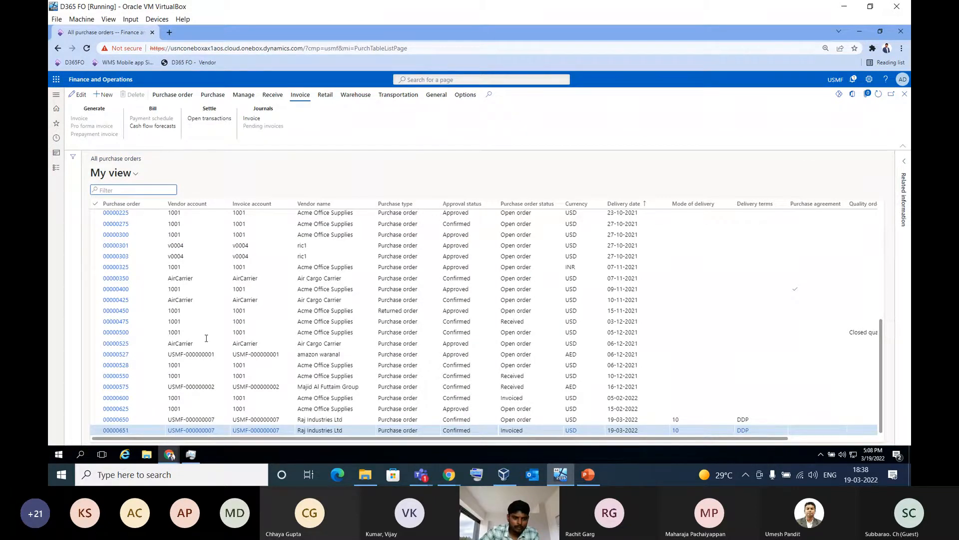
Switch to the vendor's browser session and reopen the Invoicing workspace from the dashboard
left_click(169, 455)
left_click(219, 415)
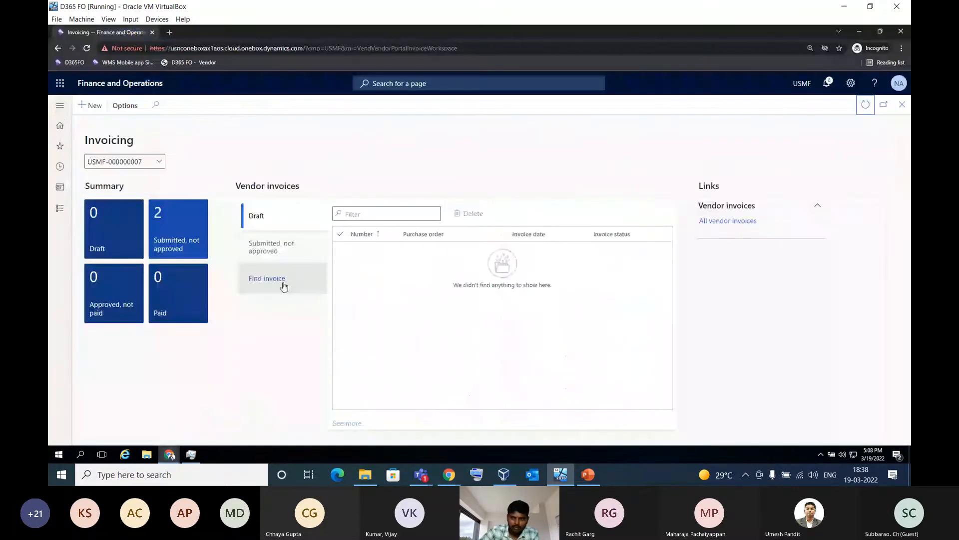
left_click(902, 106)
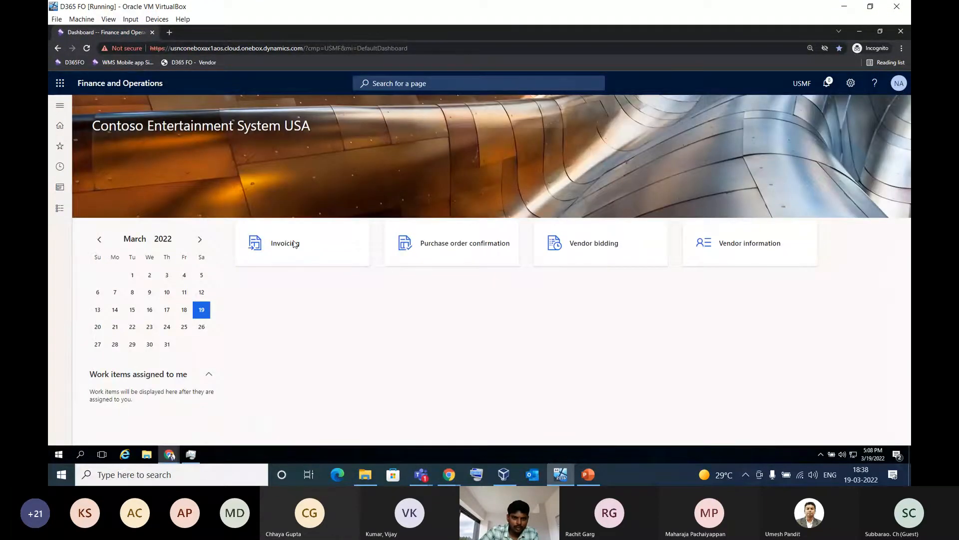
left_click(295, 244)
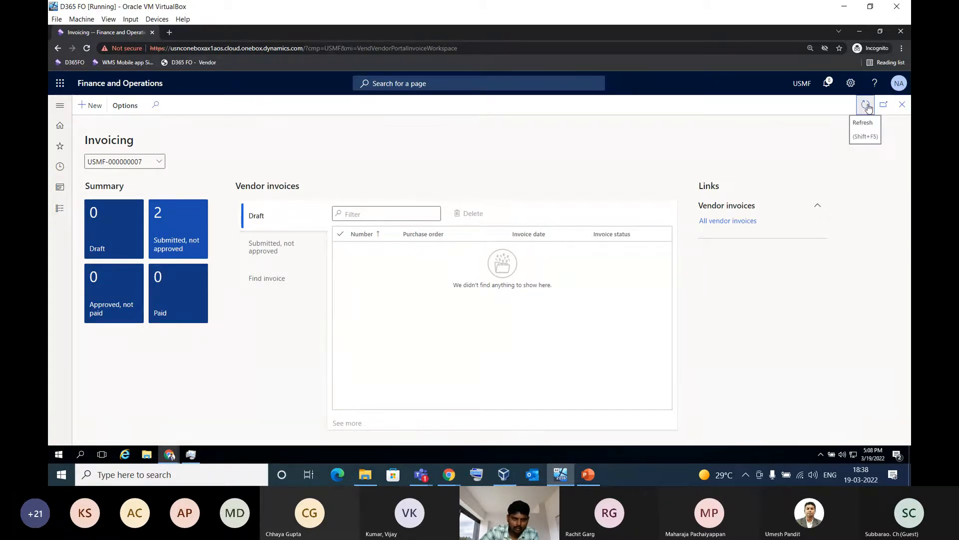
Check the vendor's Paid invoices list with its payment information, close it, and refresh the Invoicing workspace
left_click(182, 301)
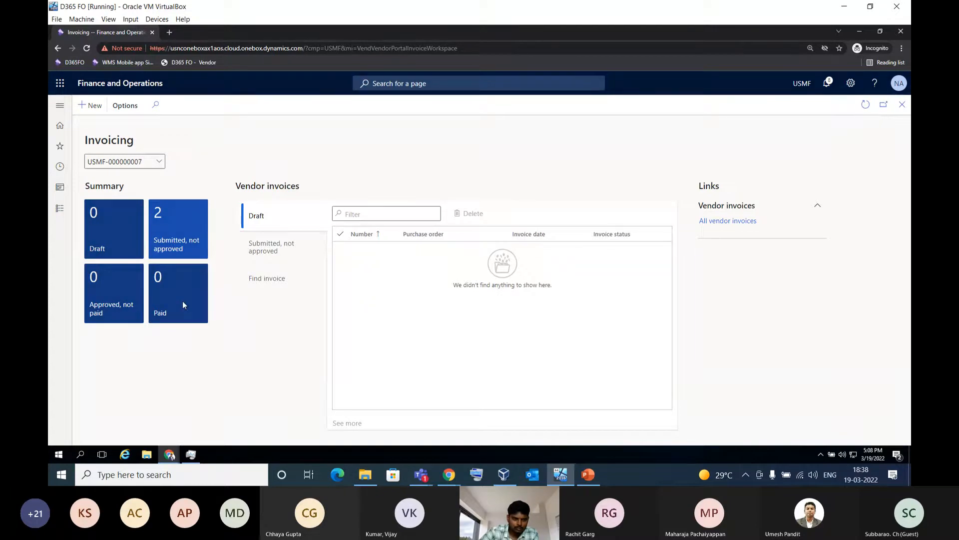
left_click(900, 110)
left_click(171, 304)
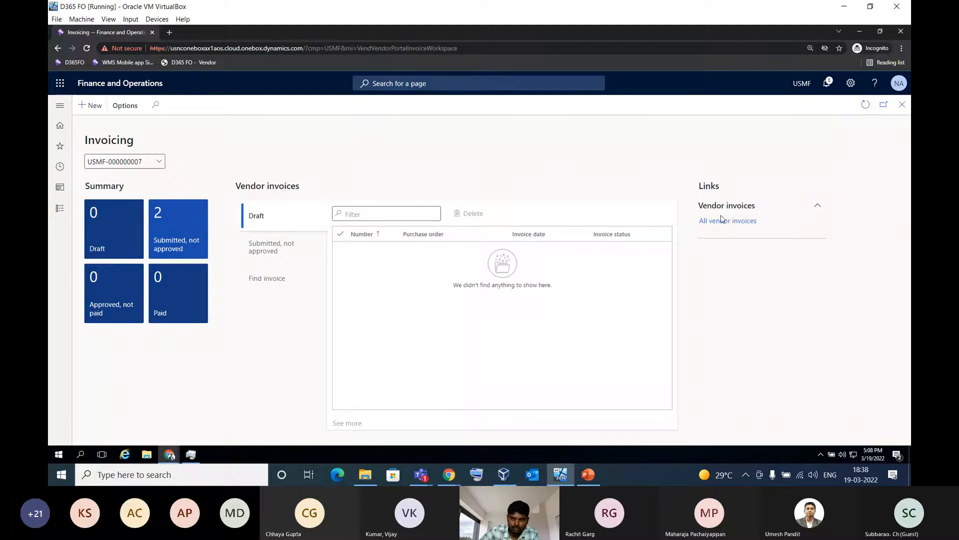
left_click(897, 136)
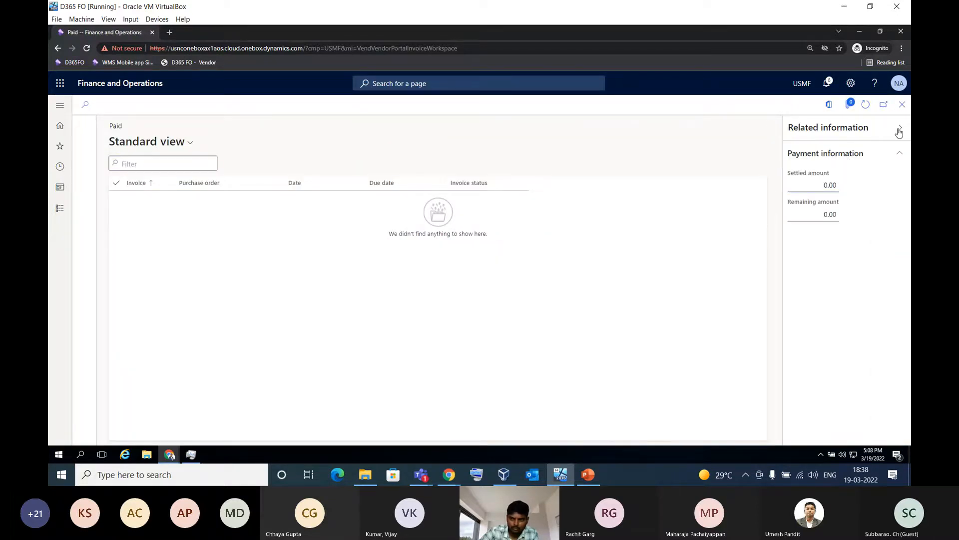
left_click(899, 128)
left_click(902, 104)
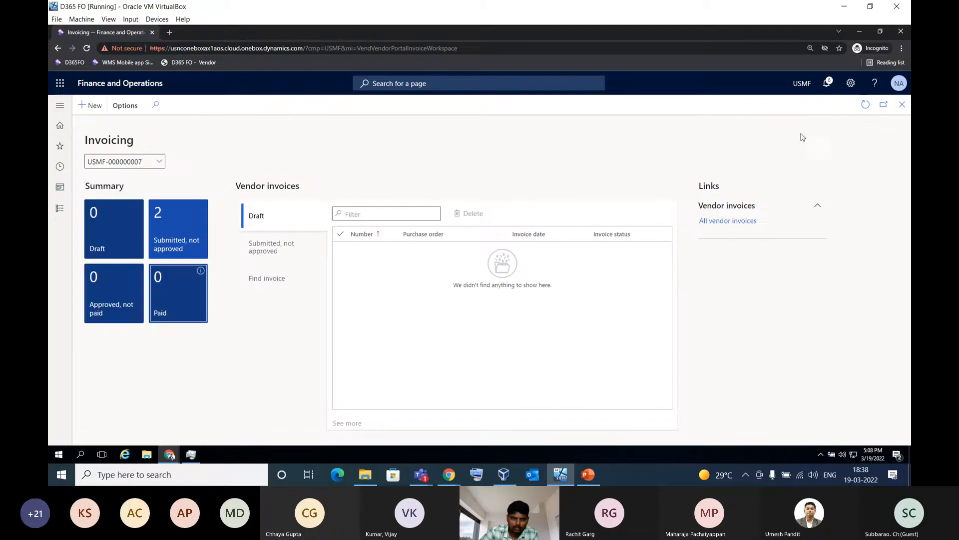
left_click(865, 105)
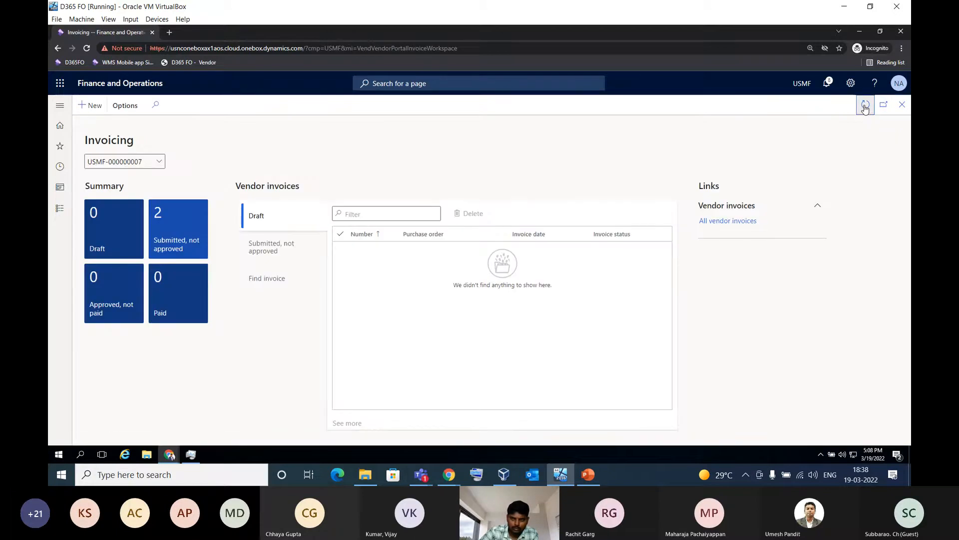
Open all vendor invoices, review the status and payment information of INV86543848, and return to the dashboard
left_click(725, 221)
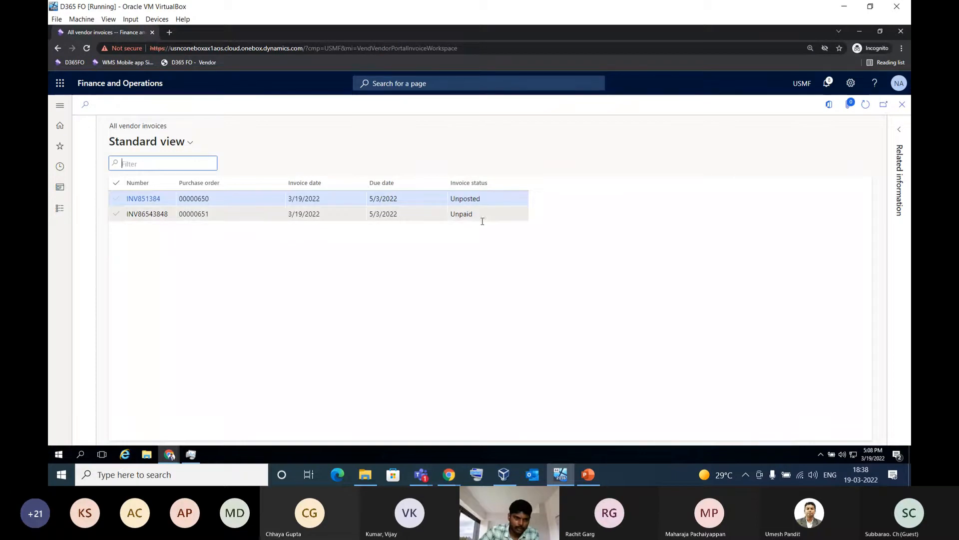
left_click(203, 215)
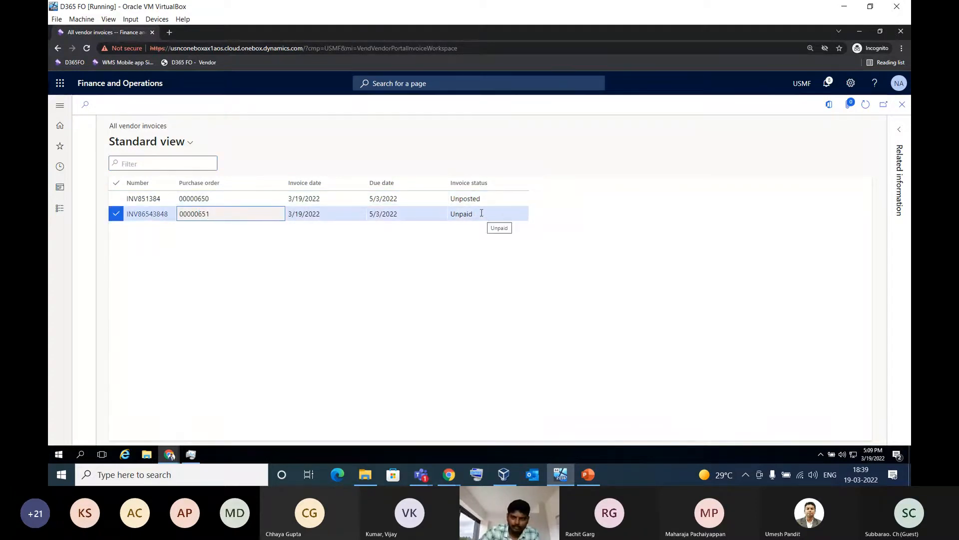
left_click(899, 129)
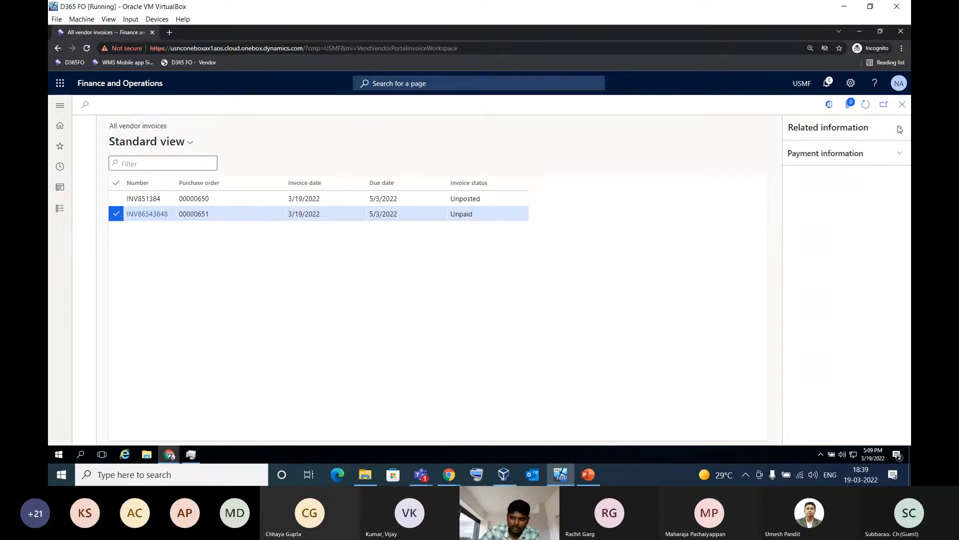
left_click(871, 157)
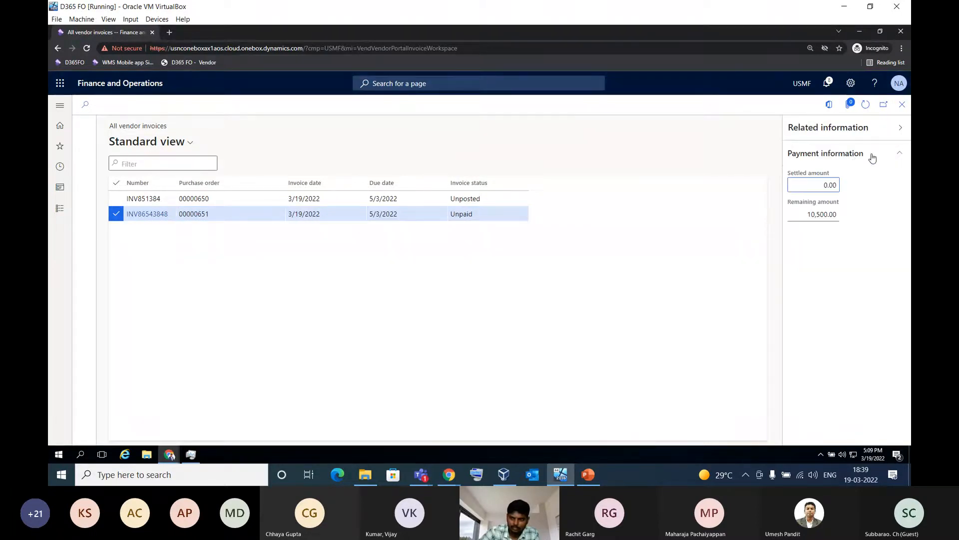
left_click_drag(807, 214, 849, 218)
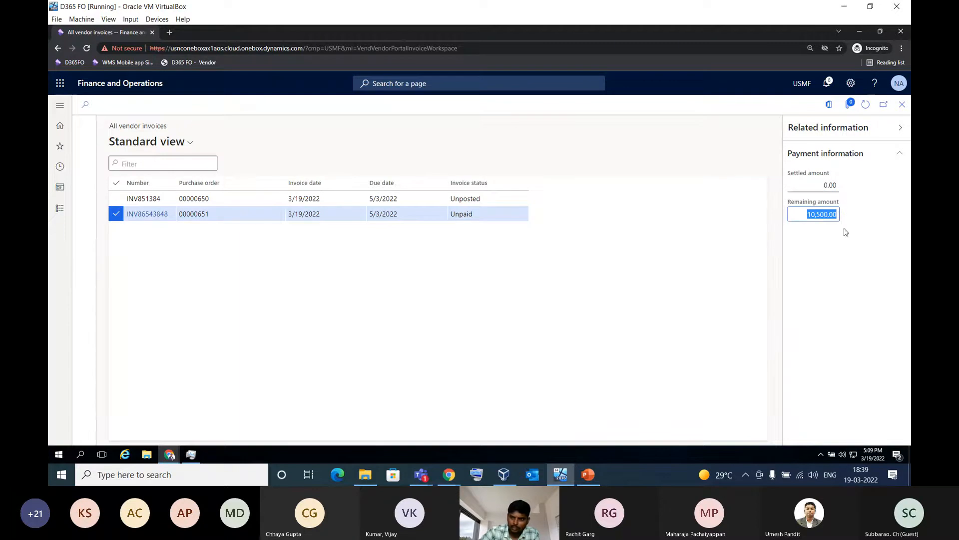
left_click(820, 246)
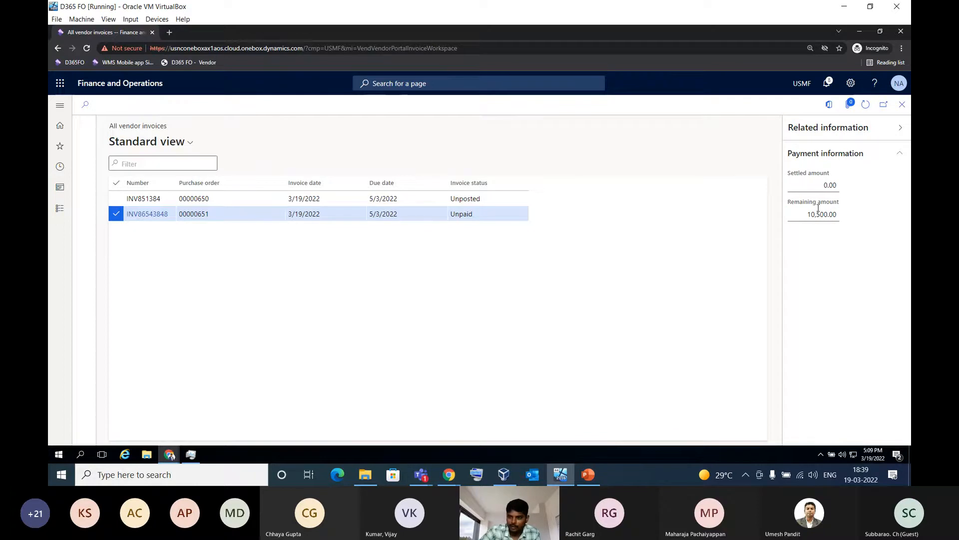
left_click(902, 130)
left_click(902, 105)
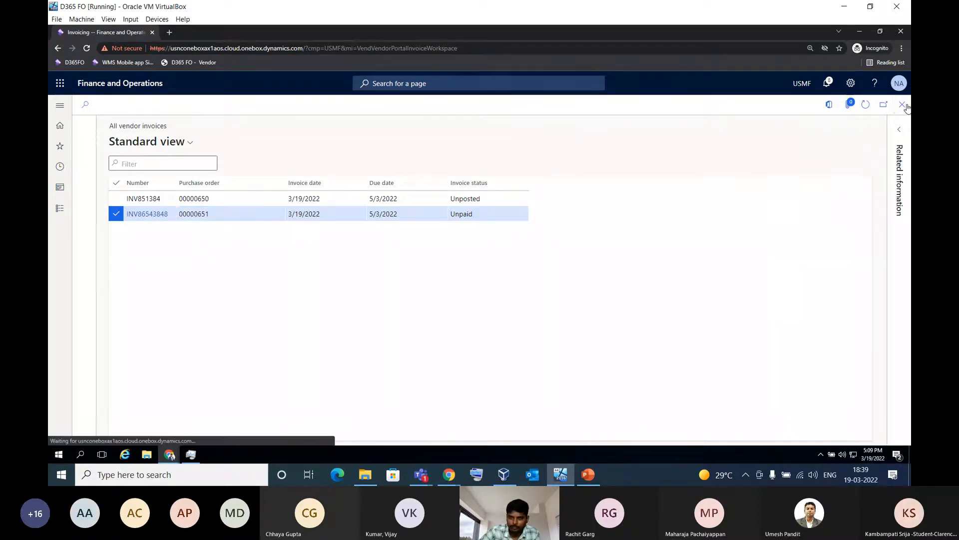
left_click(902, 105)
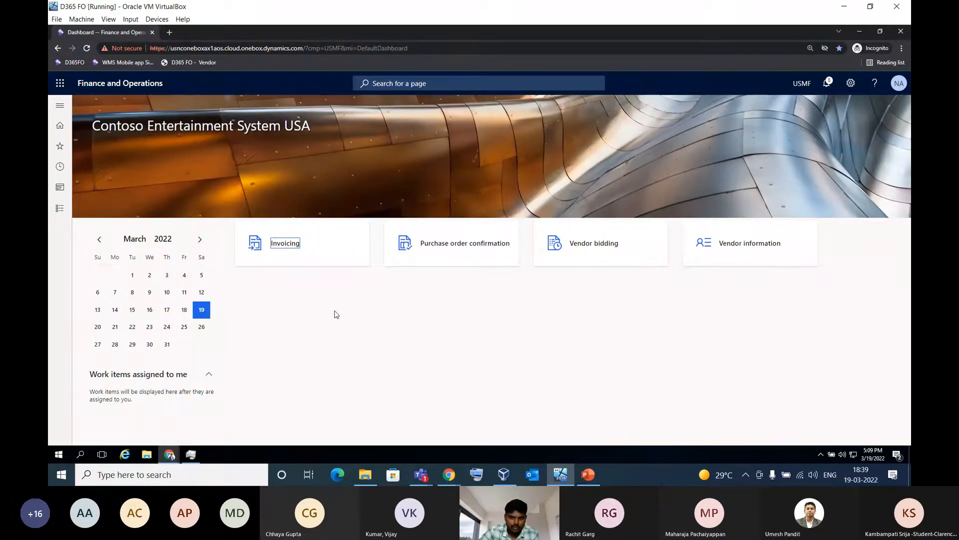
View the on-hand consignment inventory page in the Vendor collaboration module and close it
left_click(59, 208)
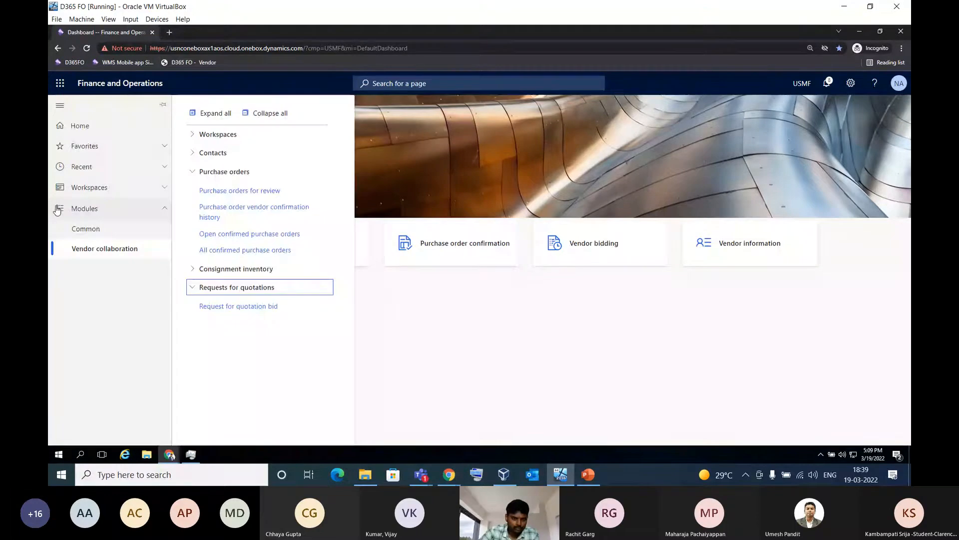
left_click(225, 171)
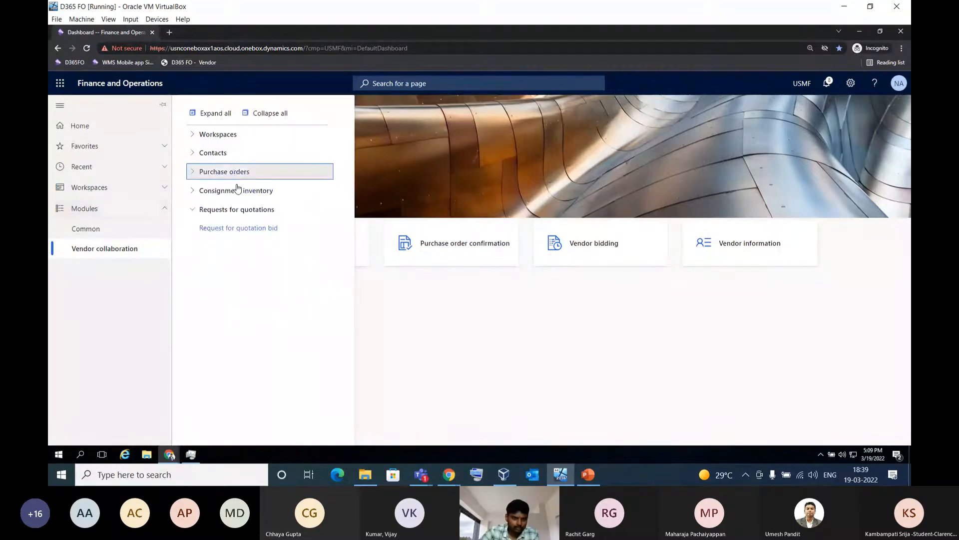
left_click(238, 191)
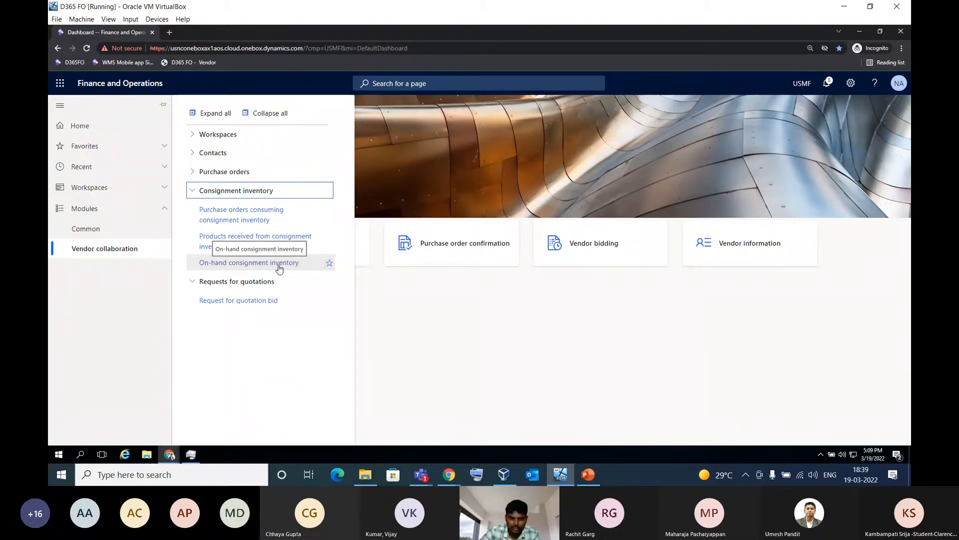
left_click(249, 265)
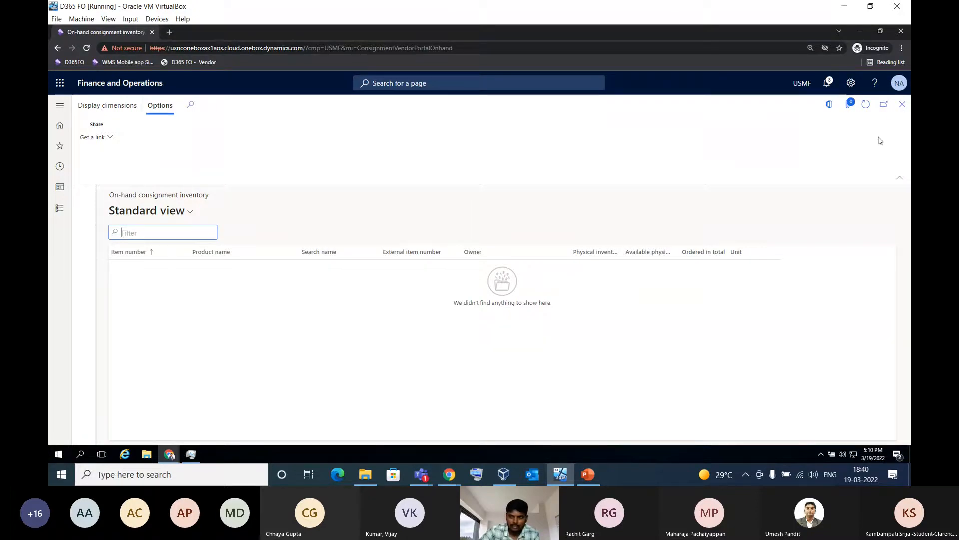
left_click(902, 105)
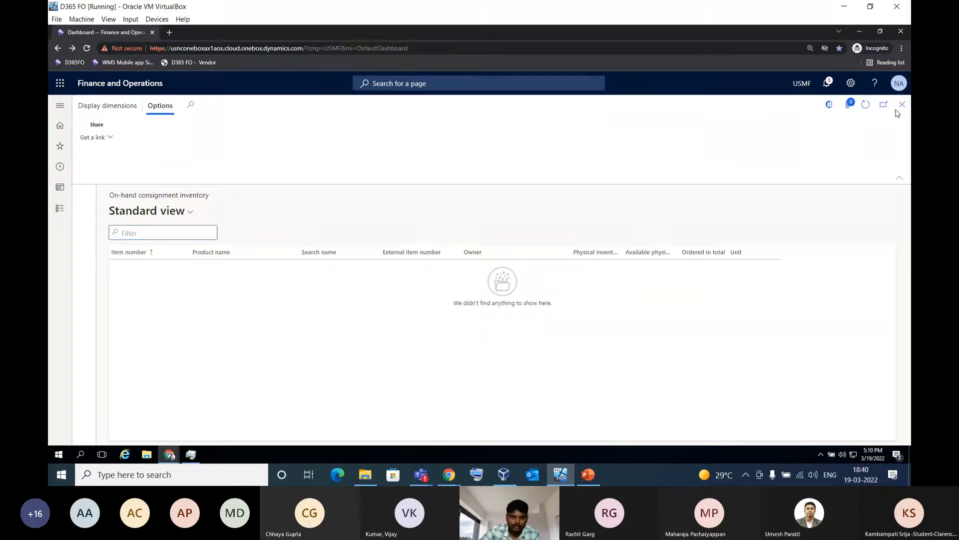
Switch to the administrator's browser session and open Inventory owners under the Inventory management tracking dimension inquiries
left_click(170, 454)
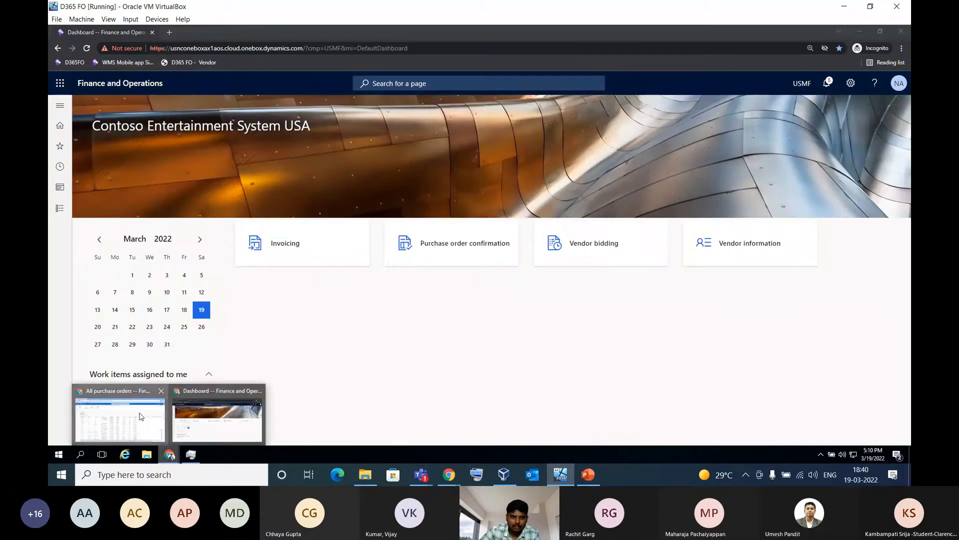
left_click(140, 416)
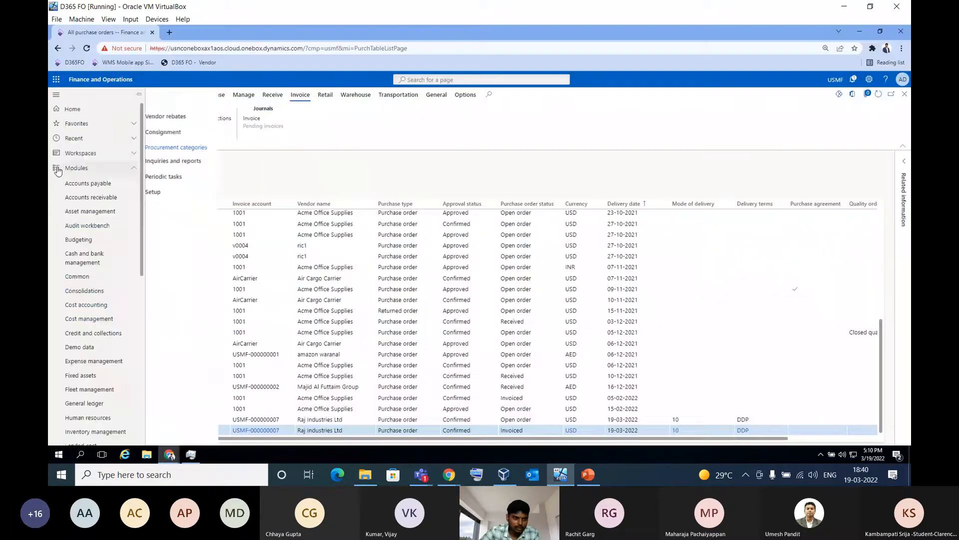
left_click_drag(138, 167, 141, 272)
left_click(220, 101)
left_click_drag(142, 219, 141, 251)
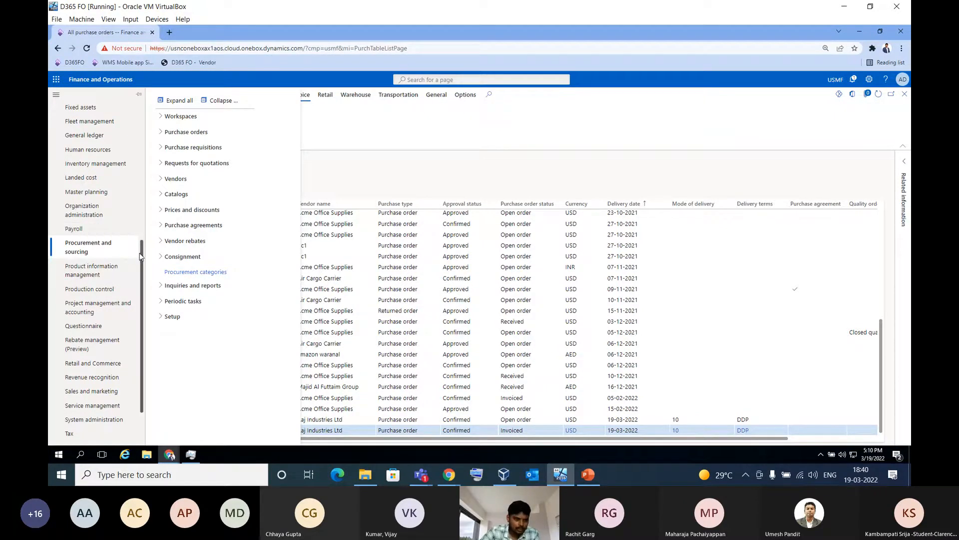
left_click_drag(141, 256, 108, 223)
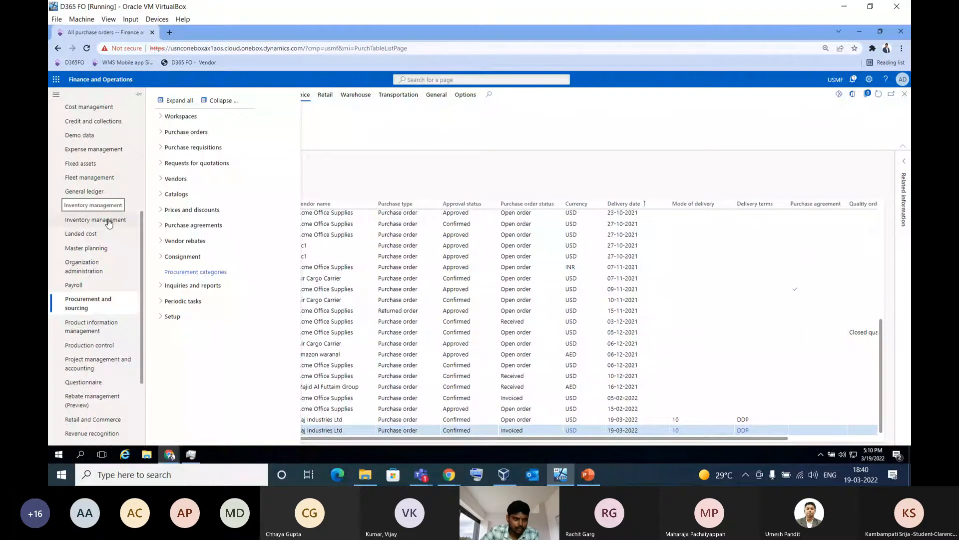
left_click(109, 221)
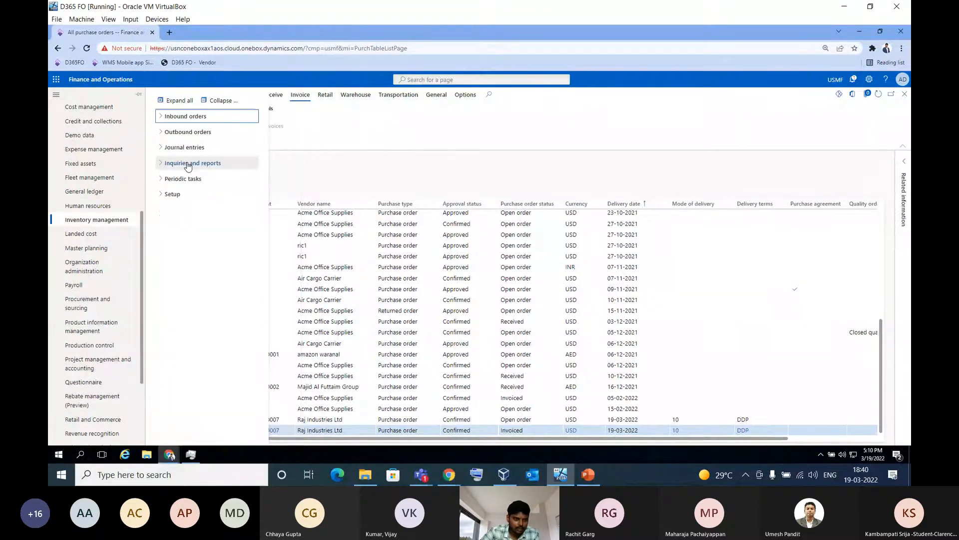
left_click(188, 165)
left_click(202, 235)
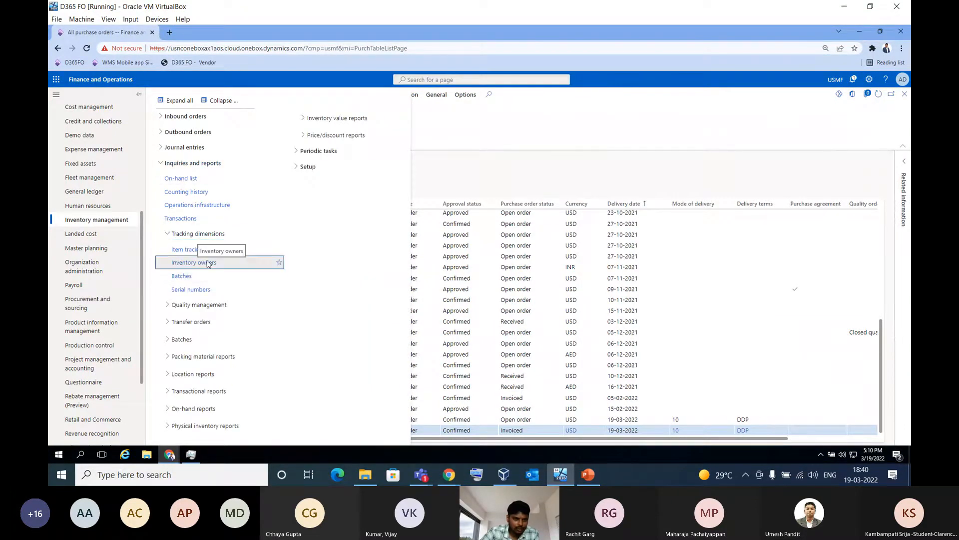
left_click(229, 263)
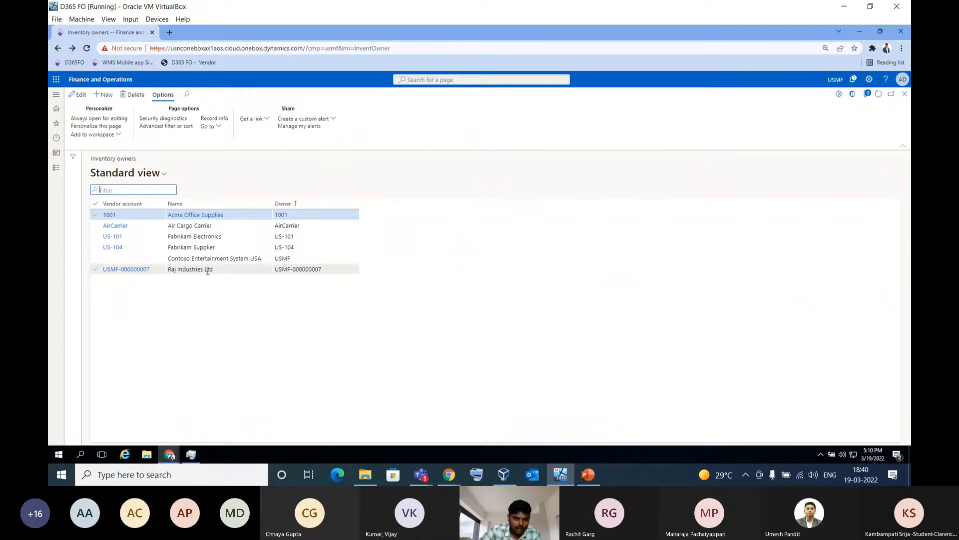
Select the Raj Industries Ltd owner record, try adding a new inventory owner line, discard it, and close the page
left_click(156, 269)
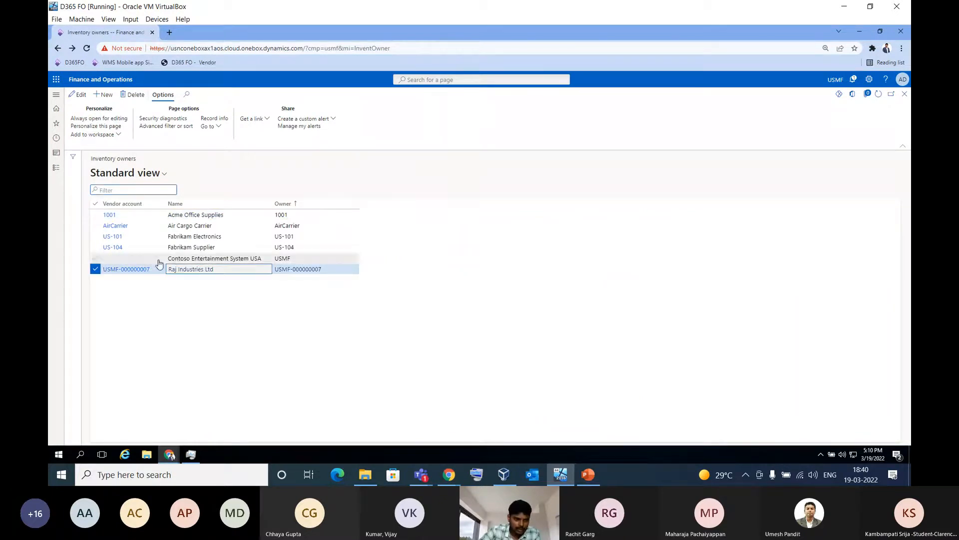
left_click(106, 97)
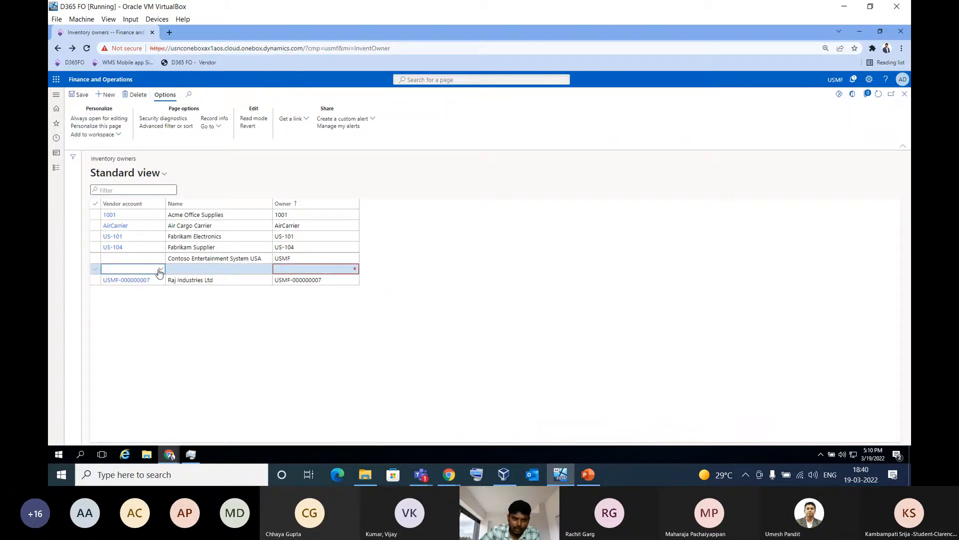
left_click(138, 97)
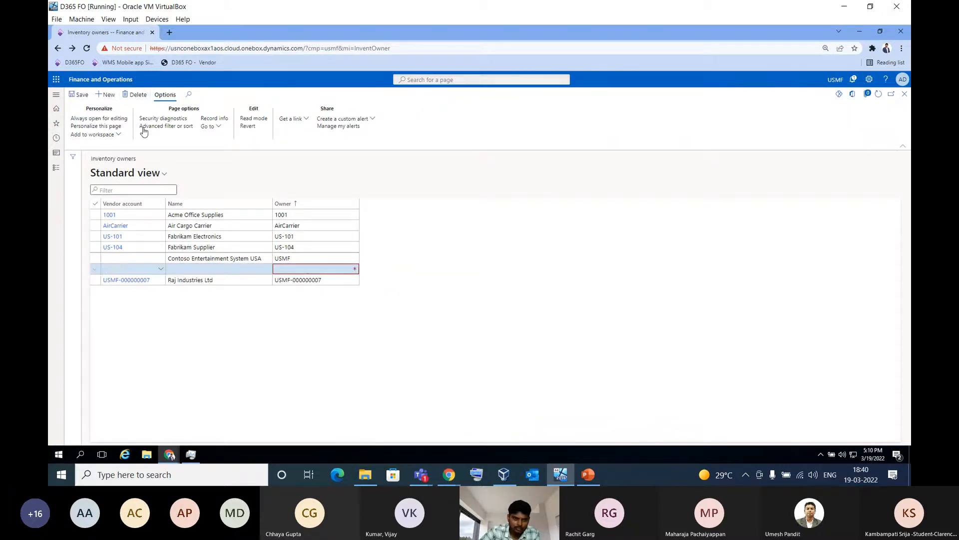
left_click(906, 97)
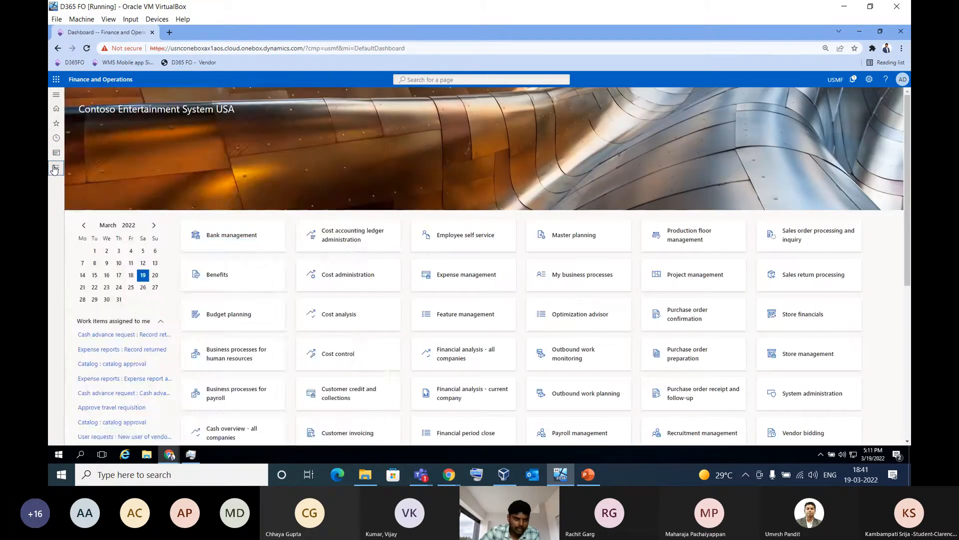
Open the Consignment replenishment orders page in the Procurement and sourcing module
left_click(56, 167)
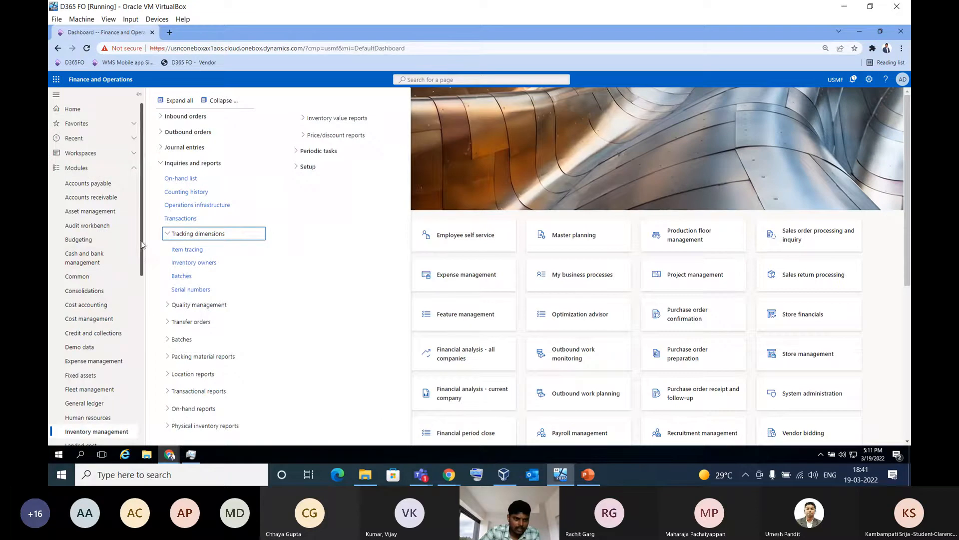
left_click_drag(142, 251, 144, 254)
scroll(144, 254, "down", 2)
left_click(220, 100)
scroll(123, 245, "down", 3)
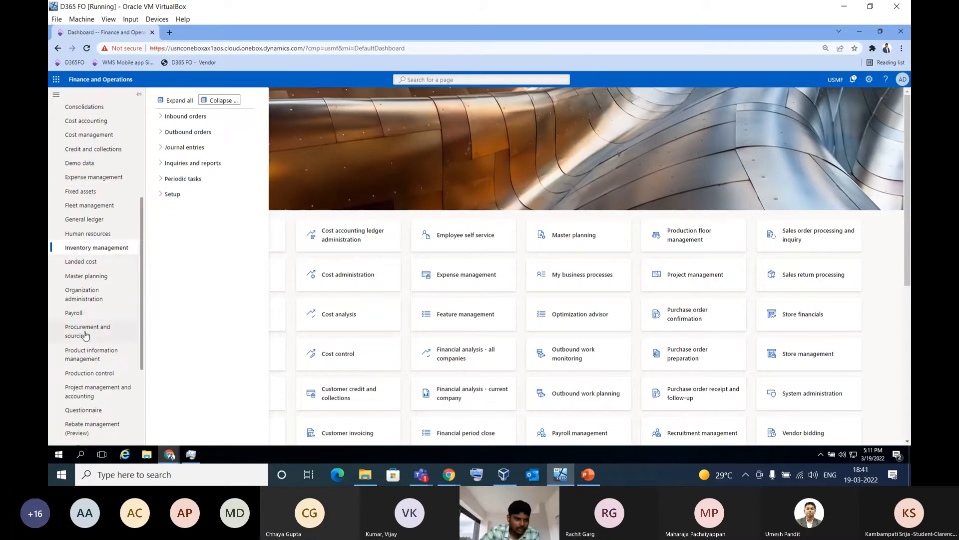
left_click(86, 334)
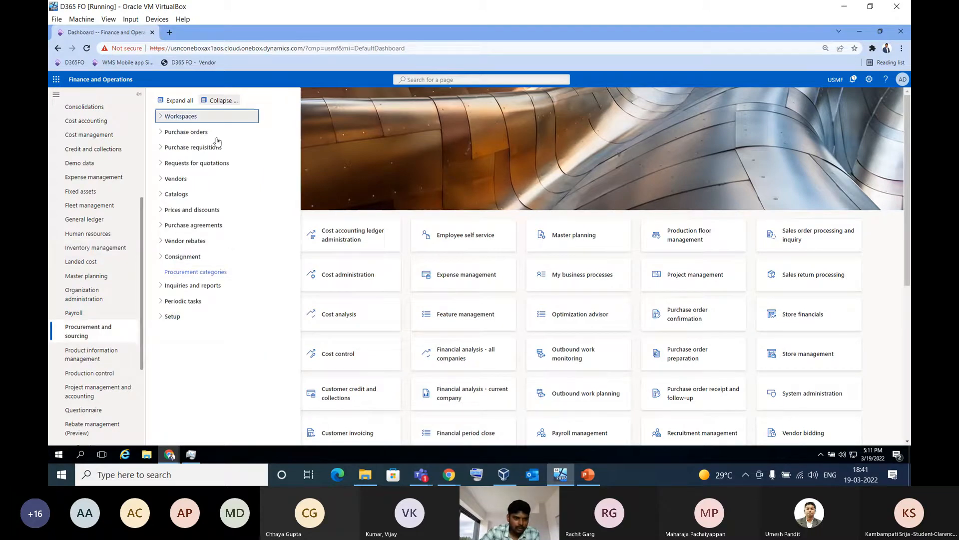
left_click(180, 258)
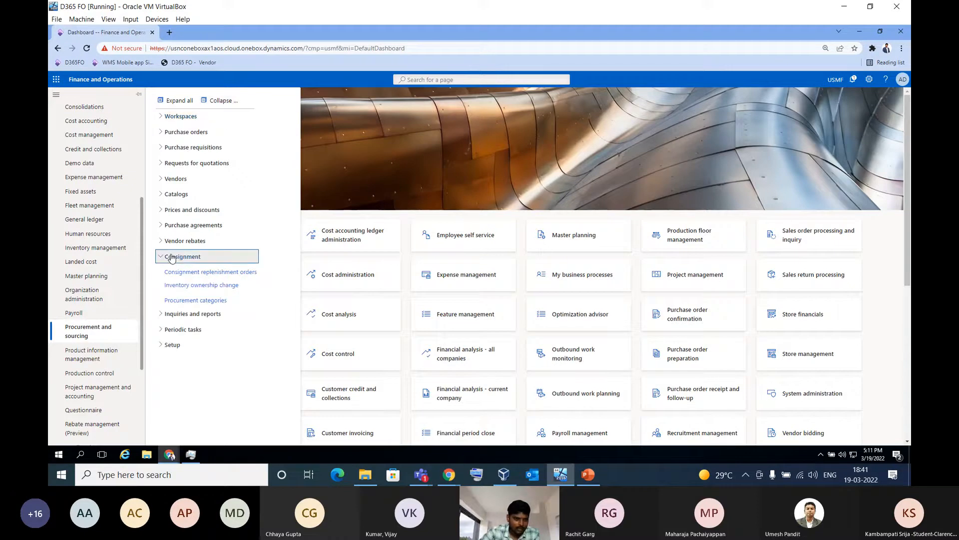
left_click(199, 273)
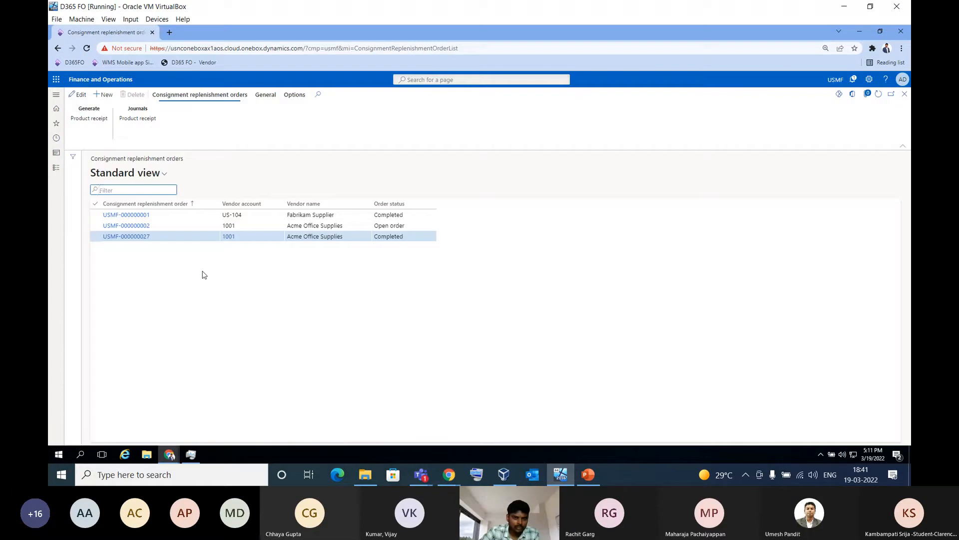
Create a new consignment replenishment order for vendor Raj Industries Ltd with site 1 and warehouse 11
left_click(105, 95)
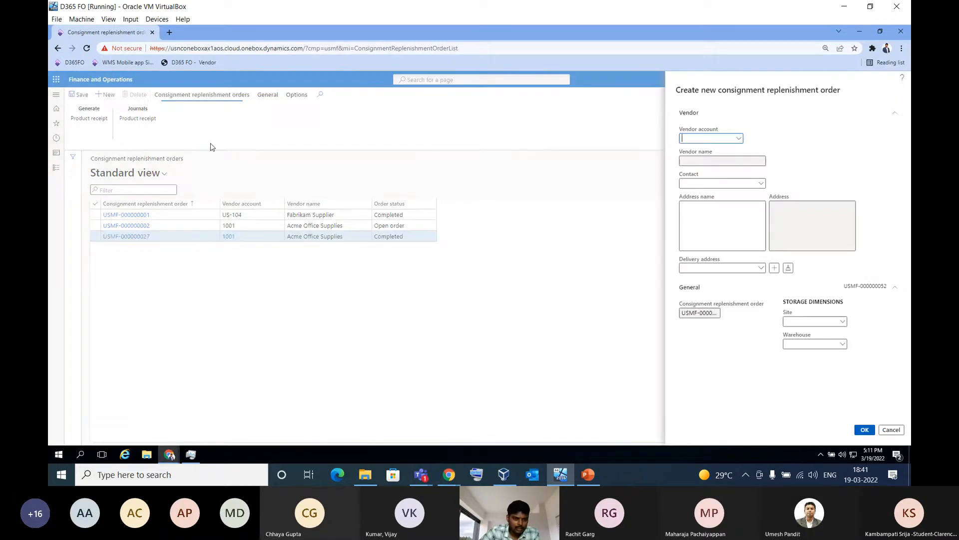
left_click(739, 140)
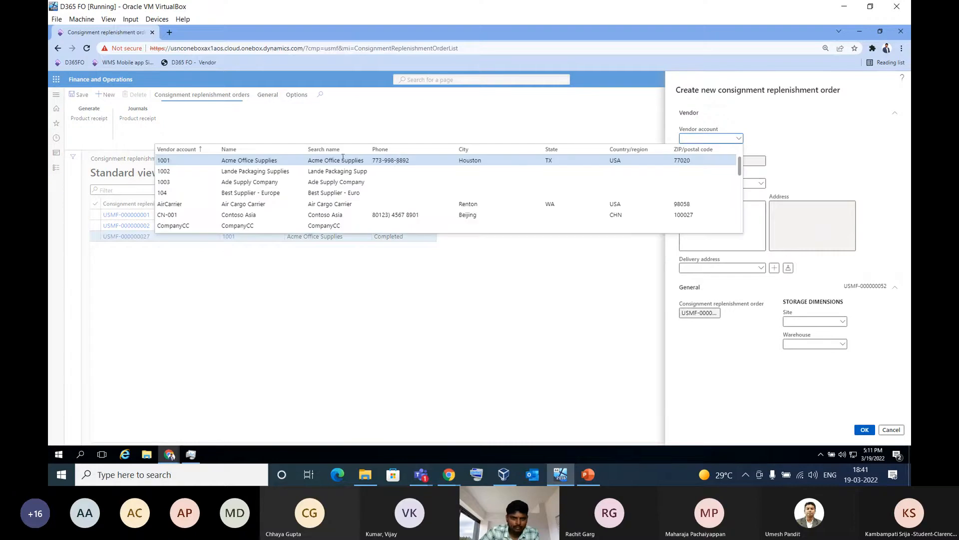
left_click(265, 150)
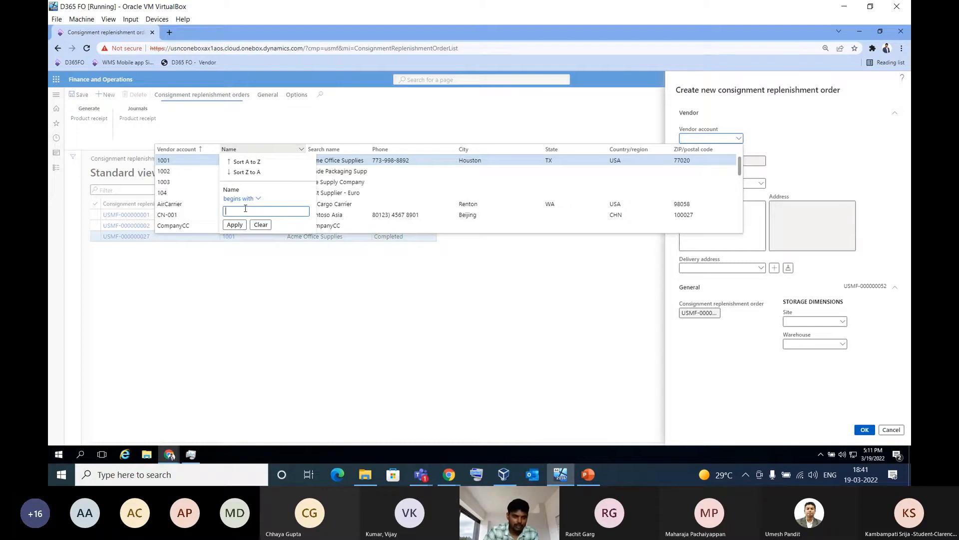
key("Return")
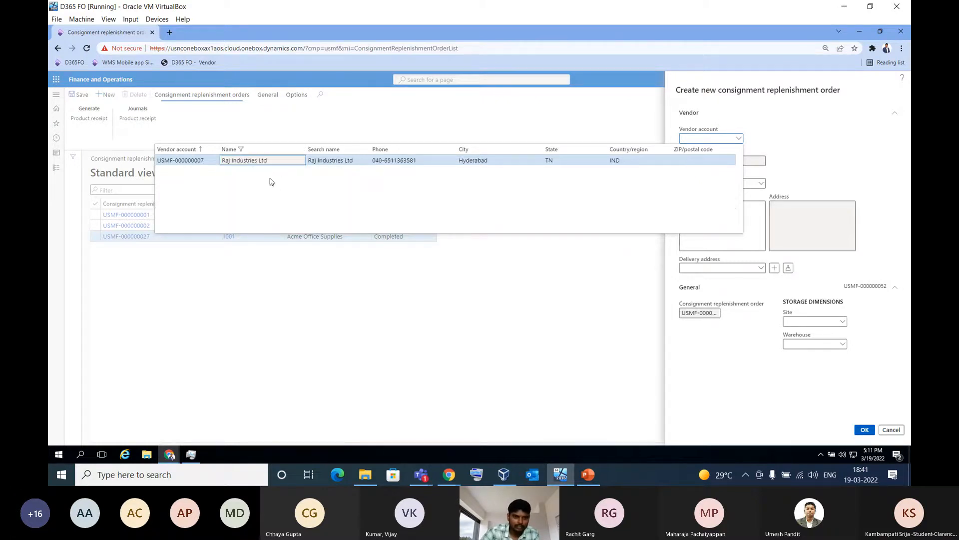
left_click(275, 162)
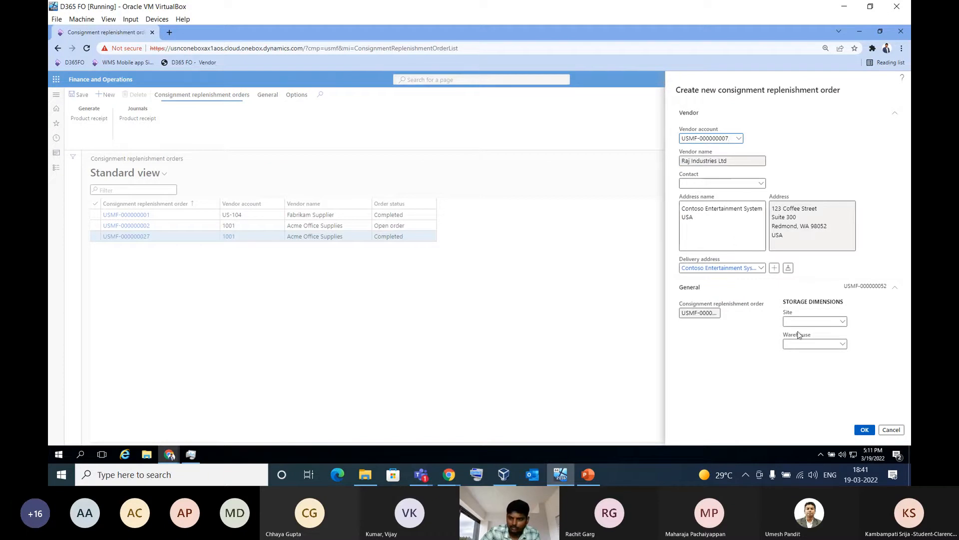
left_click(843, 344)
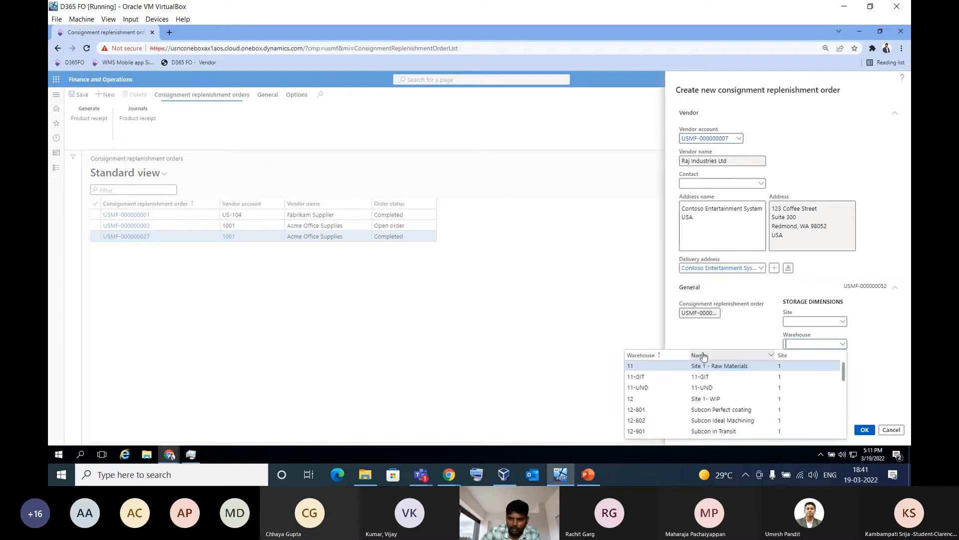
left_click(670, 365)
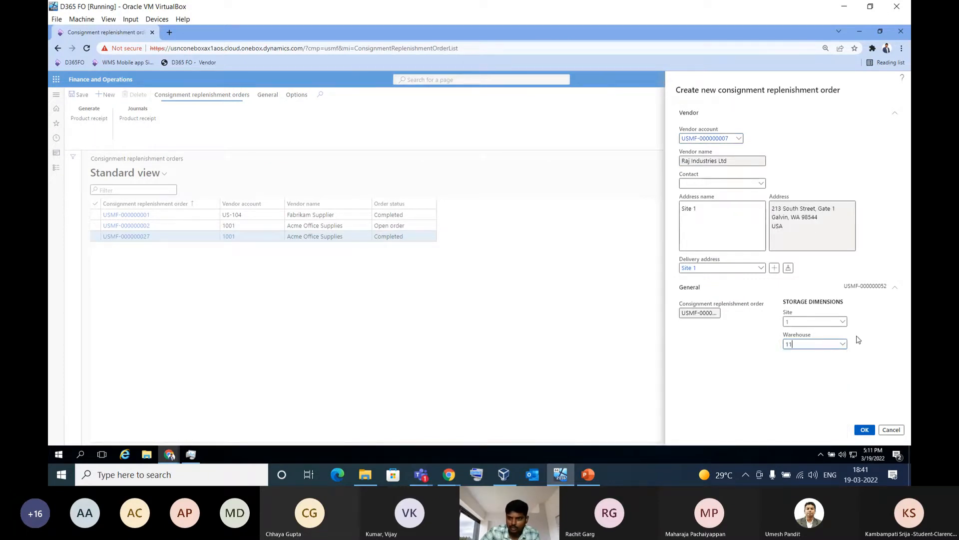
left_click(860, 429)
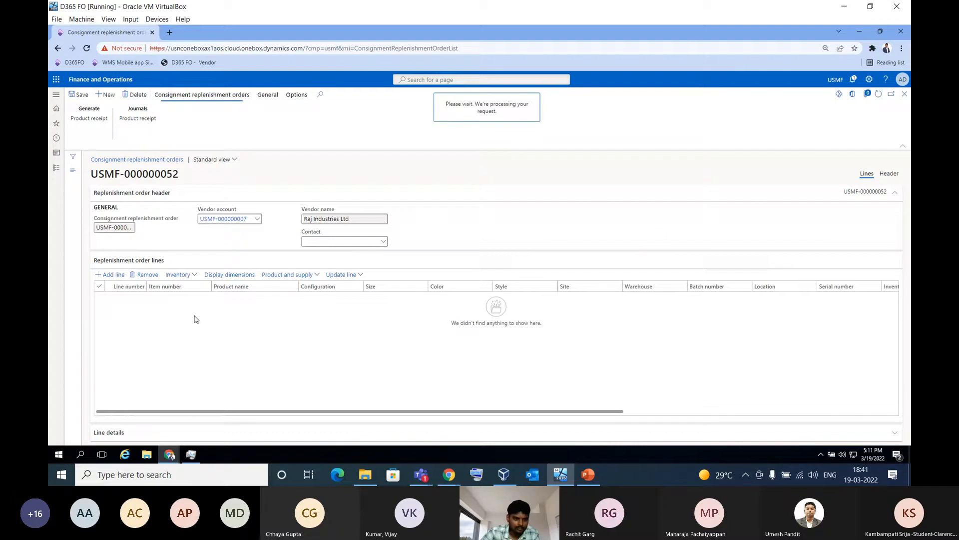
Try to use item 1000 on the replenishment order line, and remove the line
left_click(206, 297)
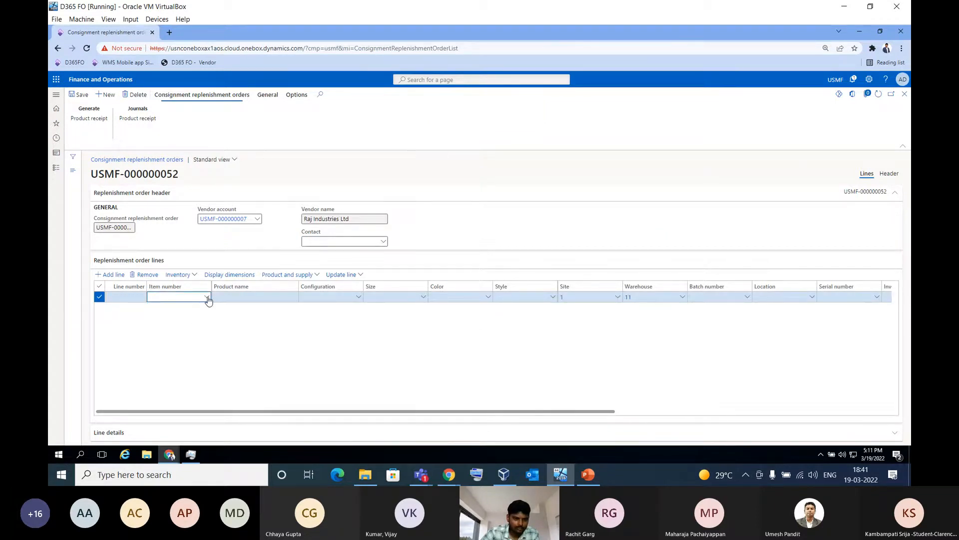
left_click(195, 329)
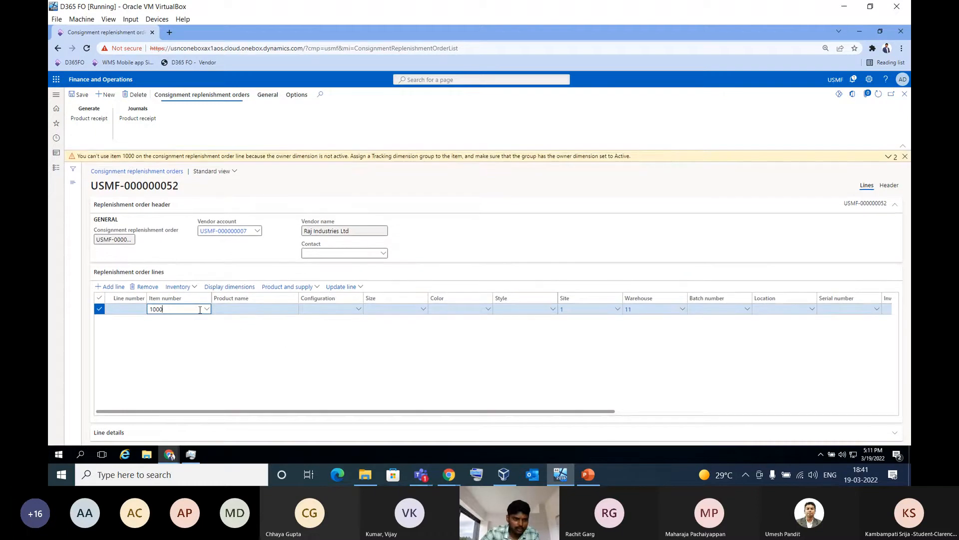
left_click(152, 287)
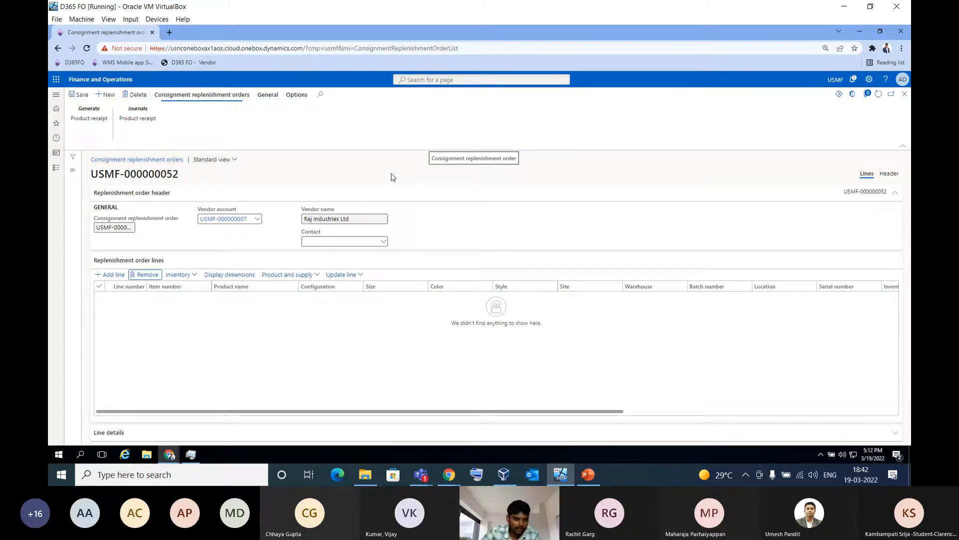
Open Item model groups from the Inventory management inventory setup and select the MWA moving average group
left_click(56, 168)
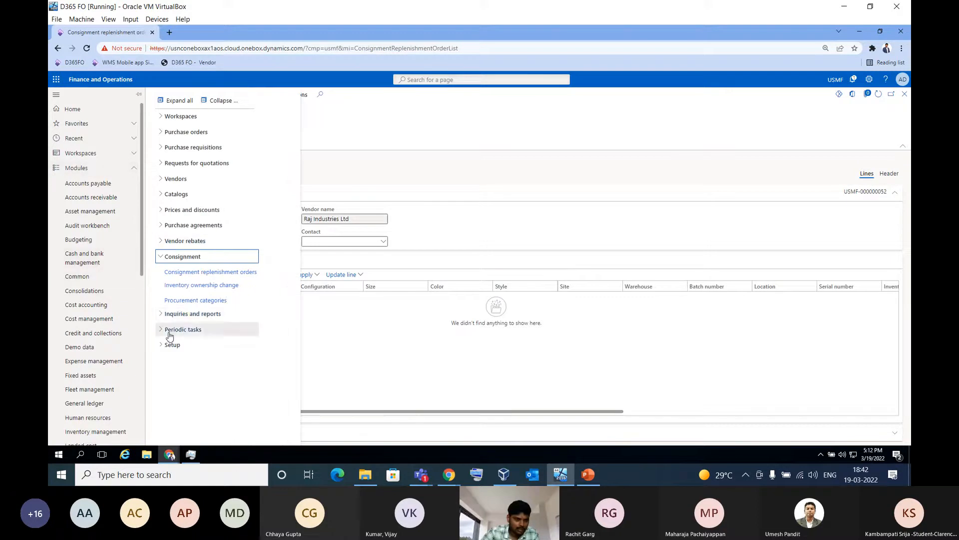
scroll(117, 256, "down", 3)
left_click(100, 252)
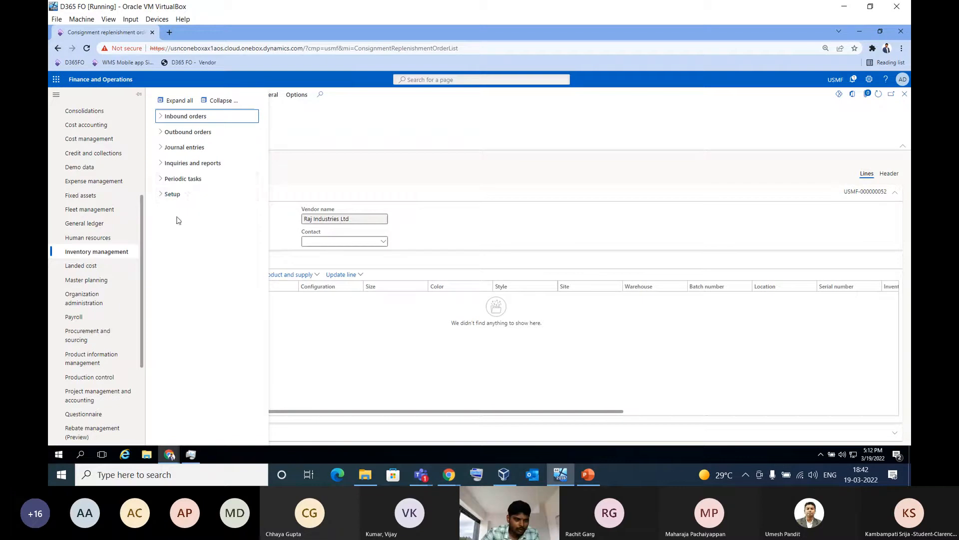
left_click(184, 197)
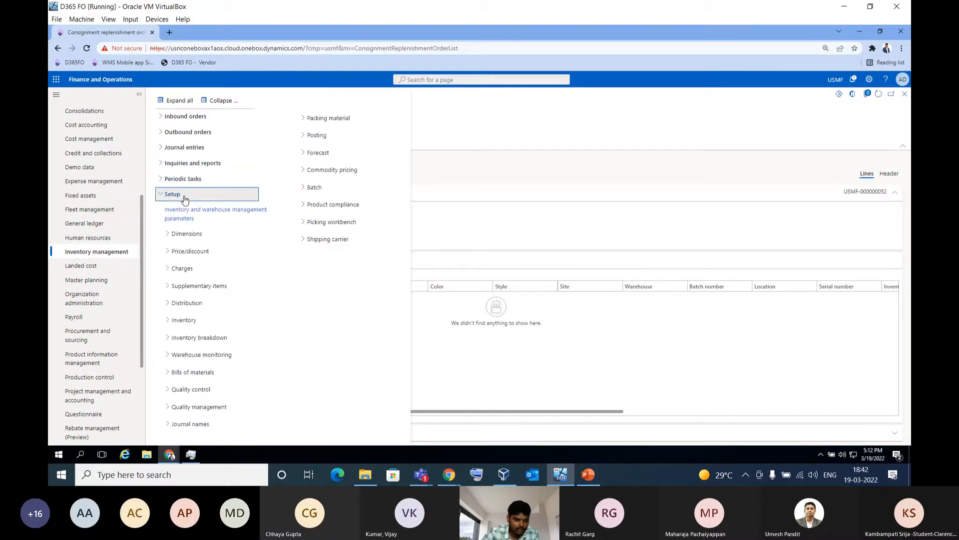
left_click(210, 355)
left_click(209, 320)
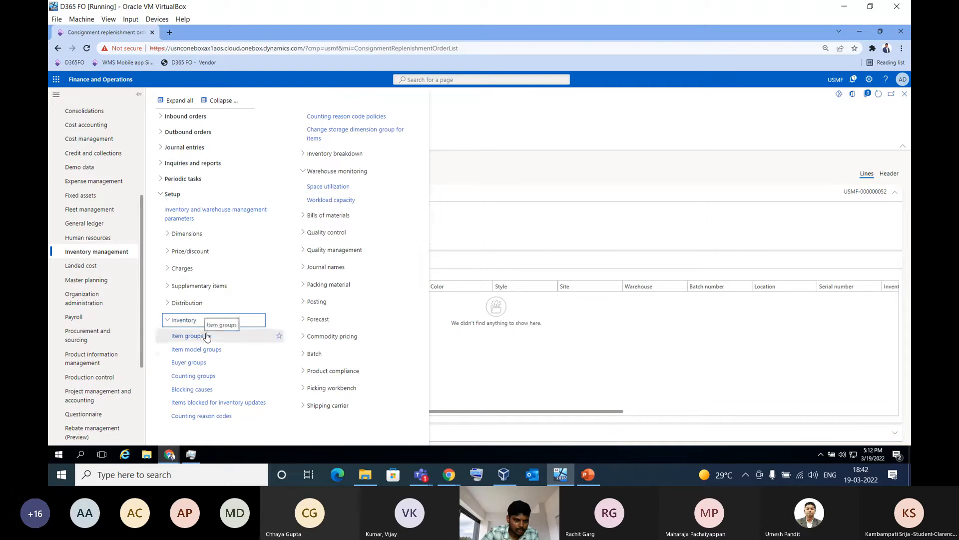
left_click(205, 349)
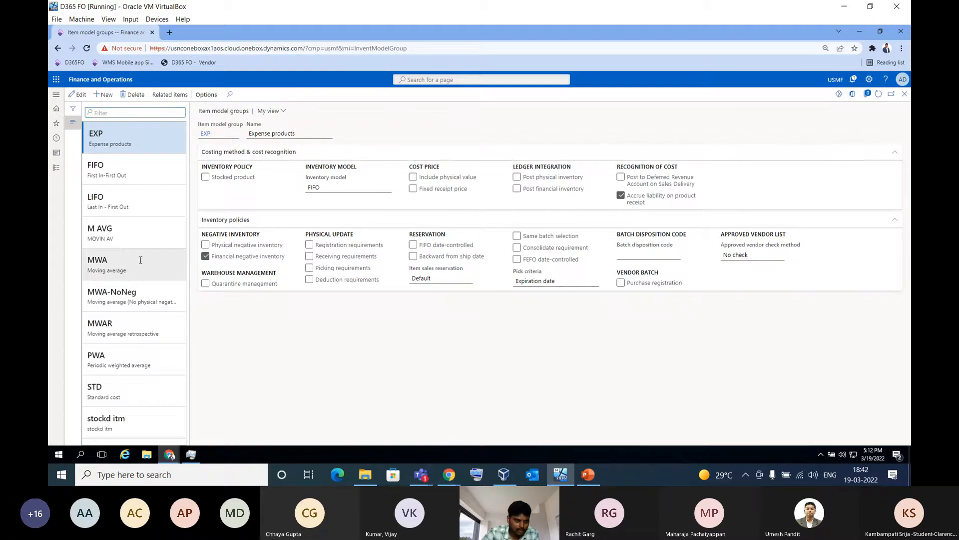
left_click(140, 260)
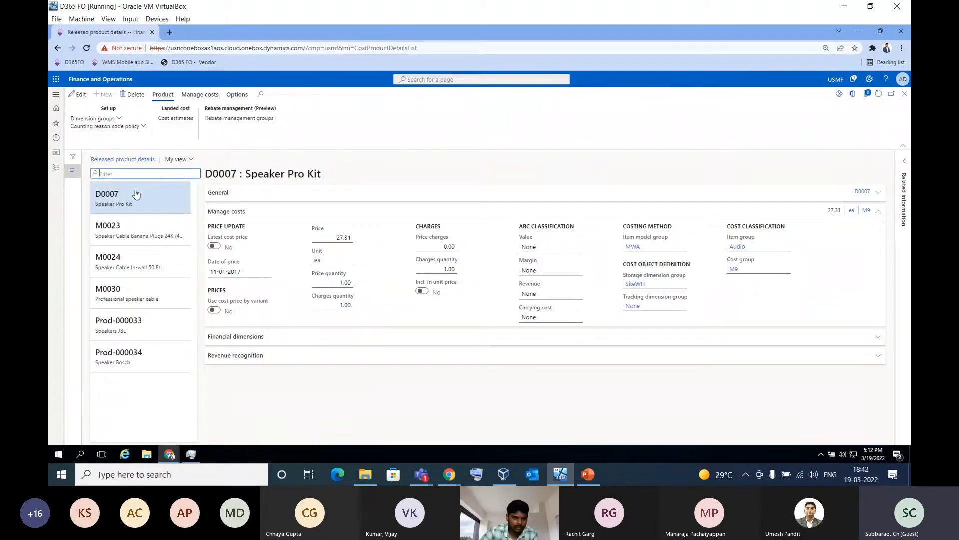
Copy item number D0007 of the Speaker Pro Kit and duplicate the Released product details page in a second browser tab
double_click(136, 195)
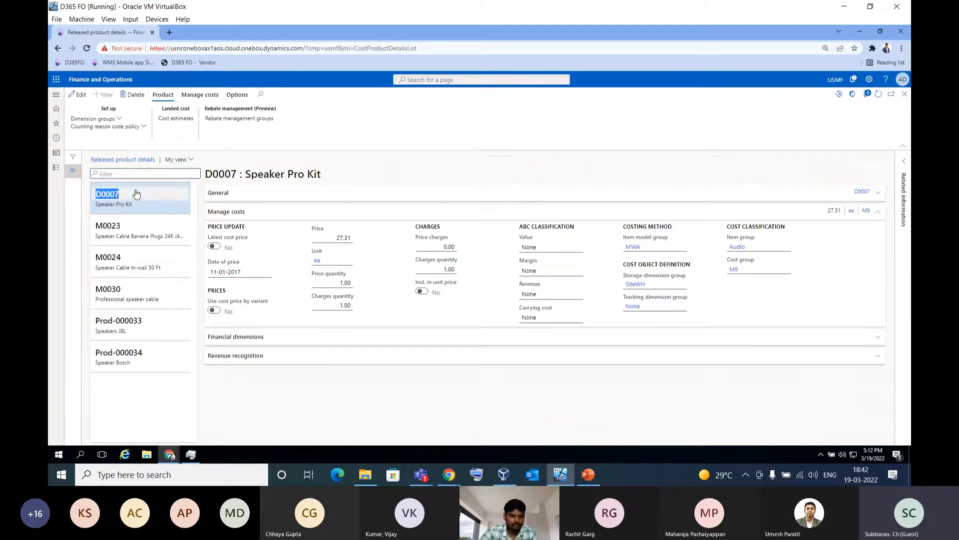
right_click(114, 32)
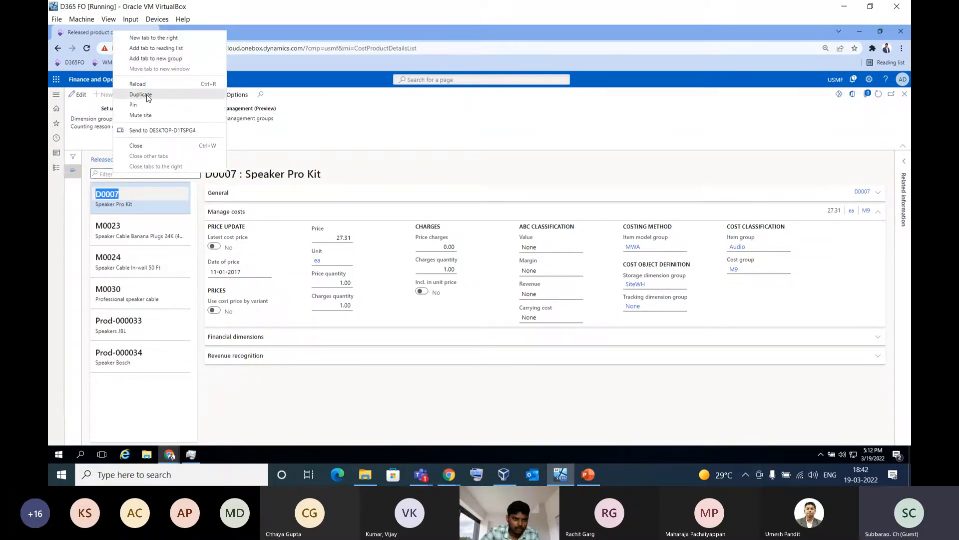
left_click(147, 95)
left_click(114, 34)
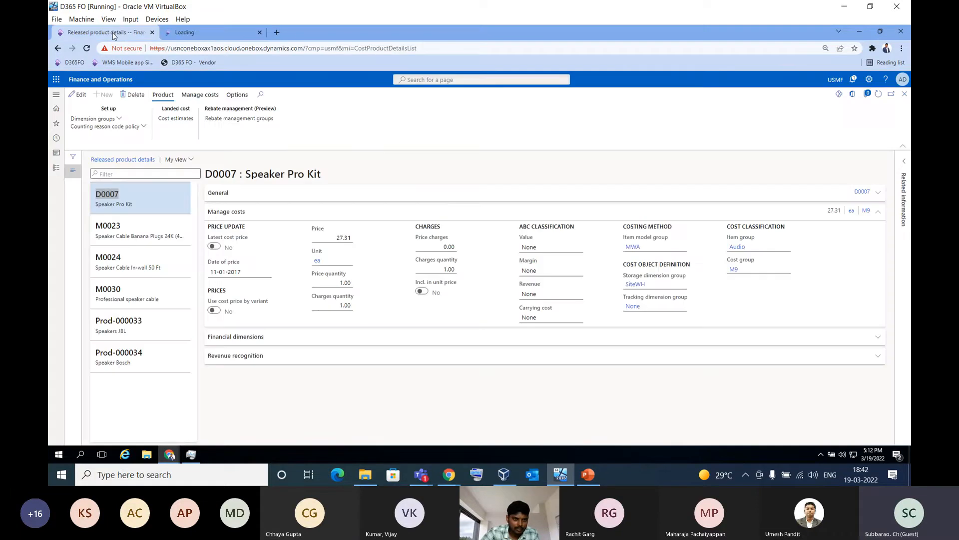
left_click(210, 34)
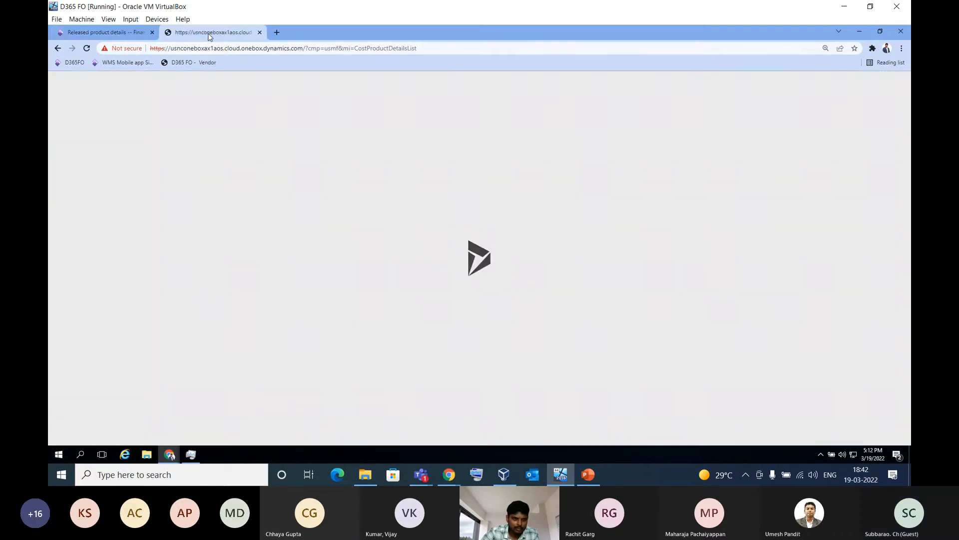
left_click(120, 34)
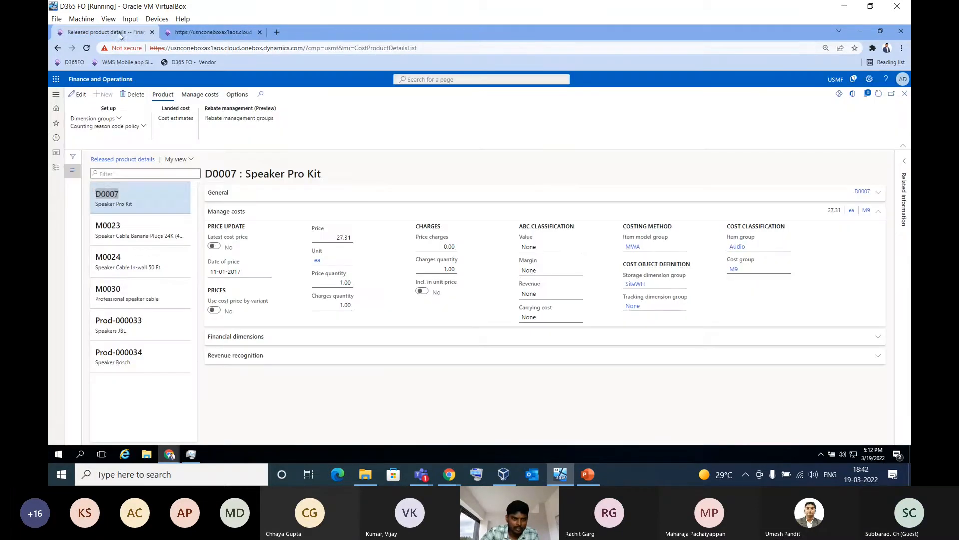
left_click(210, 34)
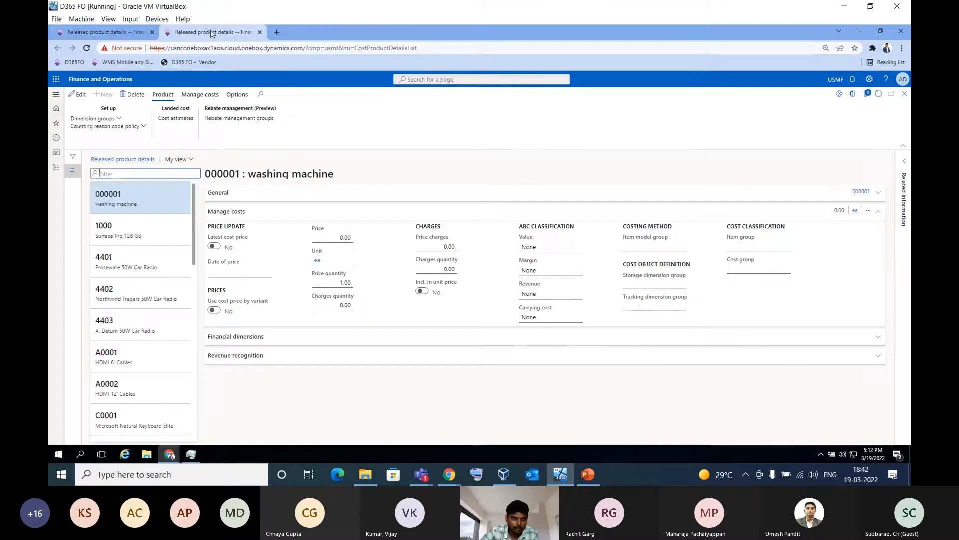
Open Consignment replenishment orders from the Procurement and sourcing module in the duplicated browser tab
left_click(50, 168)
scroll(102, 287, "down", 3)
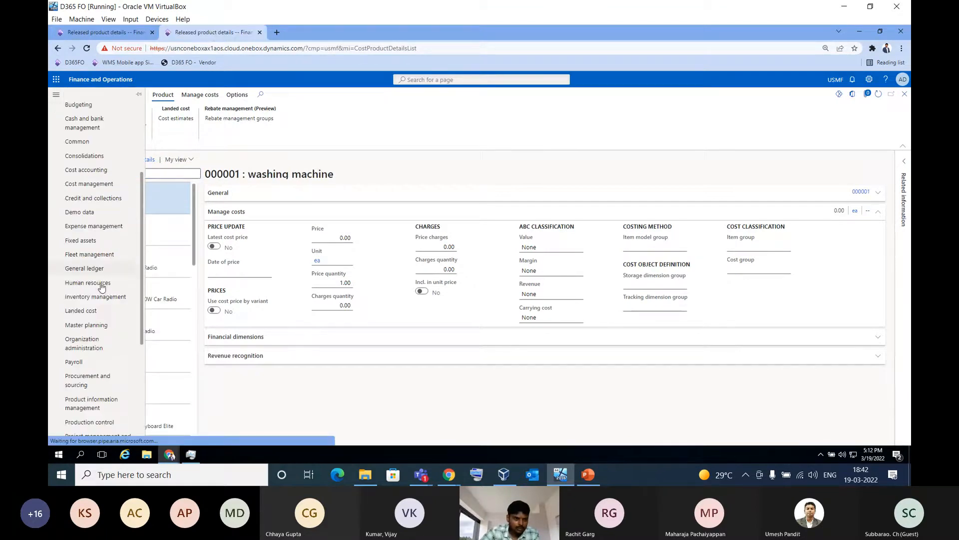
scroll(100, 290, "down", 3)
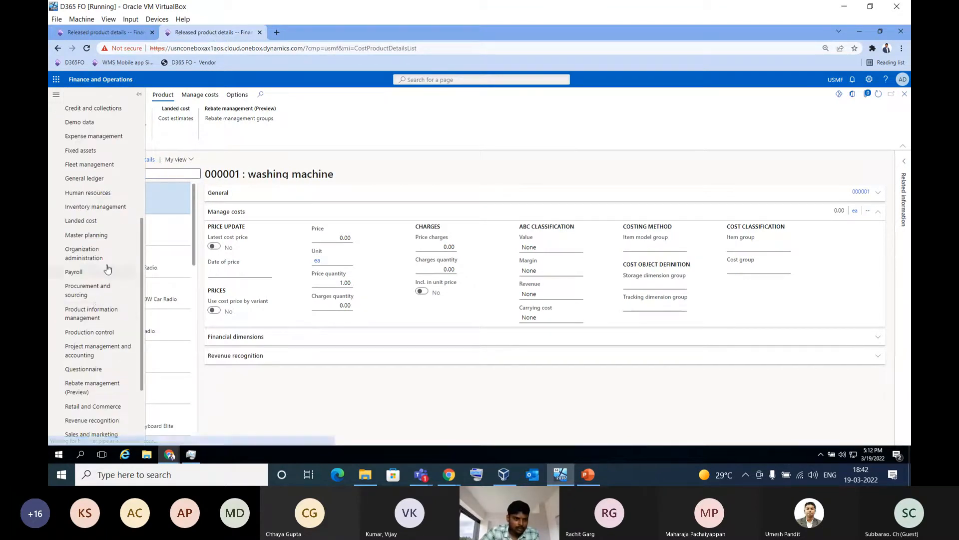
left_click(96, 292)
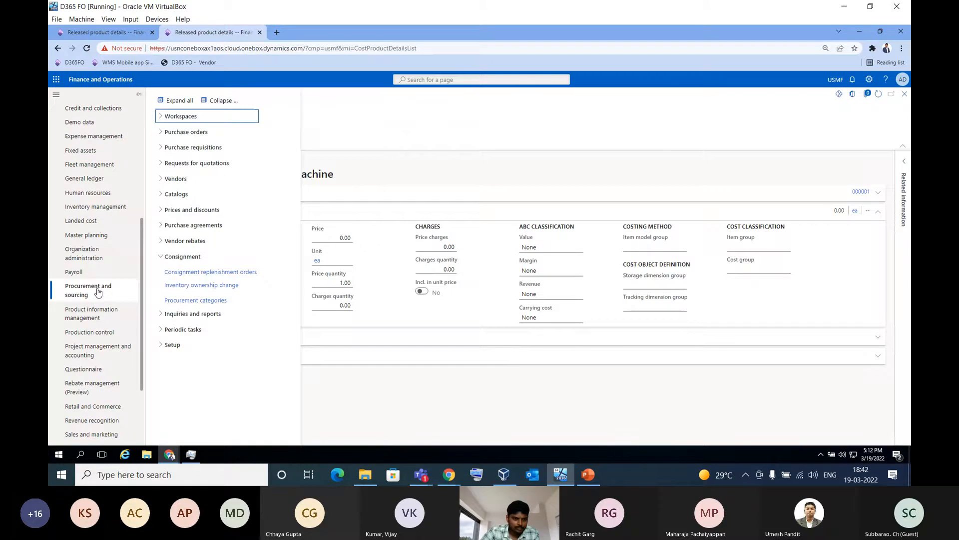
left_click(212, 272)
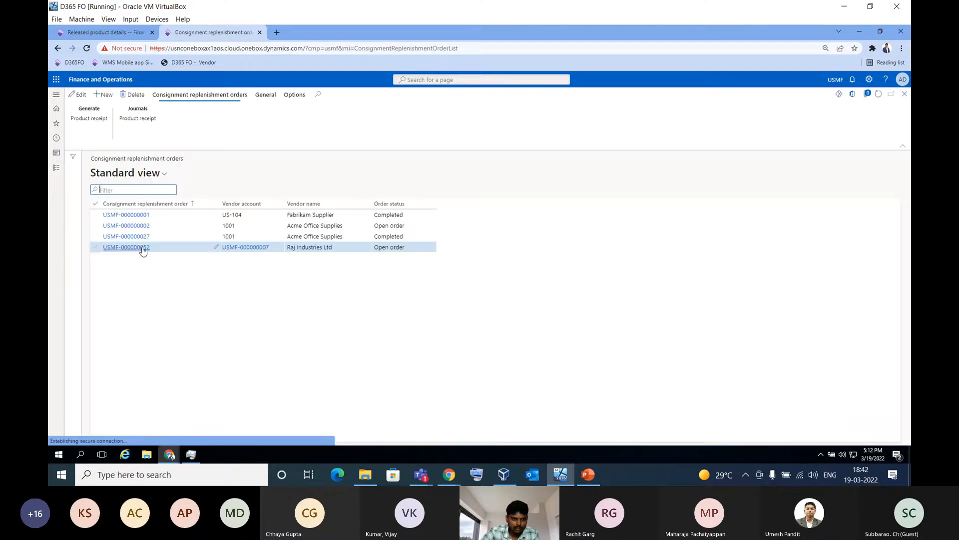
Open the Raj Industries Ltd consignment replenishment order for editing
left_click(140, 248)
left_click(78, 94)
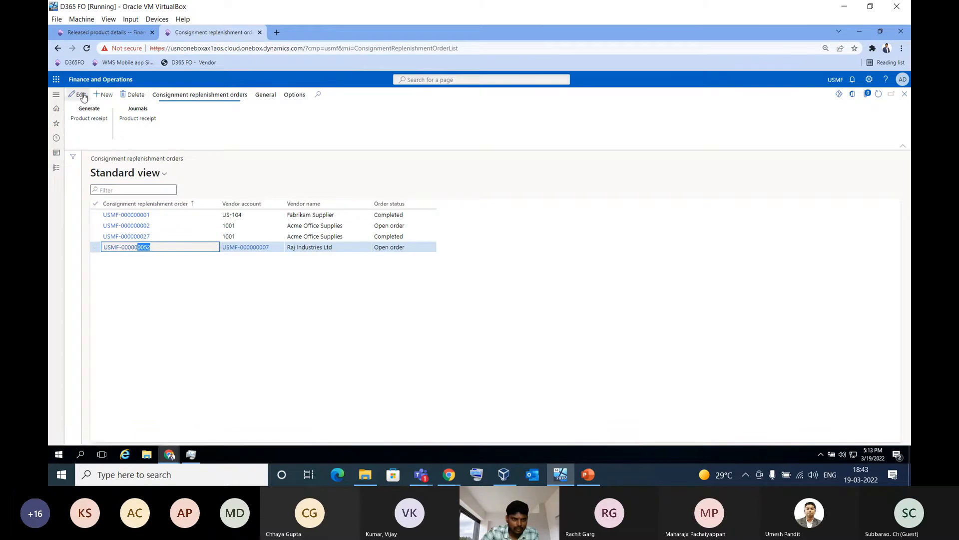
left_click(175, 277)
left_click(141, 248)
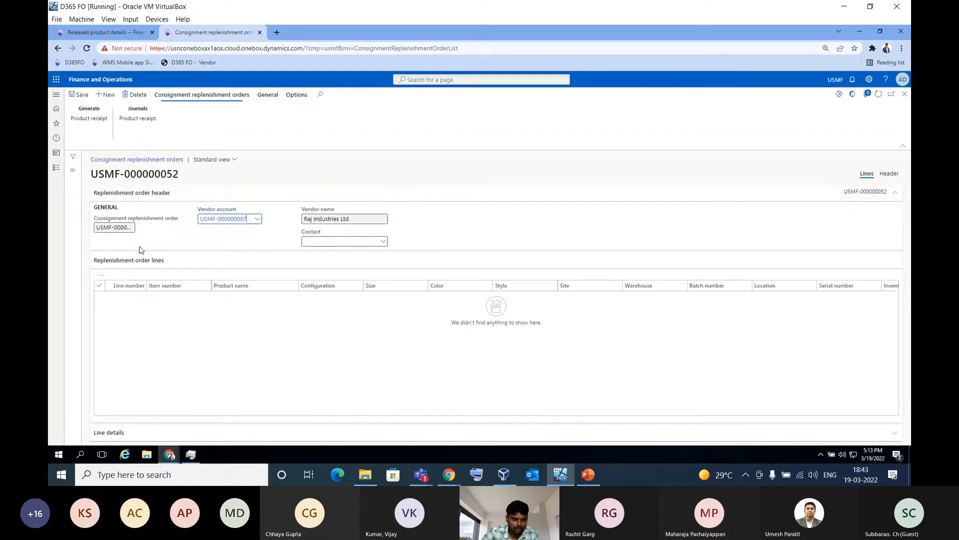
Try to use item D0007 on a new replenishment order line, and remove the line
left_click(113, 274)
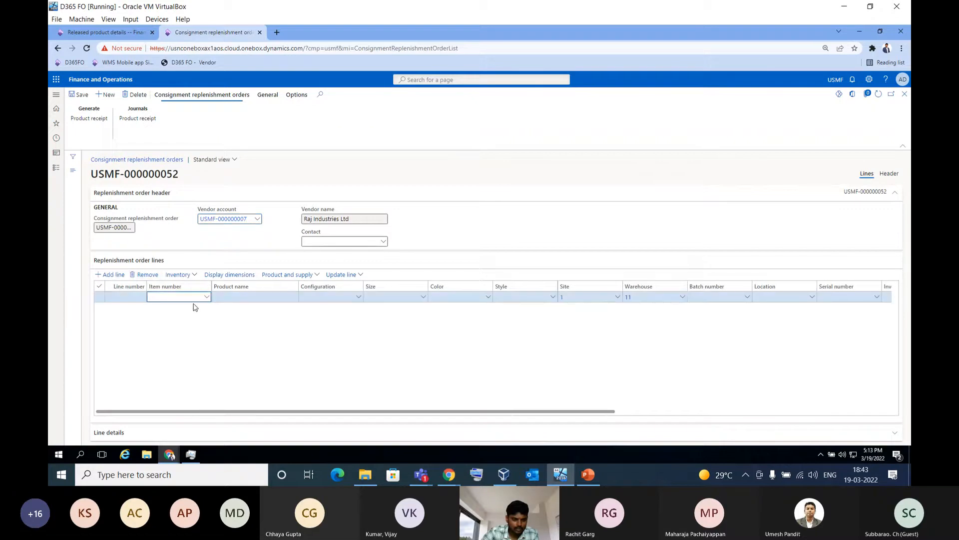
type("D0007")
key("Tab")
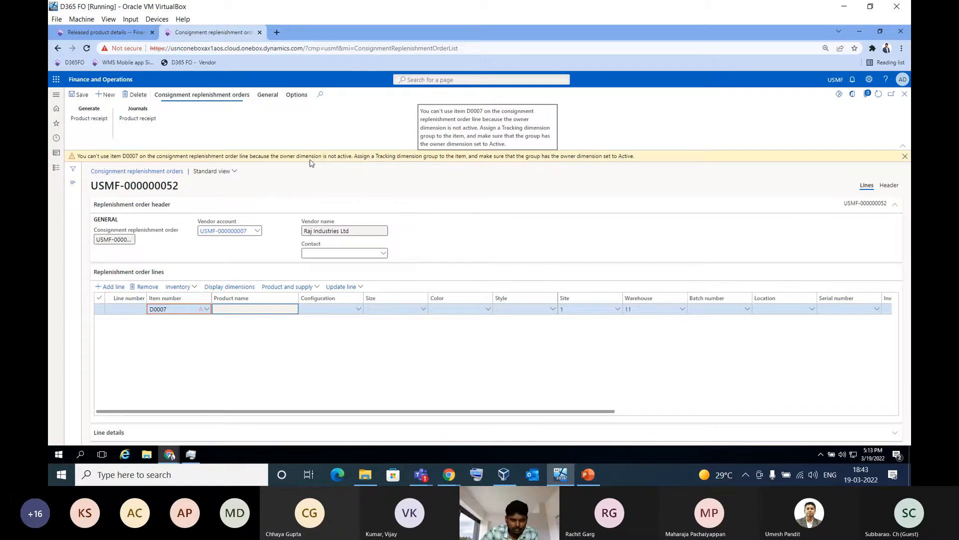
left_click(905, 155)
left_click(904, 97)
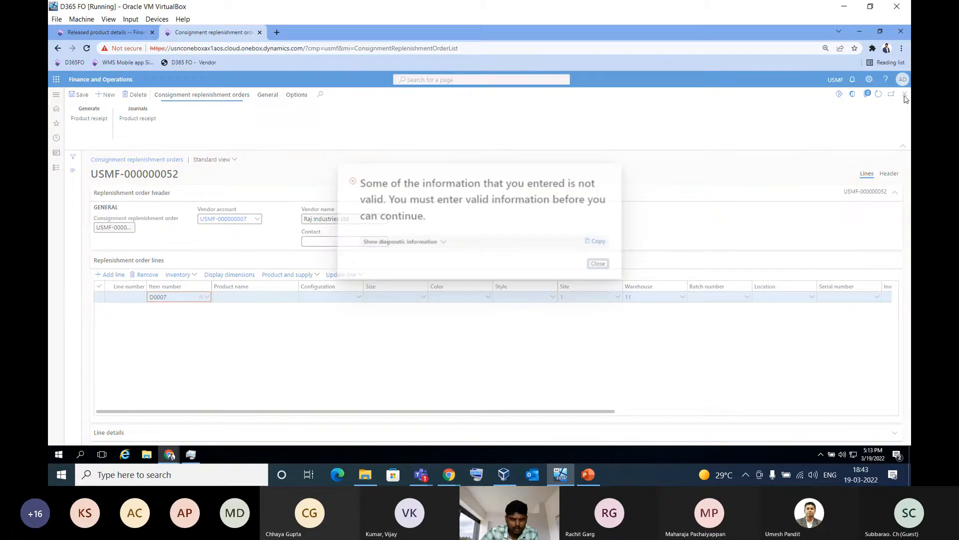
left_click(599, 263)
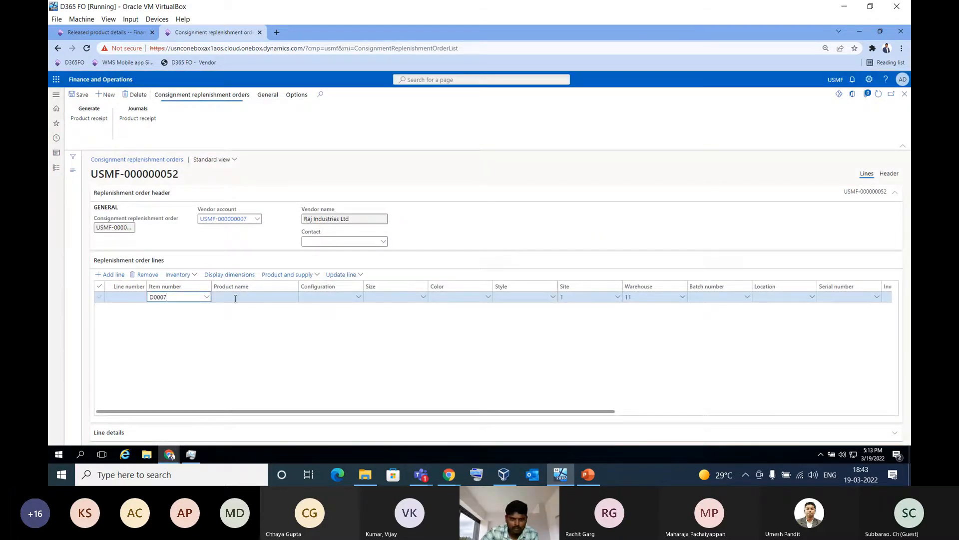
left_click(146, 274)
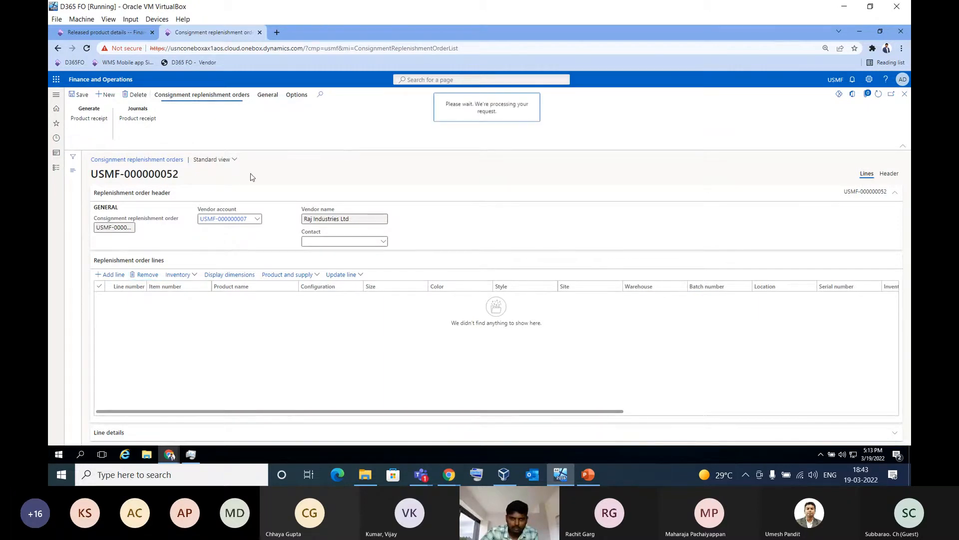
Check the remaining speaker items' item model and tracking dimension groups in the released products, and copy item number Prod-000033
left_click(121, 34)
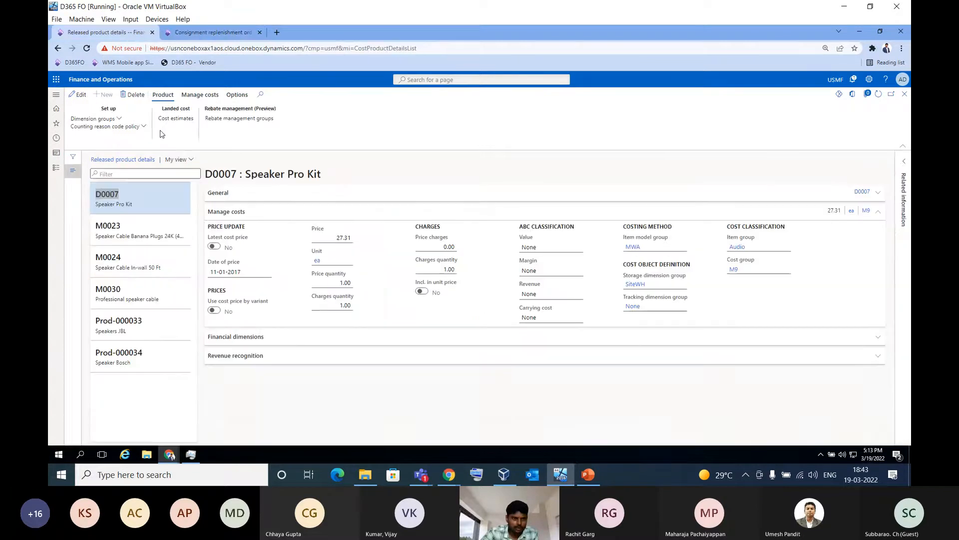
left_click(135, 248)
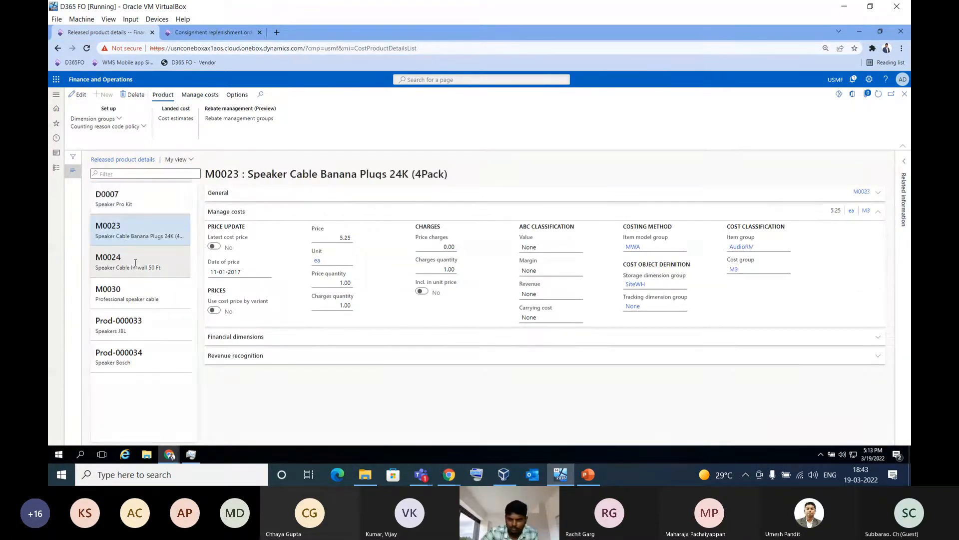
left_click(136, 262)
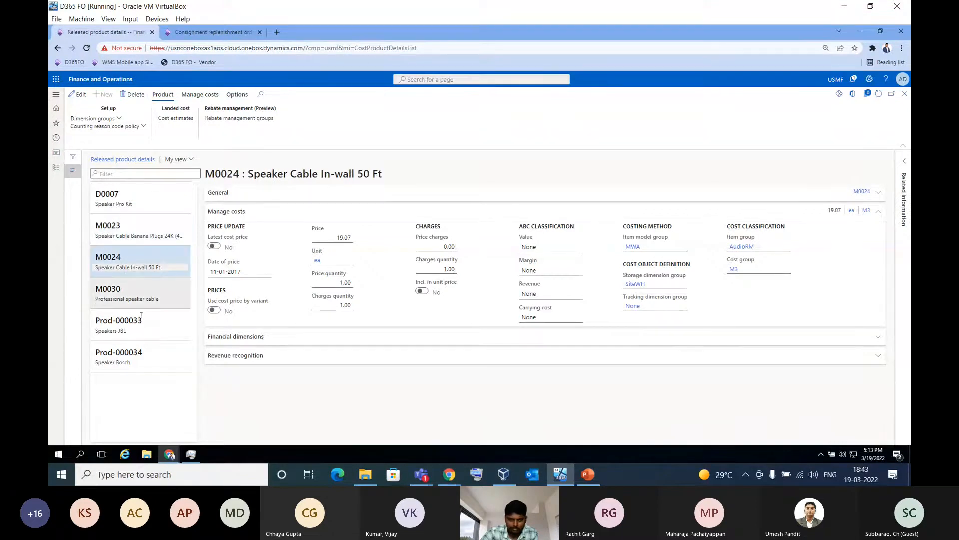
left_click(140, 294)
left_click(144, 322)
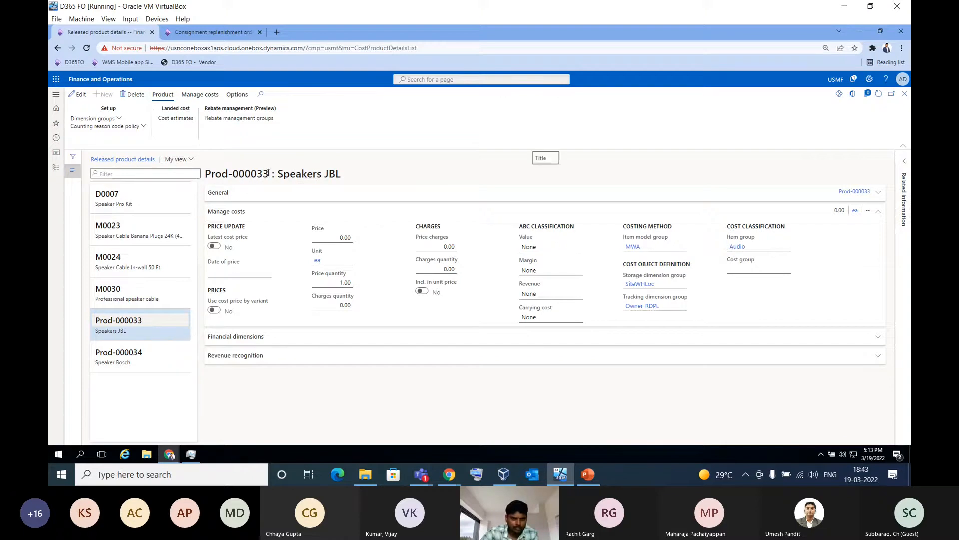
left_click(265, 173)
left_click_drag(265, 173, 206, 173)
key("ctrl+c")
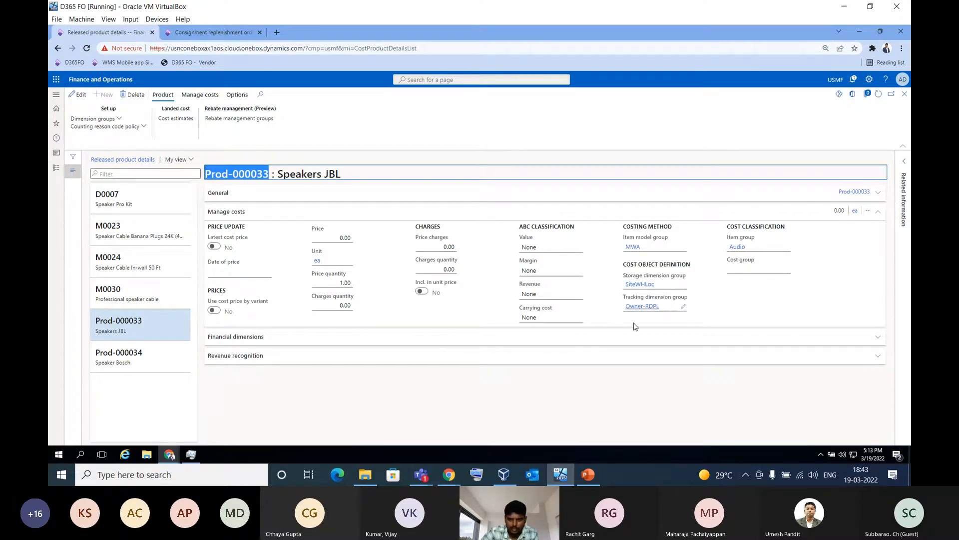
Add a line for item Prod-000033 with quantity 100 to the Raj Industries Ltd replenishment order
left_click(214, 35)
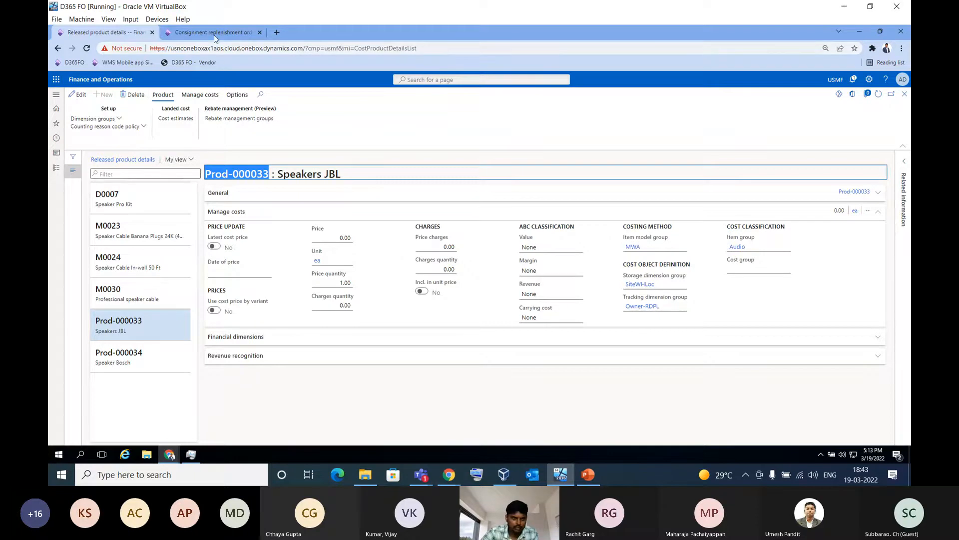
left_click(125, 247)
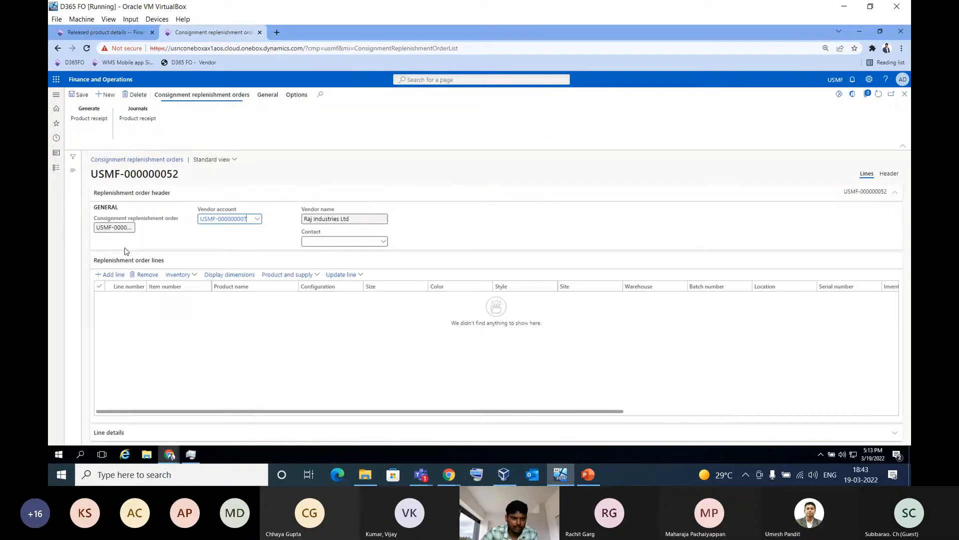
left_click(111, 274)
key("ctrl+v")
key("Tab")
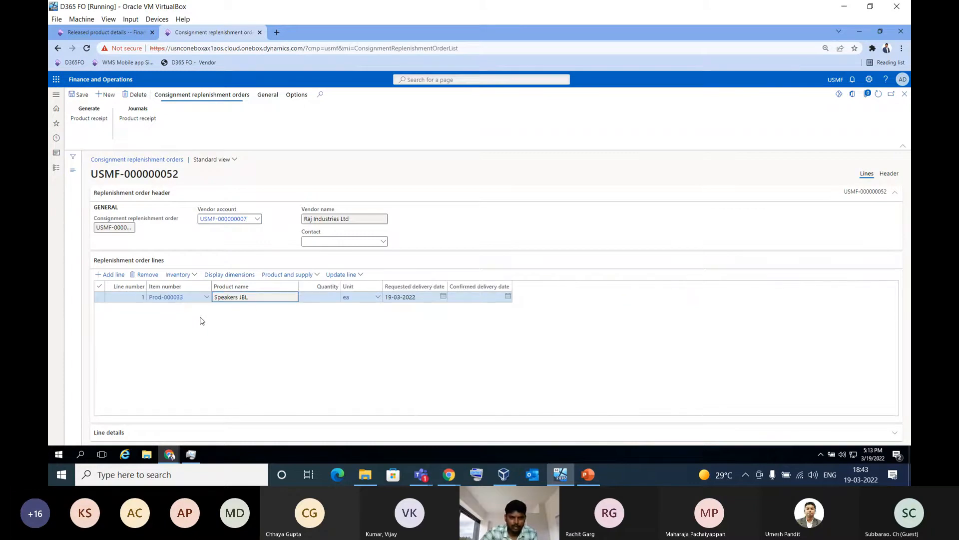
key("Tab")
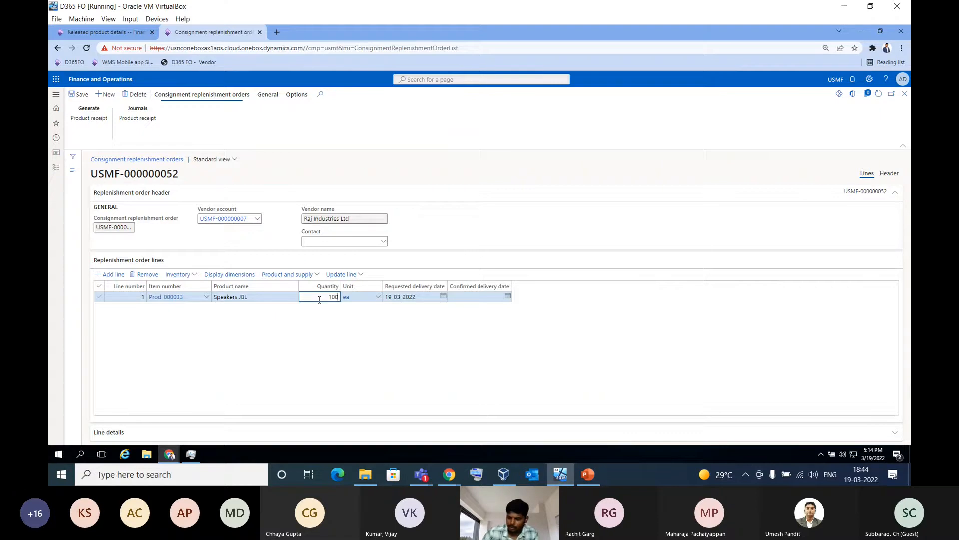
left_click(377, 334)
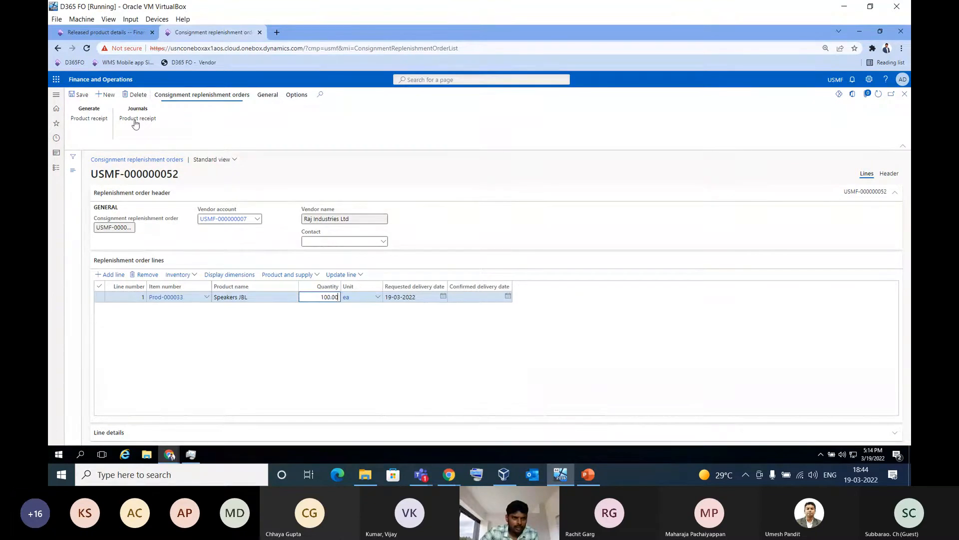
Post the product receipt for the replenishment order with external product receipt DN846433
left_click(95, 123)
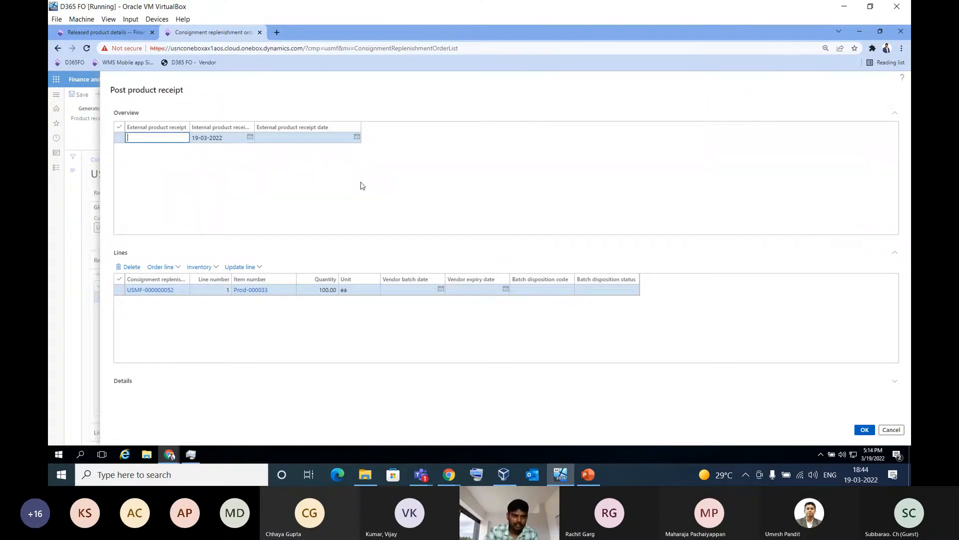
type("DN")
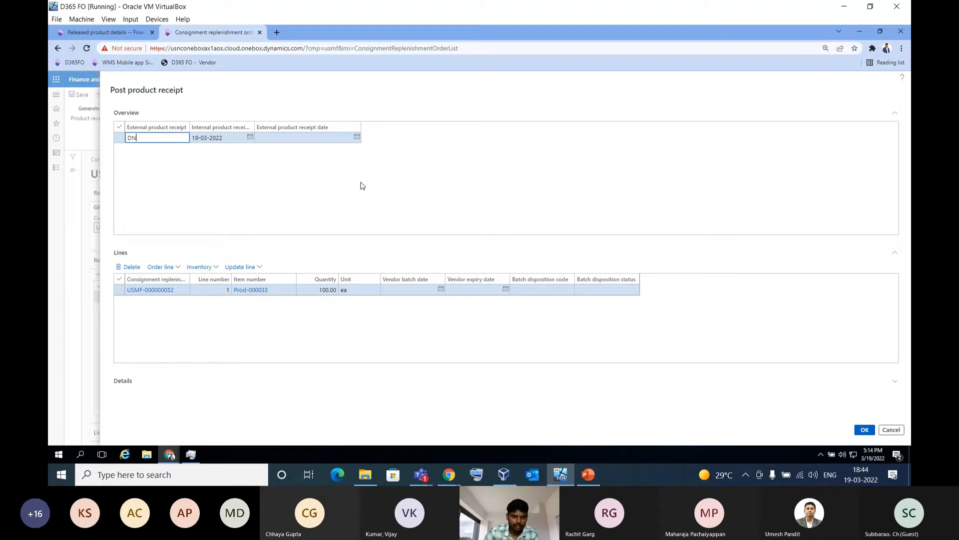
type("846433")
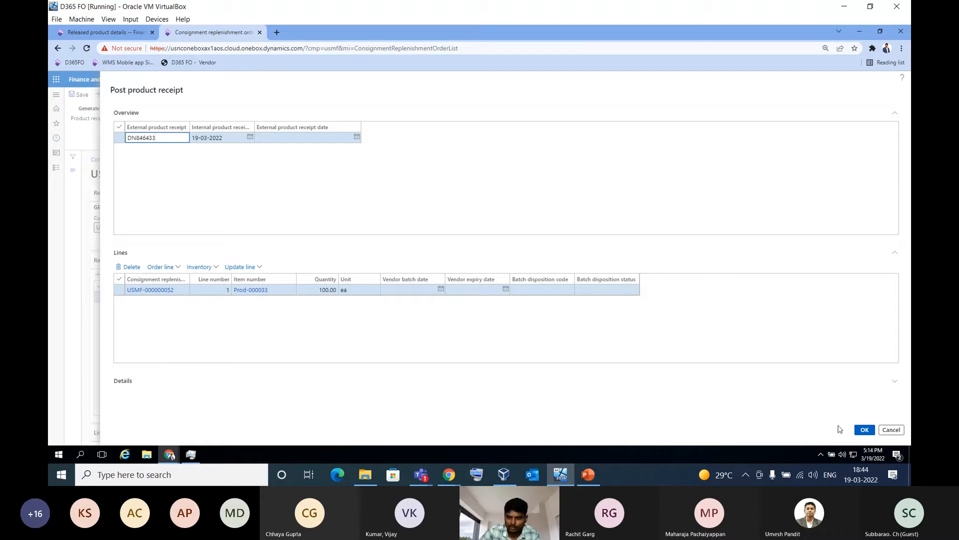
left_click(866, 430)
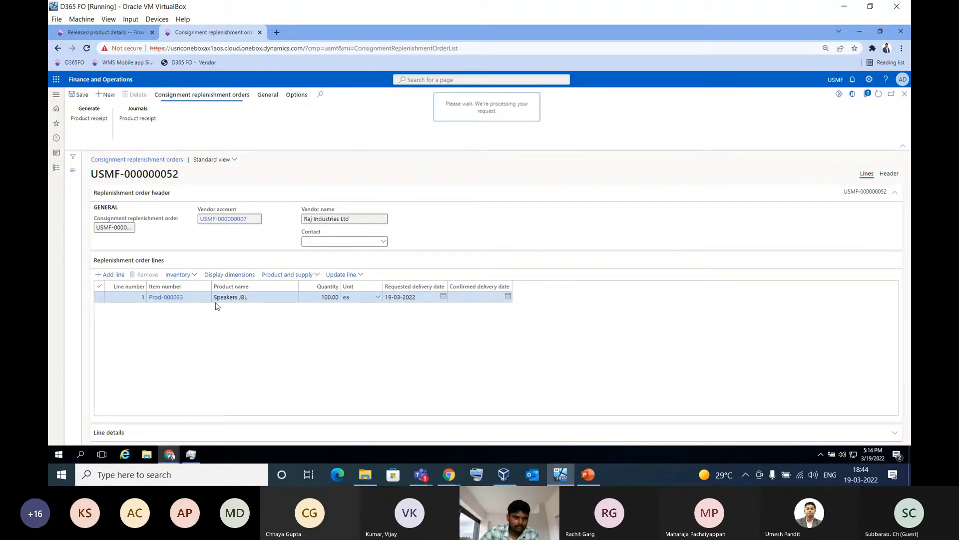
View the on-hand inventory of the order line's item, widen the Owner column, and examine the vendor-owned quantity
left_click(191, 275)
left_click(185, 330)
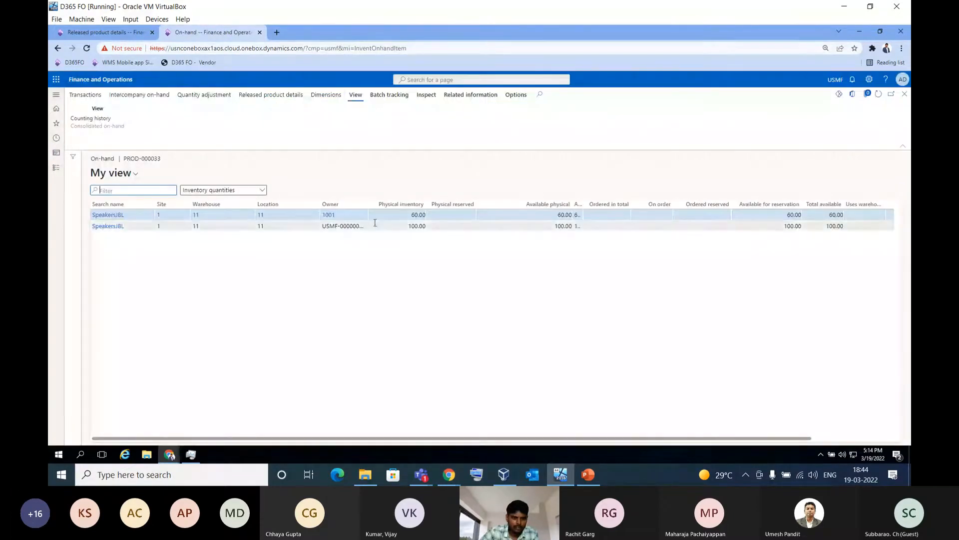
left_click_drag(366, 201, 409, 202)
left_click(610, 226)
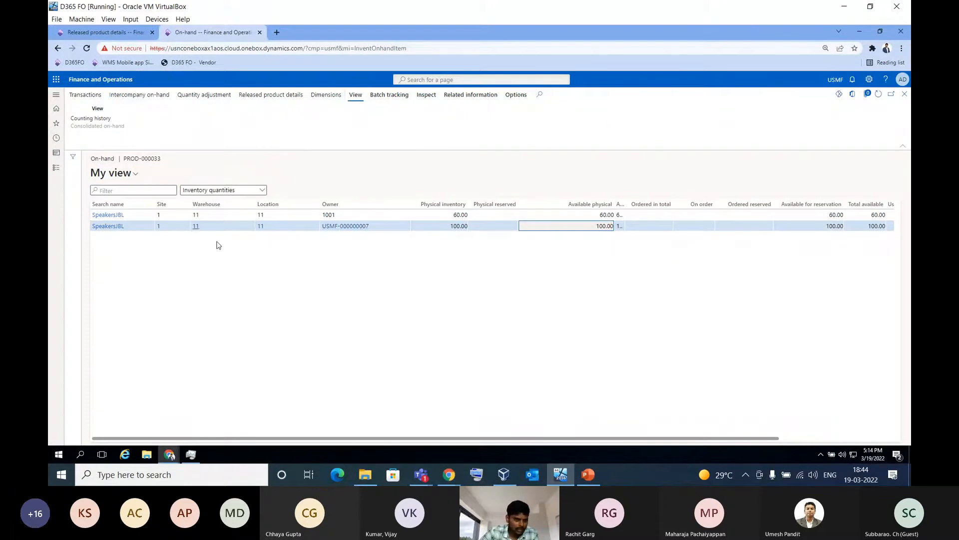
left_click(370, 226)
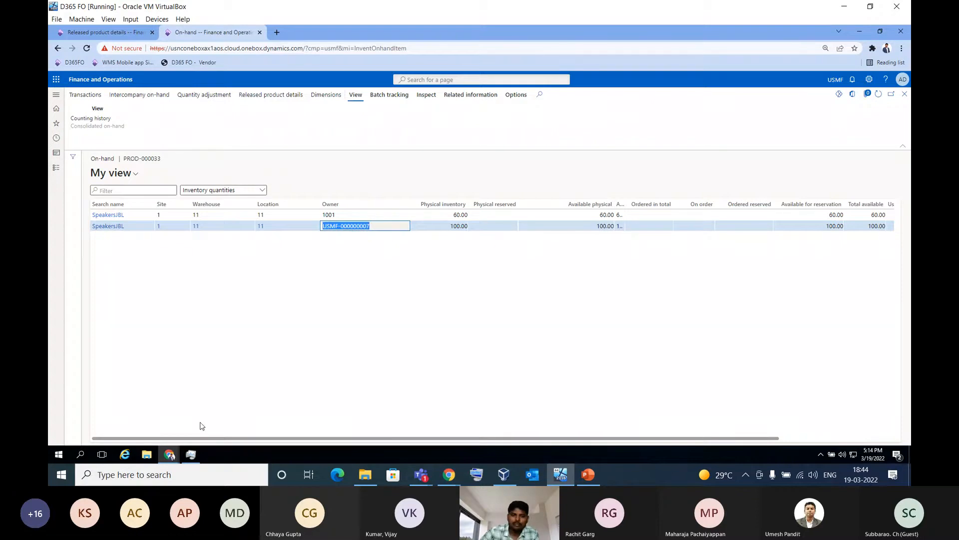
Check the on-hand consignment inventory in the vendor collaboration portal, widening the Physical inventory column, and close the page
left_click(170, 456)
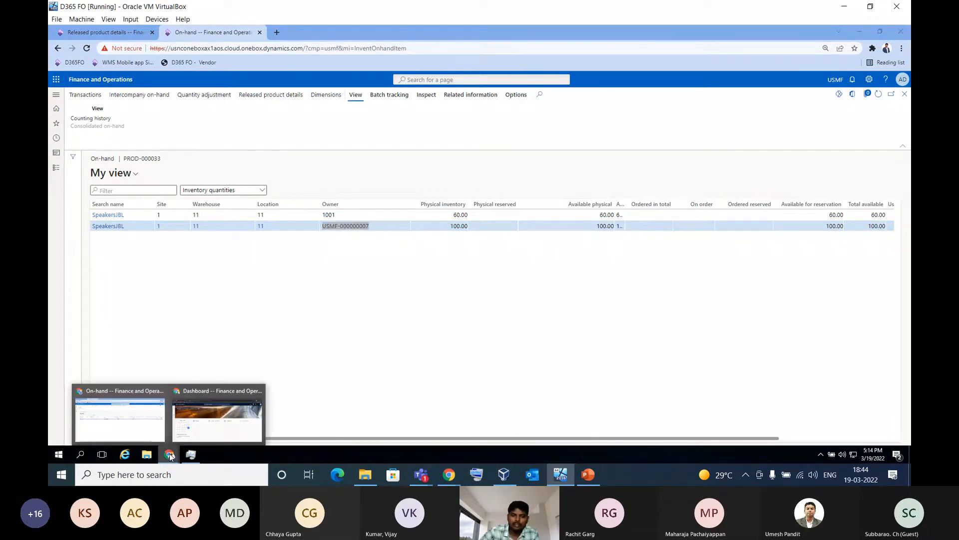
left_click(203, 420)
left_click(60, 209)
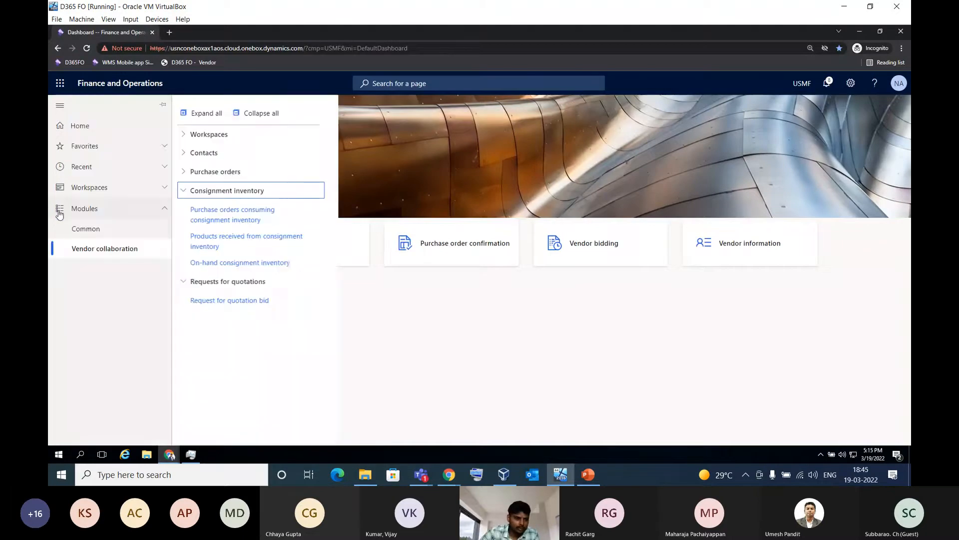
left_click(235, 262)
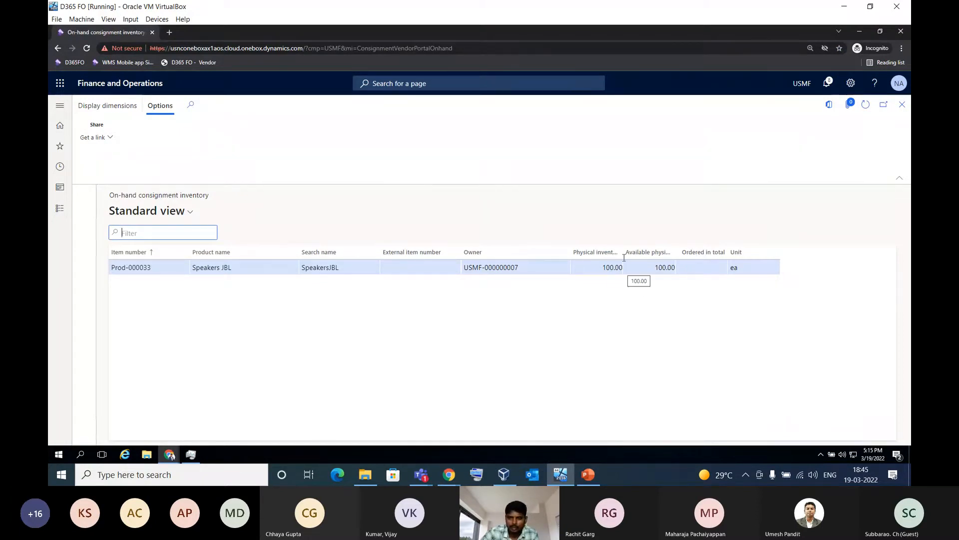
mouse_move(622, 252)
left_mouse_down()
mouse_move(651, 254)
mouse_move(633, 255)
left_mouse_up()
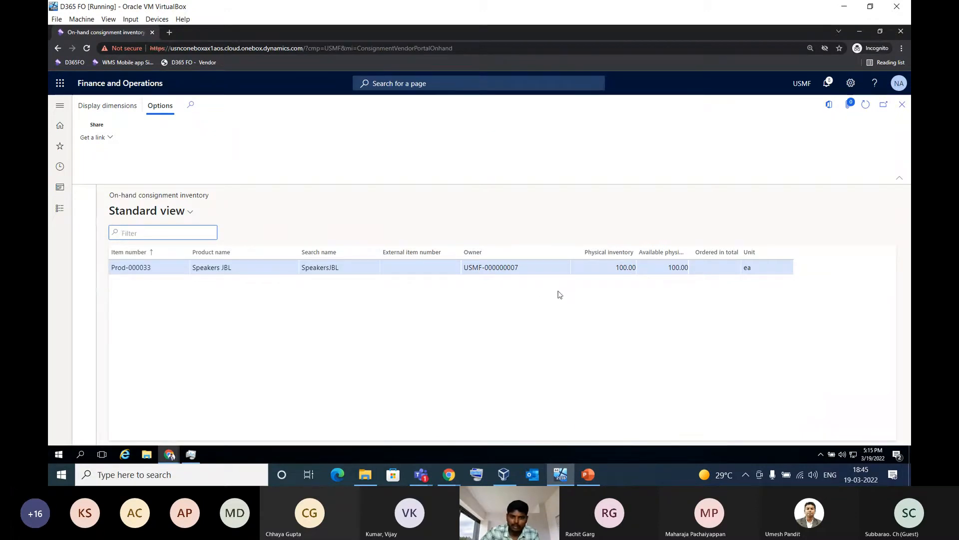
left_click(902, 107)
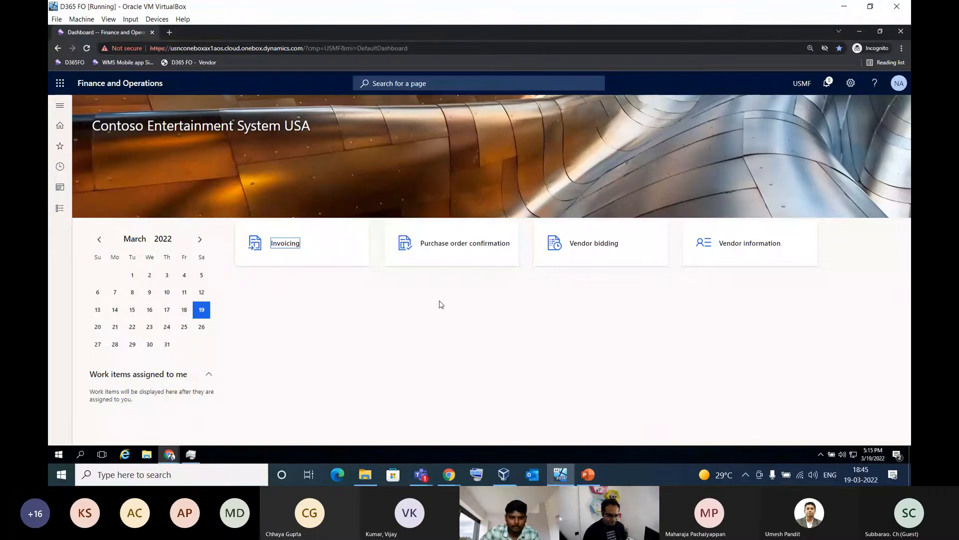
Switch to the Microsoft Teams meeting window and turn off the camera
left_click(421, 475)
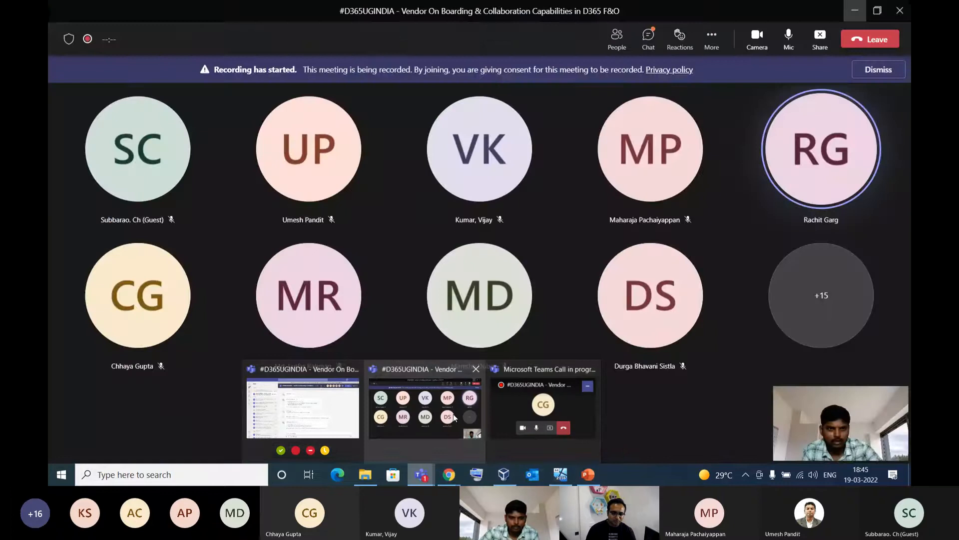
left_click(453, 414)
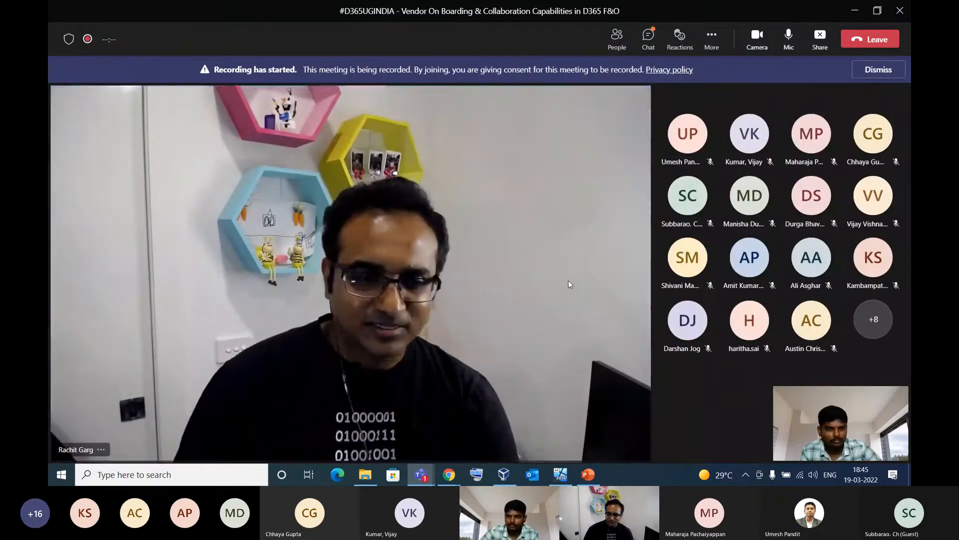
left_click(757, 40)
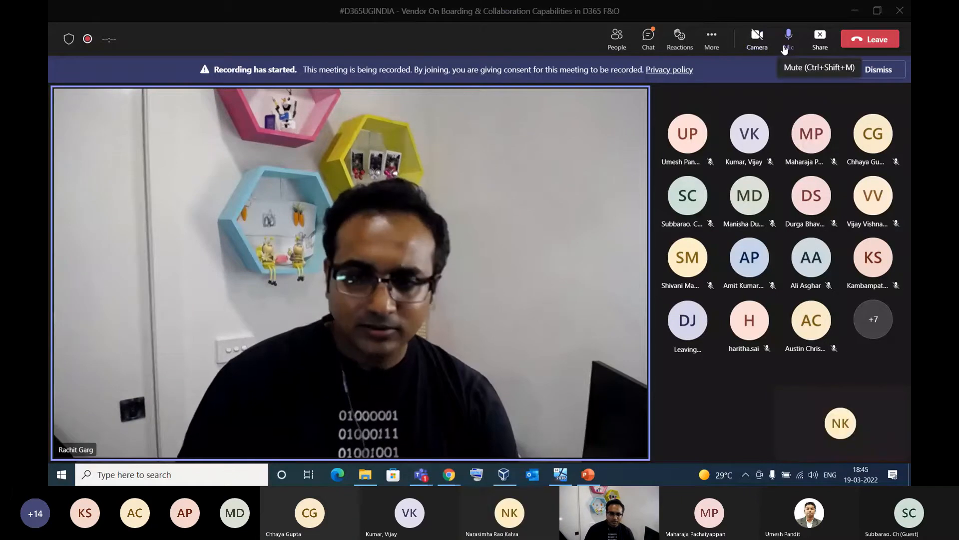
Open the meeting chat and read back through the earlier messages for attendees' questions
left_click(651, 42)
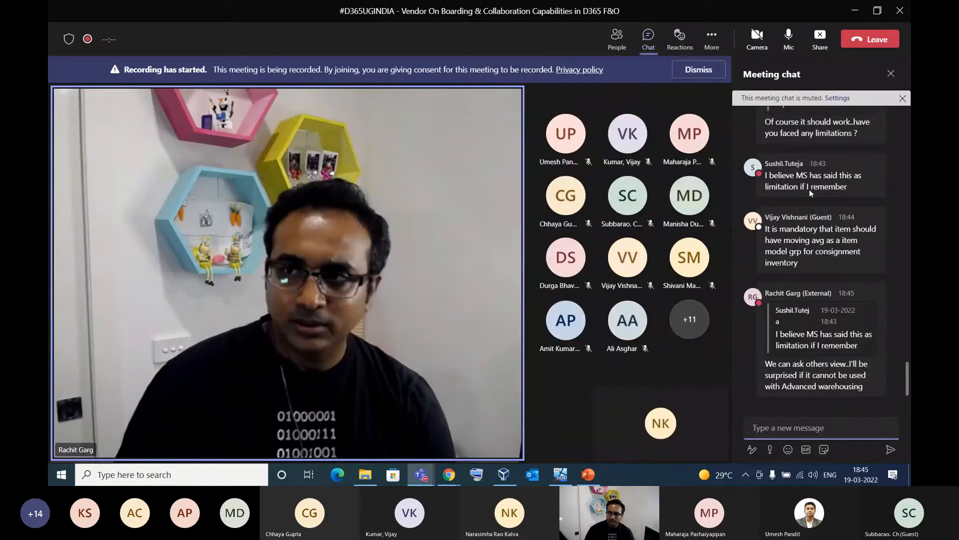
mouse_move(811, 185)
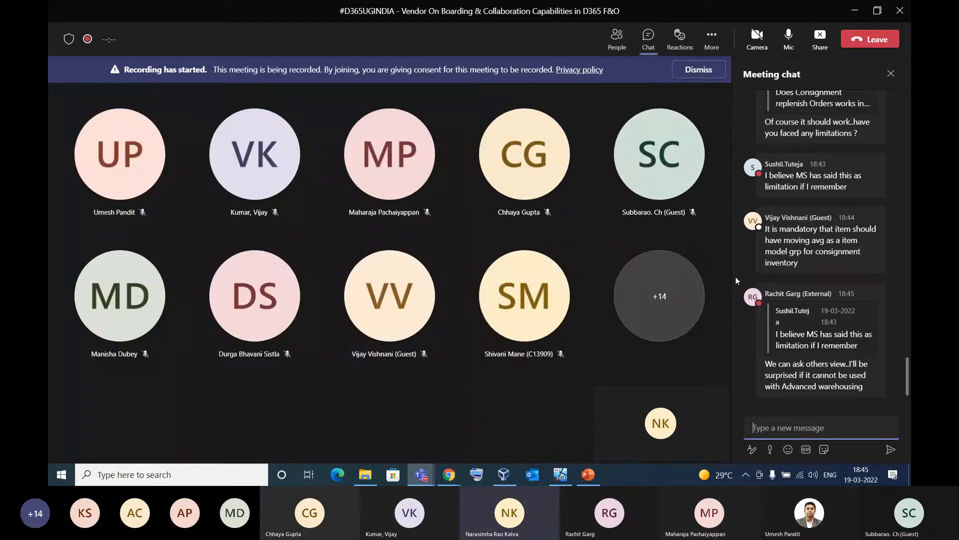
scroll(870, 195, "up", 1)
scroll(870, 191, "up", 6)
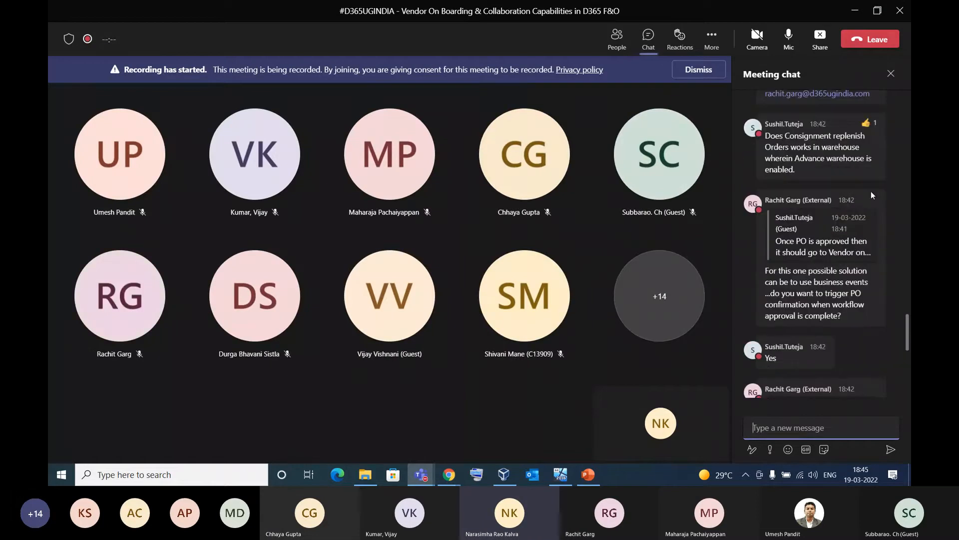
scroll(871, 191, "up", 10)
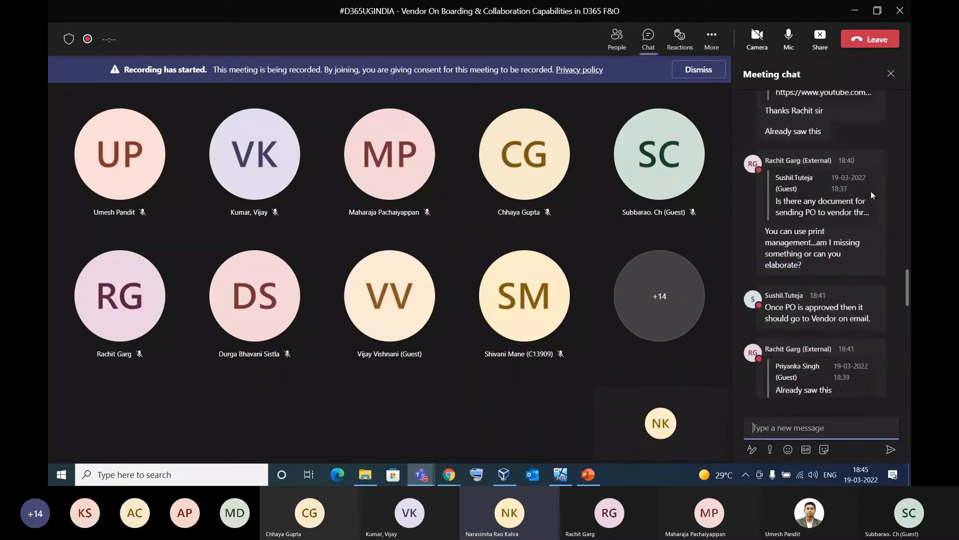
scroll(870, 191, "up", 3)
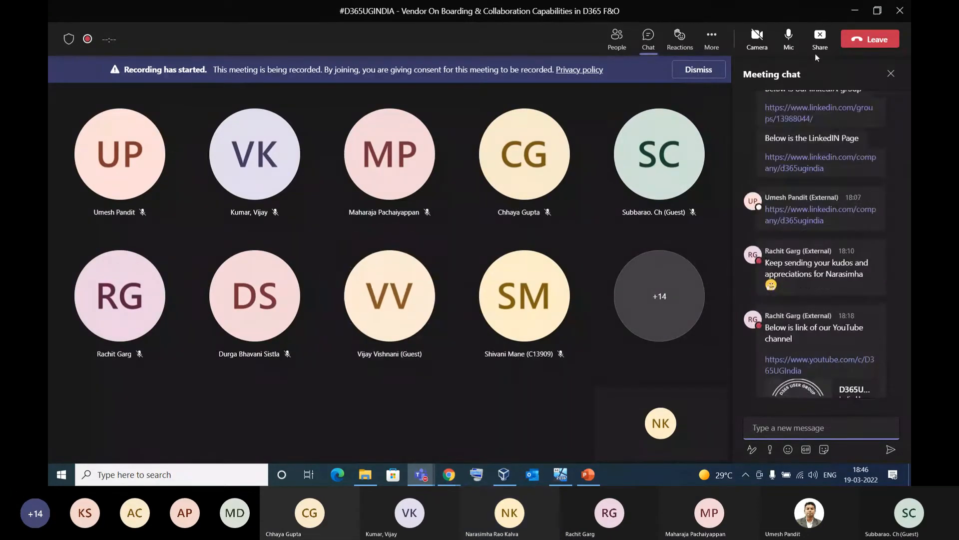
Look through the meeting's participant list
left_click(614, 47)
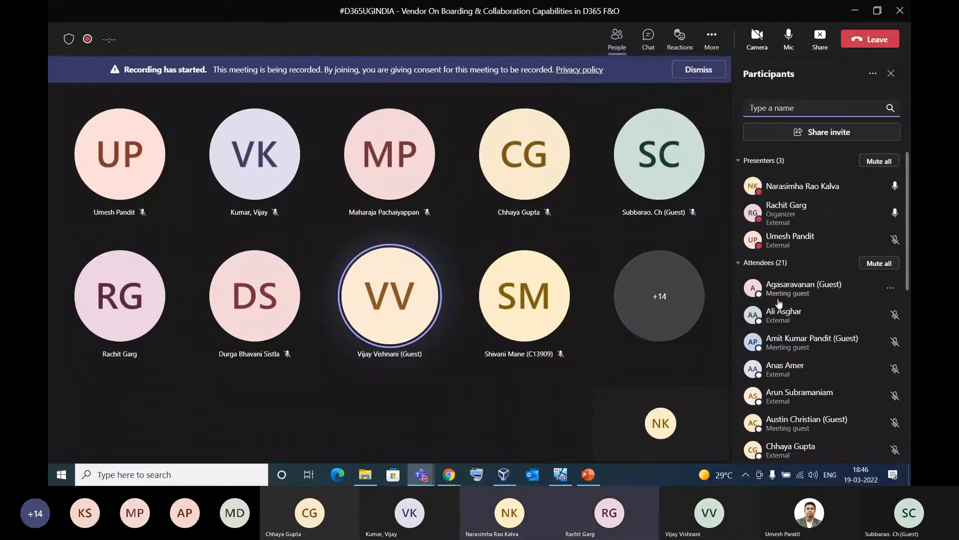
scroll(803, 284, "down", 10)
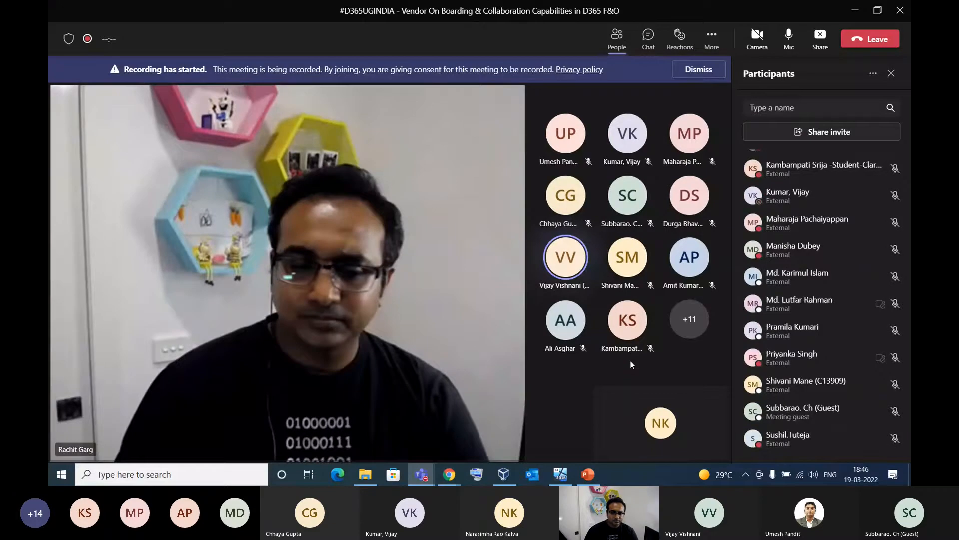
scroll(759, 390, "up", 3)
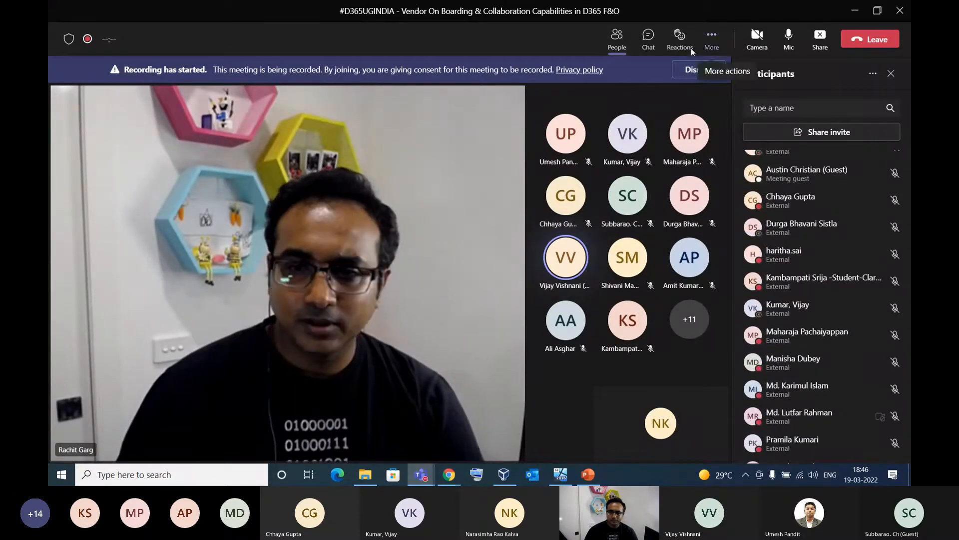
Reopen the meeting chat and give a thumbs-up reaction to the two newest thank-you messages
left_click(655, 46)
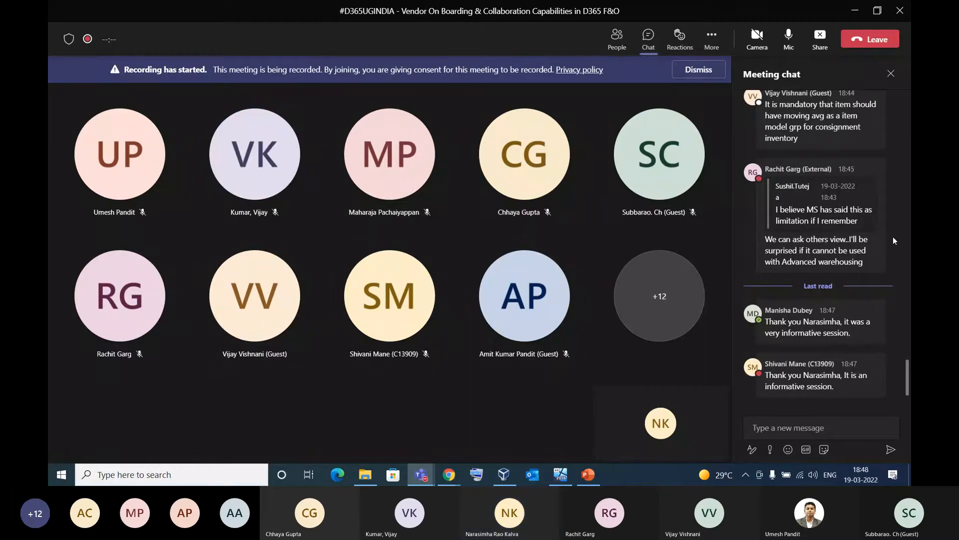
mouse_move(852, 335)
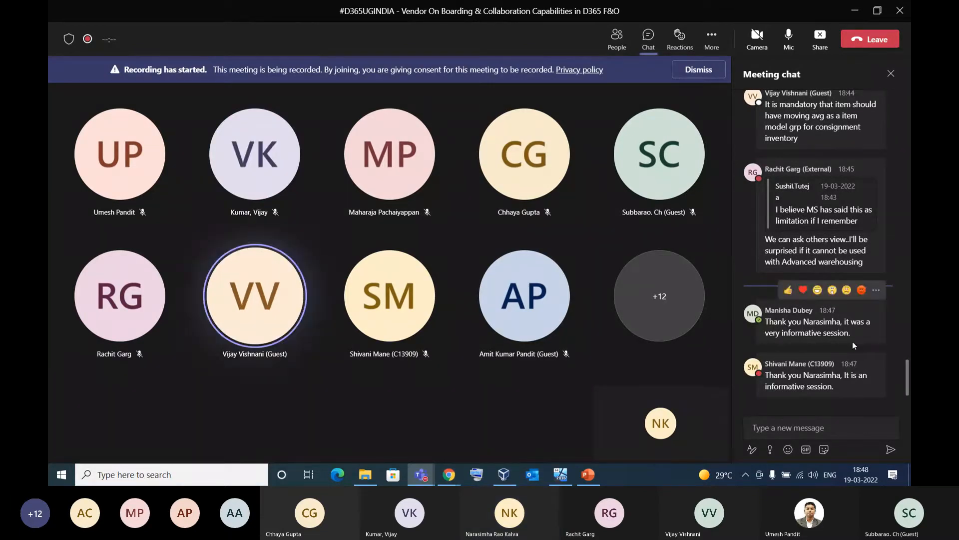
left_click(789, 291)
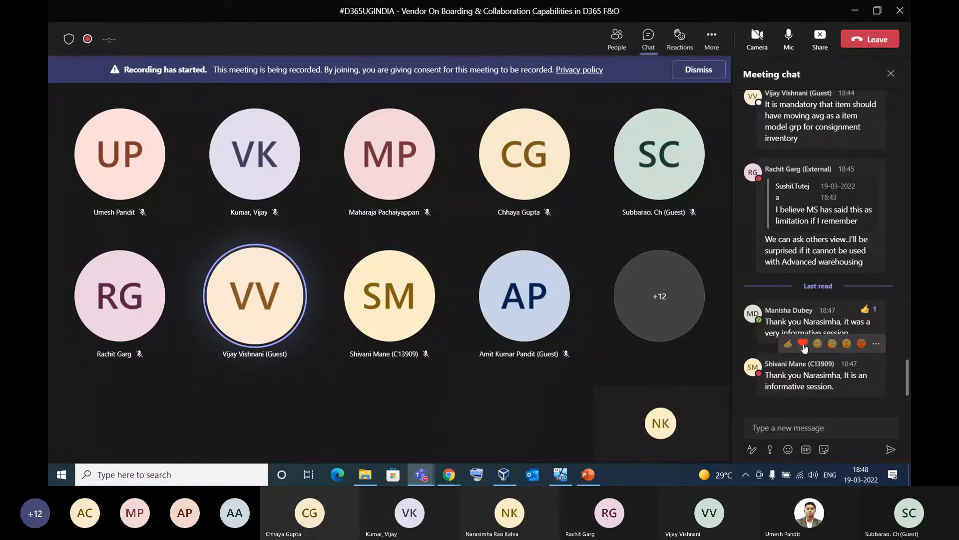
left_click(789, 343)
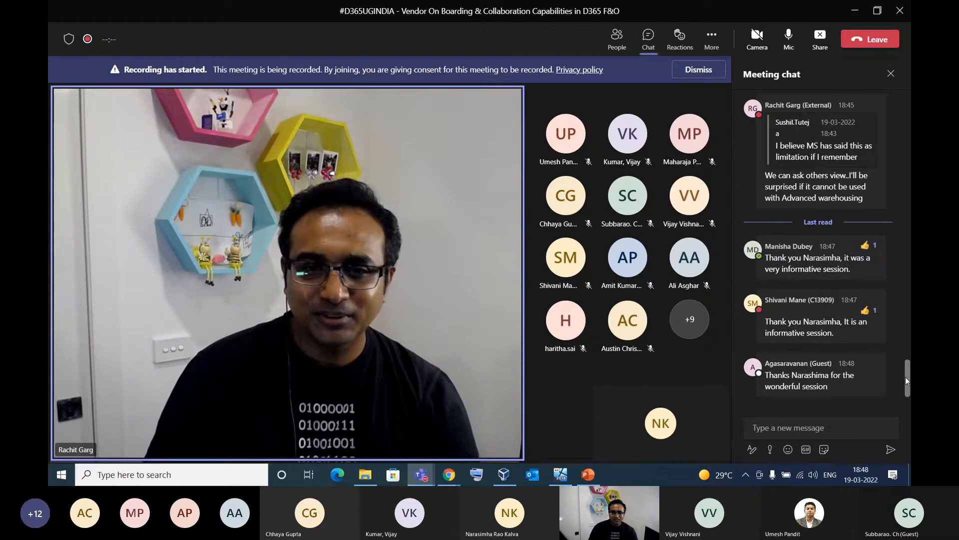
Review the chat messages about consignment replenishment orders, advanced warehousing and the moving average item model group
left_click_drag(906, 374, 906, 355)
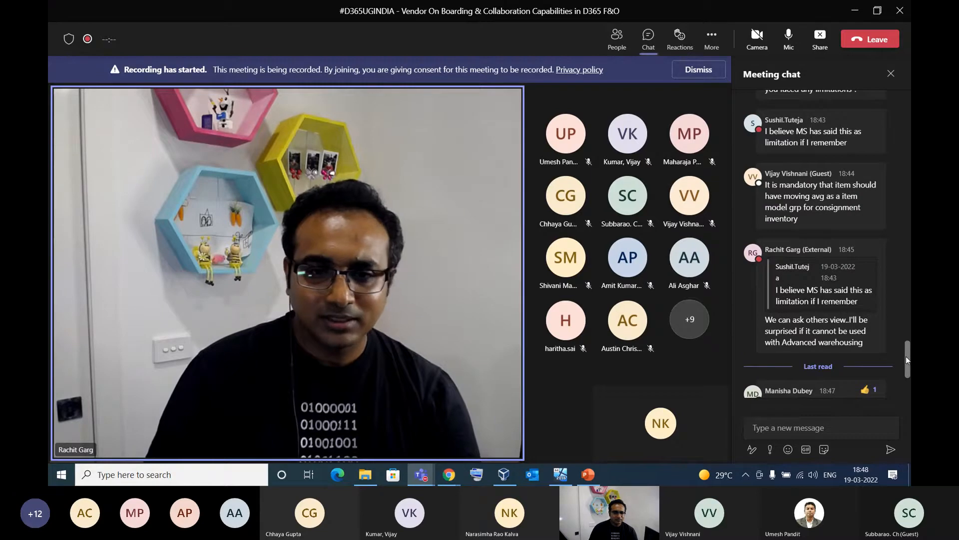
left_click_drag(905, 355, 906, 352)
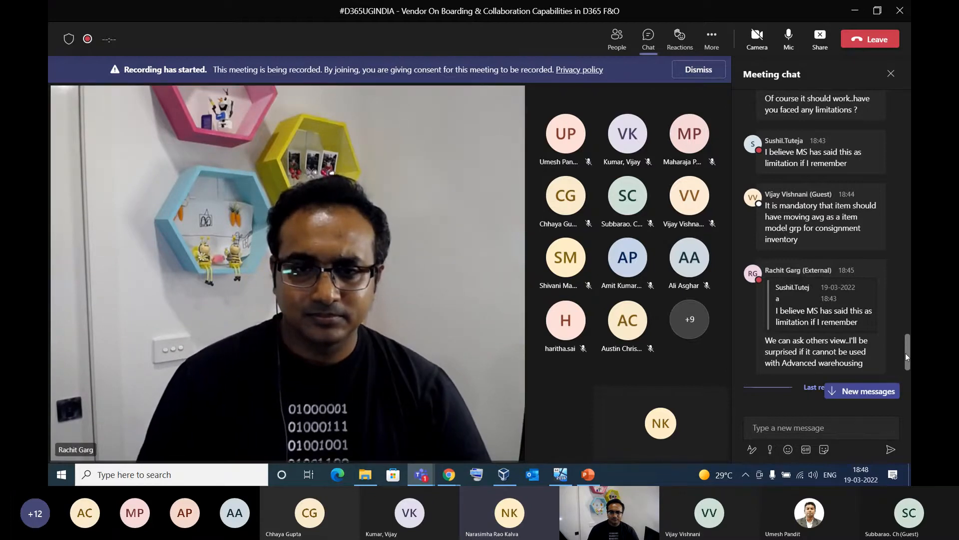
left_click_drag(906, 353, 905, 356)
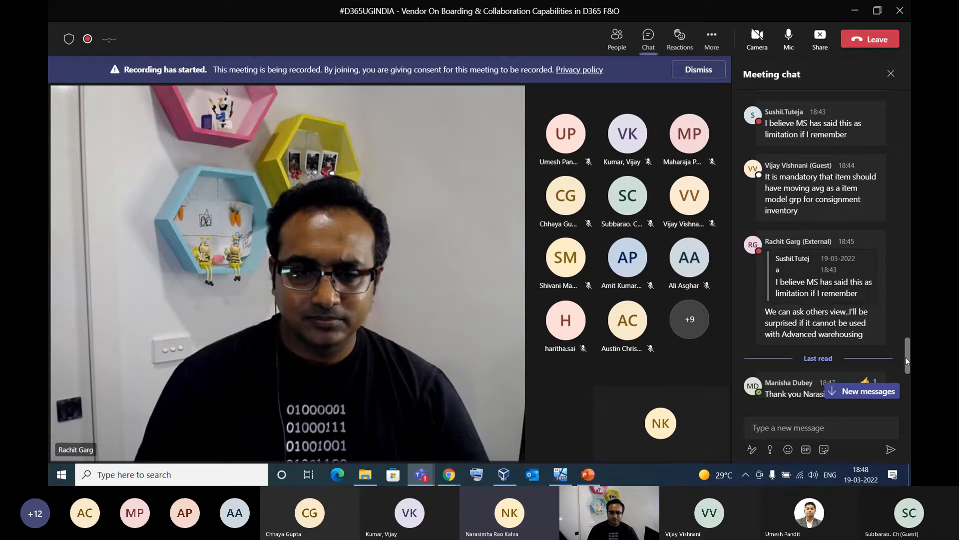
scroll(905, 357, "up", 2)
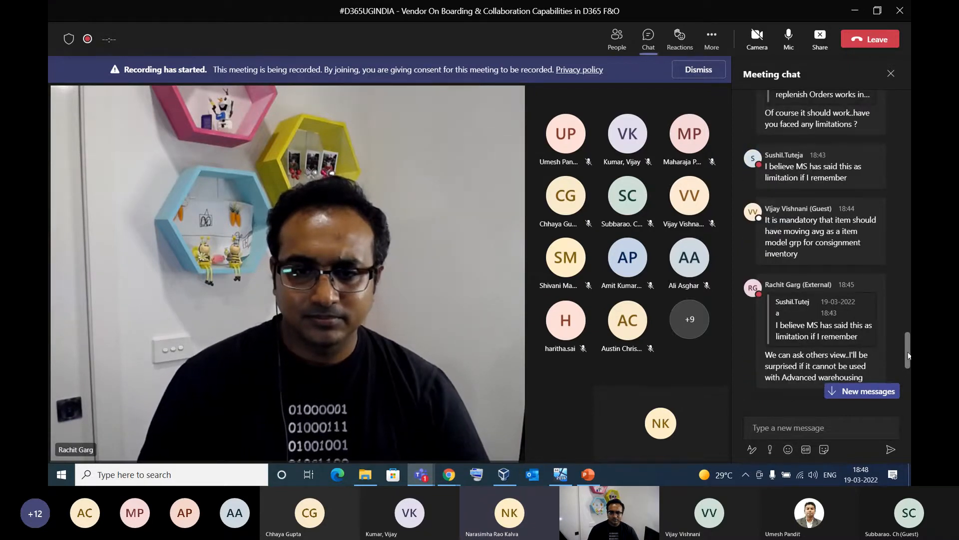
mouse_move(908, 352)
left_mouse_down()
mouse_move(906, 385)
mouse_move(905, 355)
left_mouse_up()
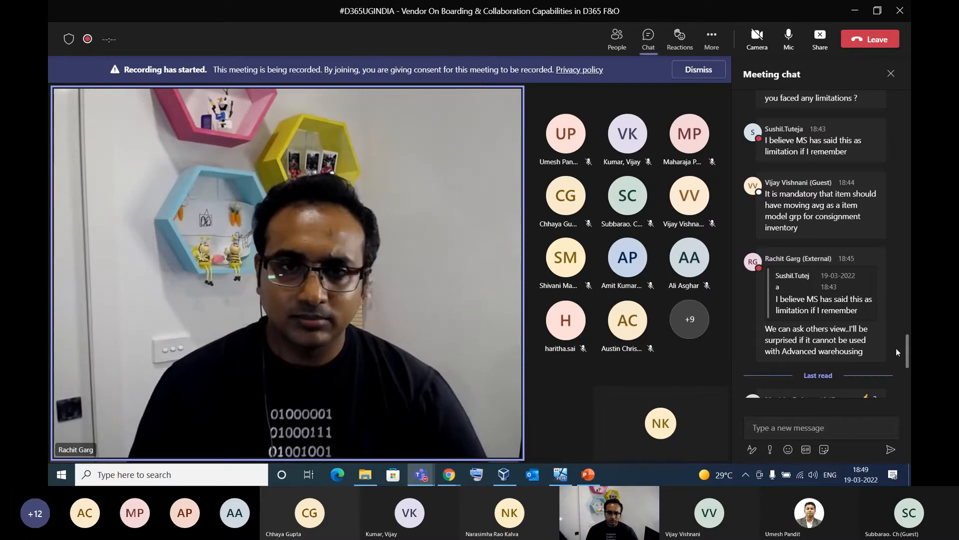
scroll(908, 356, "up", 1)
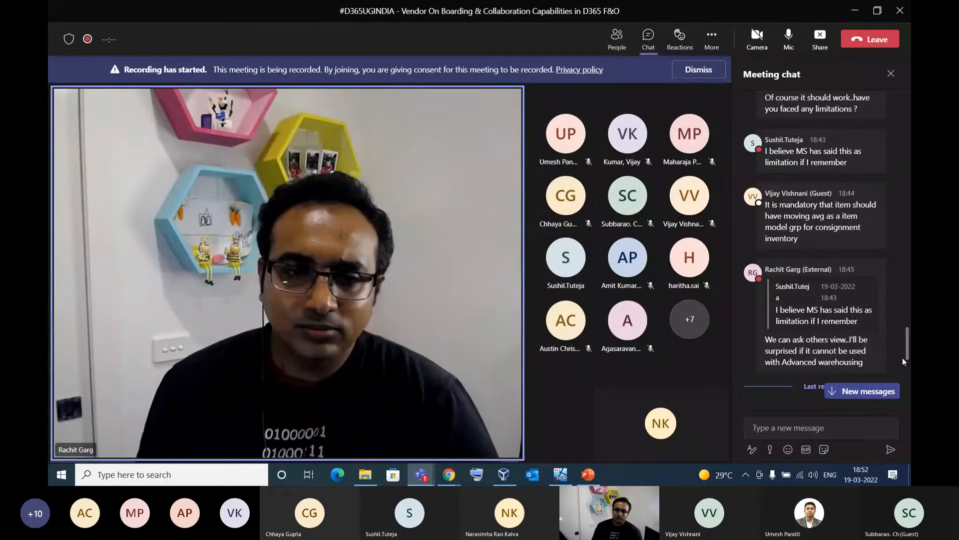
Begin a chat message draft with the words "You can also send email to me"
left_click(818, 432)
type("YOu ca")
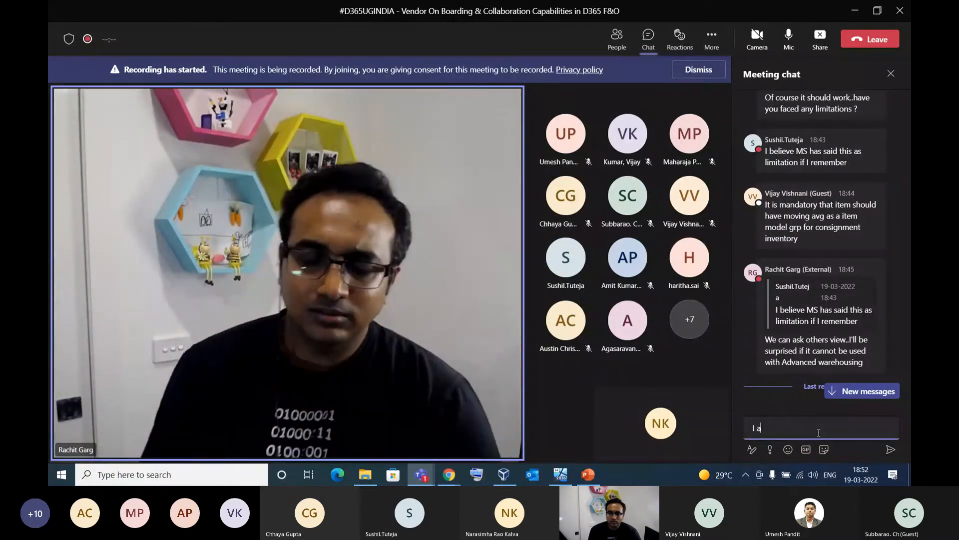
type("n als")
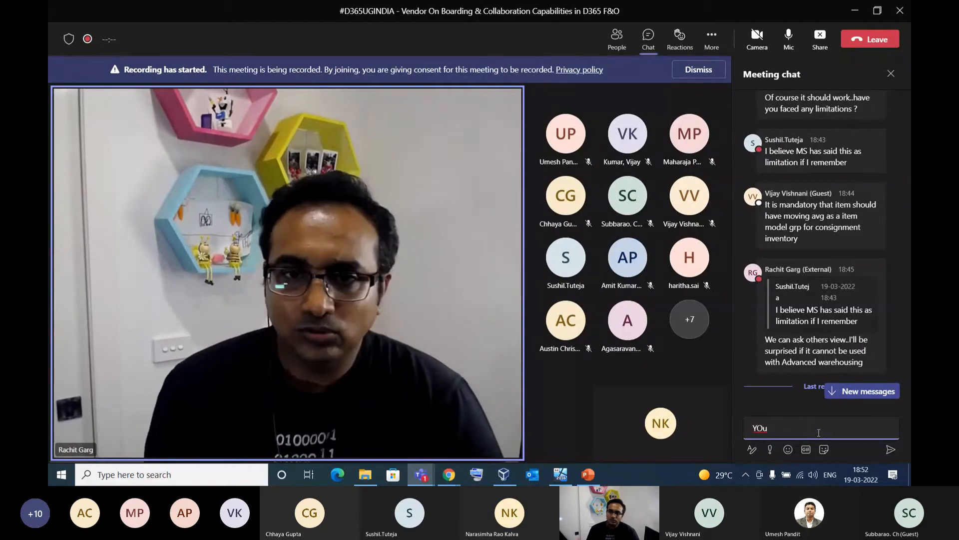
type("o ")
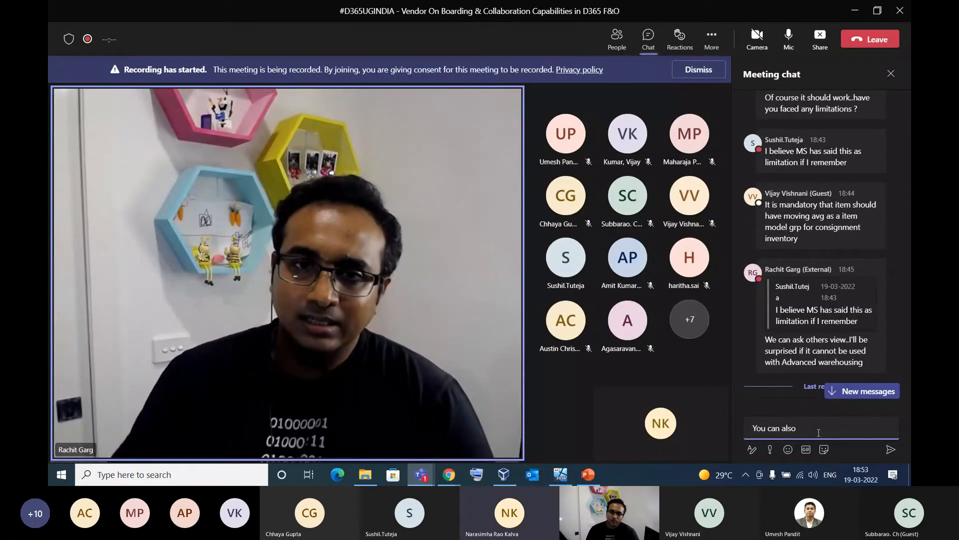
type("send emails")
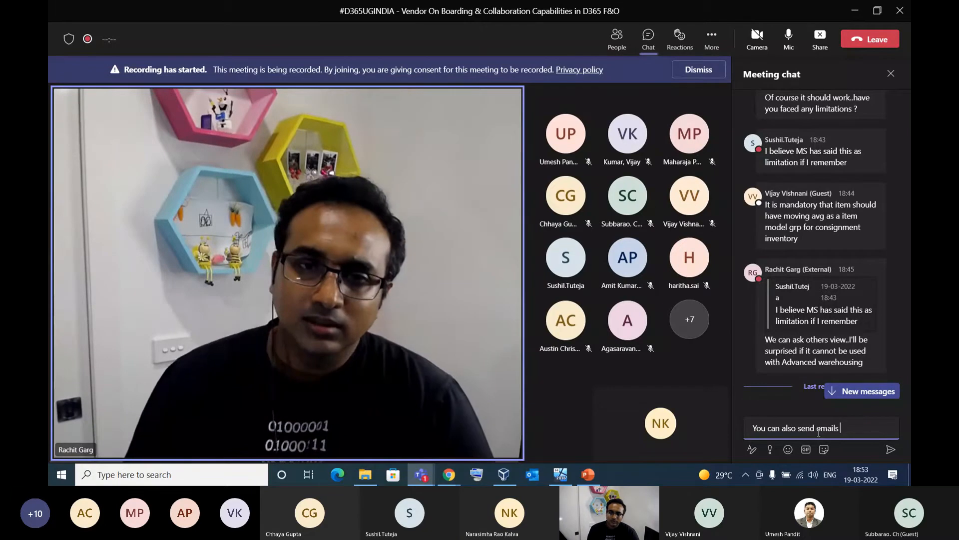
type(" to")
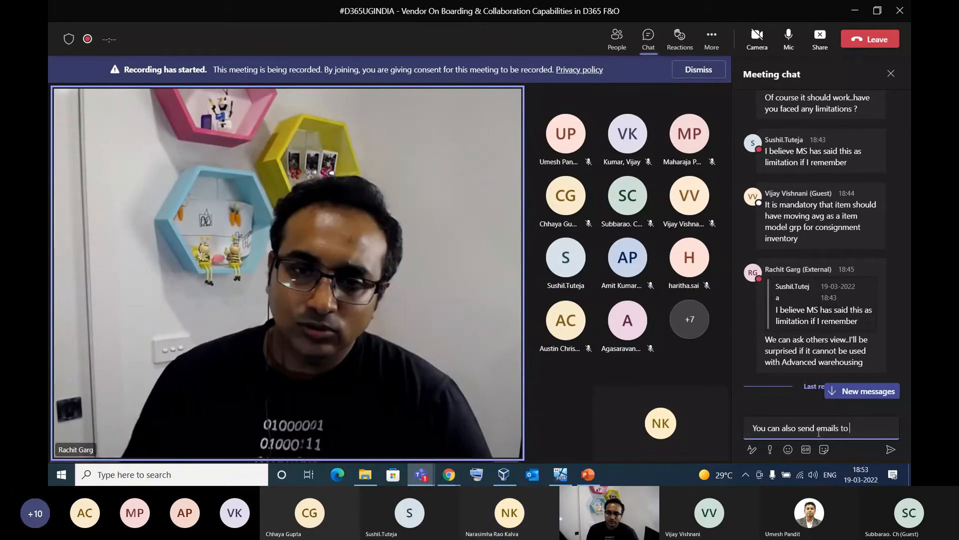
key("BackSpace")
key("BackSpace")
key("BackSpace")
key("BackSpace")
type("to me")
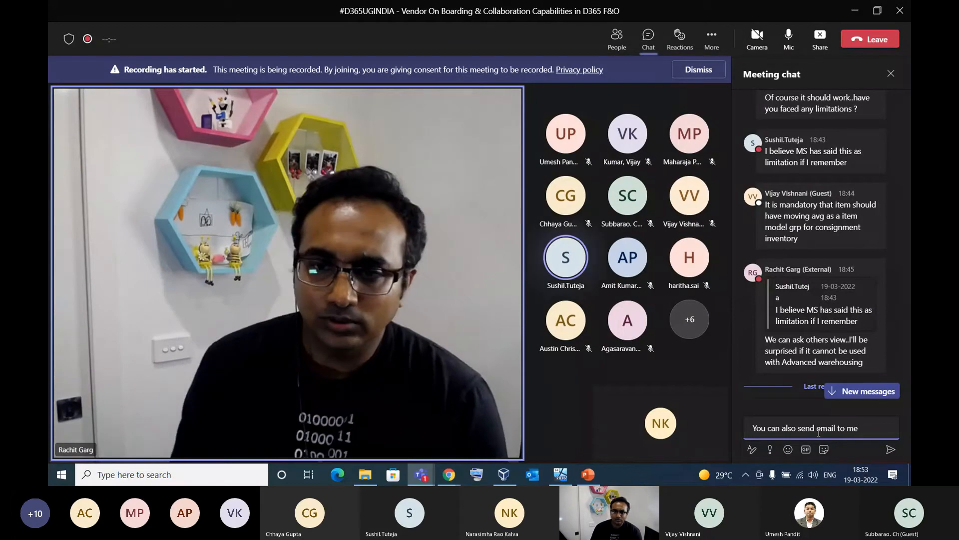
type(" using below")
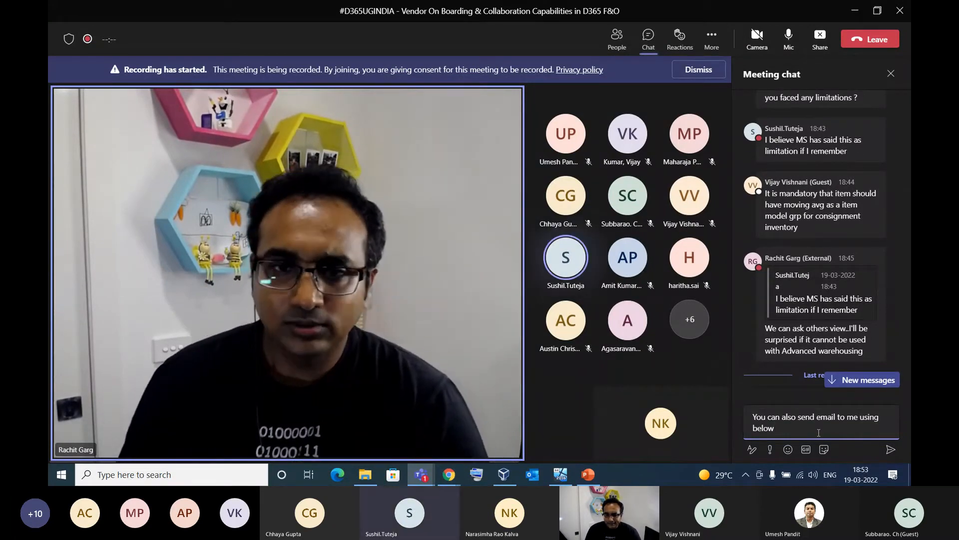
type(" e")
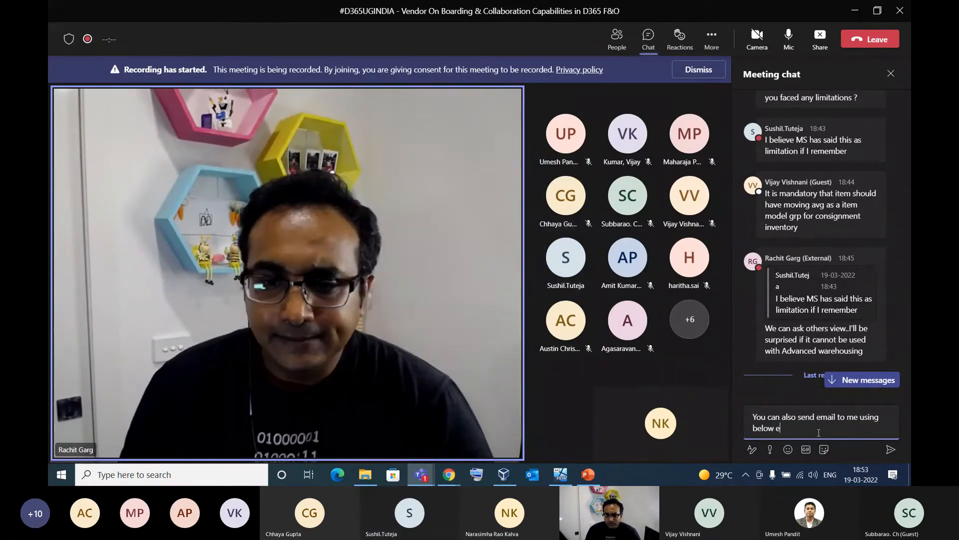
type("mail ID for")
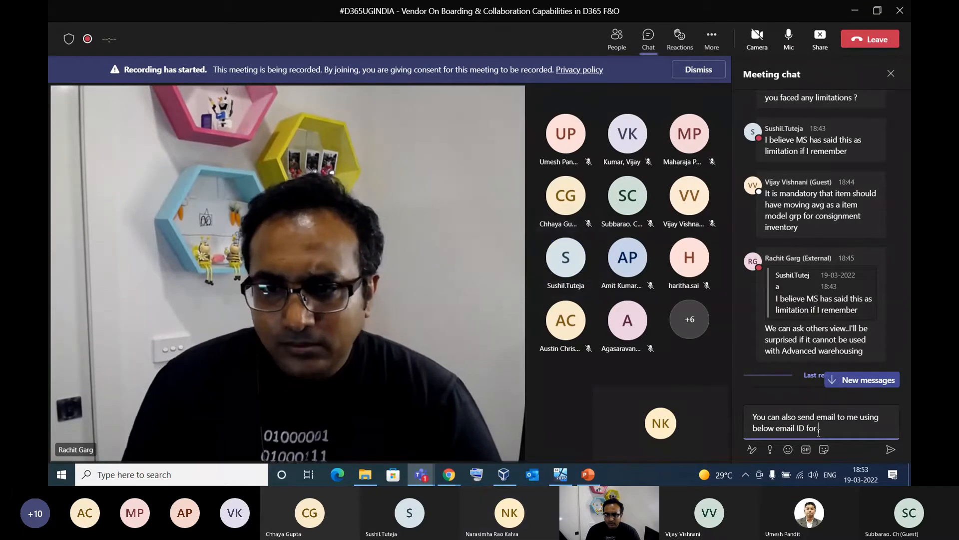
Complete the draft with "using below email ID regarding today's sessions." and stop sharing the screen
key("BackSpace")
key("BackSpace")
key("BackSpace")
key("BackSpace")
type("for")
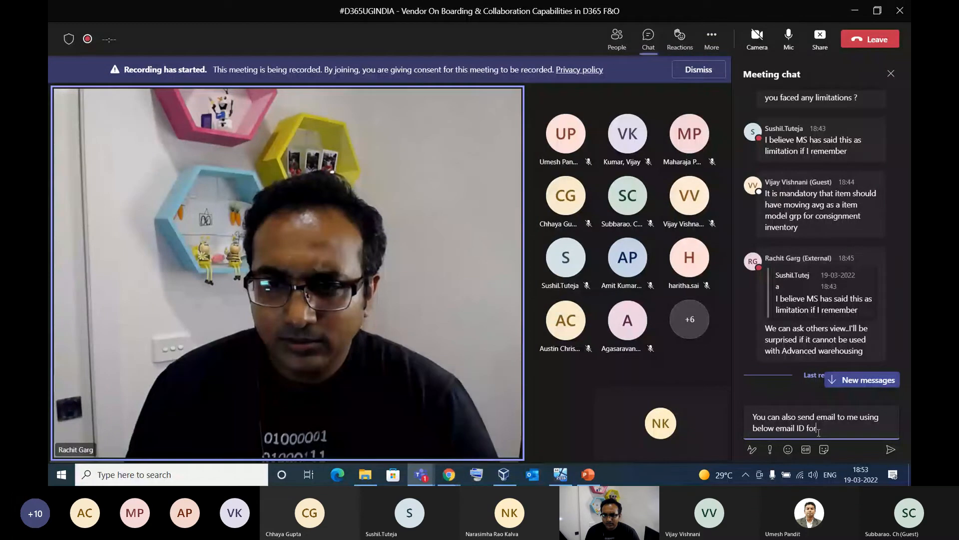
type(" Ve")
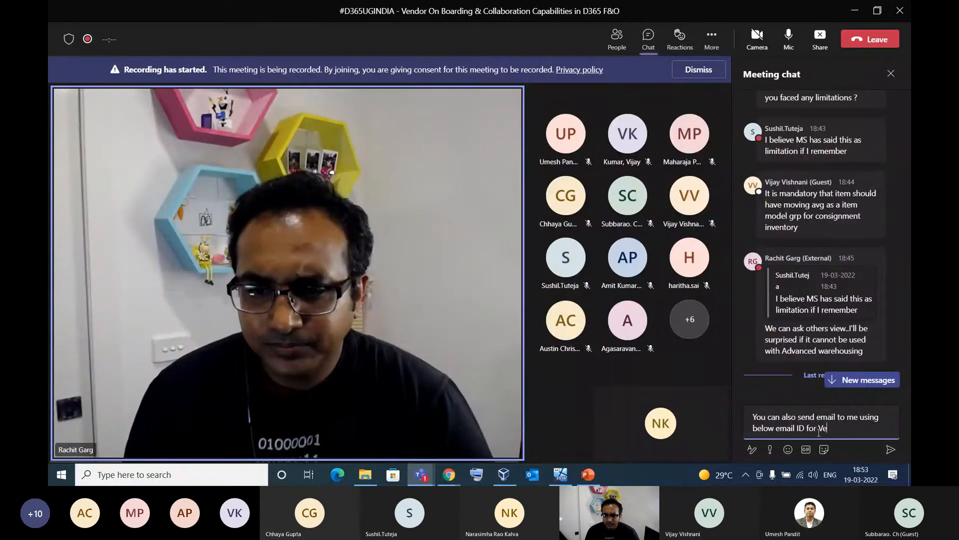
key("BackSpace")
key("BackSpace")
key("BackSpace")
key("BackSpace")
key("BackSpace")
key("BackSpace")
key("BackSpace")
type("re")
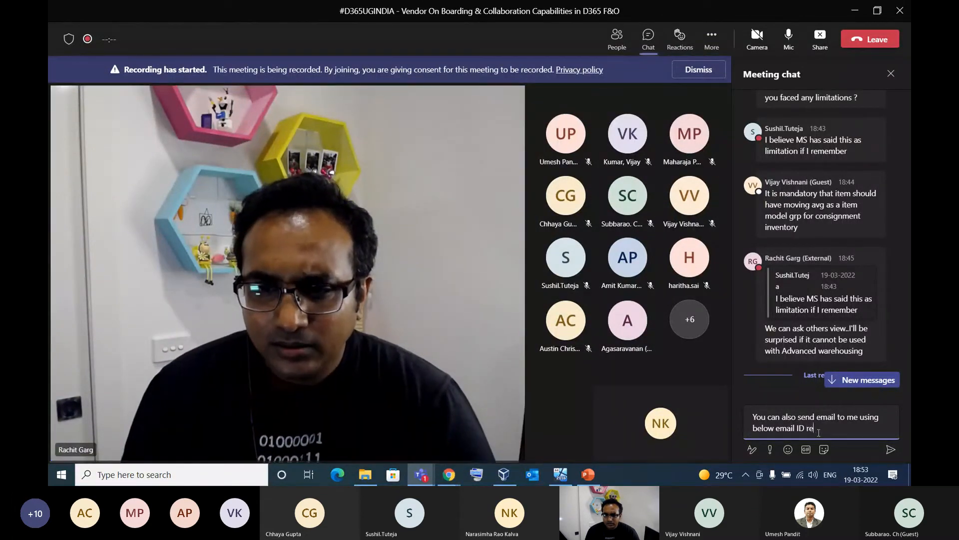
type("garding today's sessions.")
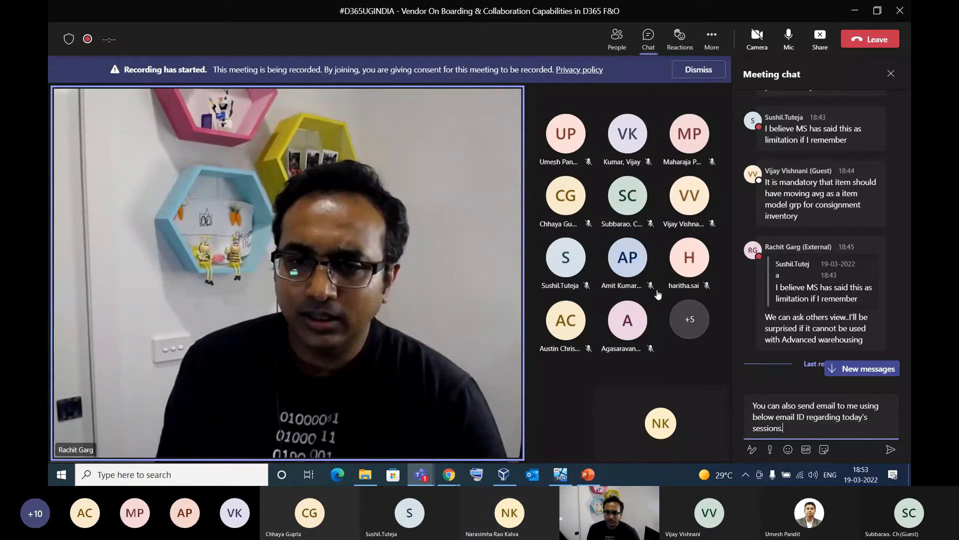
left_click(820, 47)
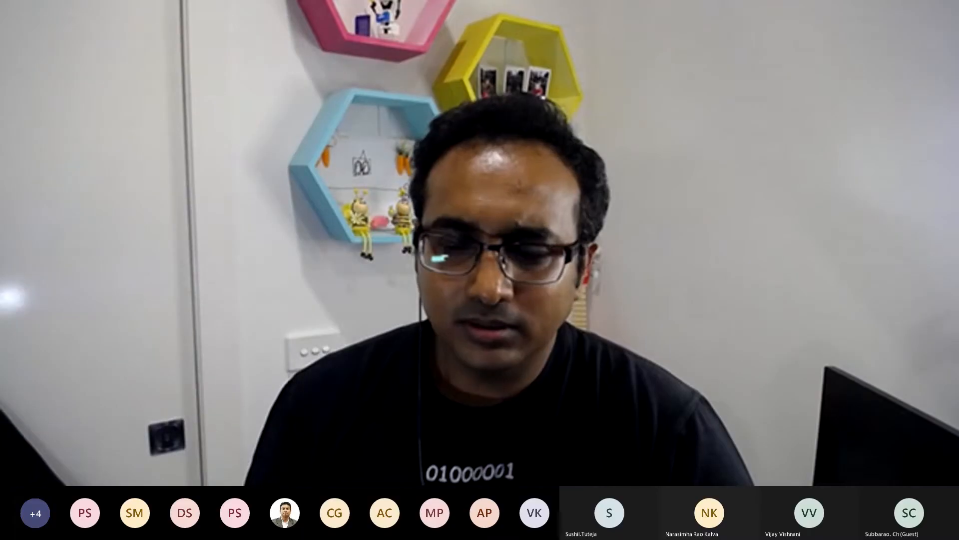